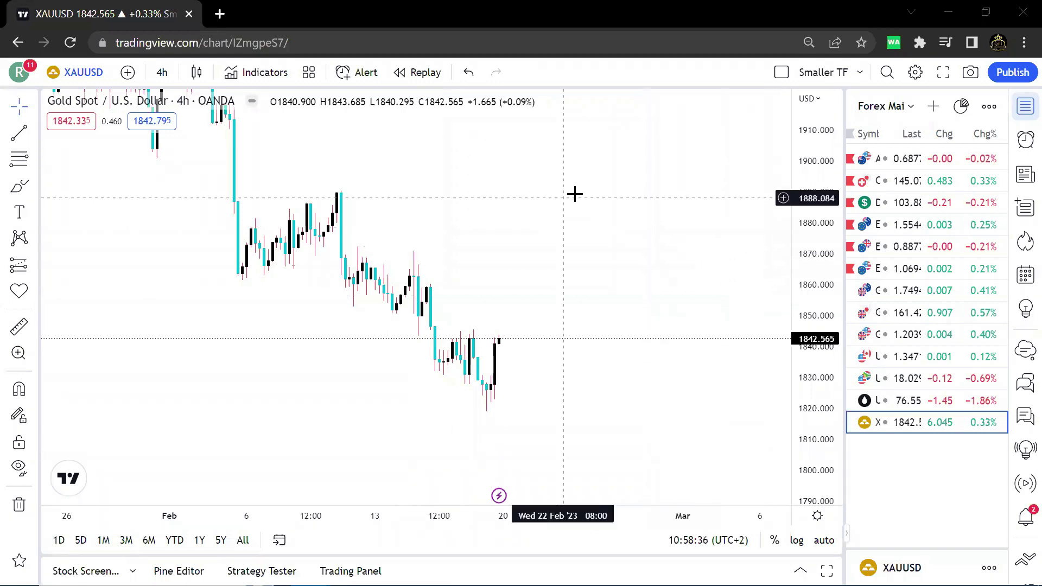
Step: Open the AUDUSD chart from the watchlist and examine its recent 4-hour price action
scroll(717, 214, up, 1)
click(890, 160)
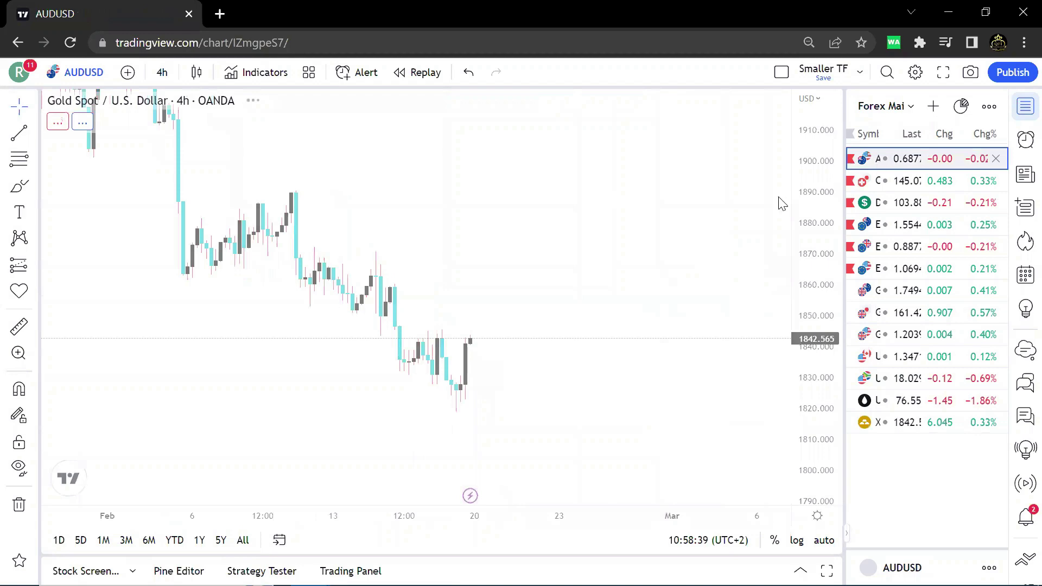
scroll(676, 252, down, 2)
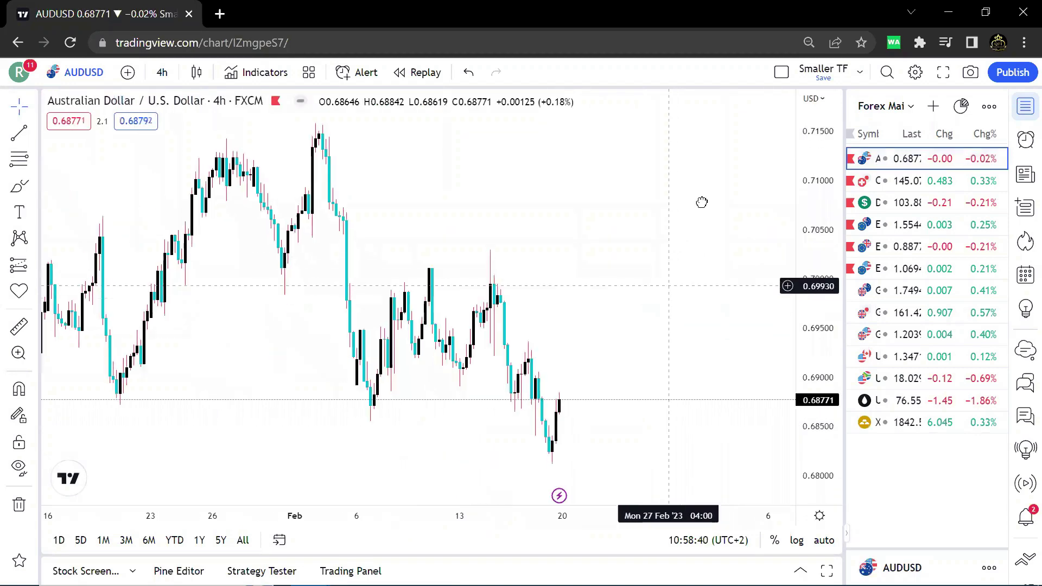
drag(819, 248, 809, 313)
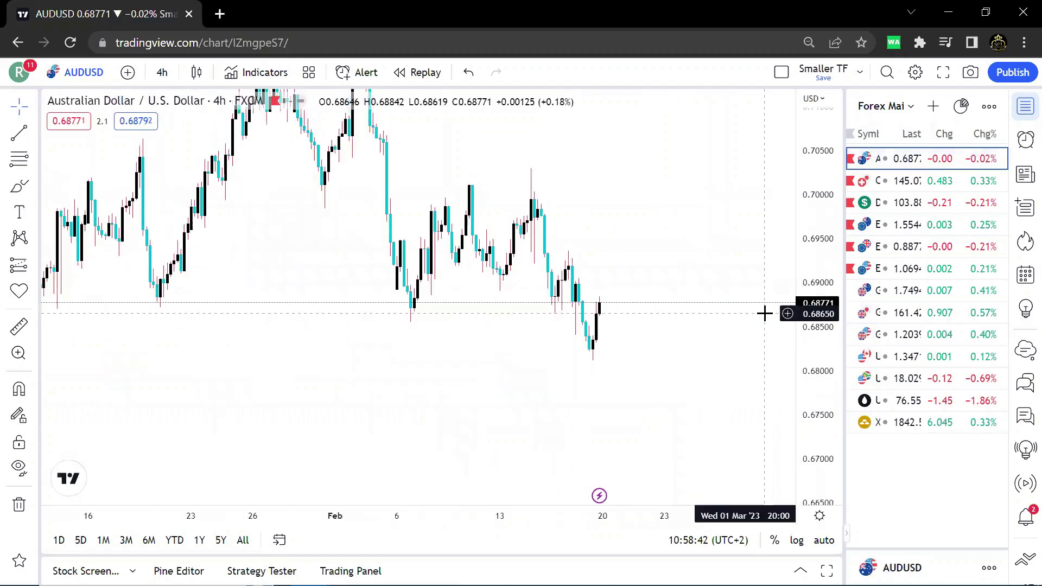
scroll(597, 196, up, 2)
drag(616, 192, 632, 212)
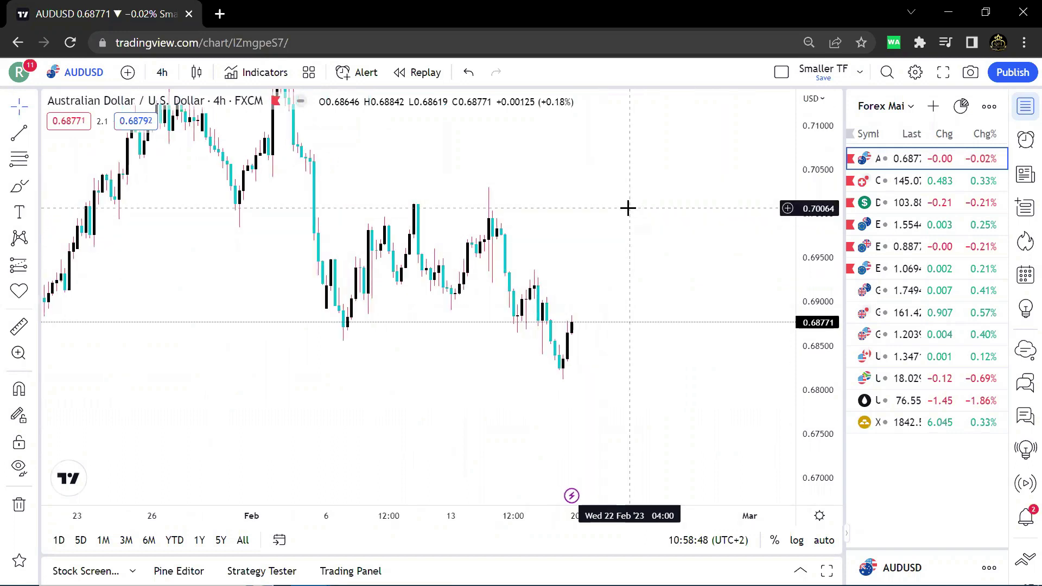
scroll(628, 207, up, 1)
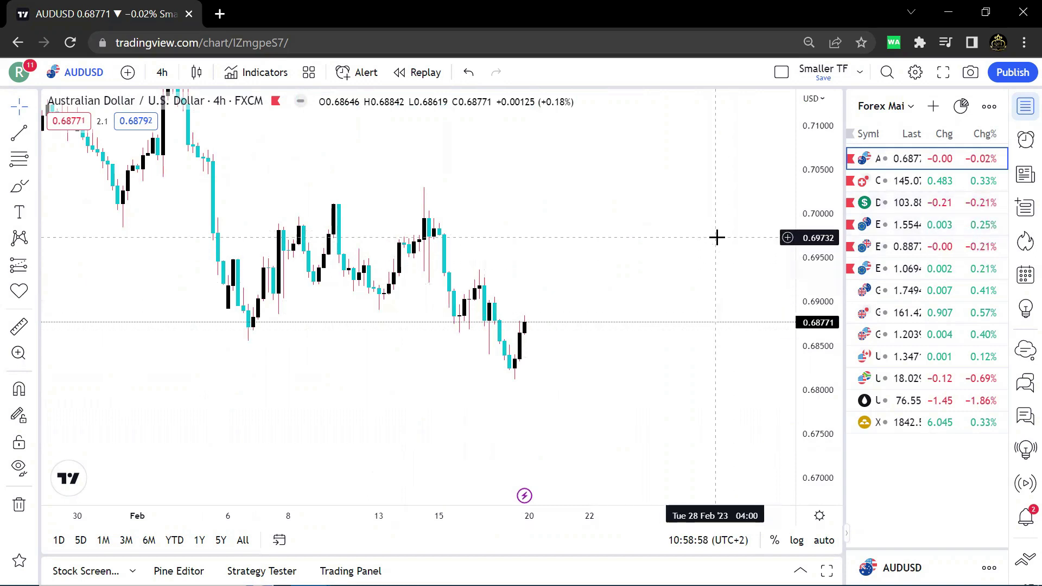
scroll(625, 234, down, 3)
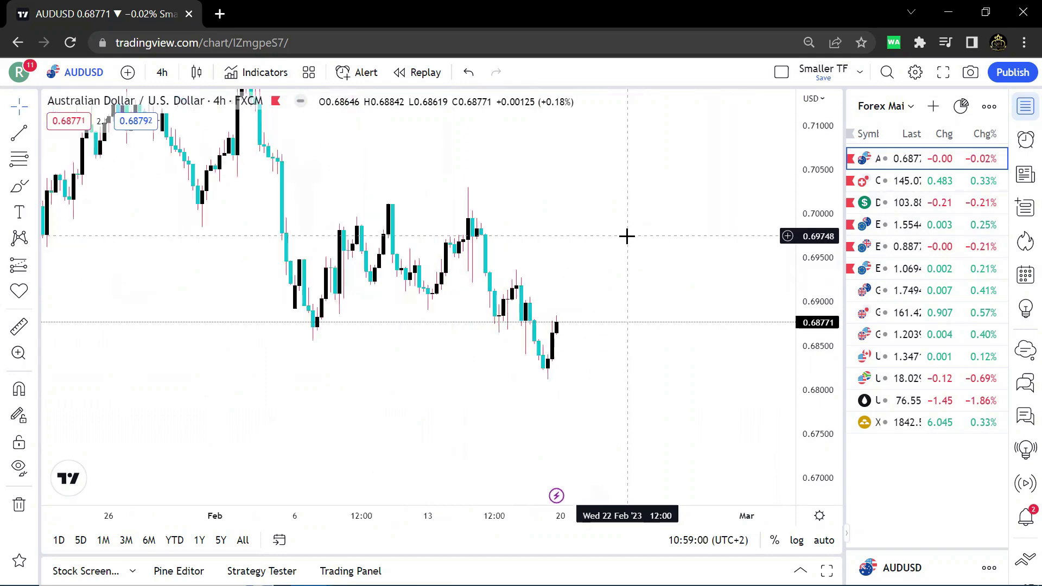
scroll(604, 224, down, 2)
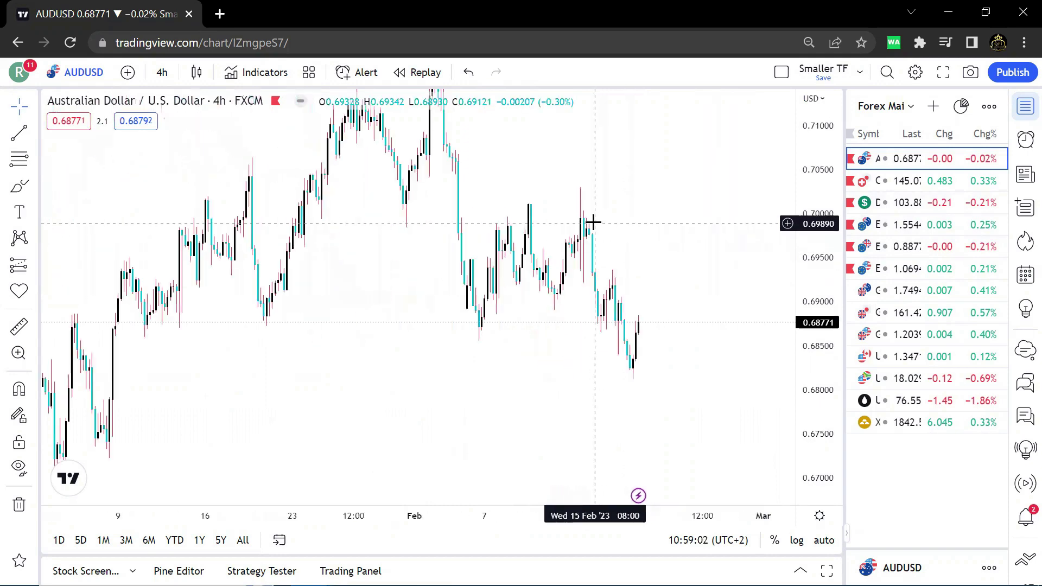
Step: Switch the AUDUSD chart to the 1-day timeframe and examine the price history back to mid-2022
click(162, 72)
click(183, 414)
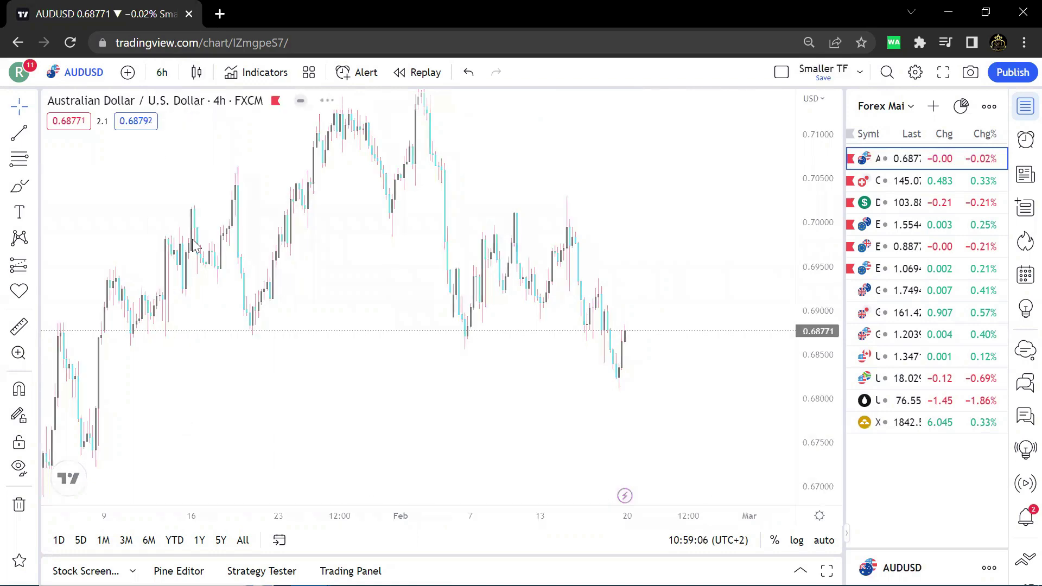
click(164, 75)
click(204, 442)
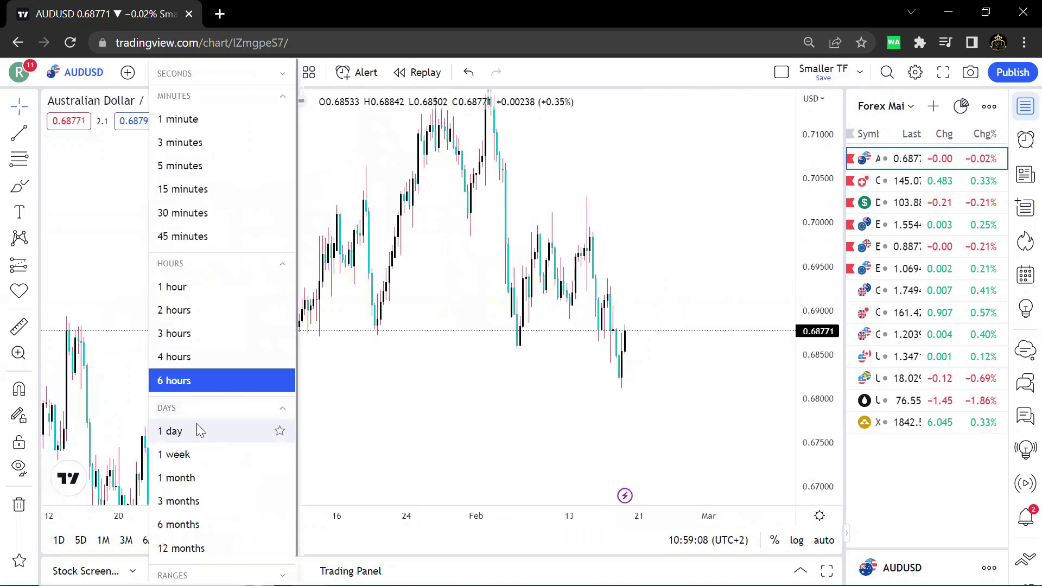
click(197, 426)
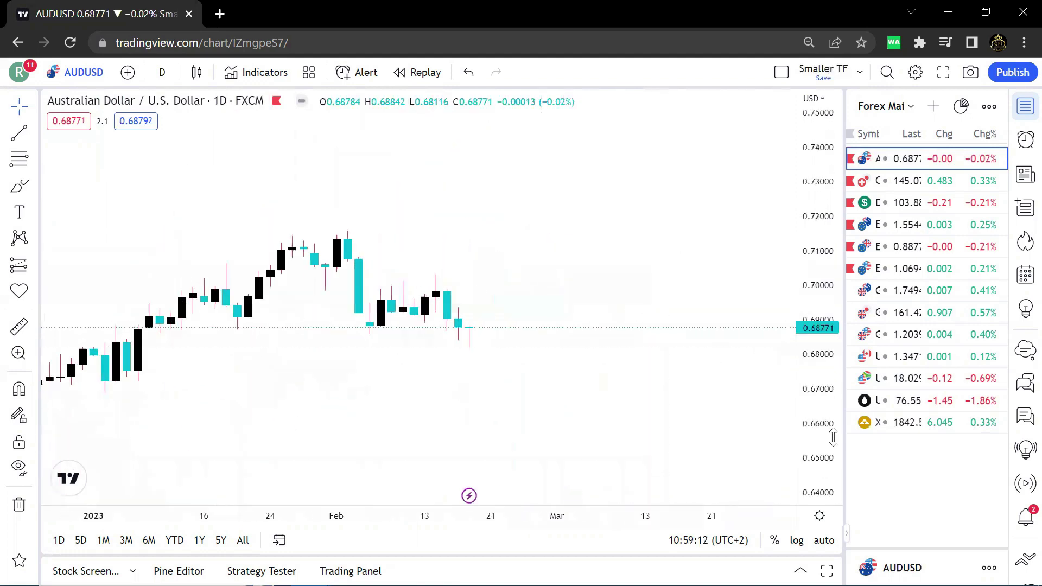
scroll(751, 270, up, 1)
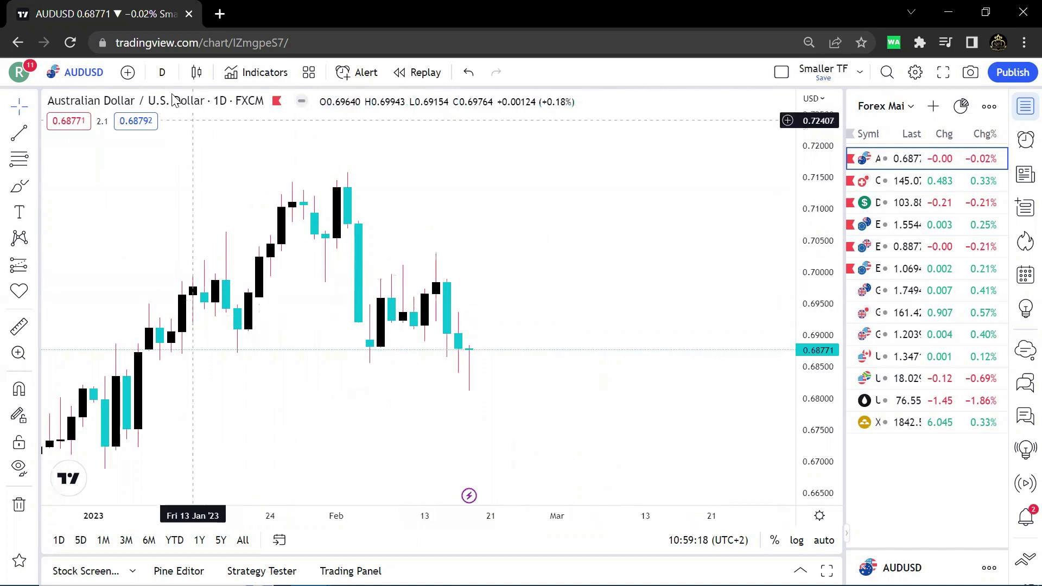
scroll(601, 288, down, 5)
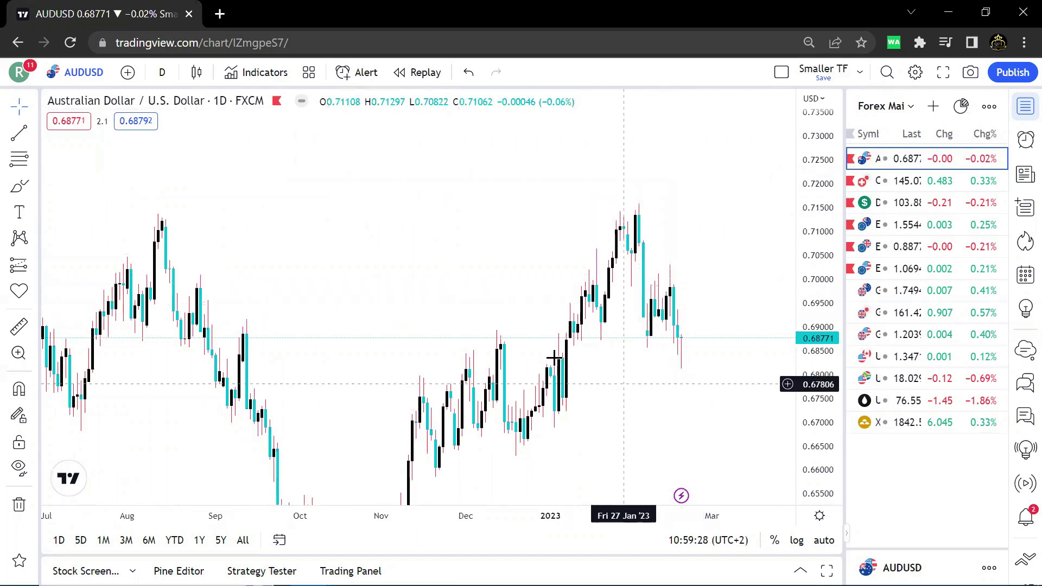
Step: Set the AUDUSD chart back to the 4-hour timeframe and rescale the price axis around the recent swings
click(162, 76)
click(233, 362)
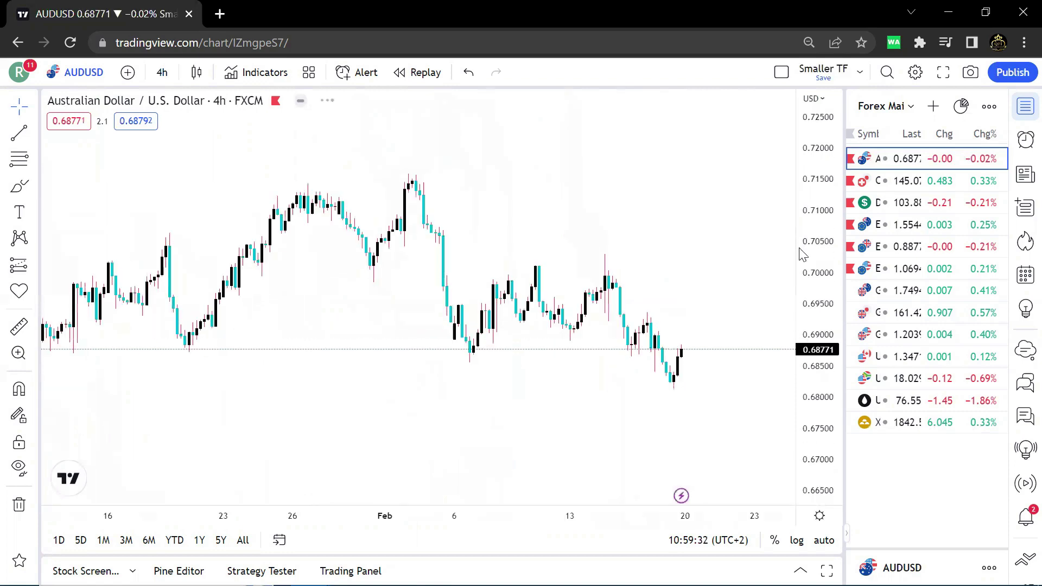
drag(837, 310, 838, 326)
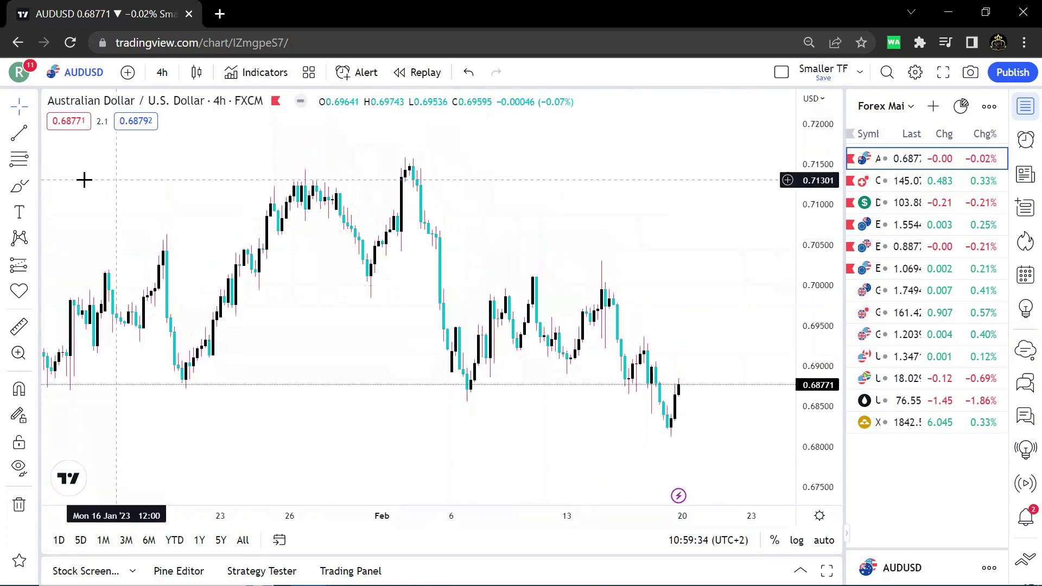
Step: Draw a rectangle zone from late January to mid-February between about 0.6985 and 0.7010
click(35, 187)
click(127, 244)
drag(272, 283, 640, 297)
click(411, 356)
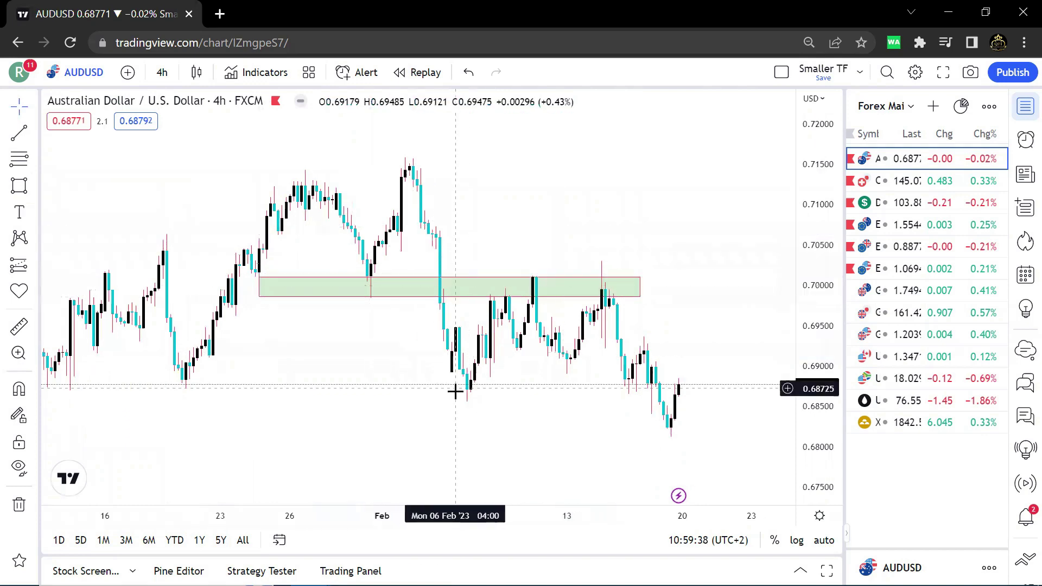
Step: Try a rectangle zone along the January and February lows, between about 0.68543 and 0.68734, and delete it
drag(604, 263, 530, 215)
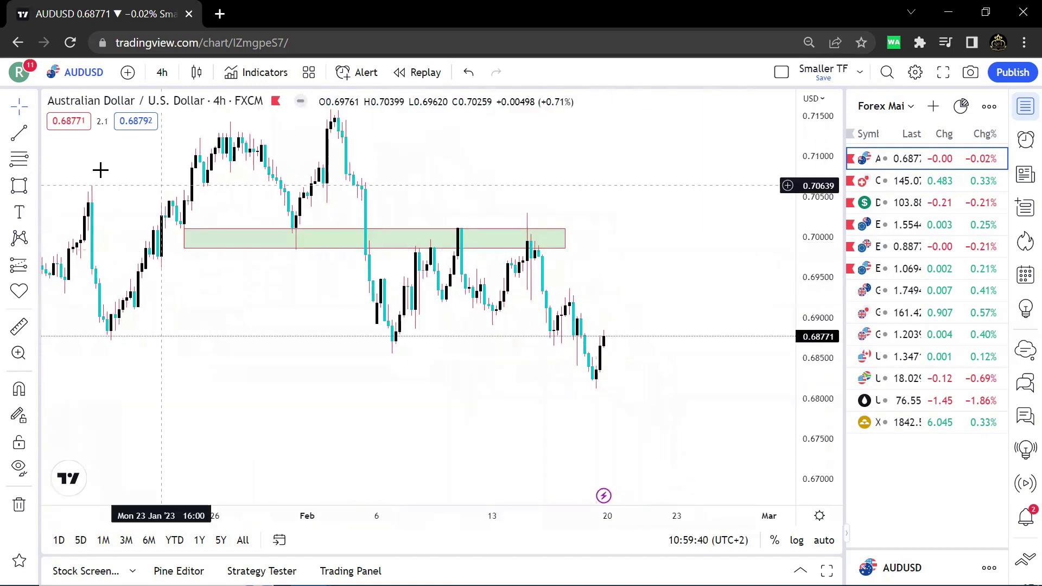
click(19, 186)
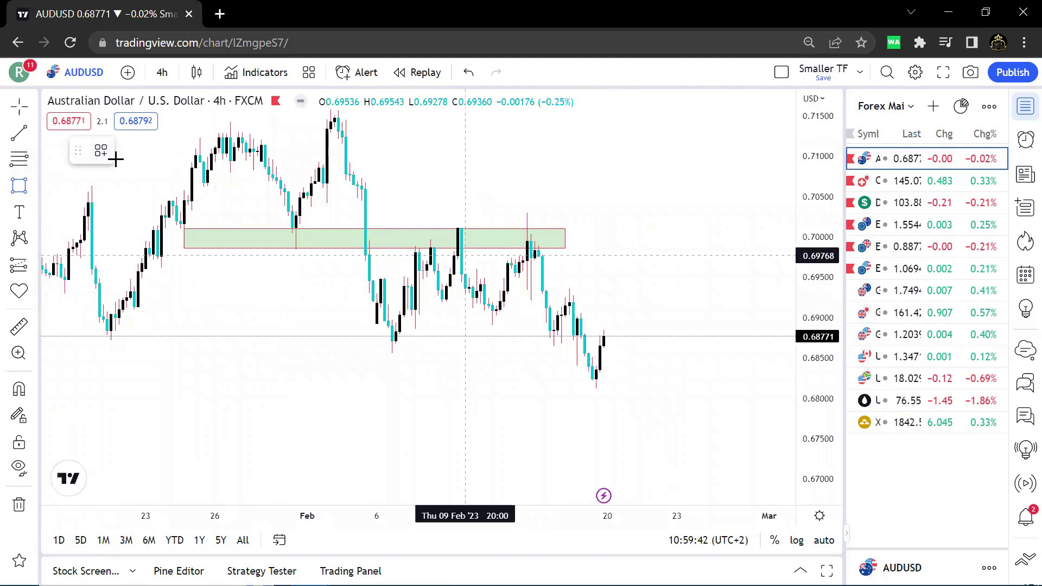
scroll(128, 319, down, 3)
drag(159, 339, 573, 353)
drag(574, 425, 470, 415)
scroll(404, 367, up, 2)
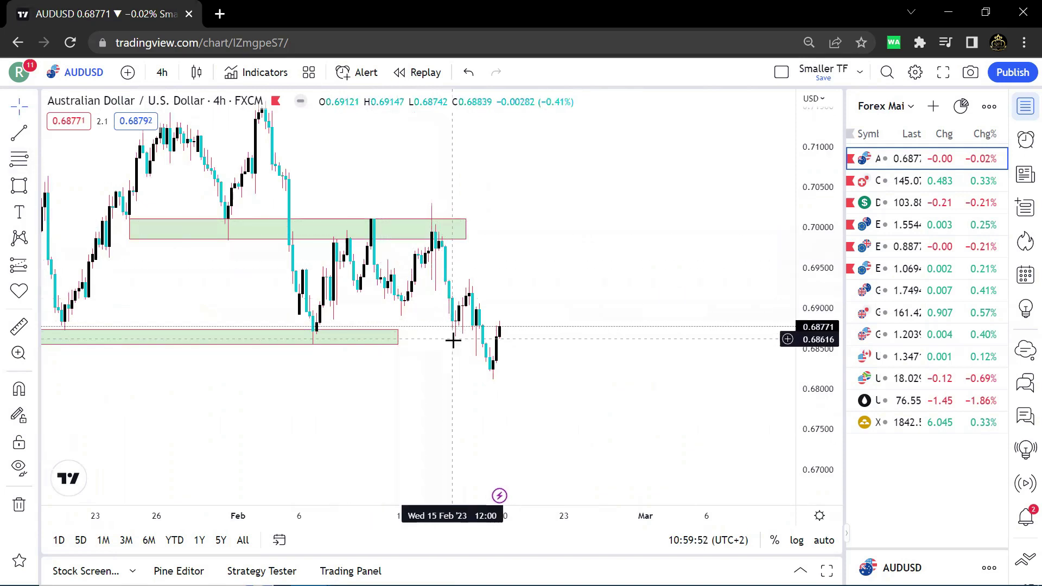
click(359, 341)
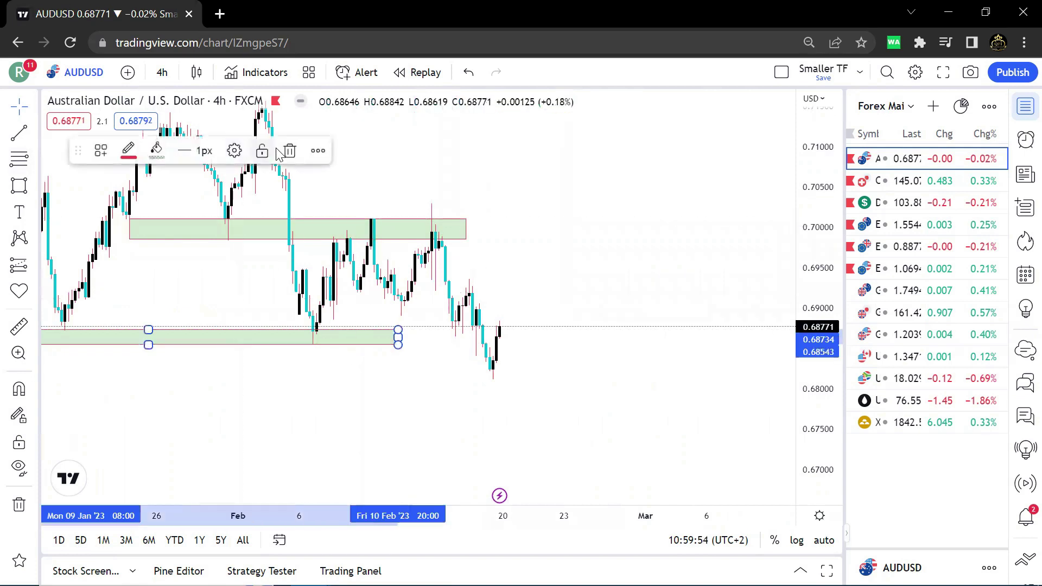
click(290, 152)
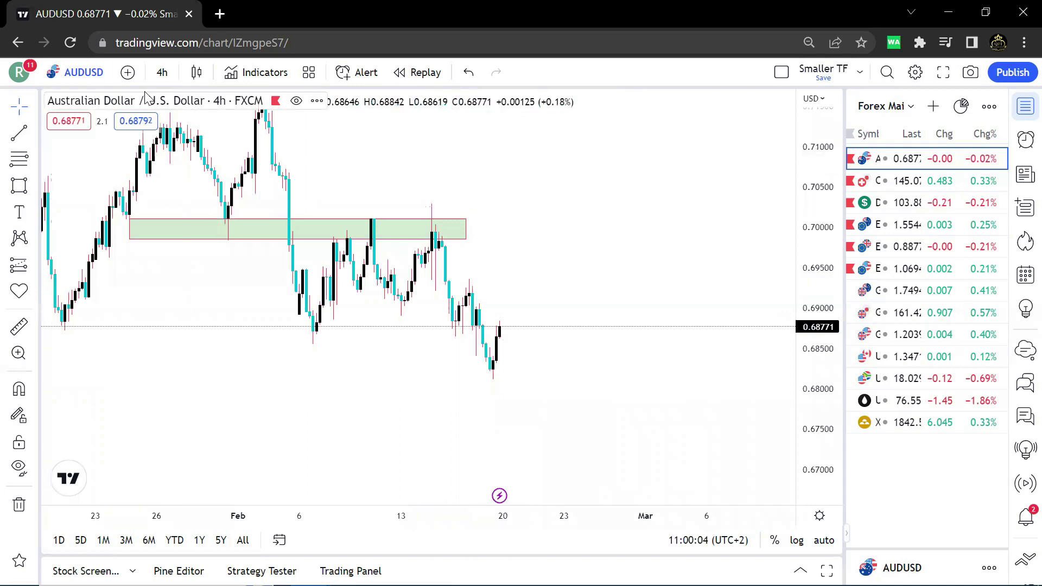
Step: Draw a rising trend line from the 6 February low at about 0.68534 through the 13 February low, up to about 0.69469
click(12, 133)
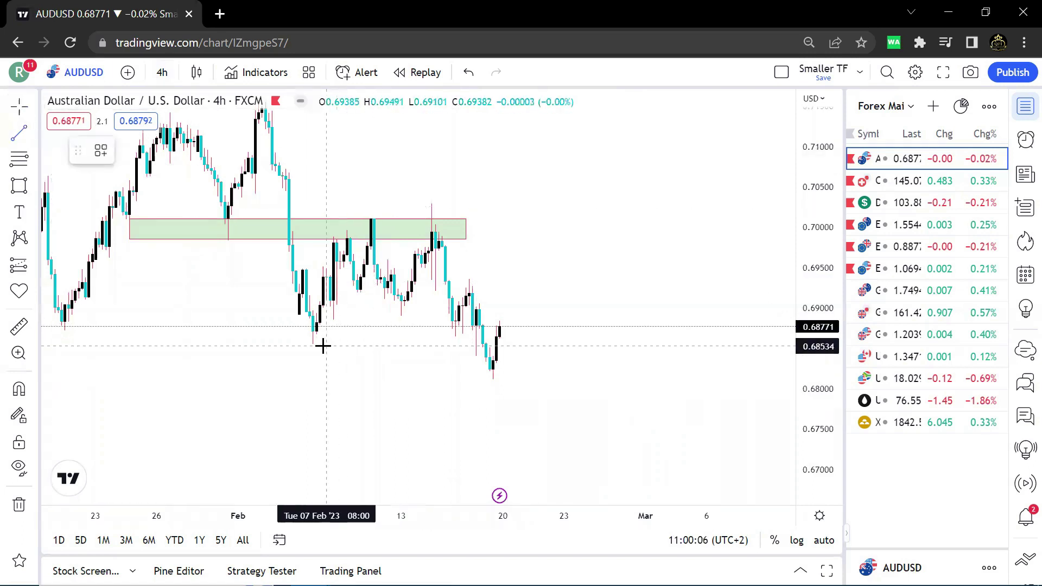
click(313, 345)
click(540, 270)
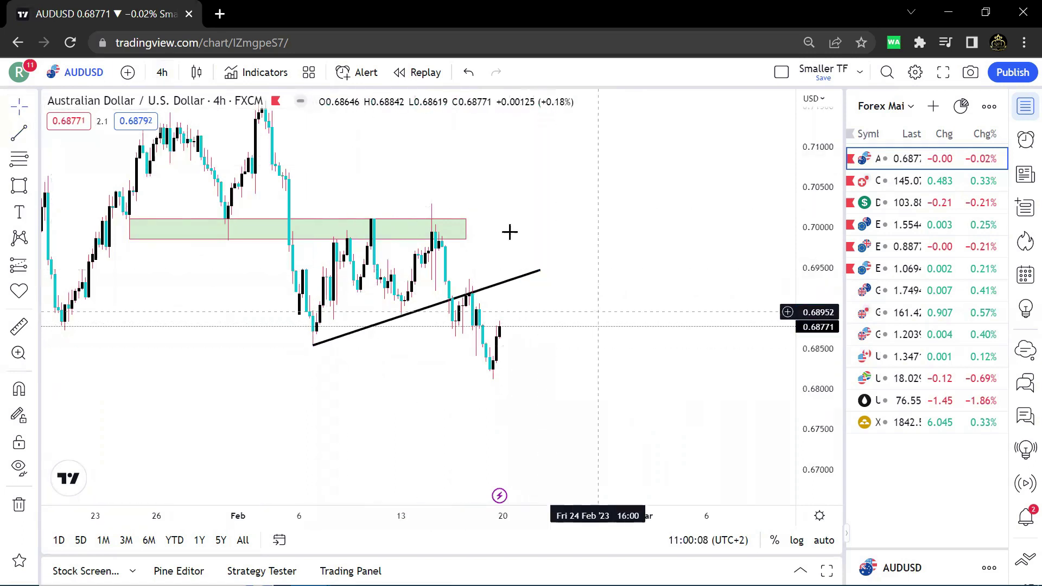
Step: Switch to the 1-hour timeframe and draw a rectangle zone from 8 to 17 February between about 0.68993 and 0.69145
click(162, 74)
click(337, 304)
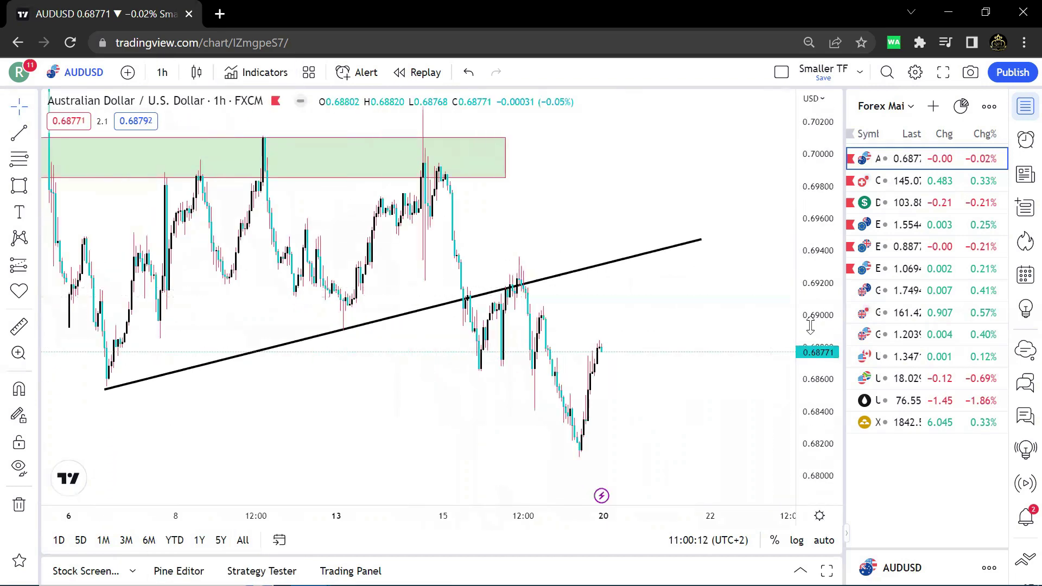
click(16, 190)
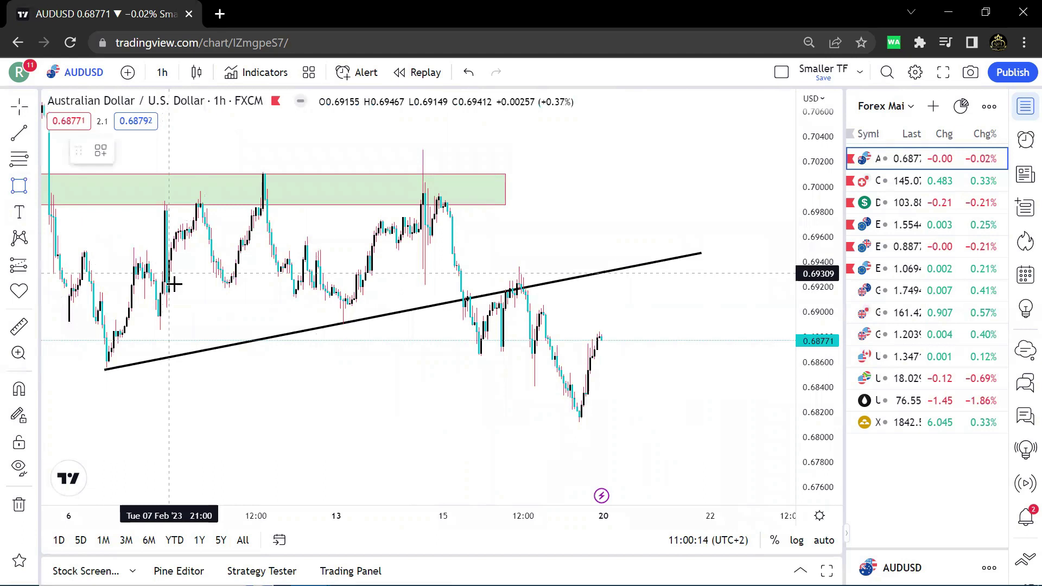
drag(185, 294, 602, 312)
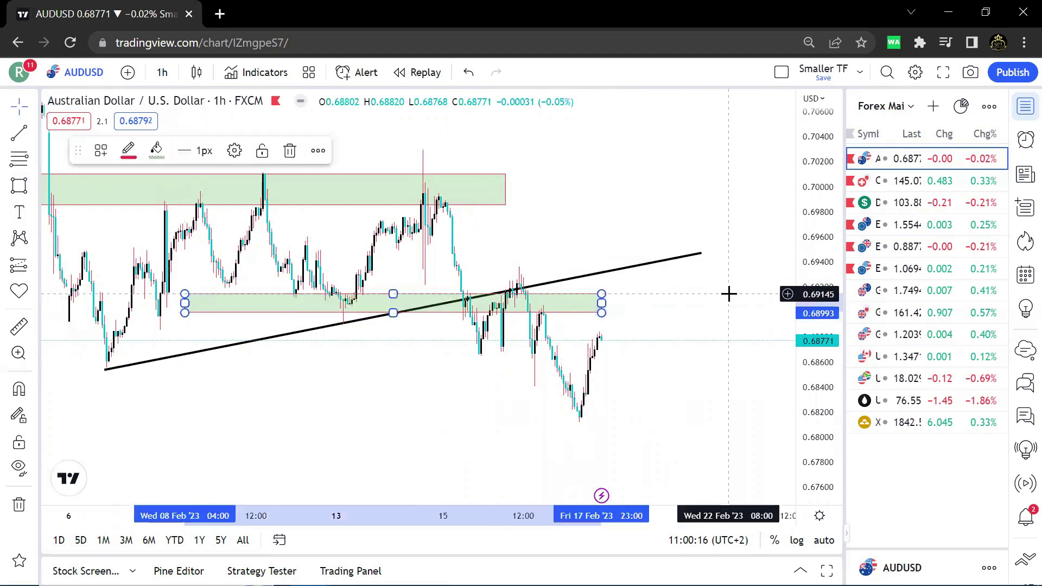
click(728, 294)
Step: Draw a Fibonacci retracement from the 14 February high at 0.70281 down to about 0.68654
click(19, 158)
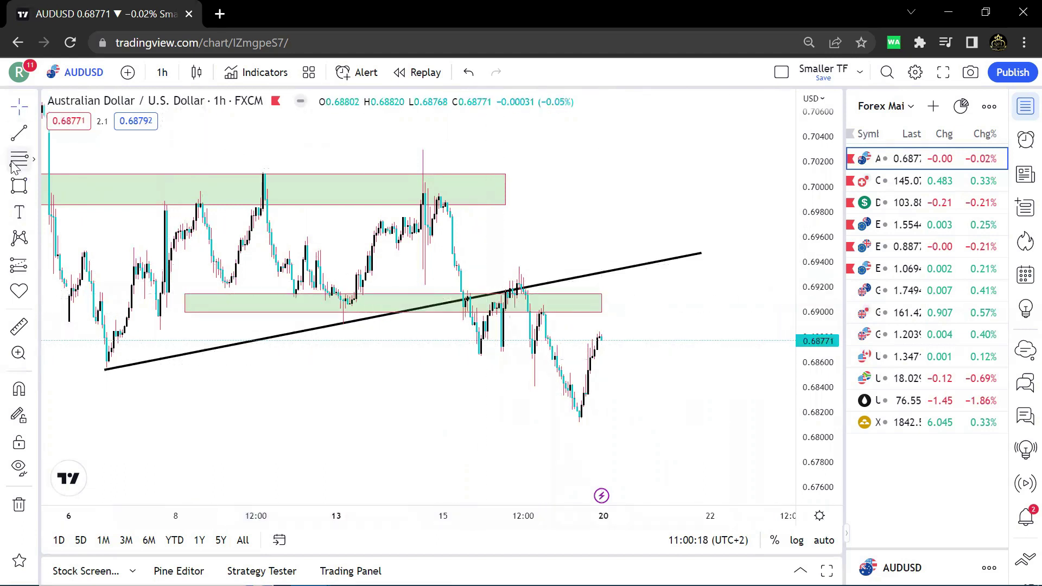
click(417, 152)
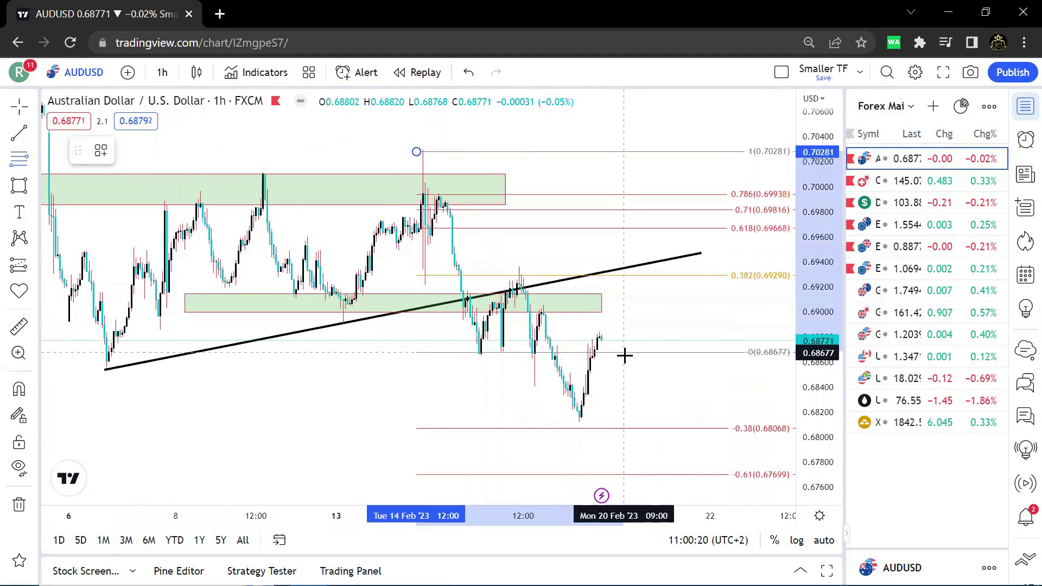
click(624, 355)
click(569, 298)
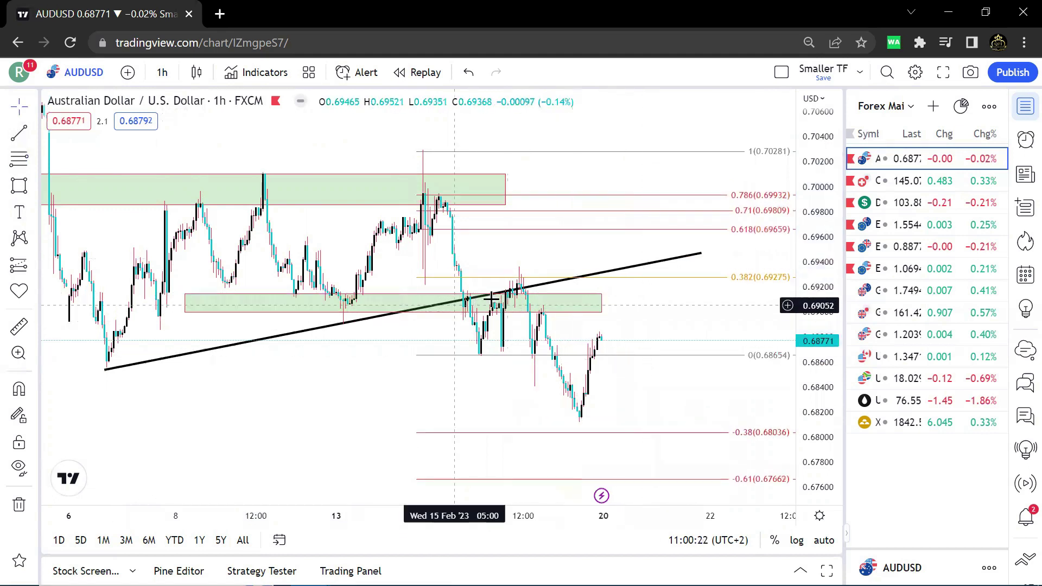
Step: Move the lower rectangle zone up so it rests on the 0.382 Fibonacci level, and delete the retracement
mouse_move(408, 300)
mouse_down()
mouse_move(507, 250)
mouse_move(511, 267)
mouse_up()
click(644, 305)
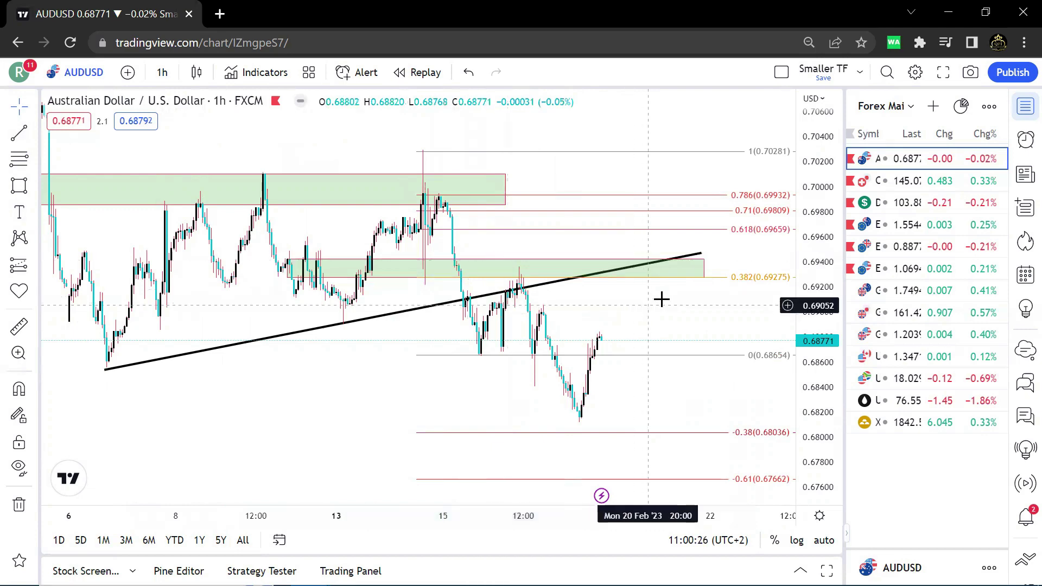
click(741, 278)
key(Delete)
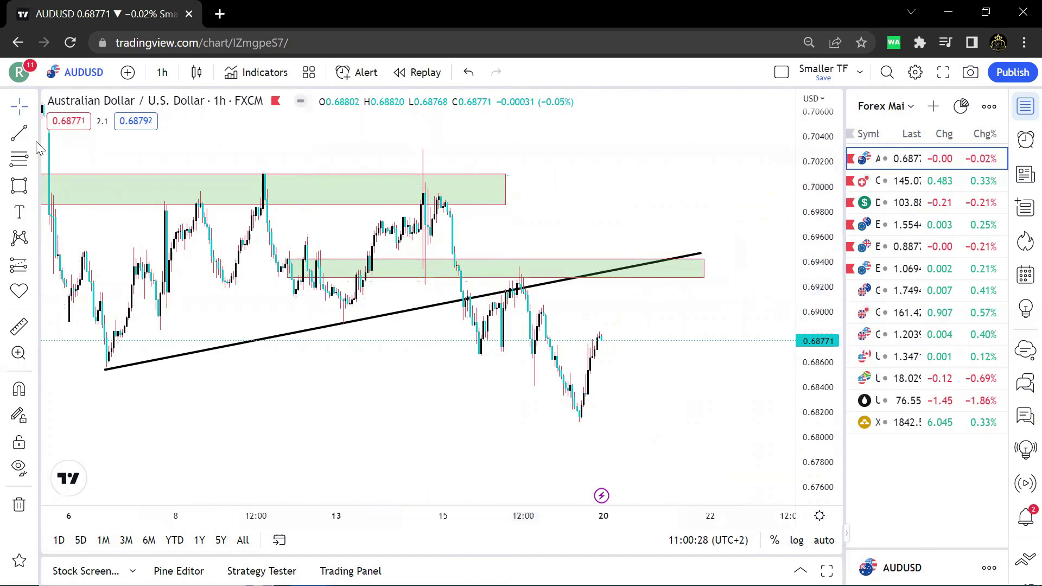
Step: Add a horizontal line along the lower edge of the lower rectangle zone and set its price to 0.6925
click(31, 133)
click(103, 310)
click(749, 277)
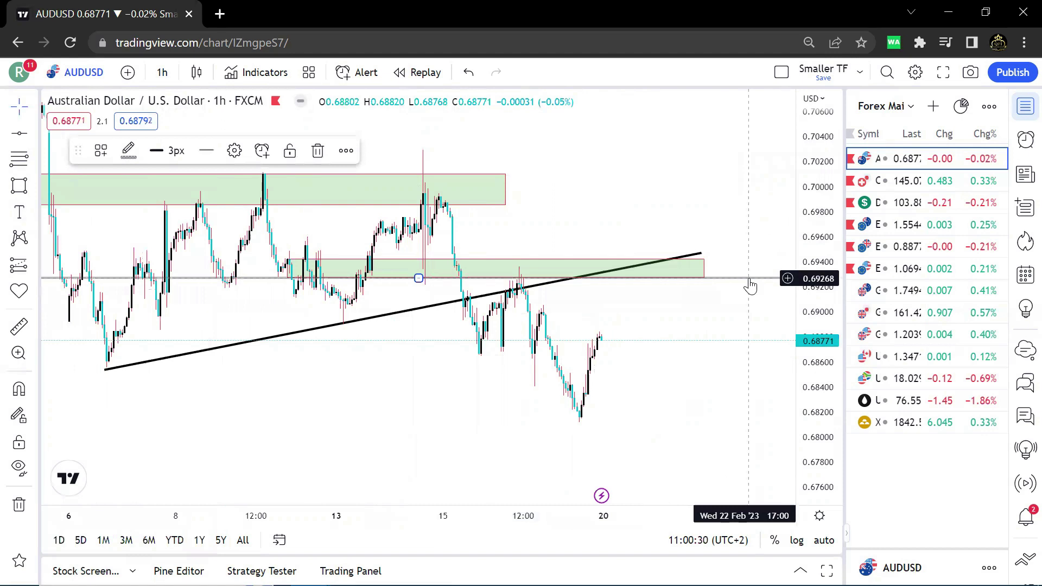
double_click(749, 279)
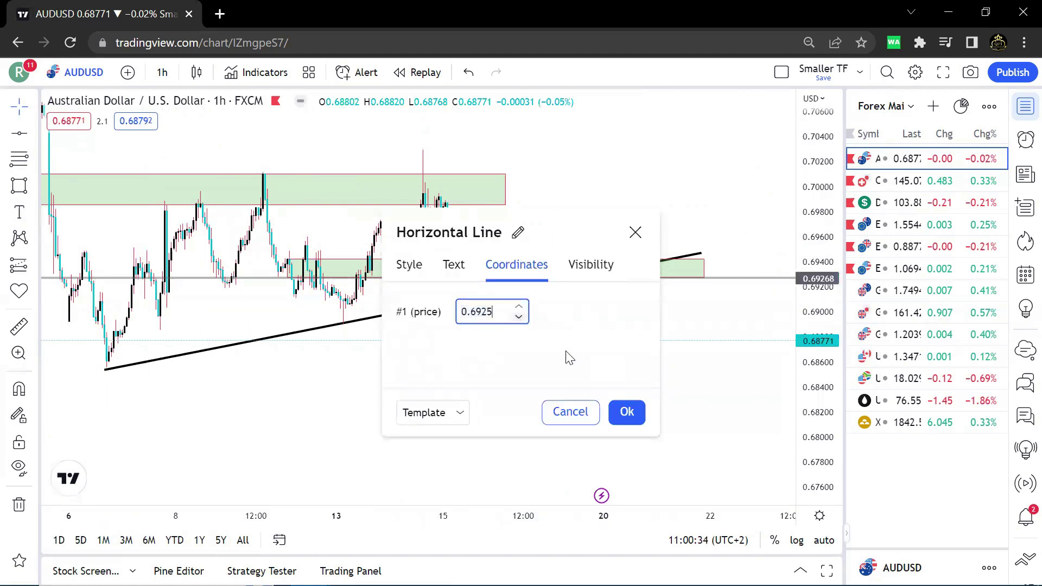
click(627, 412)
Step: Delete the ascending trend line and the upper rectangle zone around 0.7000
scroll(654, 304, up, 2)
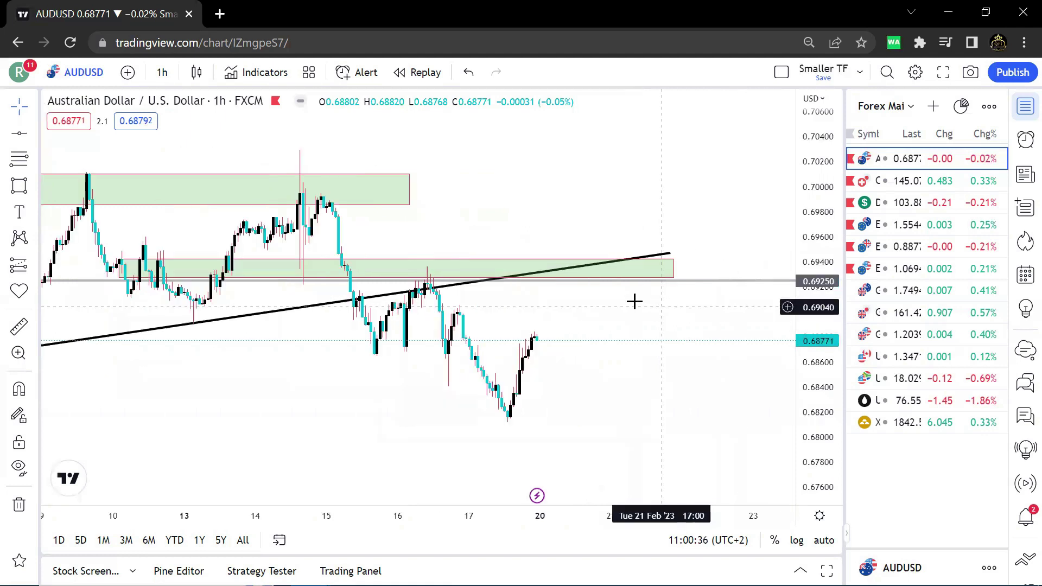
drag(801, 374, 802, 348)
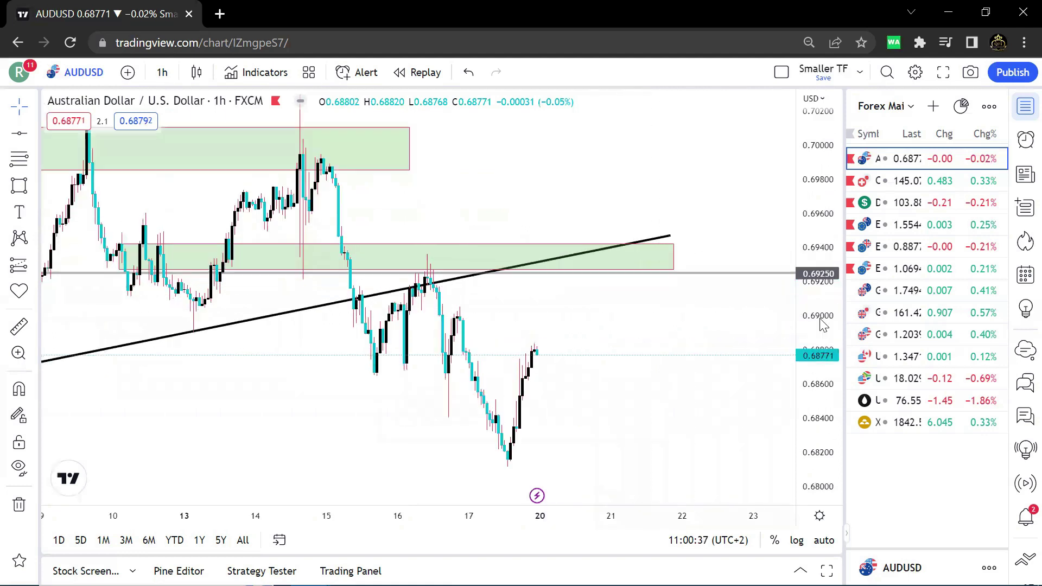
click(665, 236)
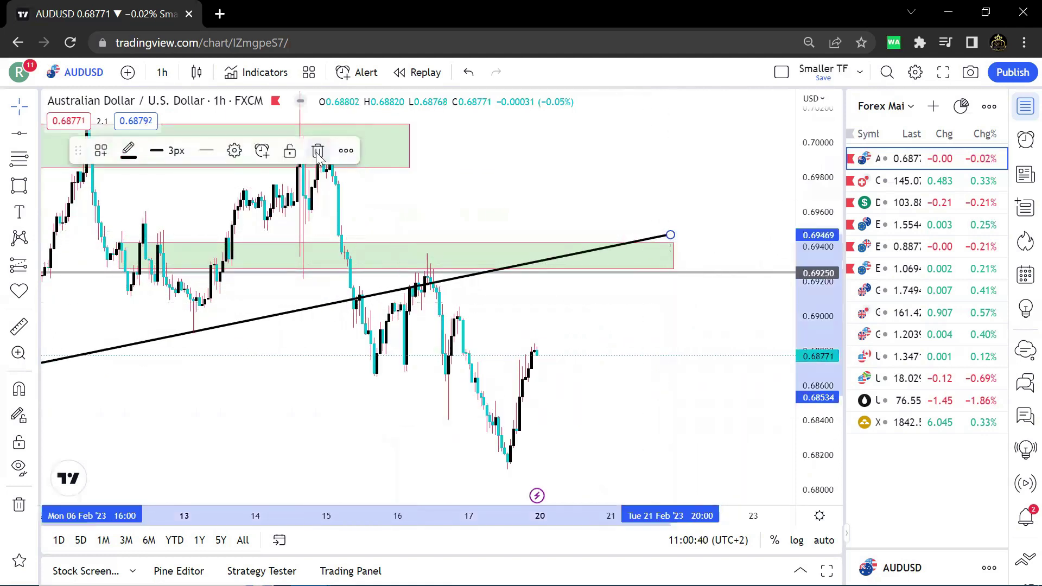
click(386, 169)
click(289, 152)
scroll(612, 307, down, 3)
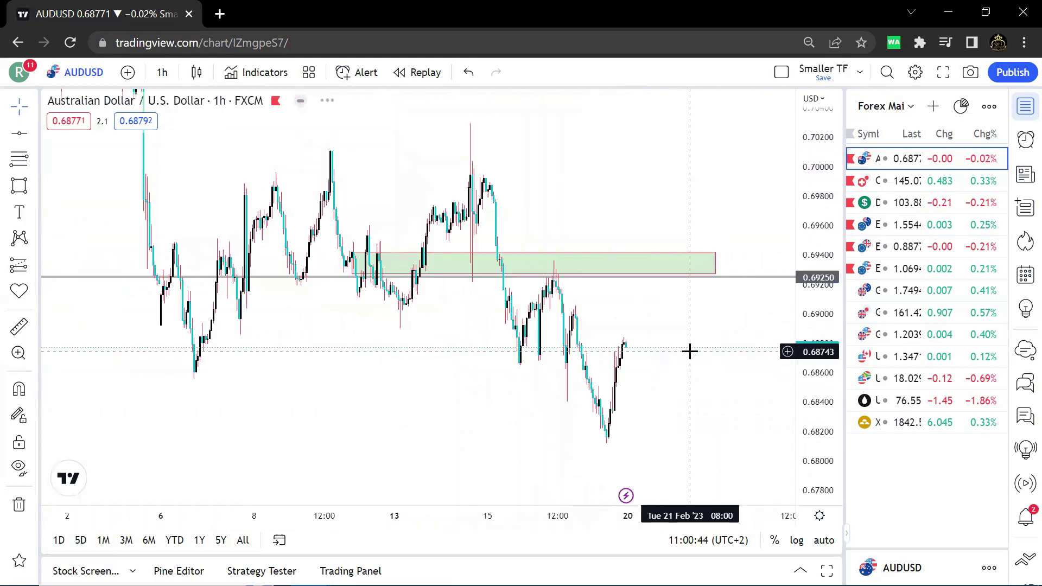
Step: Examine the price action around the remaining rectangle zone and the 0.6925 line from 14 to 20 February
scroll(690, 351, up, 1)
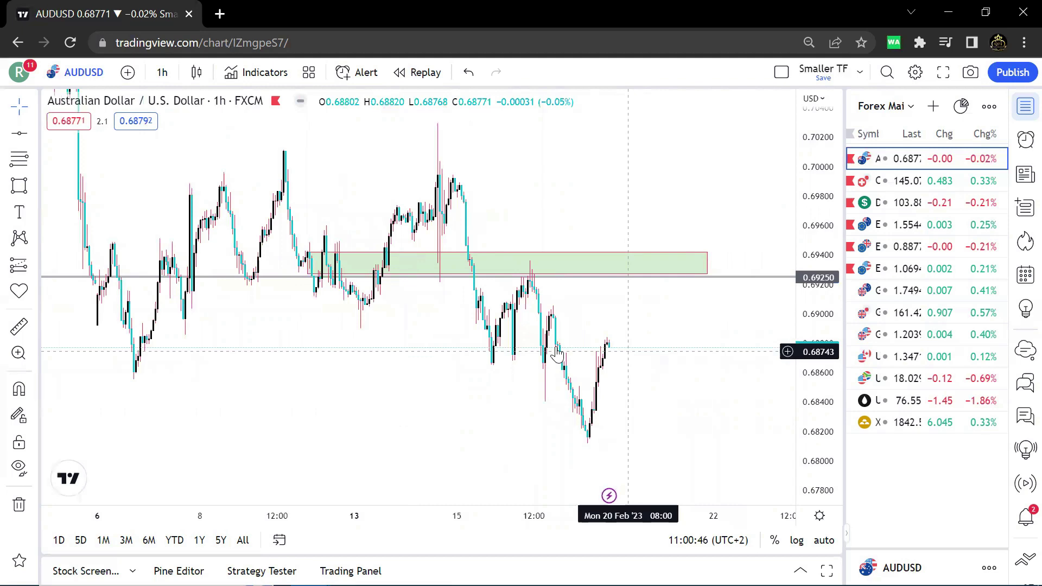
scroll(557, 353, up, 3)
drag(563, 296, 671, 301)
scroll(670, 301, up, 2)
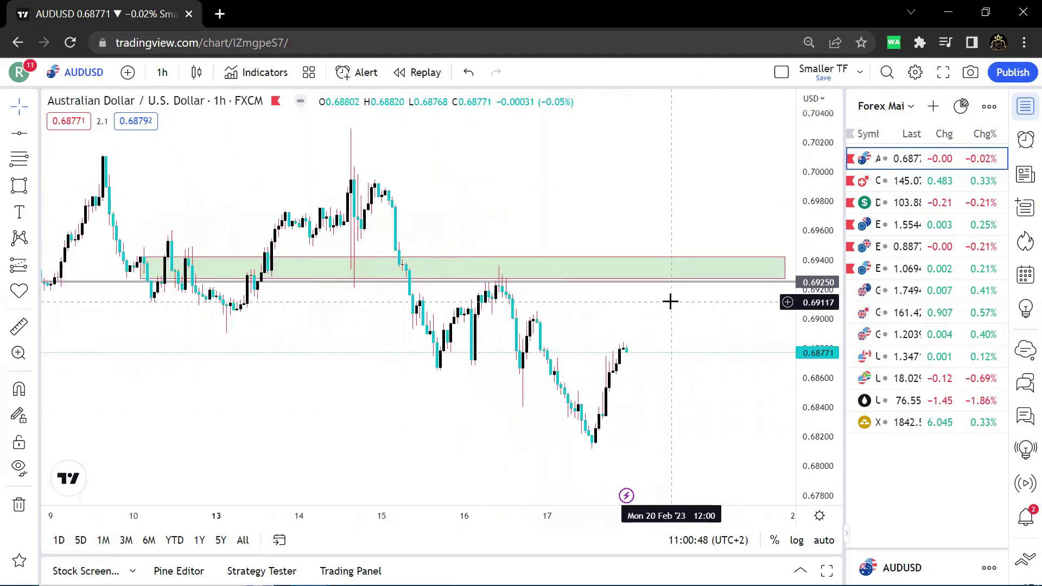
scroll(670, 300, up, 1)
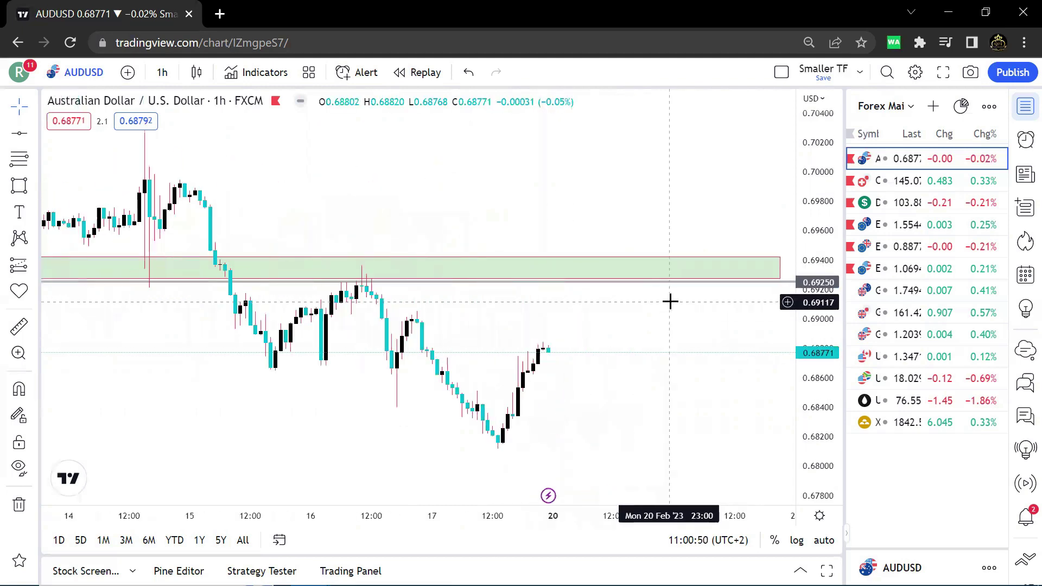
scroll(558, 273, up, 1)
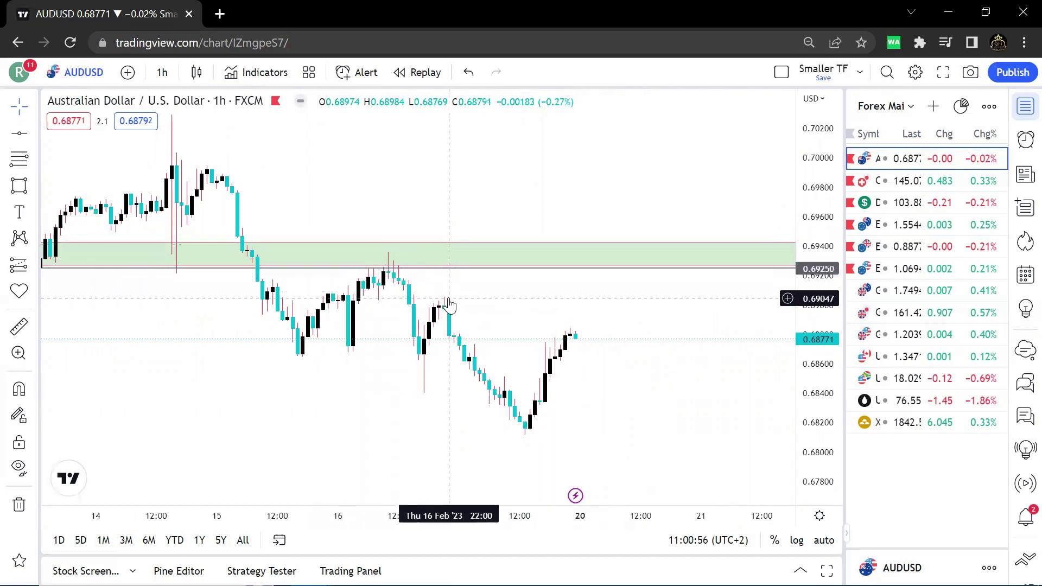
drag(501, 294, 477, 275)
scroll(477, 275, down, 4)
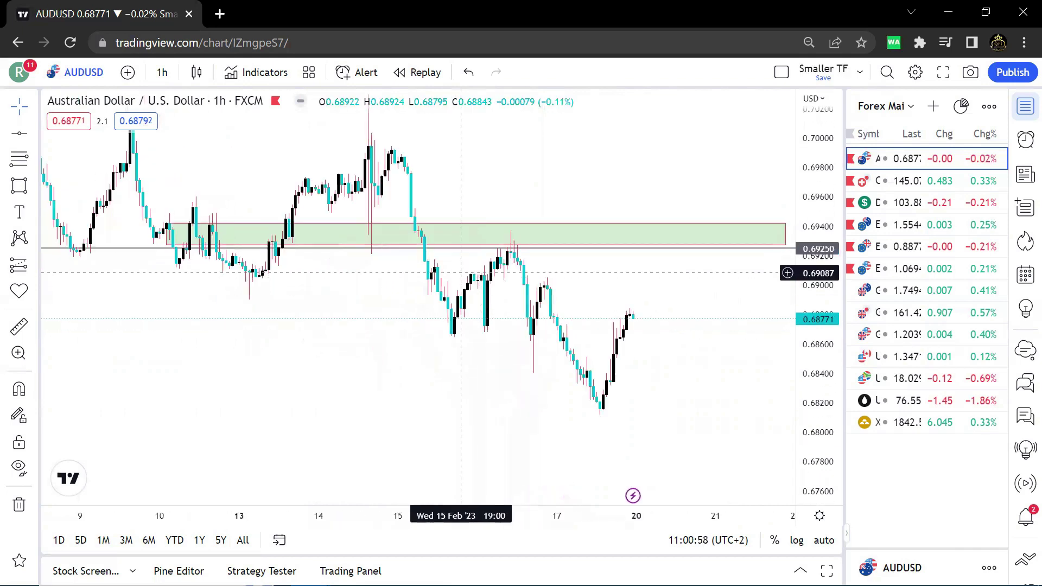
Step: Place a short position on the 16 February candle with entry at 0.69211, stop at 0.69475 and target at 0.68141
click(33, 265)
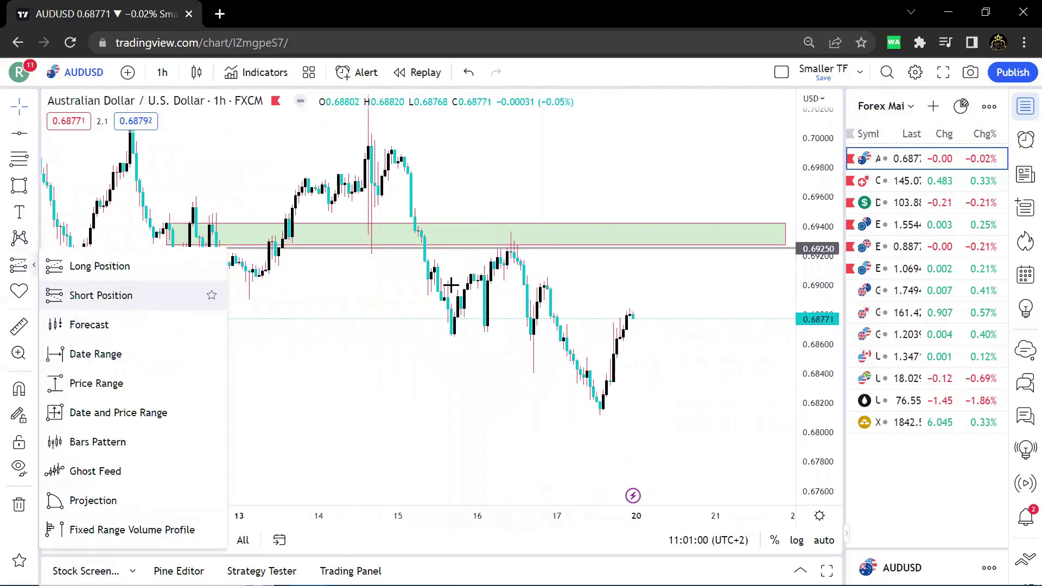
click(125, 296)
click(514, 253)
drag(515, 188, 514, 215)
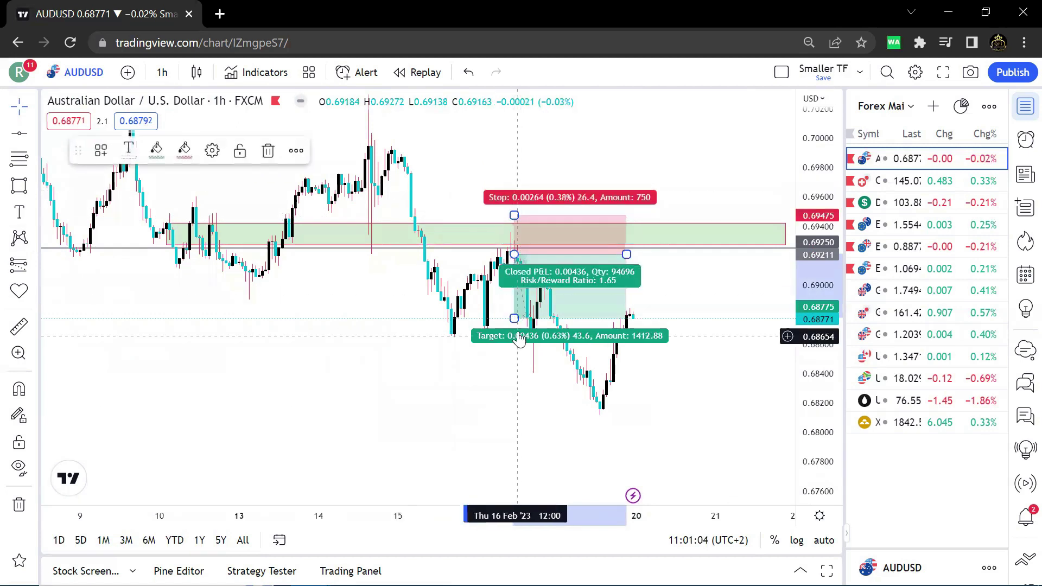
drag(513, 318, 514, 414)
drag(749, 400, 707, 408)
drag(818, 407, 817, 424)
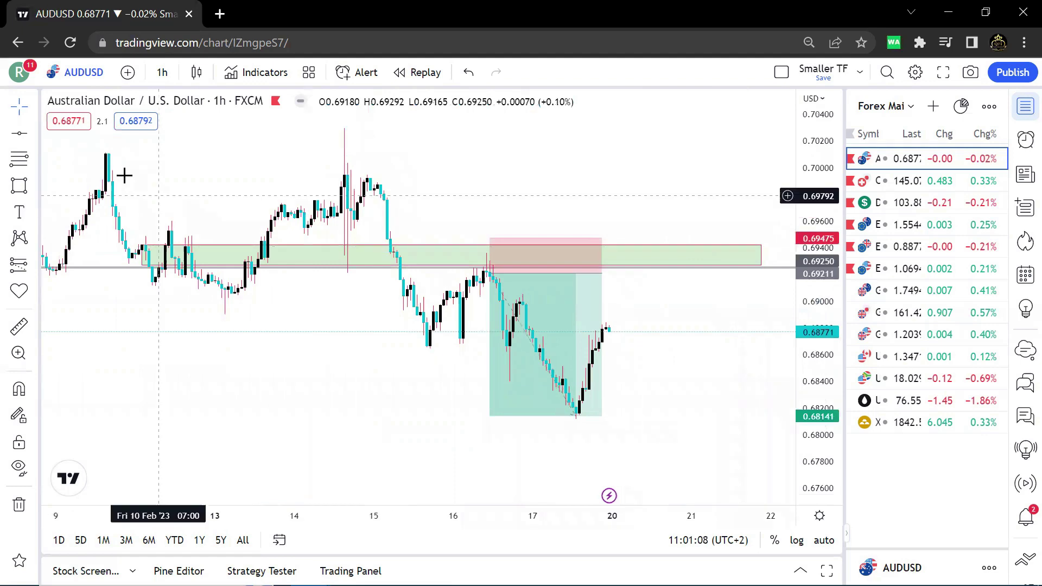
Step: Draw a Fibonacci retracement from the 14 February high at 0.70297 down to 0.68668
click(32, 159)
click(60, 136)
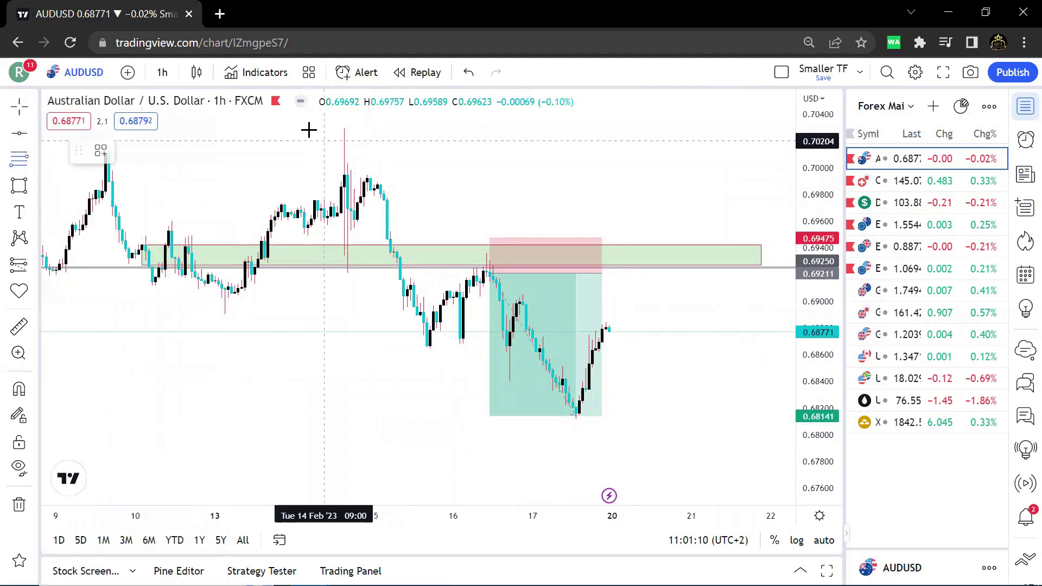
click(314, 128)
click(654, 345)
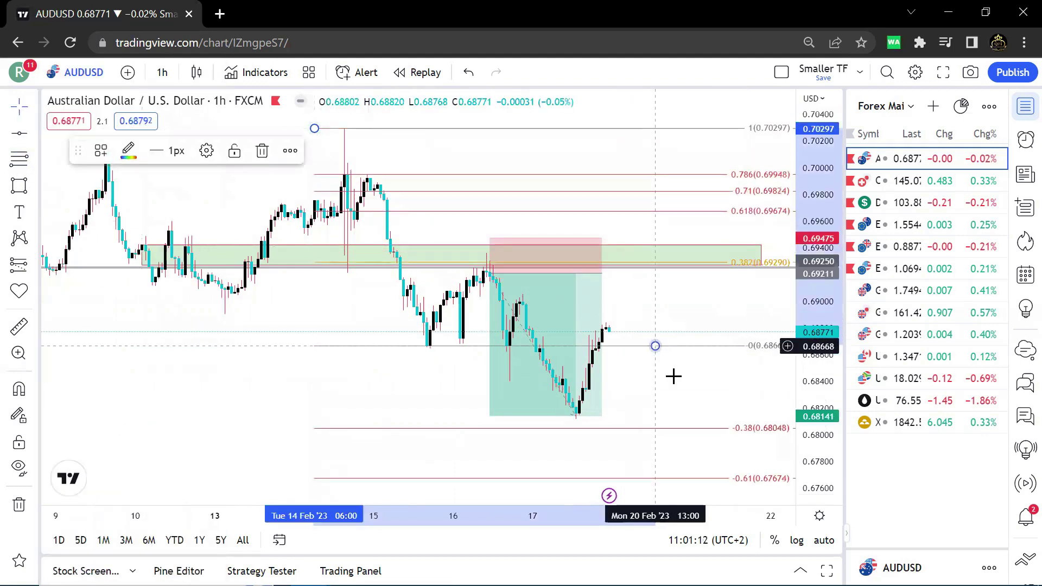
Step: Extend the short position's target to the -0.38 Fibonacci level at 0.68048, and delete the retracement
mouse_move(494, 353)
mouse_down()
mouse_move(505, 421)
mouse_move(502, 370)
mouse_up()
click(268, 152)
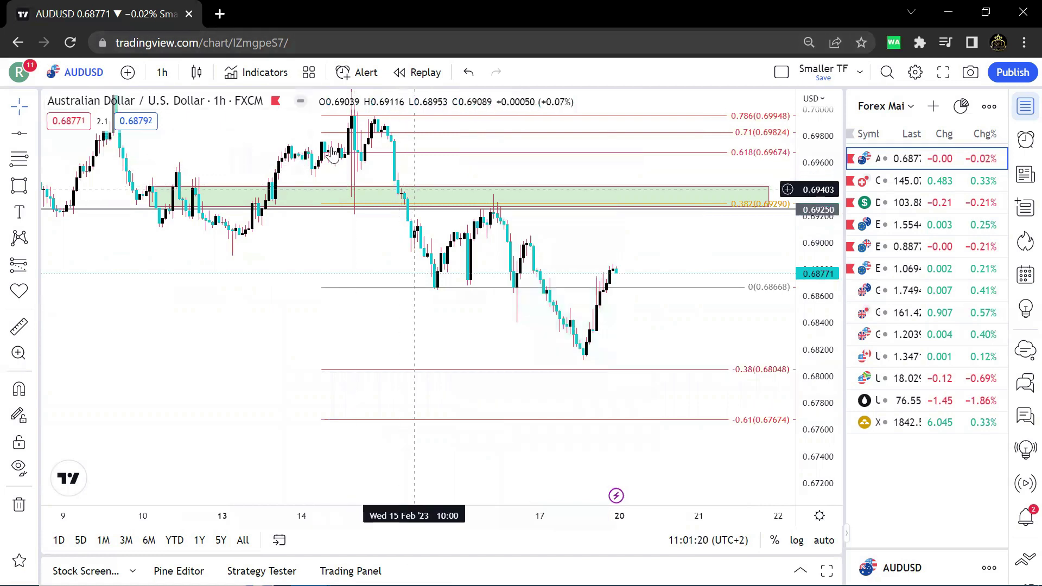
click(468, 73)
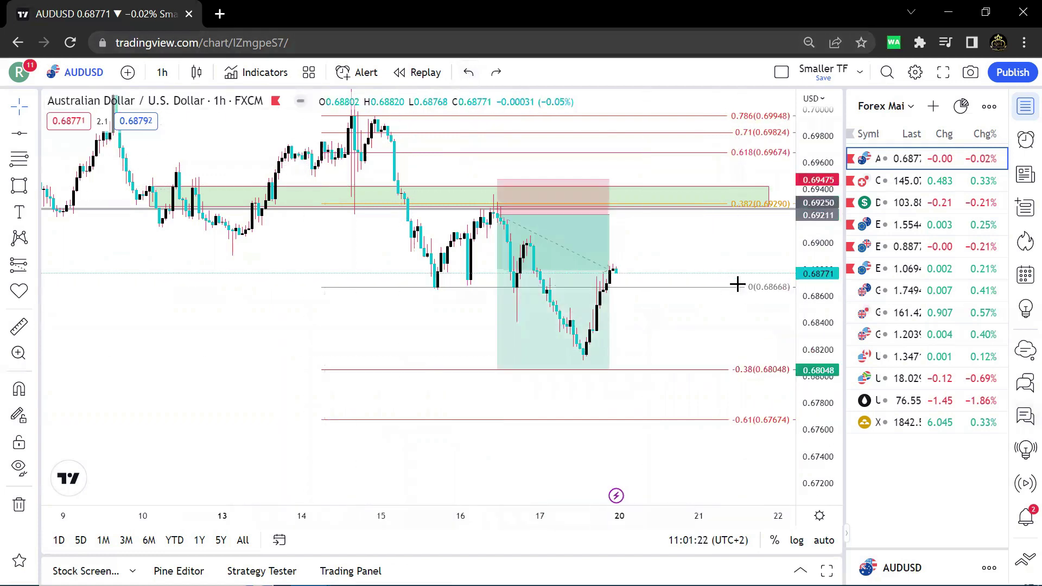
key(Delete)
scroll(682, 271, up, 2)
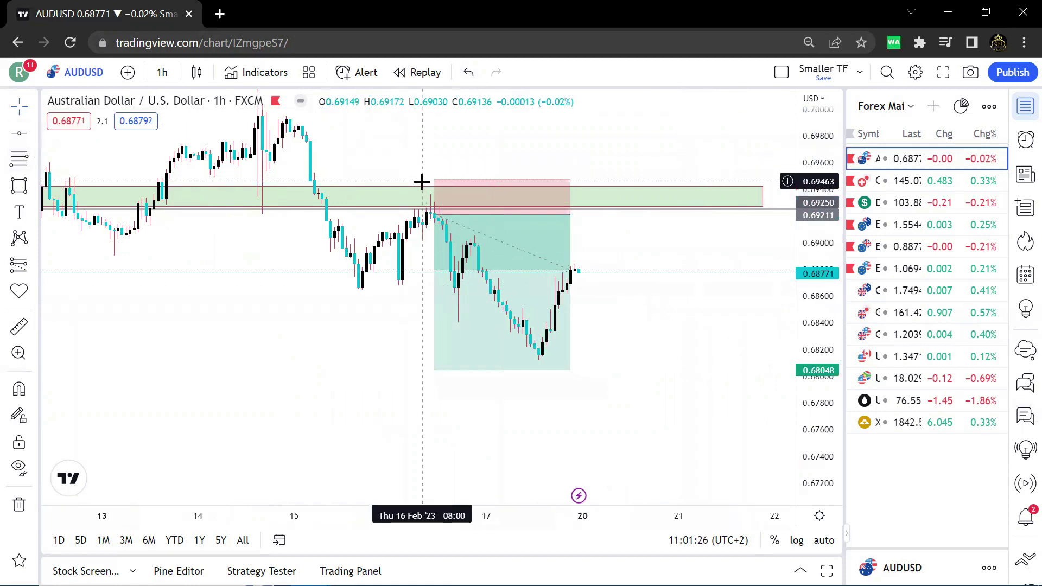
Step: Add a horizontal ray at 0.69353 starting at the 16 February swing high inside the rectangle zone
click(35, 135)
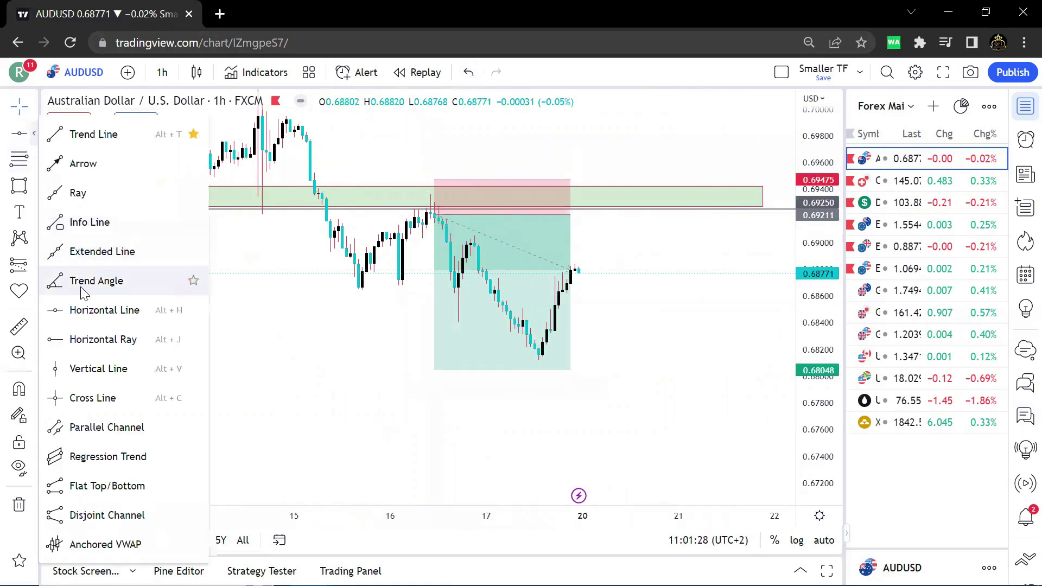
click(162, 337)
click(415, 197)
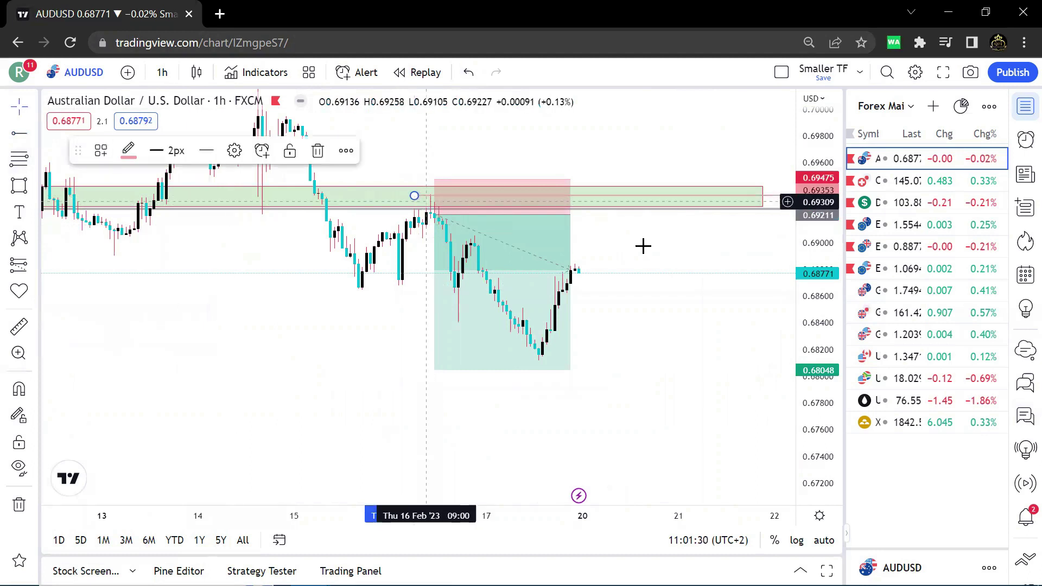
click(646, 244)
Step: Move the short position's entry to 0.69265 on the swing-high candle and its target to 0.68119
scroll(642, 242, up, 2)
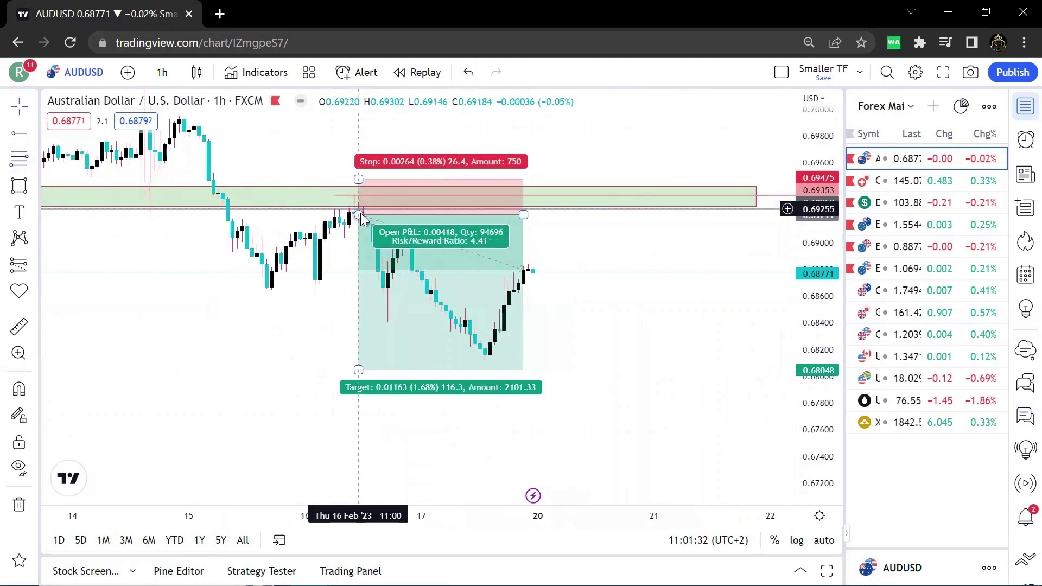
mouse_move(358, 215)
mouse_down()
mouse_move(353, 195)
mouse_move(354, 207)
mouse_up()
click(579, 286)
drag(354, 370, 354, 360)
click(677, 329)
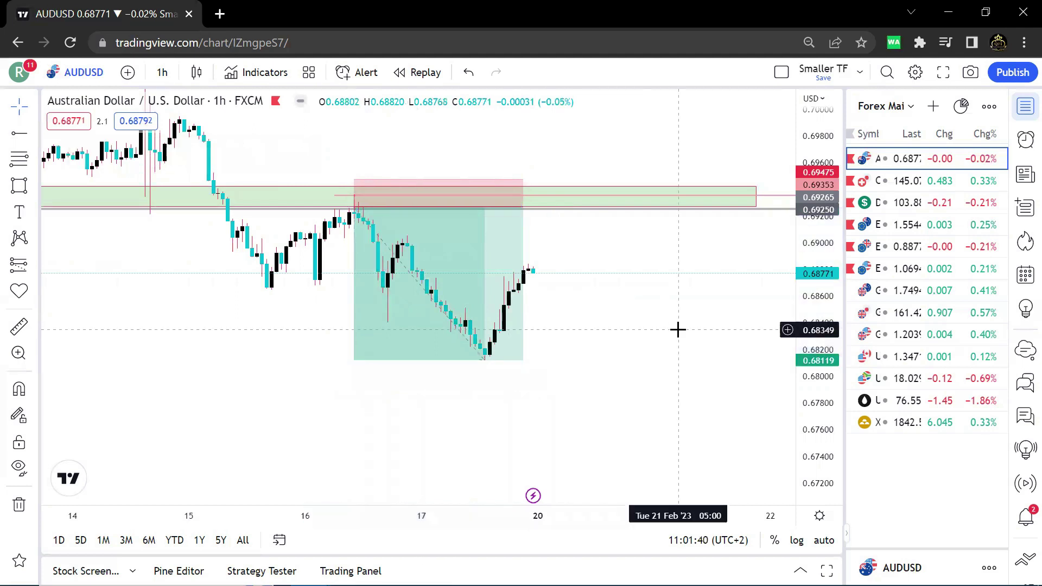
scroll(678, 330, down, 2)
click(594, 314)
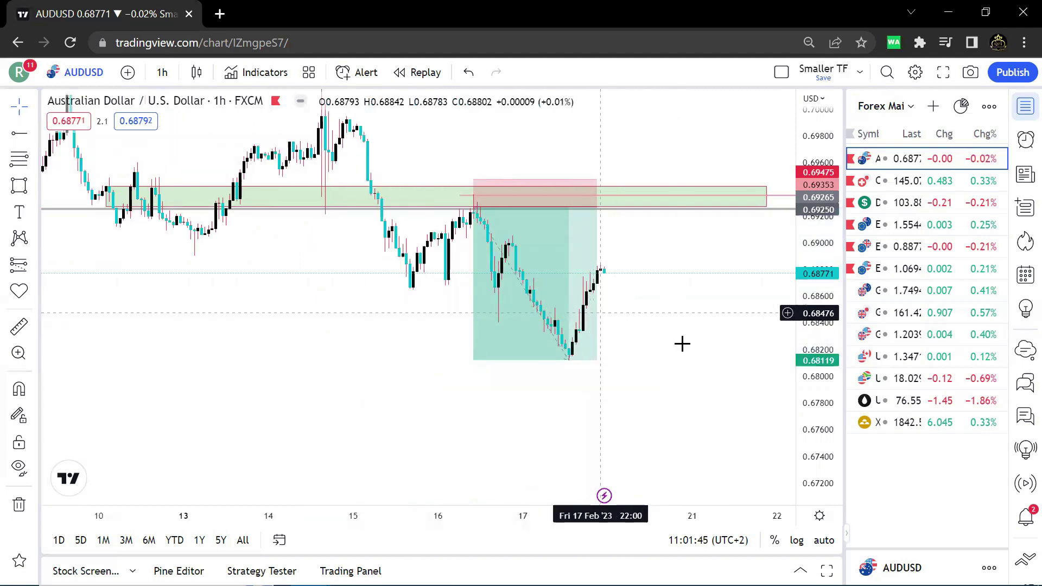
scroll(552, 320, up, 3)
drag(566, 327, 542, 336)
scroll(549, 342, down, 7)
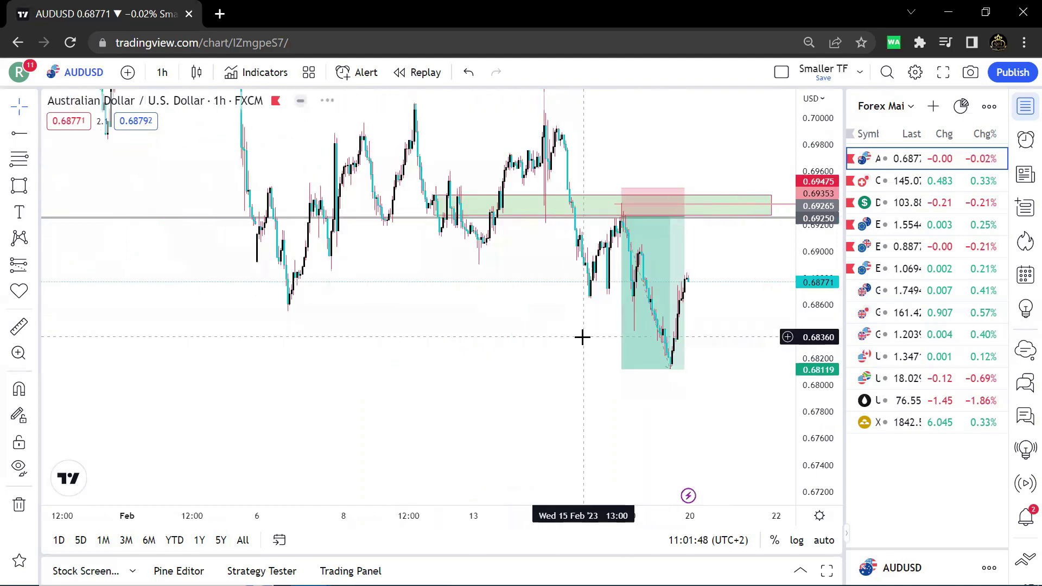
scroll(582, 337, up, 2)
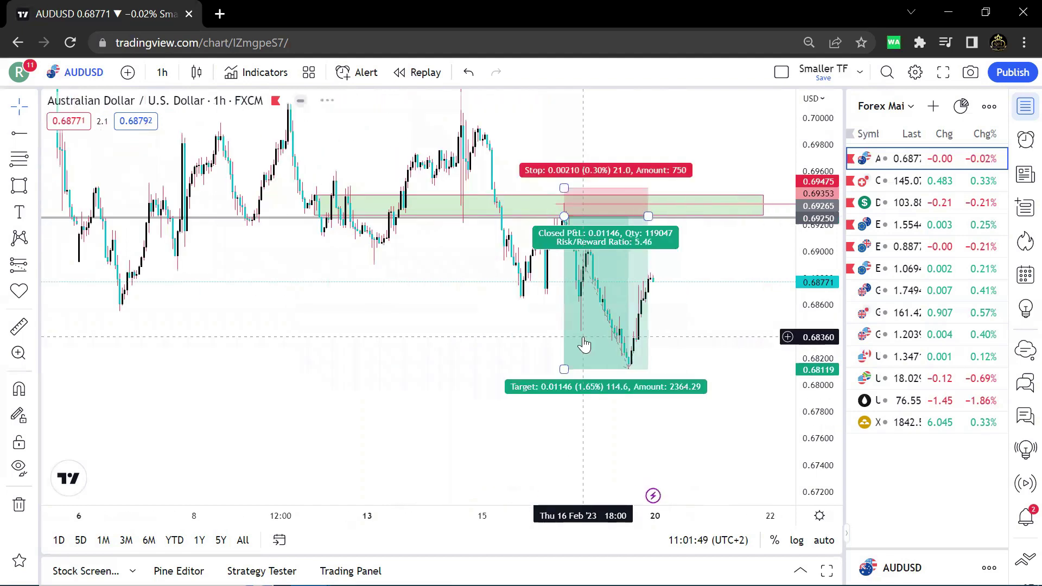
Step: Open the CHFJPY chart and switch it to the 6-hour timeframe
click(902, 181)
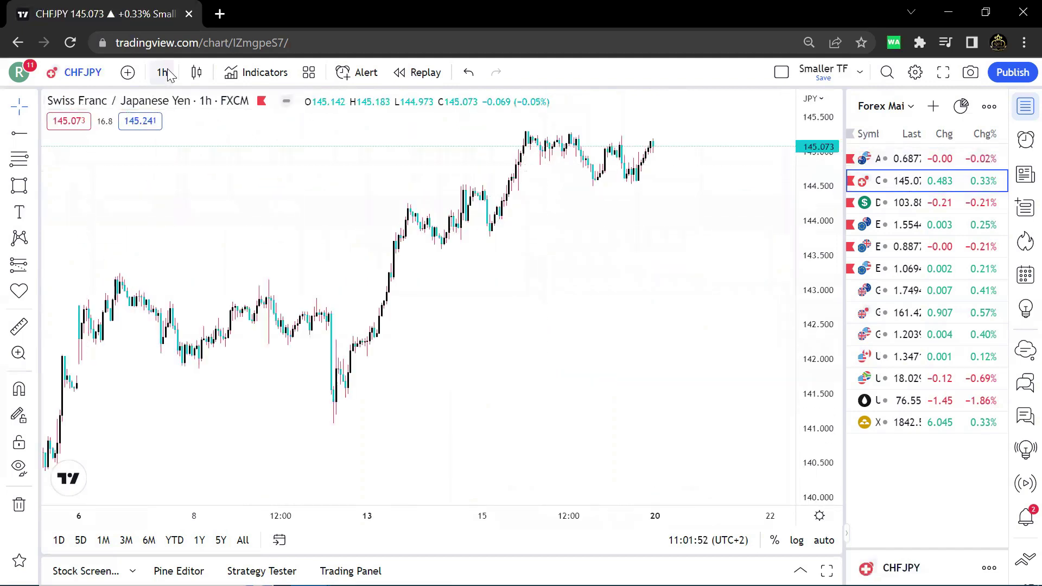
click(162, 72)
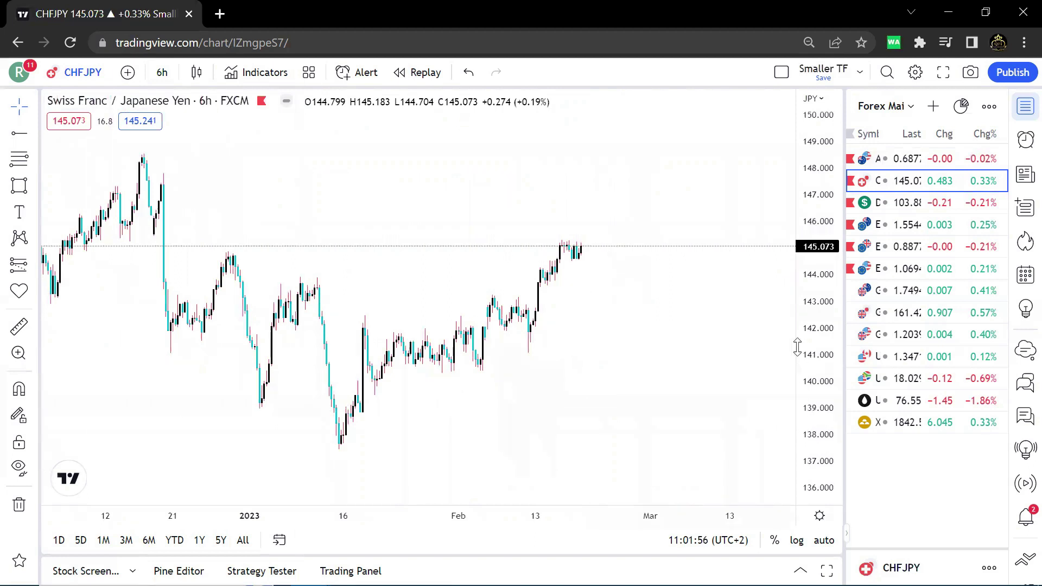
scroll(288, 275, up, 2)
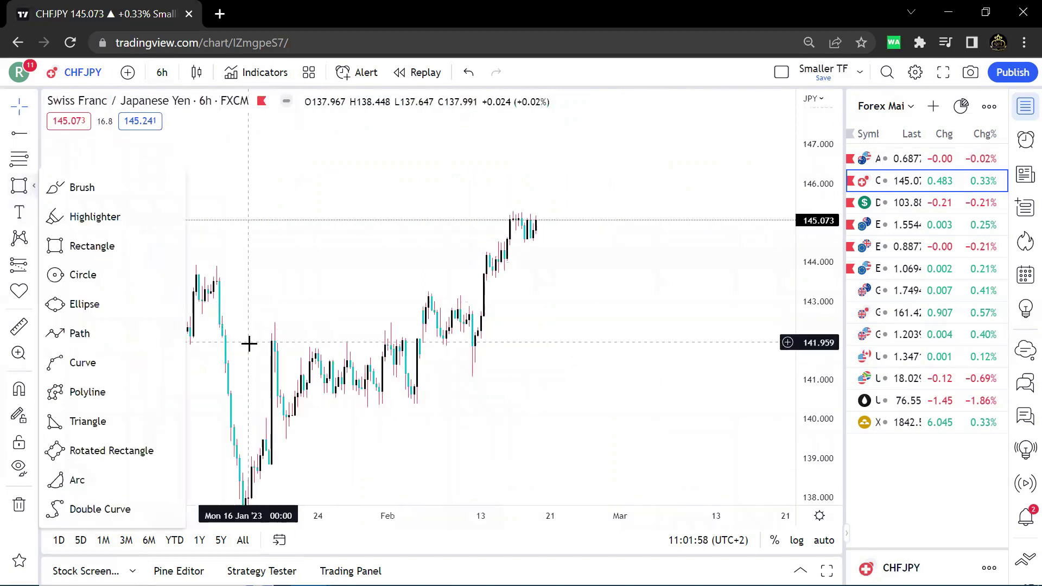
Step: Draw a rectangle zone from about 18 January to 10 February between about 141.8 and 142.2
click(91, 246)
drag(240, 338, 444, 321)
click(457, 267)
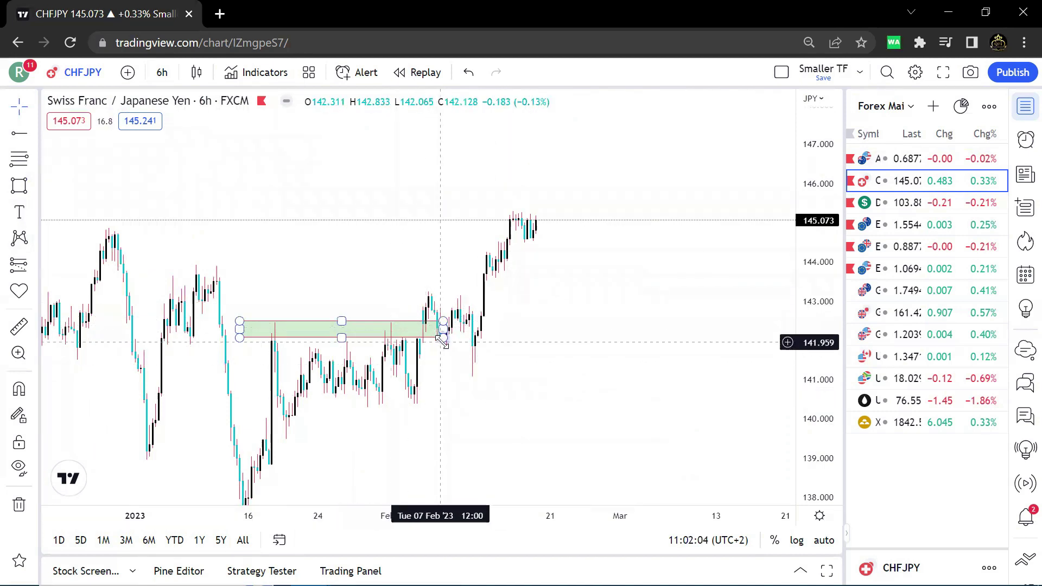
drag(457, 338, 468, 338)
drag(410, 322, 447, 337)
click(591, 351)
Step: Draw a Fibonacci retracement from the early February low at 140.316 up to 143.285
scroll(596, 363, up, 3)
click(19, 158)
click(255, 411)
click(399, 298)
scroll(465, 333, down, 3)
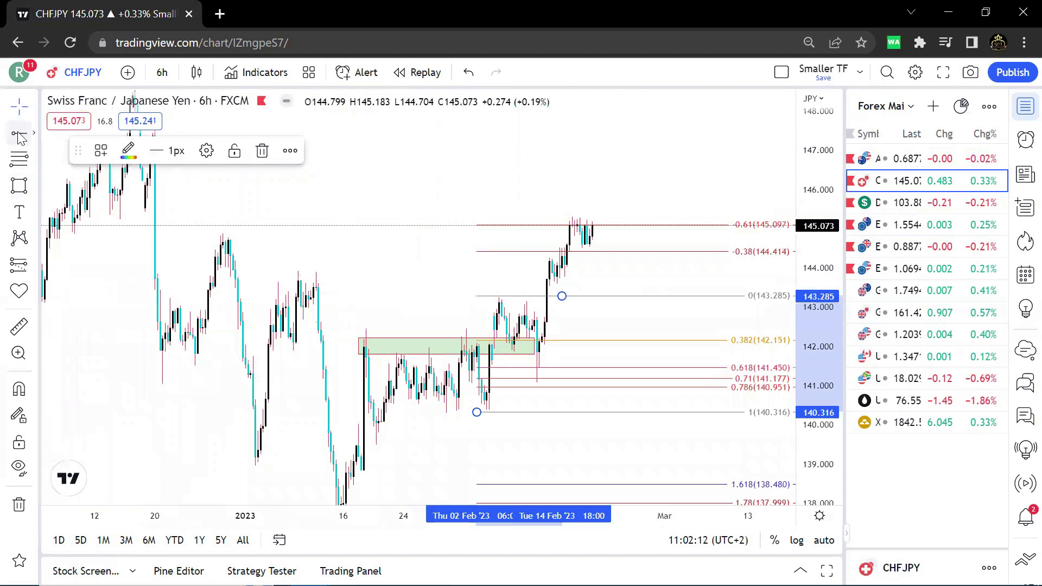
Step: Add a horizontal line at 141.530 and draw a rectangle zone beneath it around mid-February, down to about 141.05
click(170, 402)
scroll(174, 386, down, 3)
drag(217, 364, 218, 368)
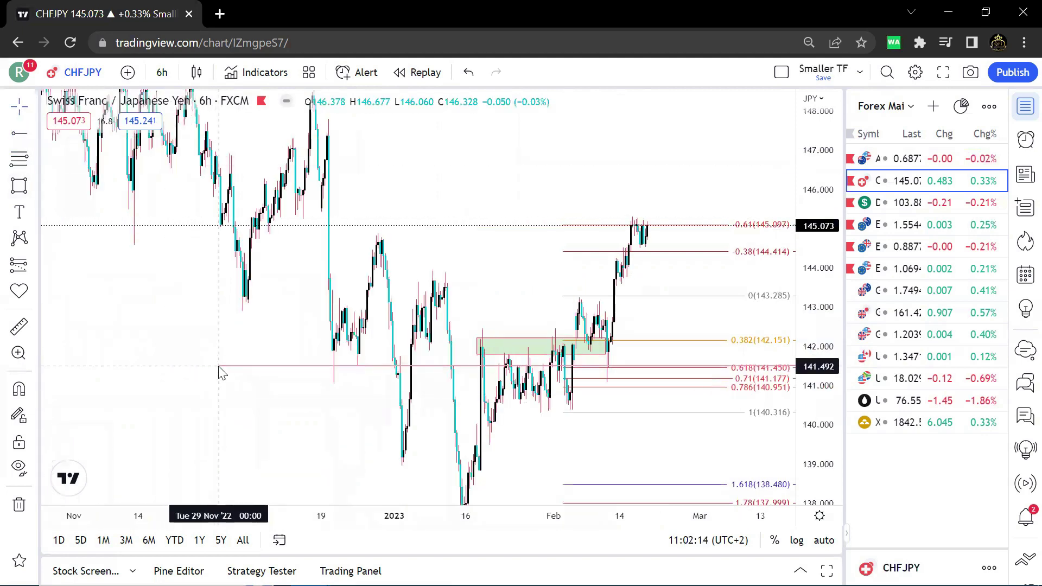
click(231, 391)
scroll(230, 391, up, 3)
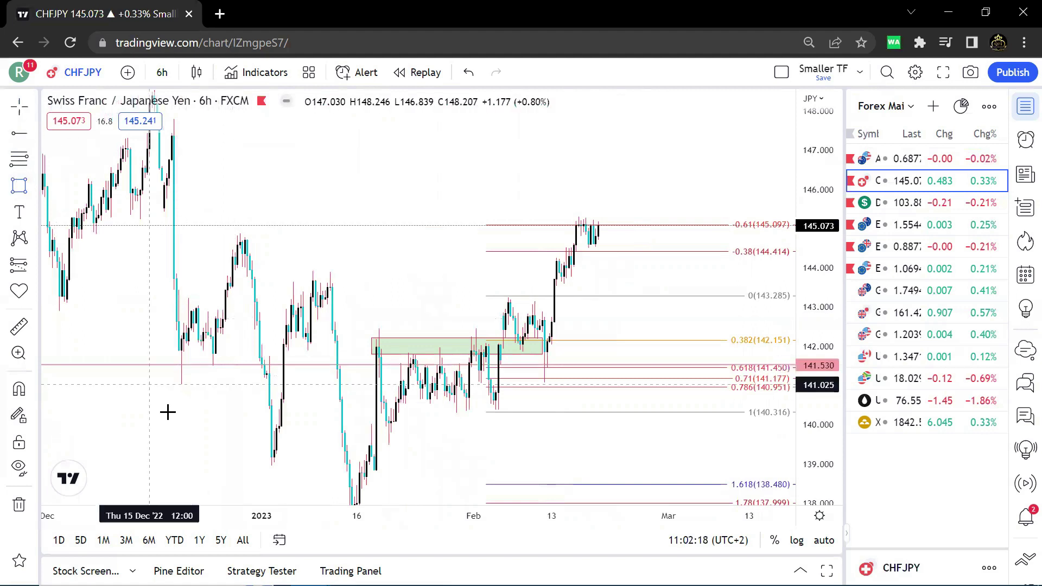
mouse_move(142, 365)
mouse_down()
mouse_move(228, 384)
mouse_move(614, 385)
mouse_up()
Step: Delete the Fibonacci retracement and the upper rectangle zone around 142.0
click(767, 339)
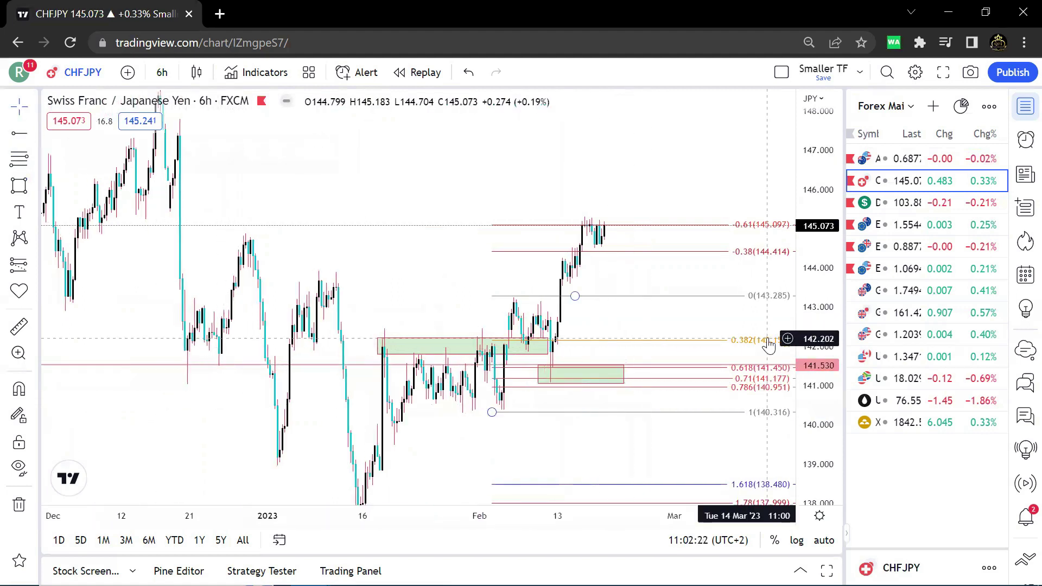
click(261, 151)
scroll(379, 340, up, 2)
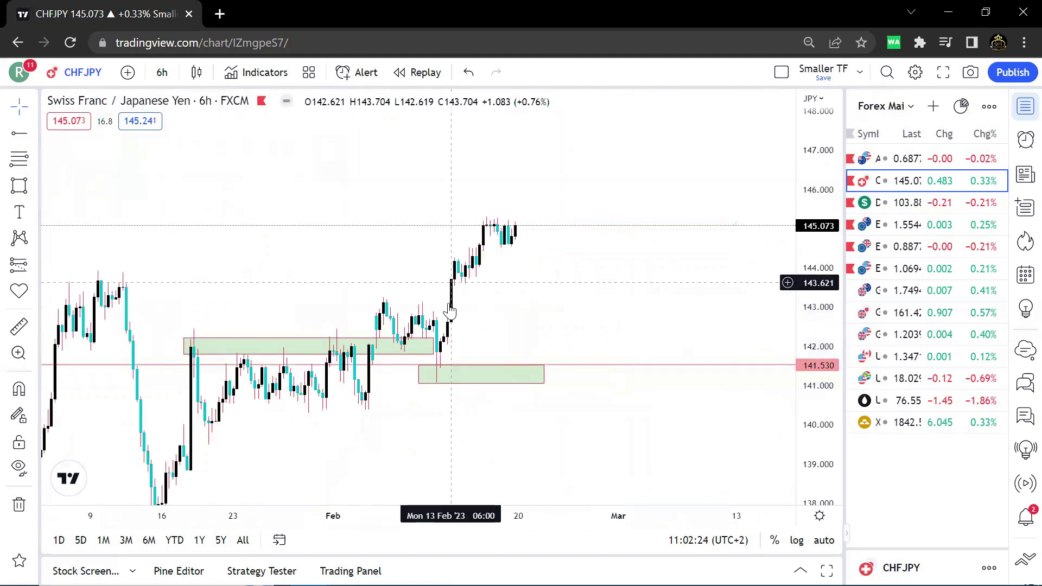
click(378, 341)
click(291, 154)
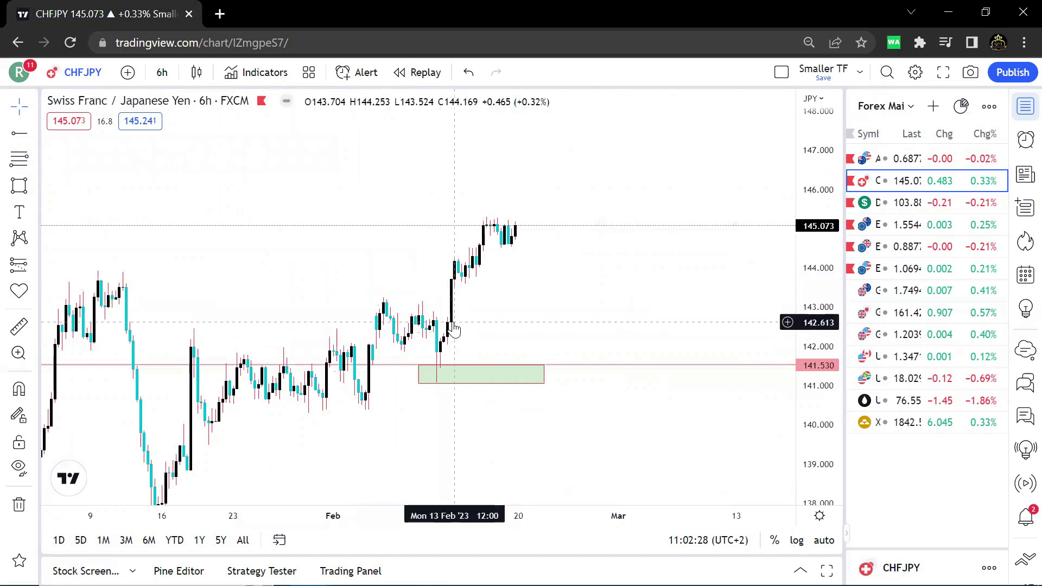
Step: Check the CHFJPY chart on the 1-hour timeframe and return it to 6 hours
click(162, 73)
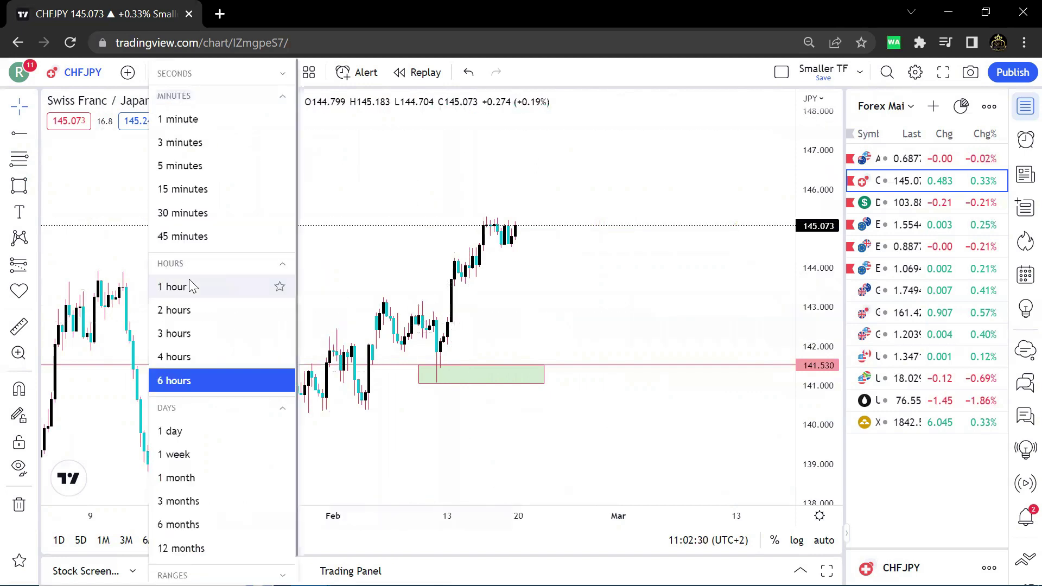
click(191, 286)
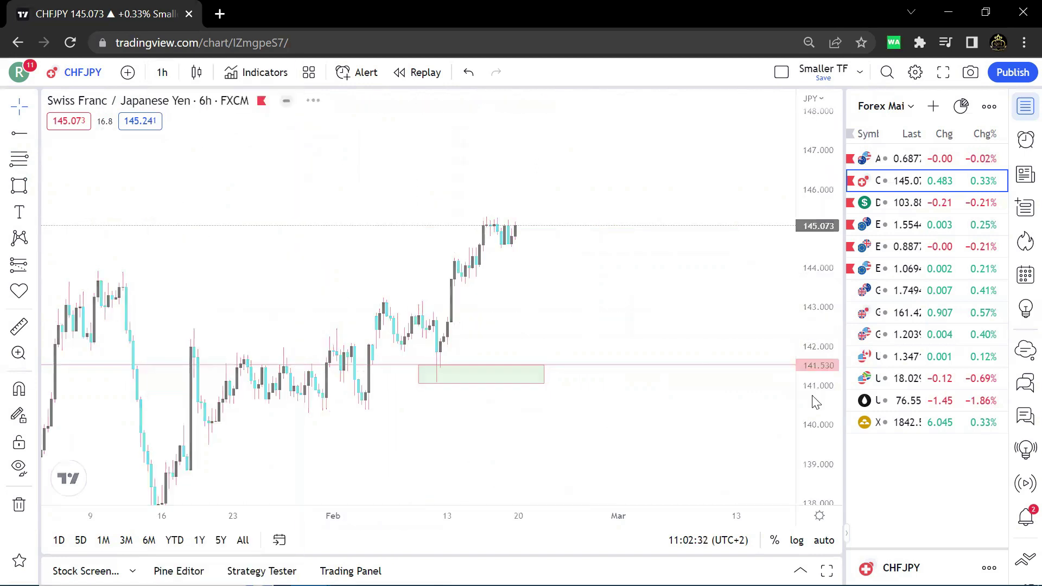
click(163, 72)
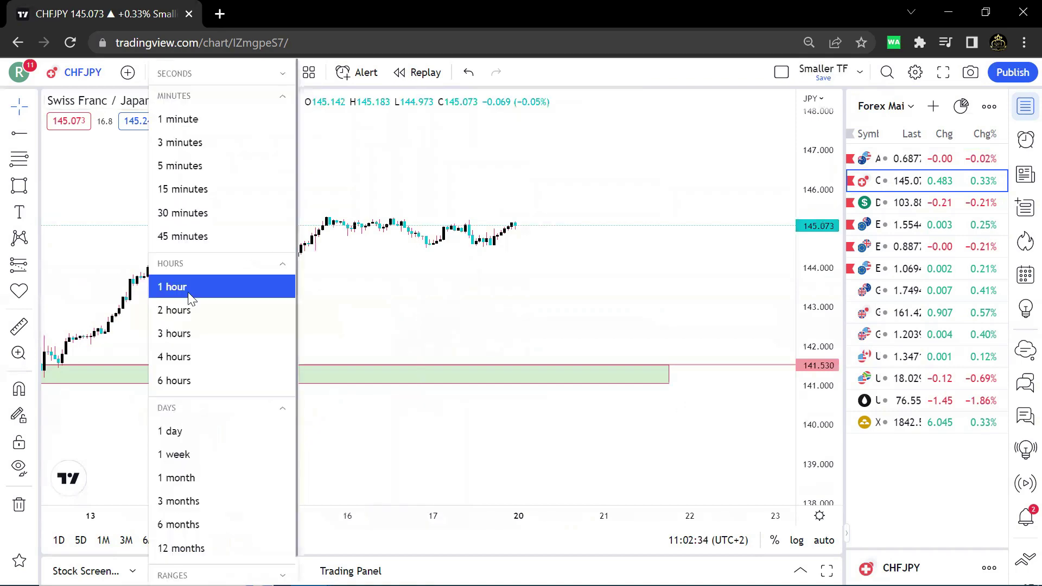
click(198, 379)
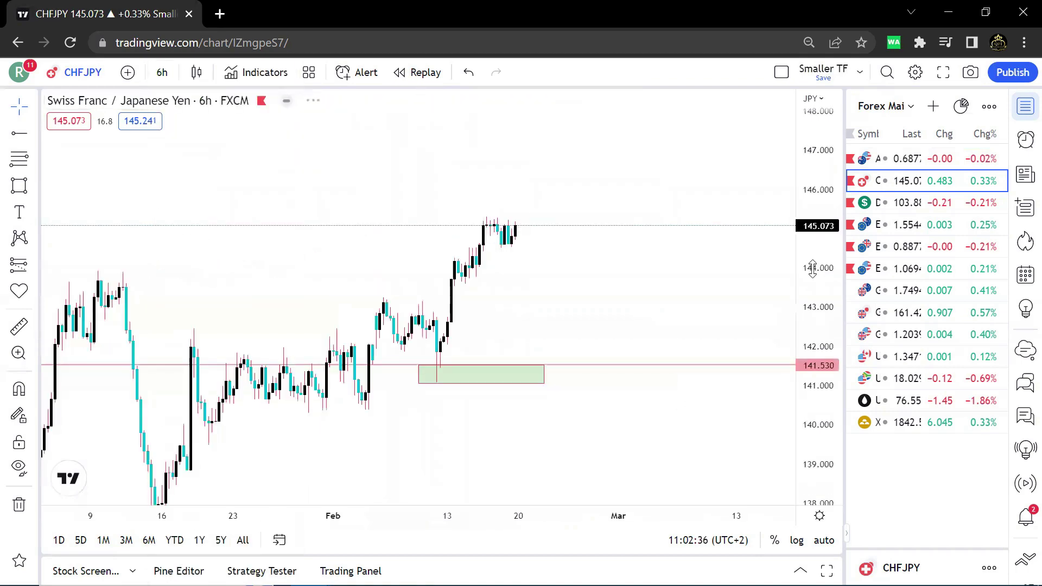
Step: Add a horizontal line at 144.851 starting from the late December swing high on the CHFJPY 6-hour chart
scroll(706, 282, down, 4)
click(19, 133)
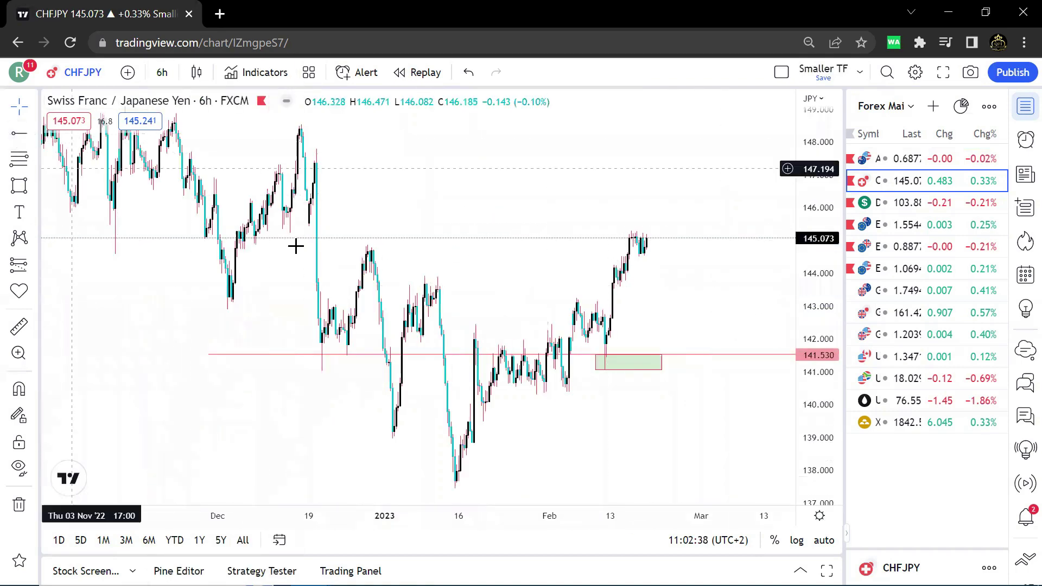
click(337, 244)
drag(338, 245, 337, 247)
scroll(426, 191, up, 2)
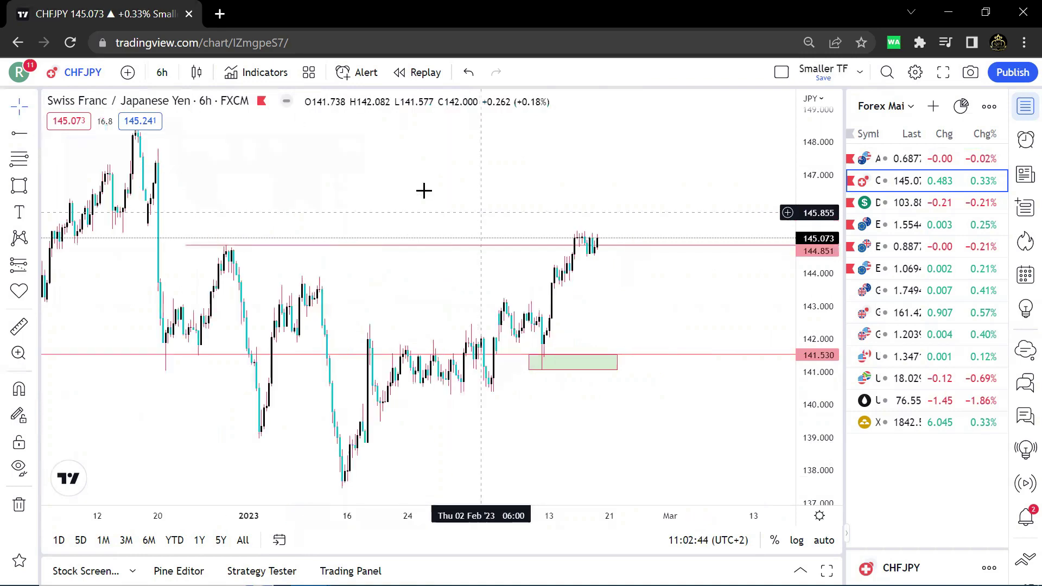
Step: Change CHFJPY to the 1-hour timeframe and draw a rectangle zone from about 6 to 16 February between about 143.1 and 143.4
click(162, 72)
click(205, 289)
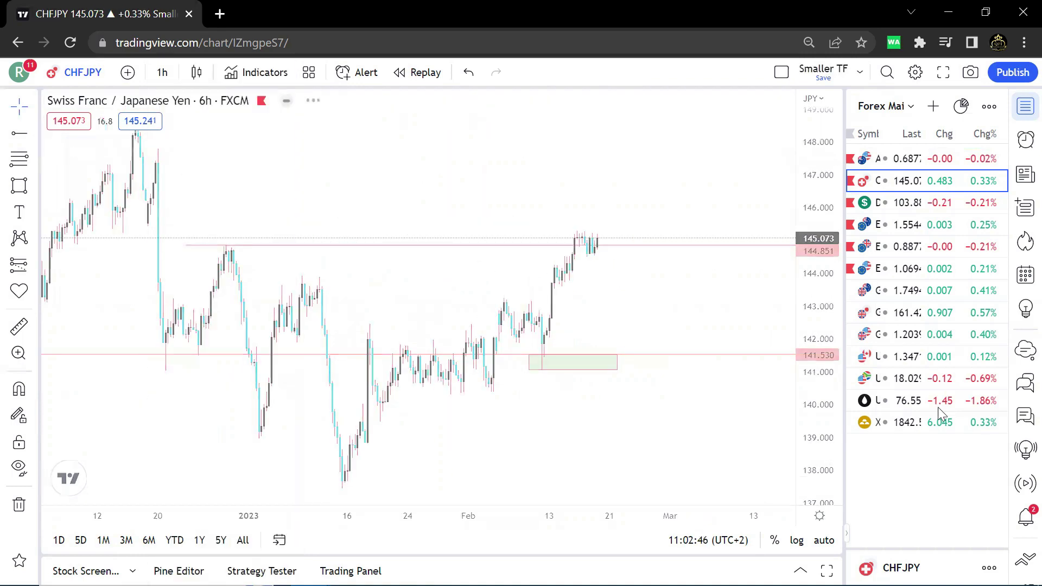
scroll(642, 288, down, 3)
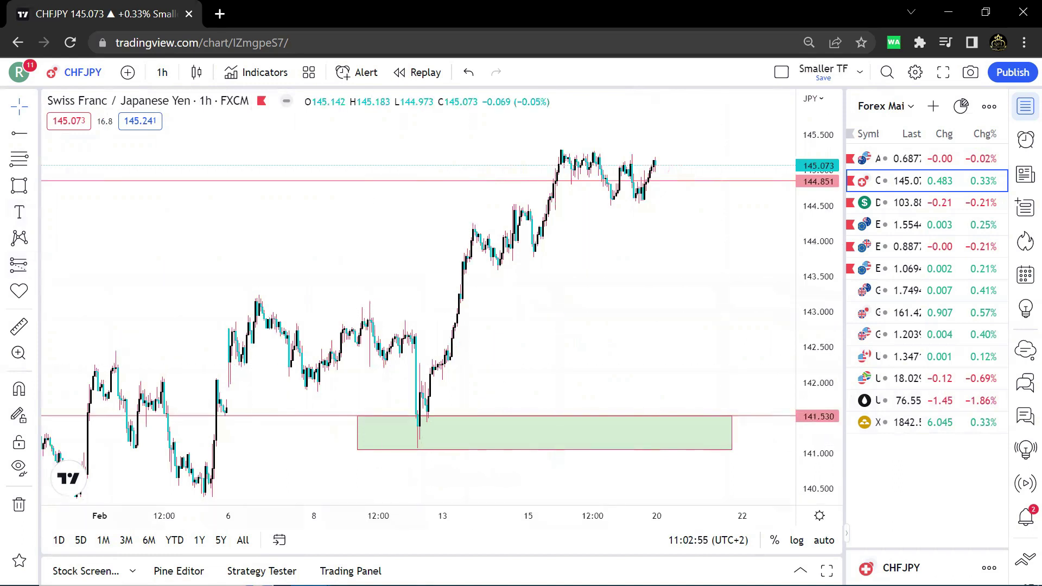
drag(220, 302, 570, 286)
Step: Try a Fibonacci retracement from the 10 February low at 141.071 up to about 144.27, and delete it
click(19, 159)
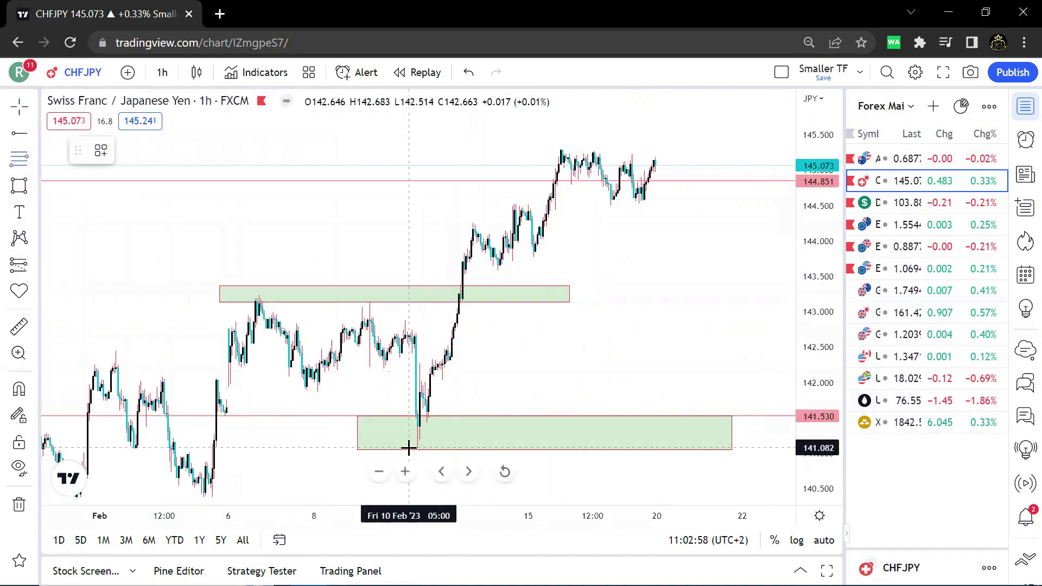
click(414, 448)
click(595, 209)
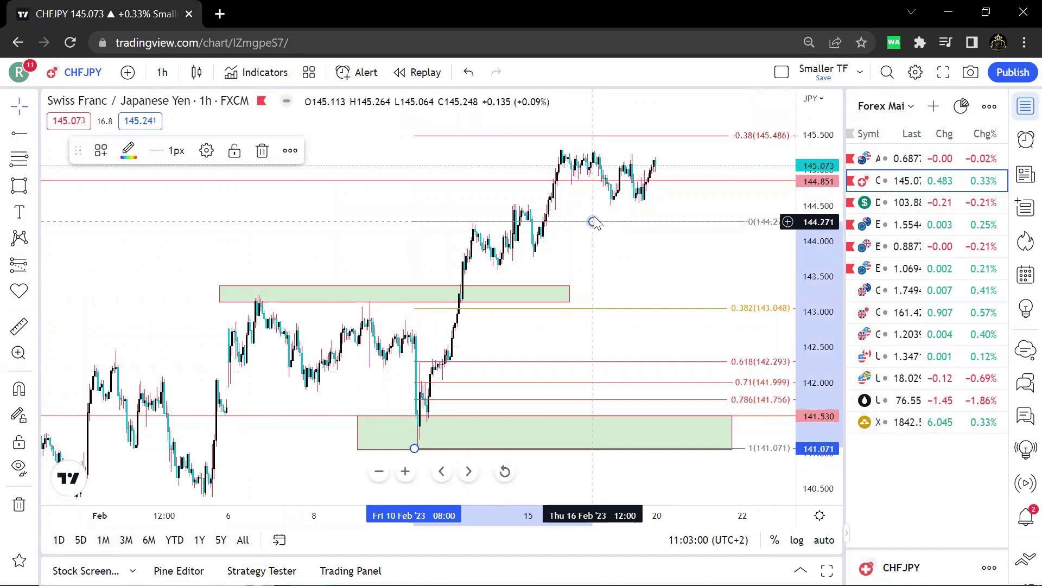
click(265, 152)
scroll(626, 257, up, 1)
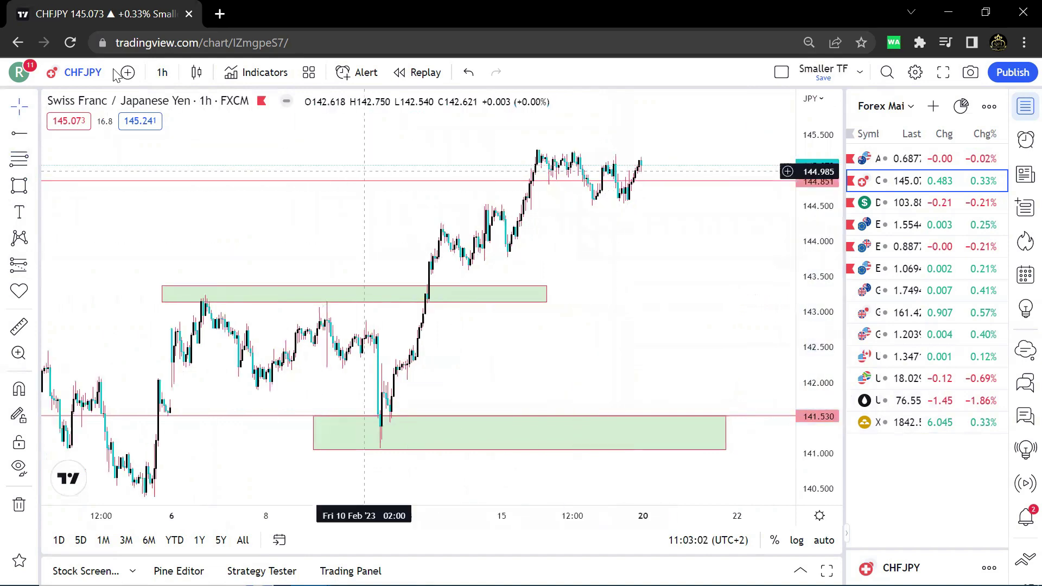
Step: Change the CHFJPY chart to the 4-hour timeframe
click(161, 74)
click(193, 356)
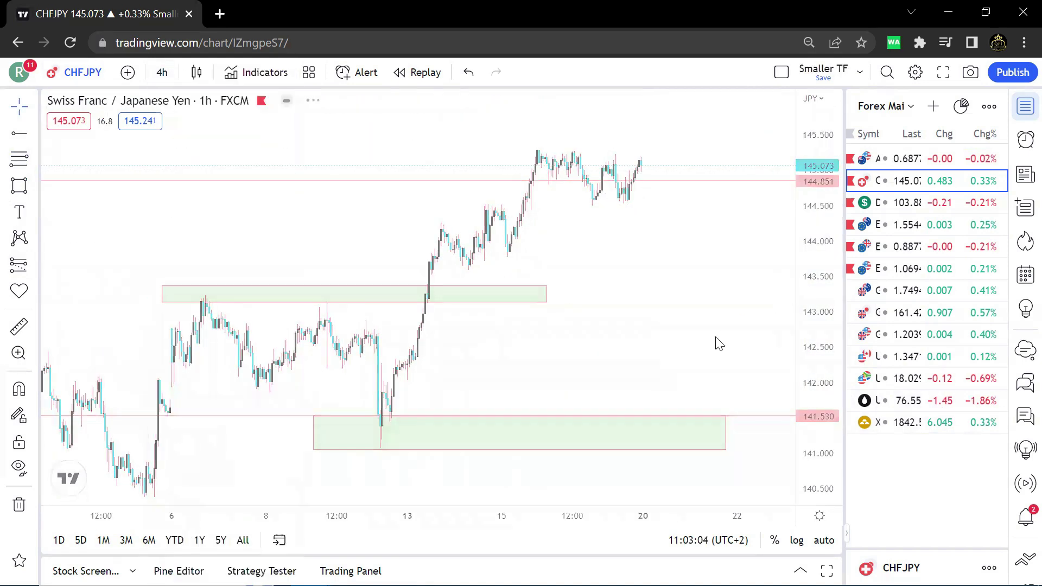
scroll(744, 295, up, 2)
scroll(773, 409, down, 1)
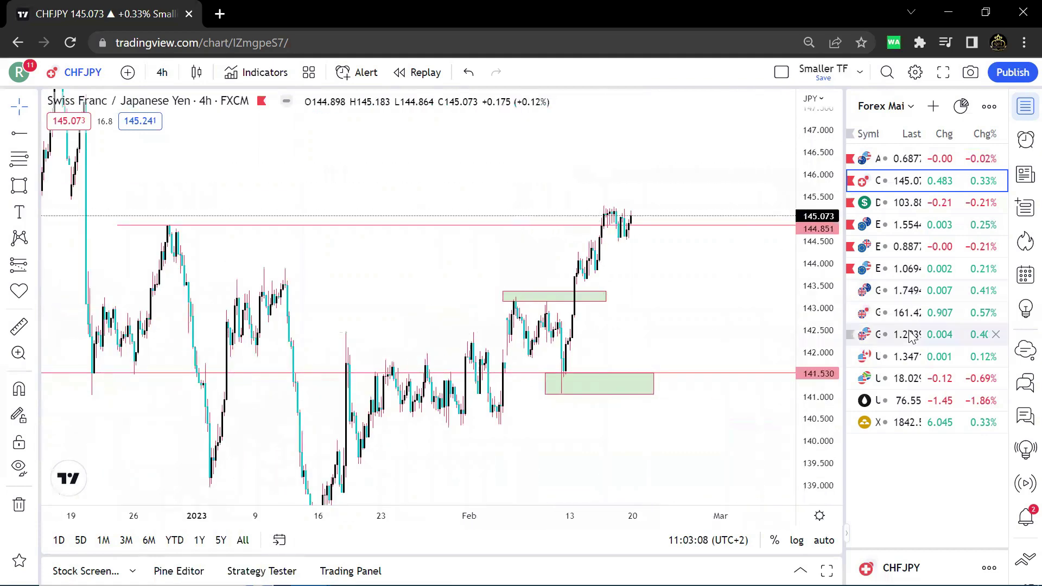
Step: Open the DXY chart and draw a rectangle zone from 11 January to 21 February between about 102.48 and 102.87
click(912, 202)
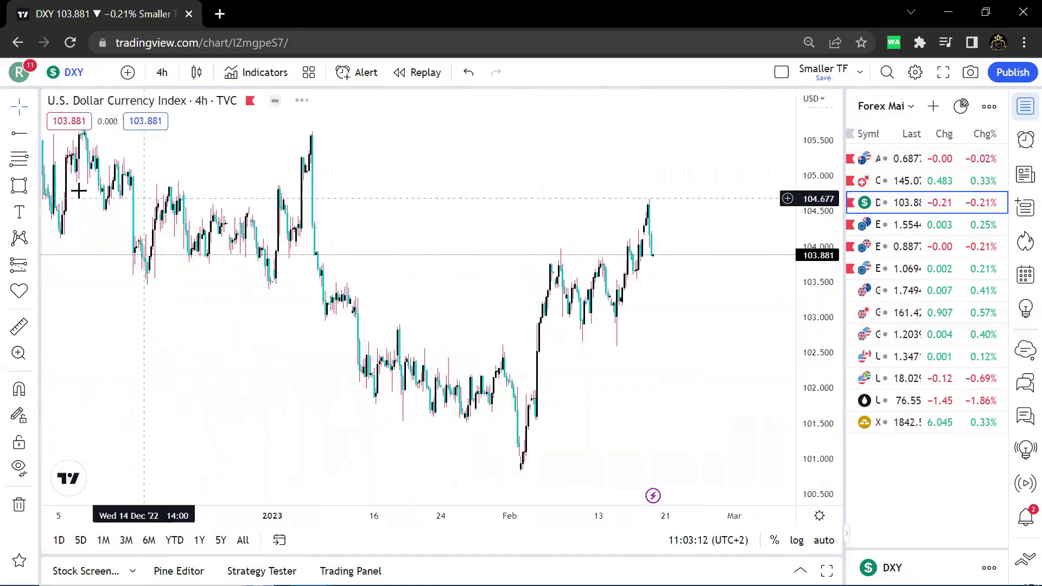
drag(343, 353, 676, 326)
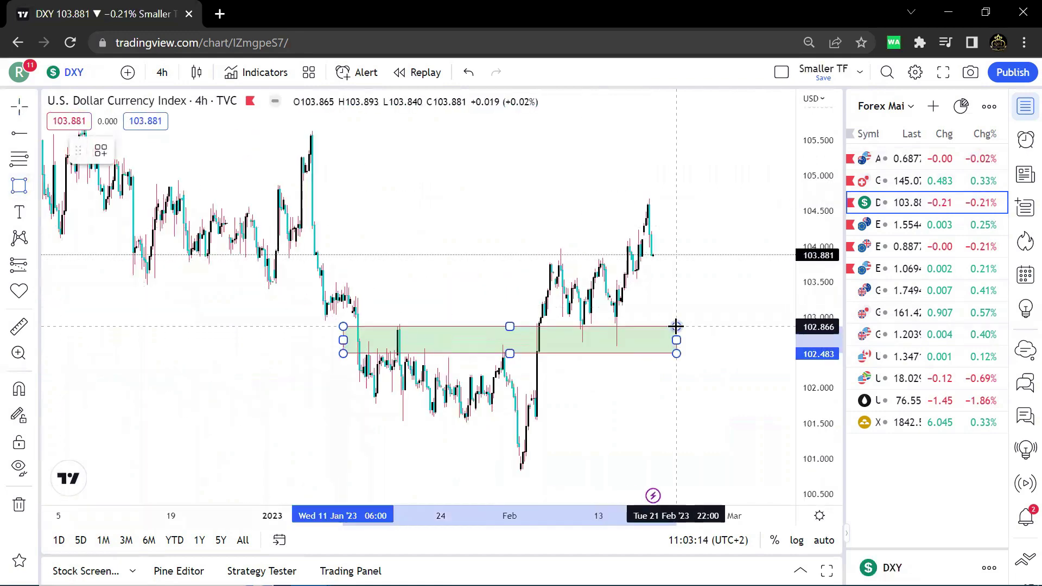
click(721, 382)
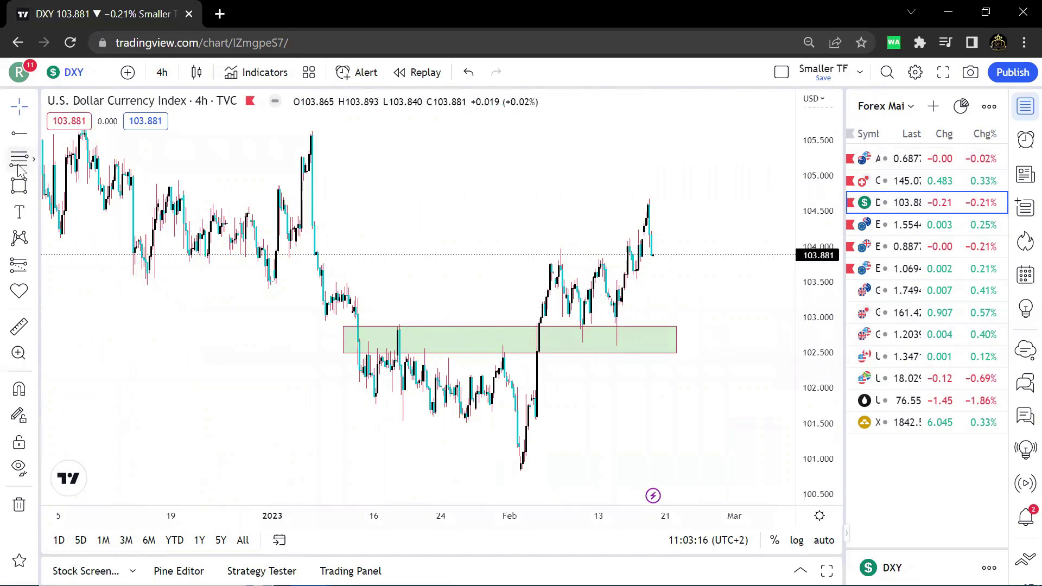
Step: Draw a Fibonacci retracement on DXY from 101.572 on 3 February up to 103.932 on 17 February
scroll(404, 369, up, 2)
click(451, 418)
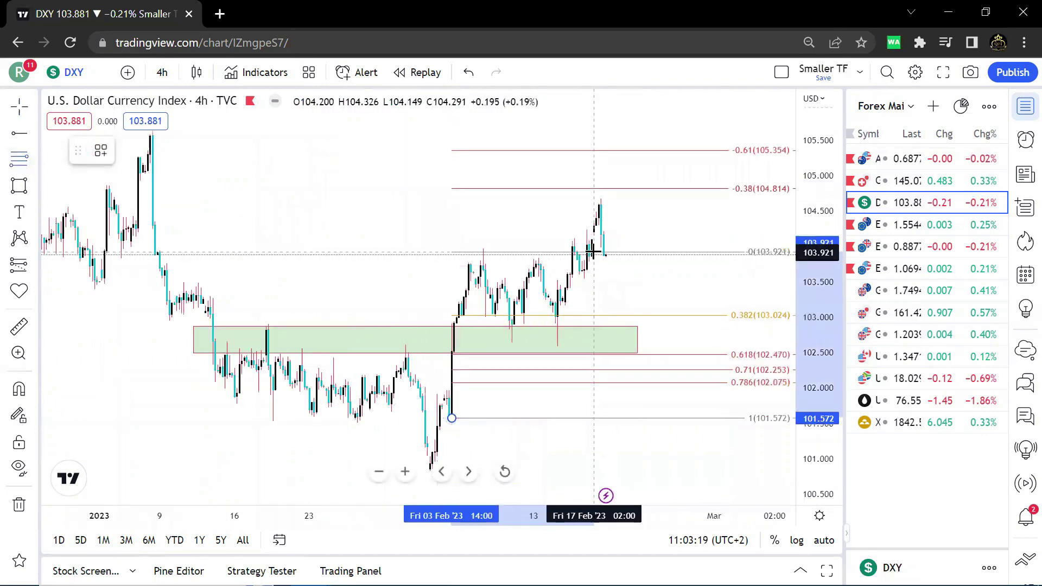
click(595, 250)
Step: Move the DXY rectangle zone up so it spans from about 102.65 to the 0.382 Fibonacci level near 103.03
drag(618, 335, 606, 319)
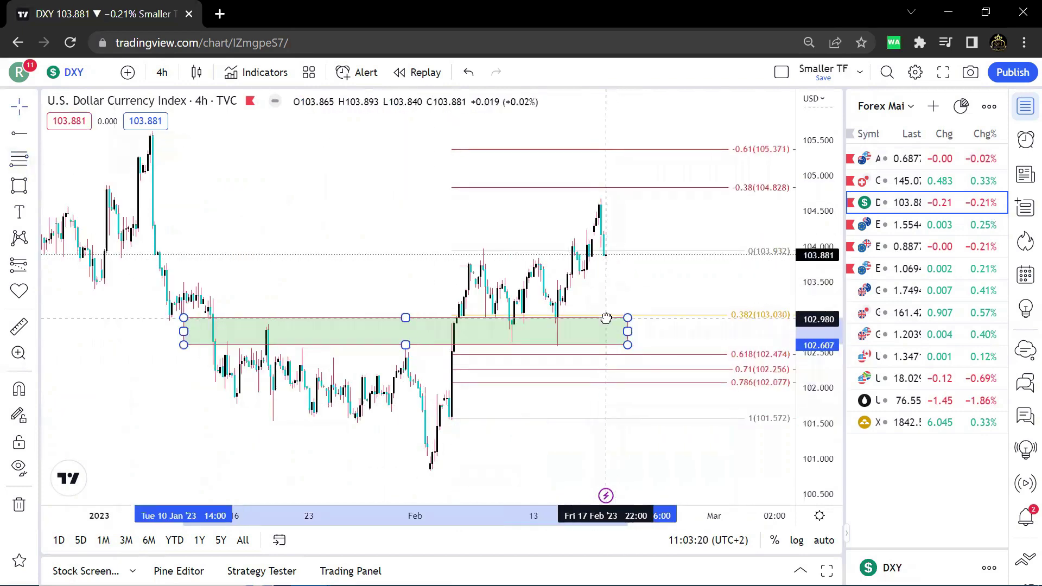
drag(359, 327, 359, 326)
scroll(358, 325, down, 3)
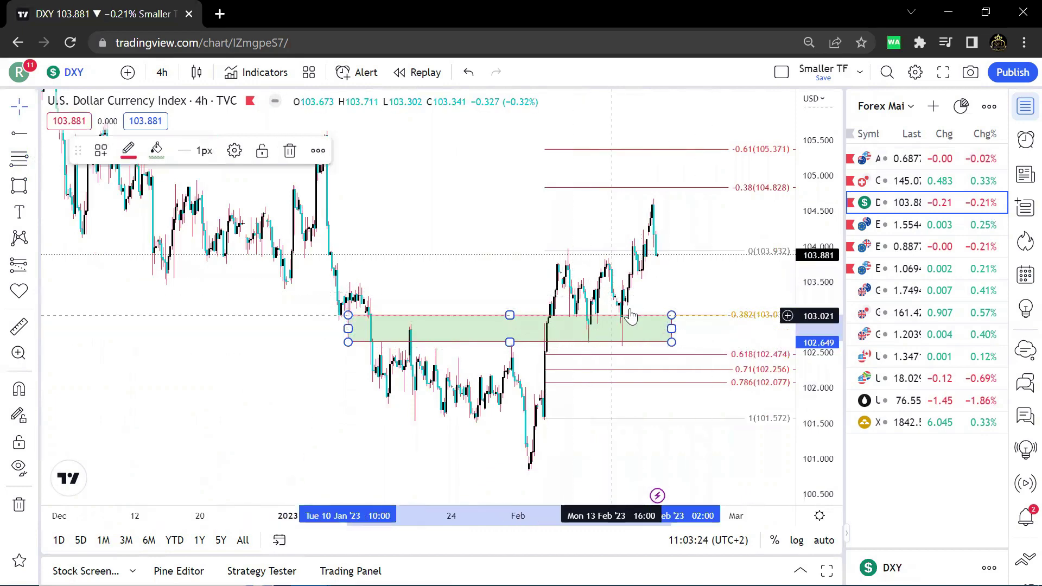
Step: Delete the DXY rectangle zone, restore it, and delete the Fibonacci retracement
click(290, 150)
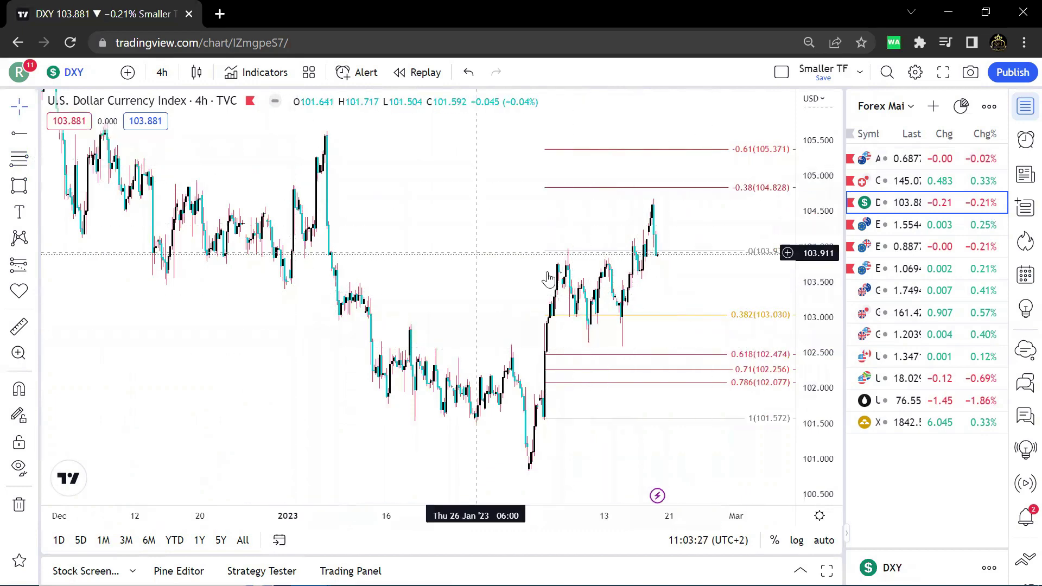
scroll(530, 283, up, 2)
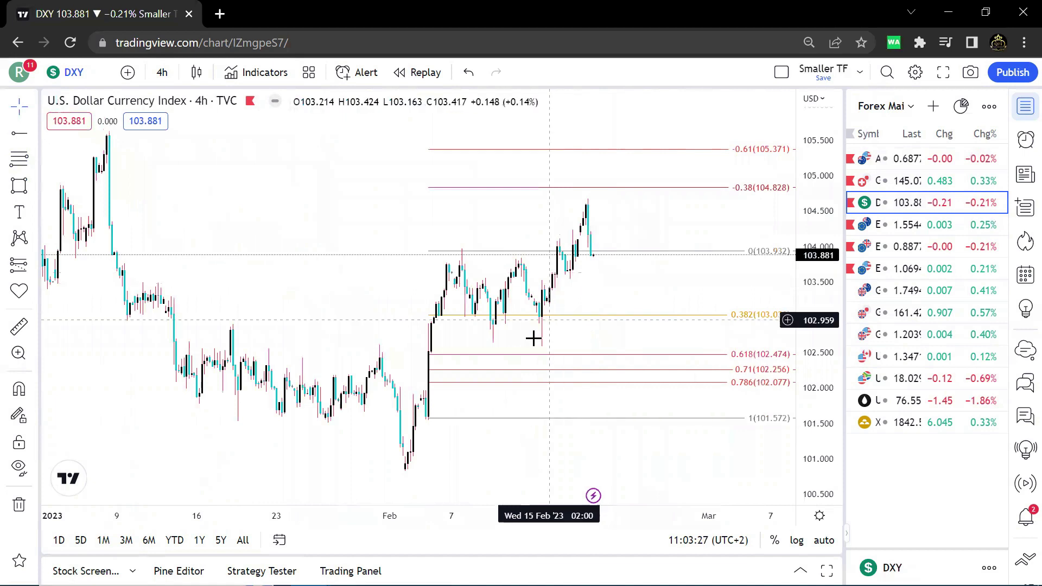
click(733, 317)
click(262, 150)
click(389, 223)
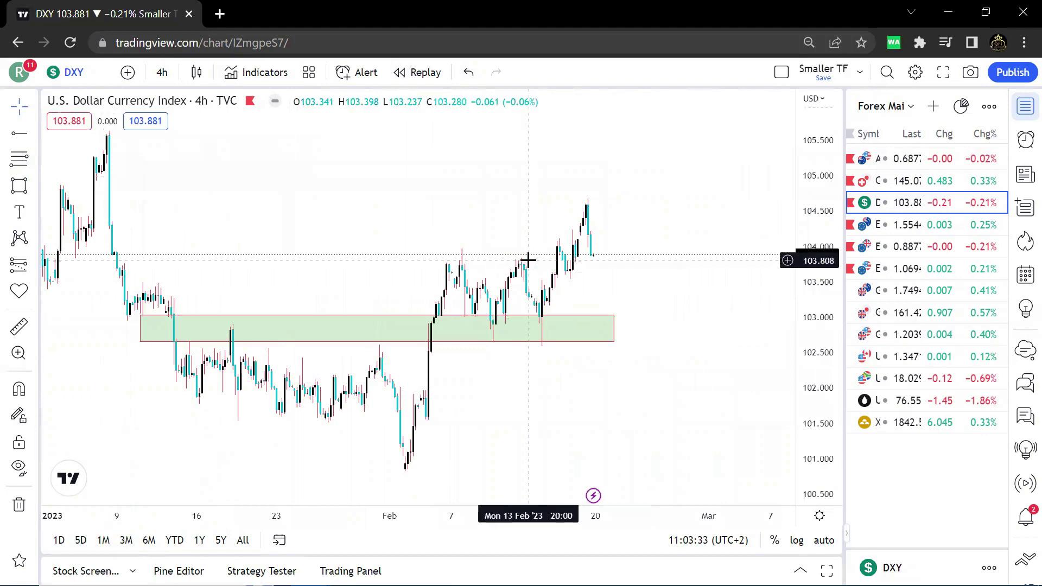
Step: Examine the DXY 4-hour chart around the rectangle zone and compare it with the CHFJPY chart
scroll(592, 326, down, 2)
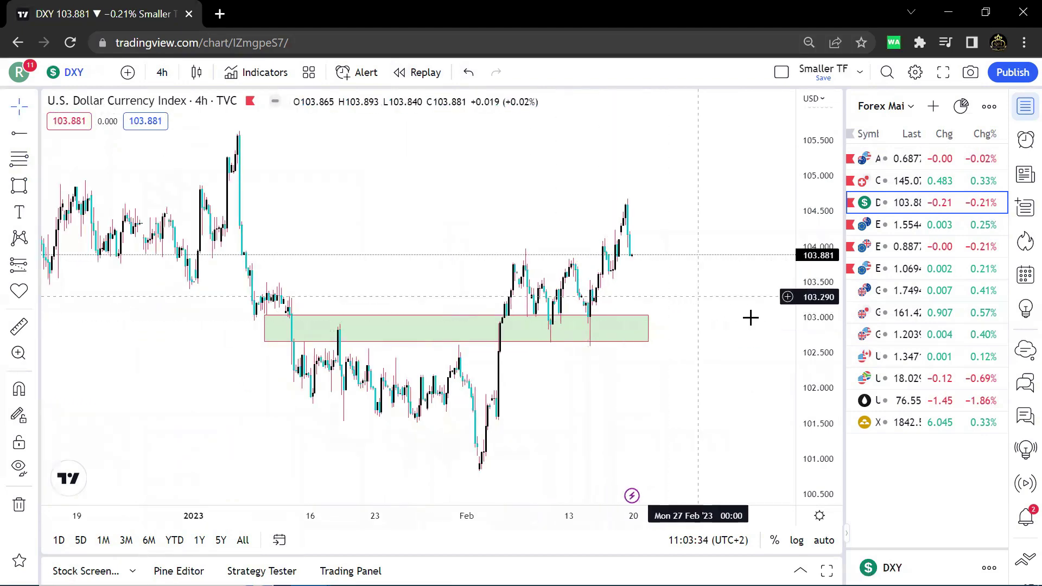
drag(804, 388, 803, 430)
scroll(551, 258, down, 2)
scroll(553, 261, up, 2)
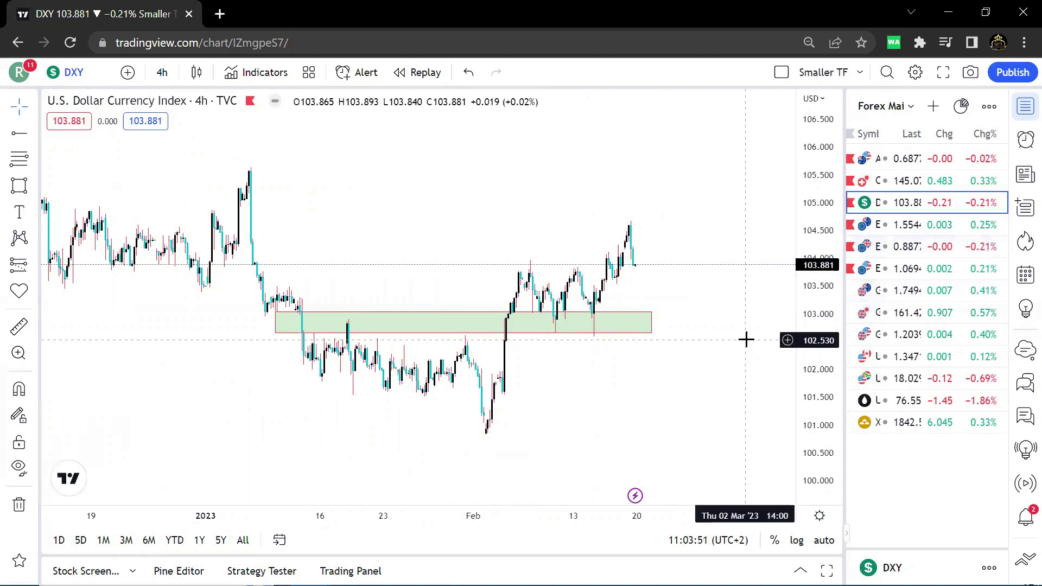
scroll(686, 237, up, 2)
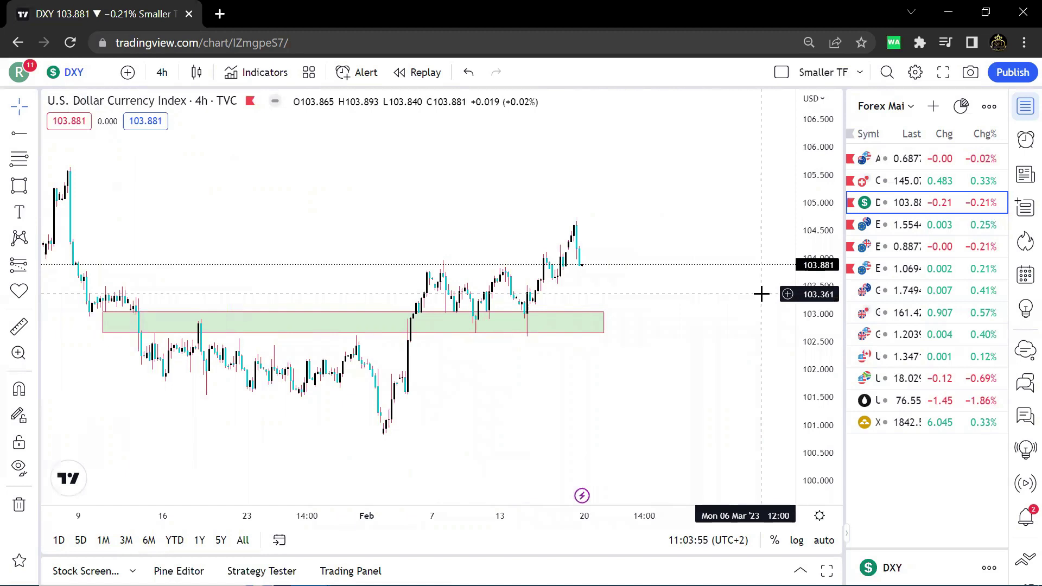
click(897, 185)
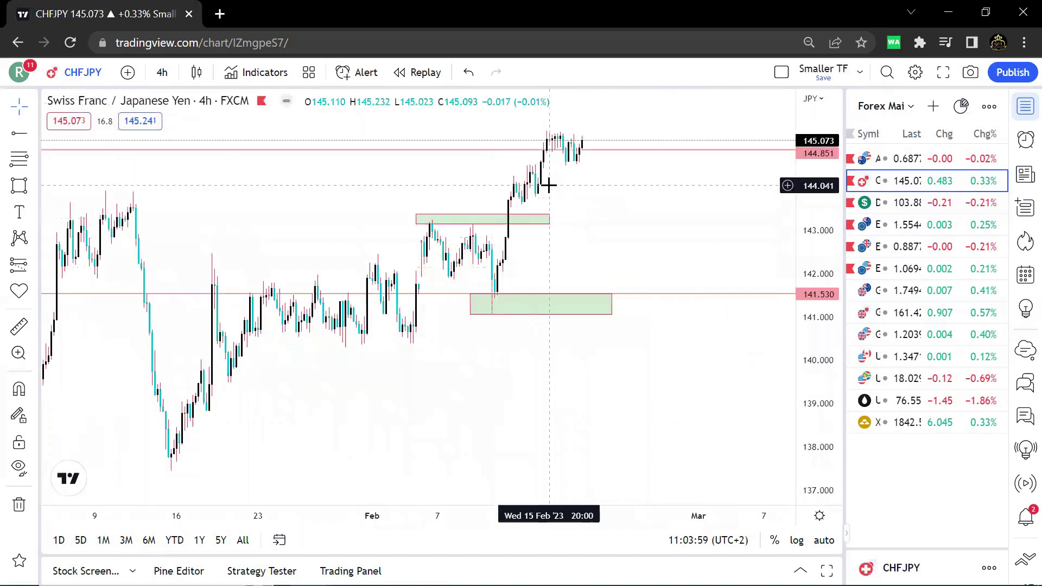
click(896, 204)
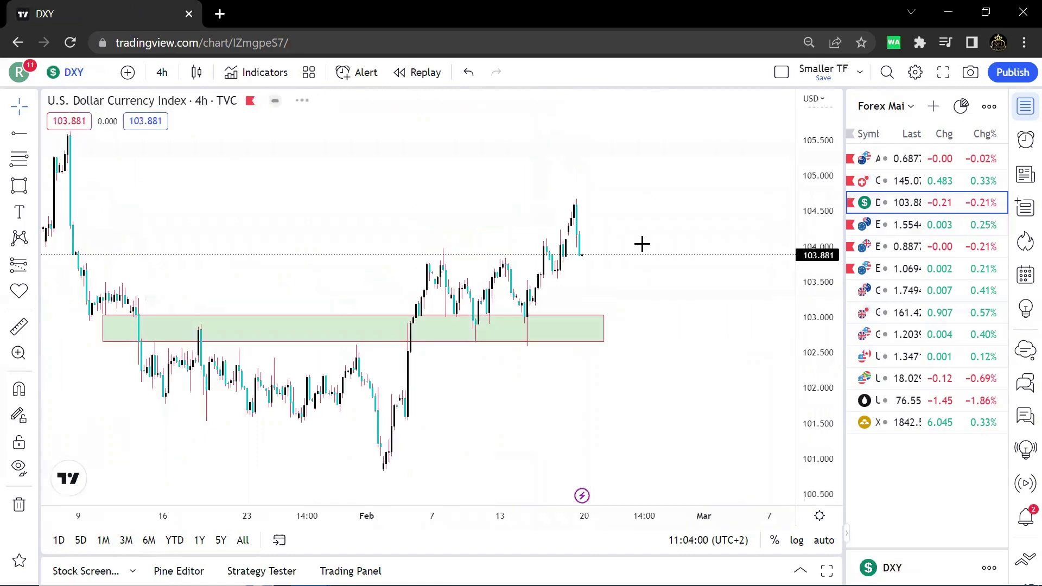
Step: Switch to the Forex Other watchlist and open the USDJPY chart
click(885, 106)
click(911, 296)
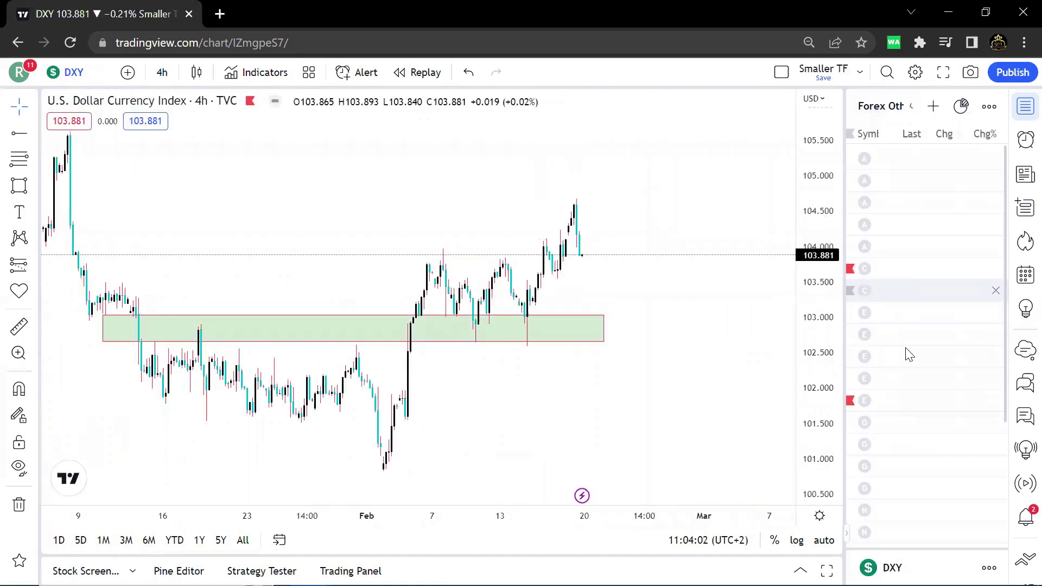
scroll(911, 380, down, 2)
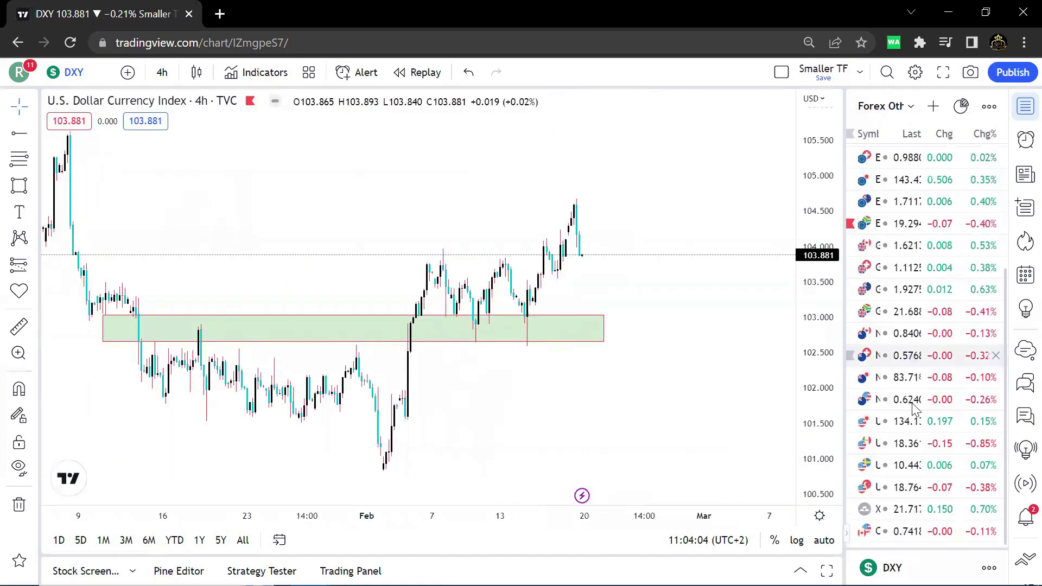
click(927, 470)
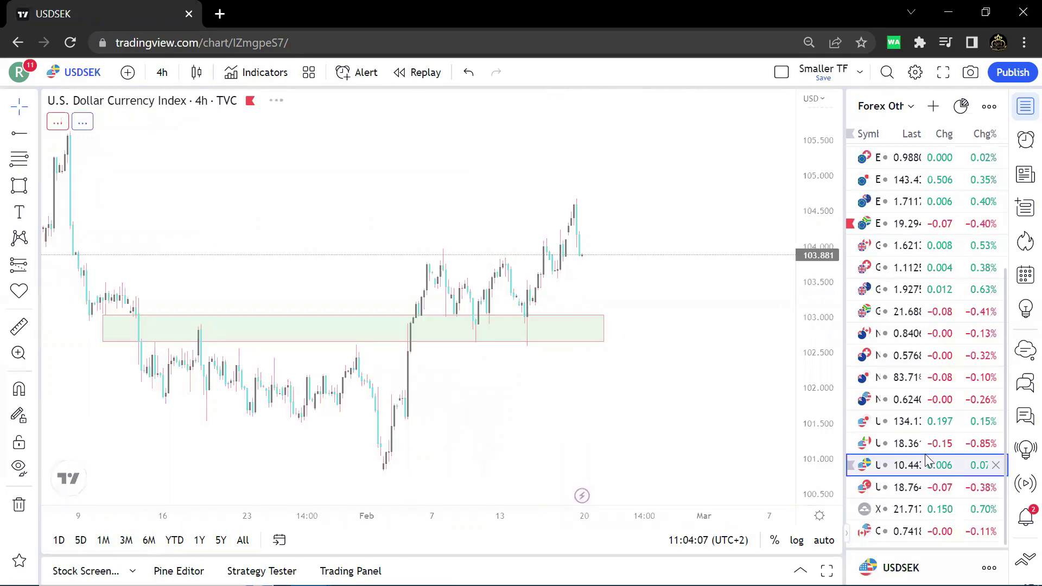
click(930, 421)
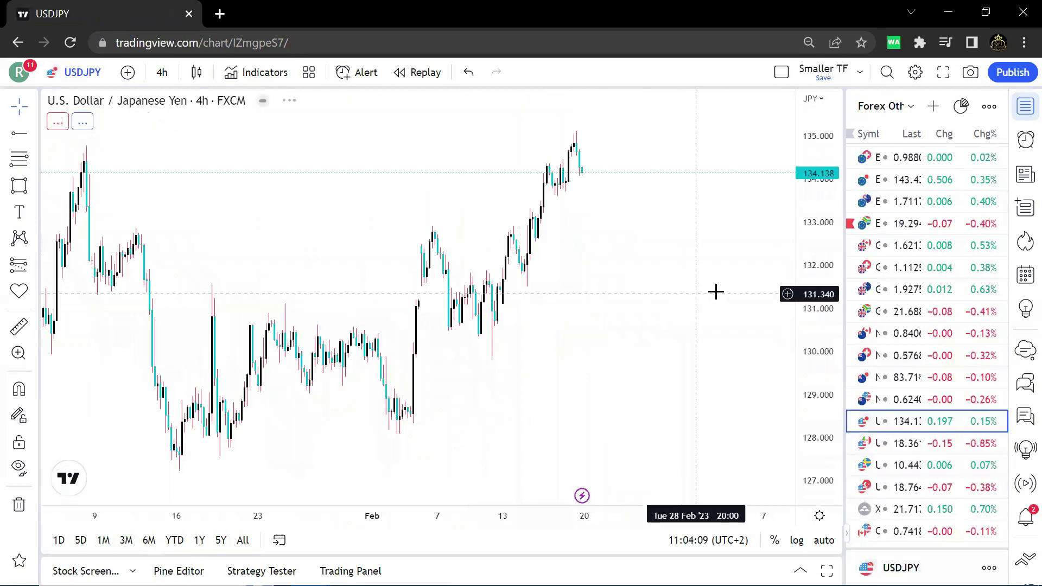
Step: Remove all existing drawings from the USDJPY 4-hour chart
scroll(734, 299, down, 4)
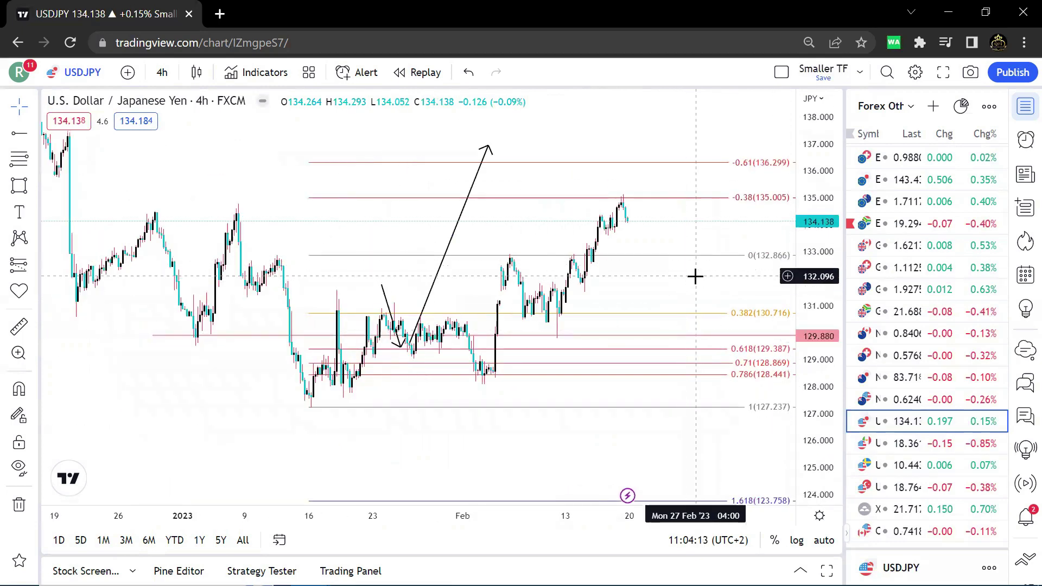
right_click(695, 276)
click(774, 510)
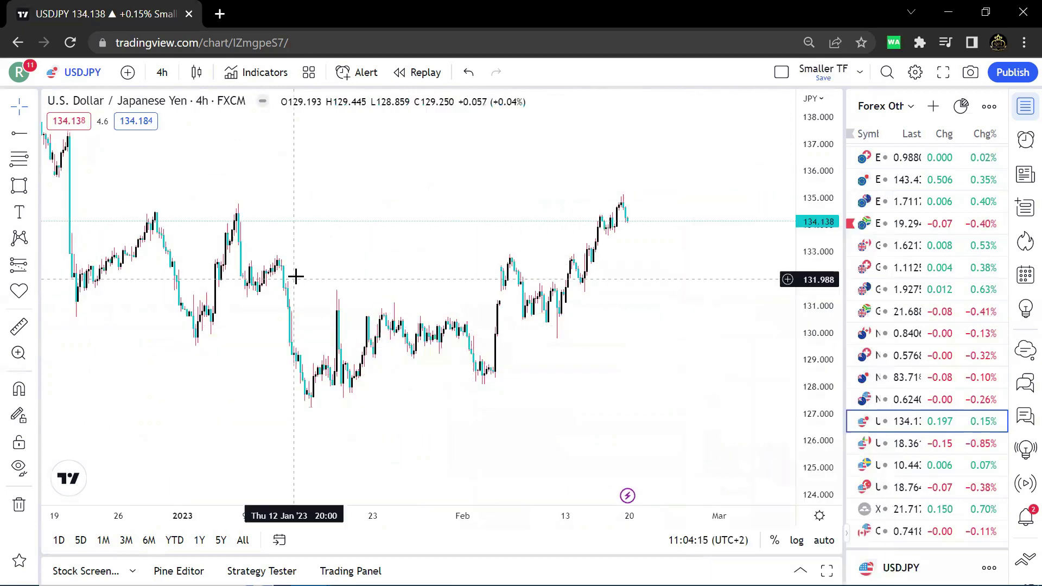
Step: Switch from USDJPY to the Forex Main watchlist and open the EURAUD chart
scroll(674, 334, down, 2)
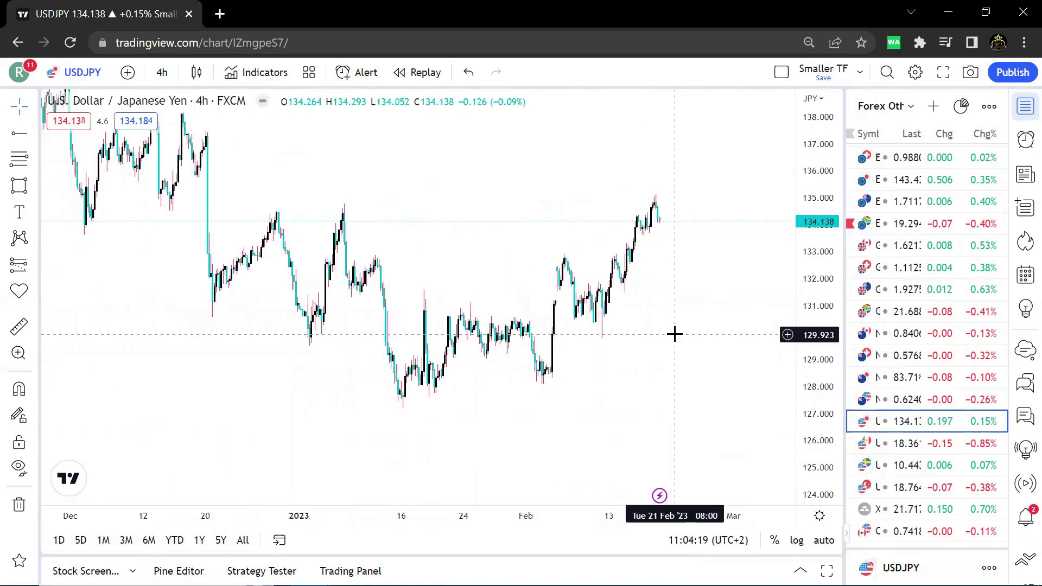
scroll(674, 333, up, 1)
click(885, 106)
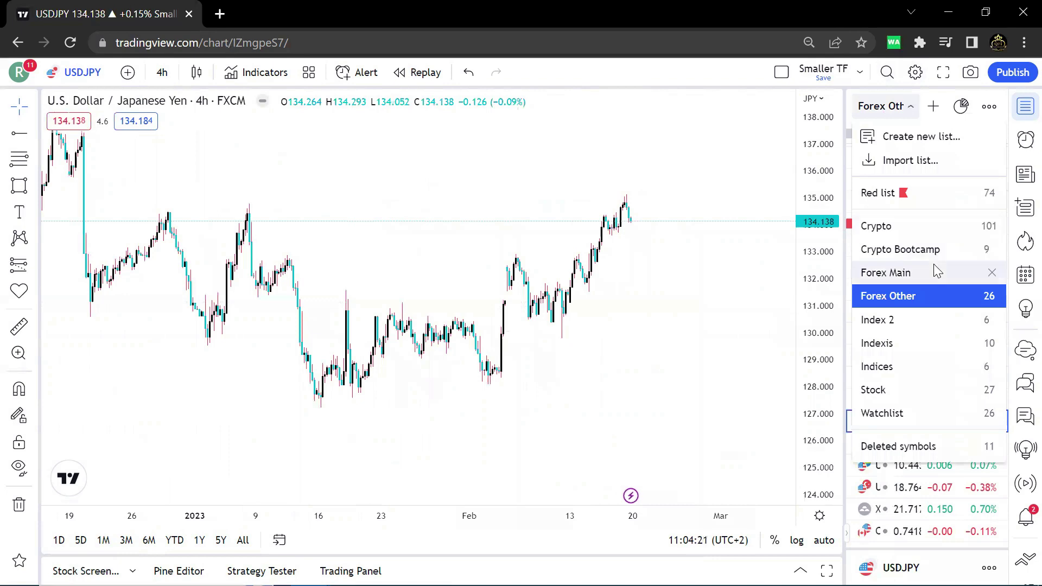
click(937, 270)
click(932, 228)
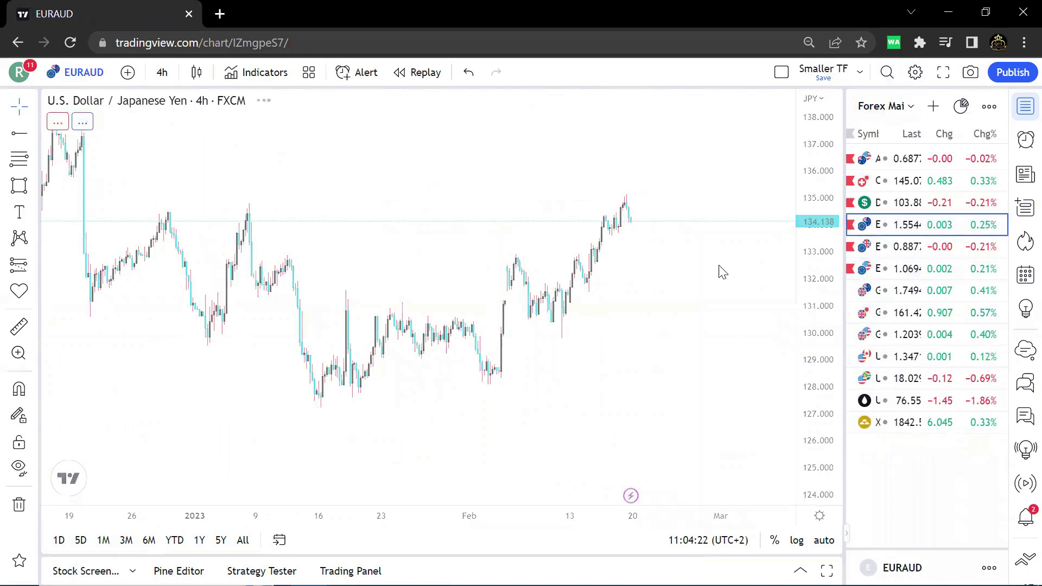
Step: Place a horizontal ray at 1.53864 on the EURAUD 4-hour chart, starting from the early January lows
scroll(679, 391, up, 2)
drag(678, 390, 763, 316)
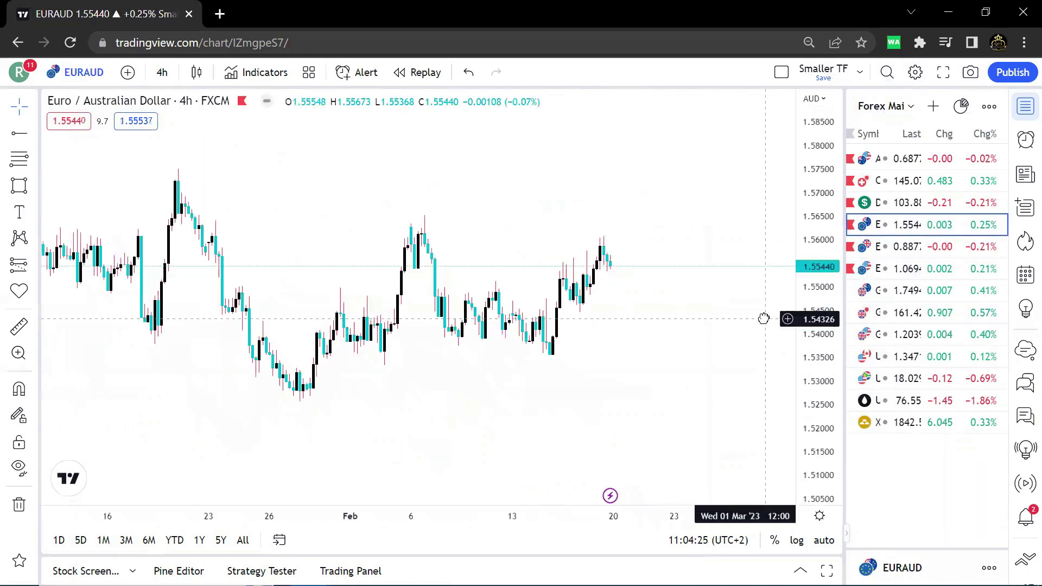
scroll(652, 321, up, 1)
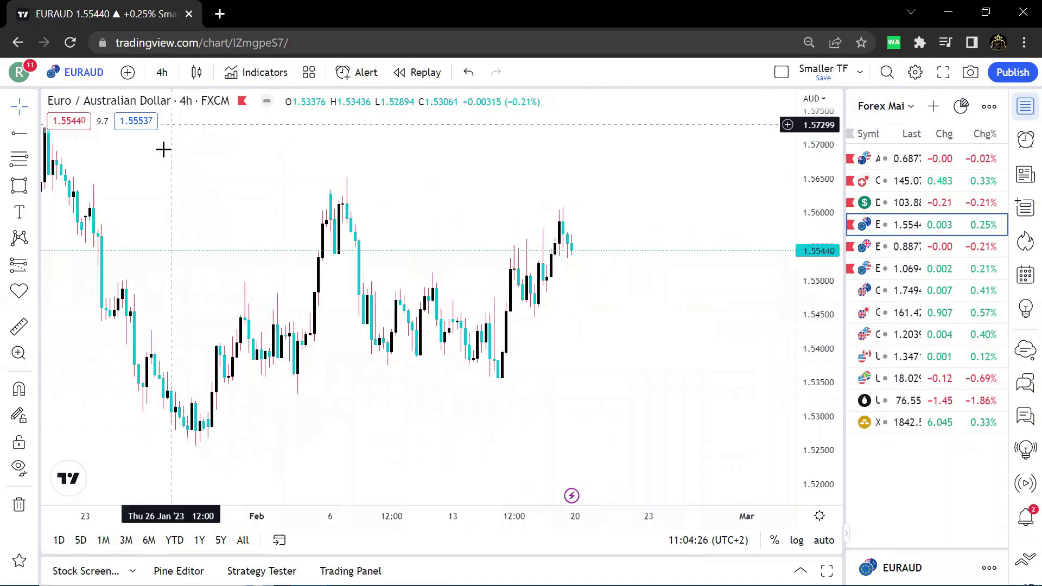
scroll(600, 244, down, 2)
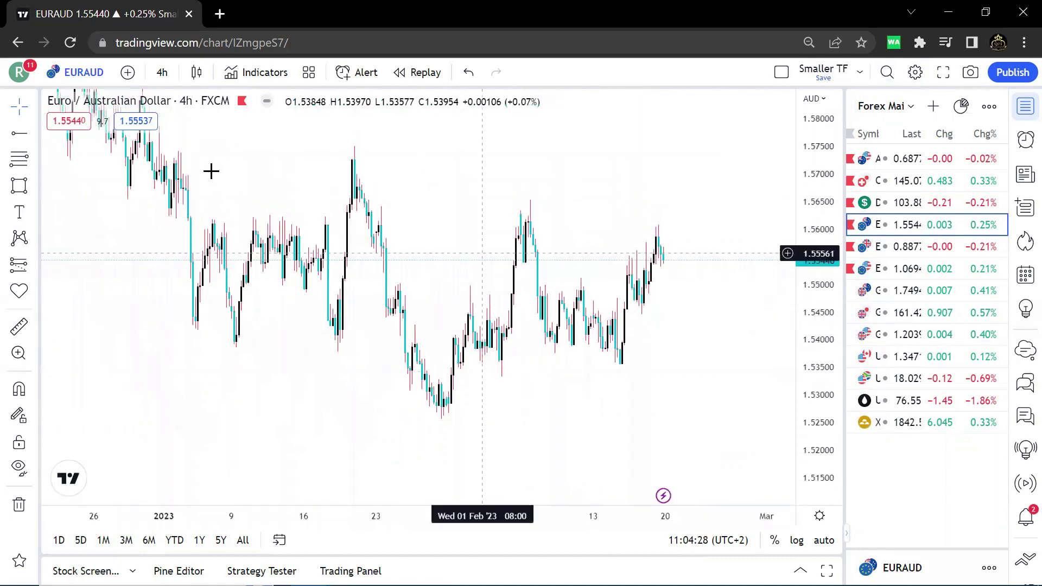
scroll(522, 258, up, 2)
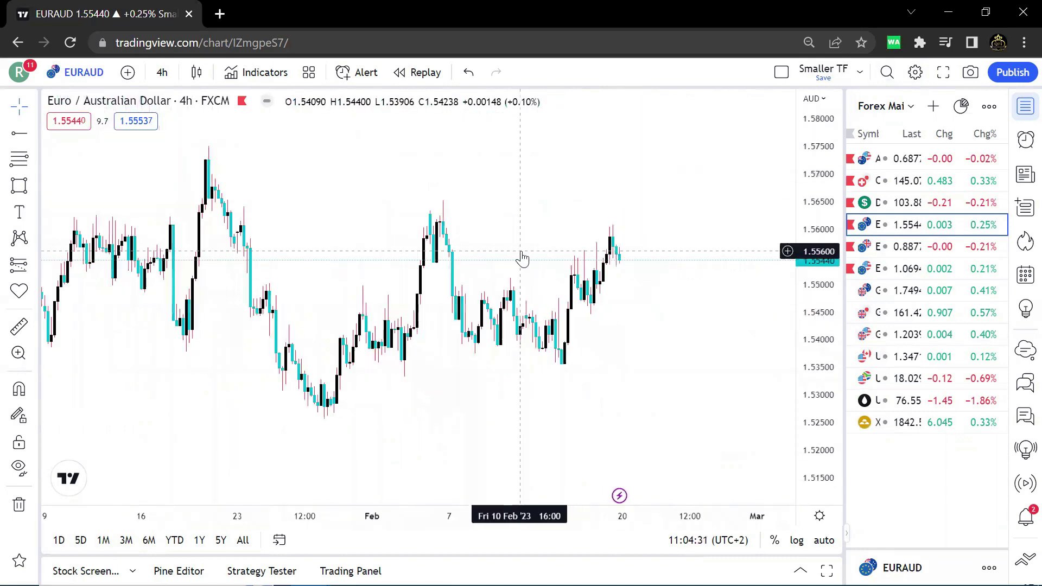
scroll(520, 252, down, 1)
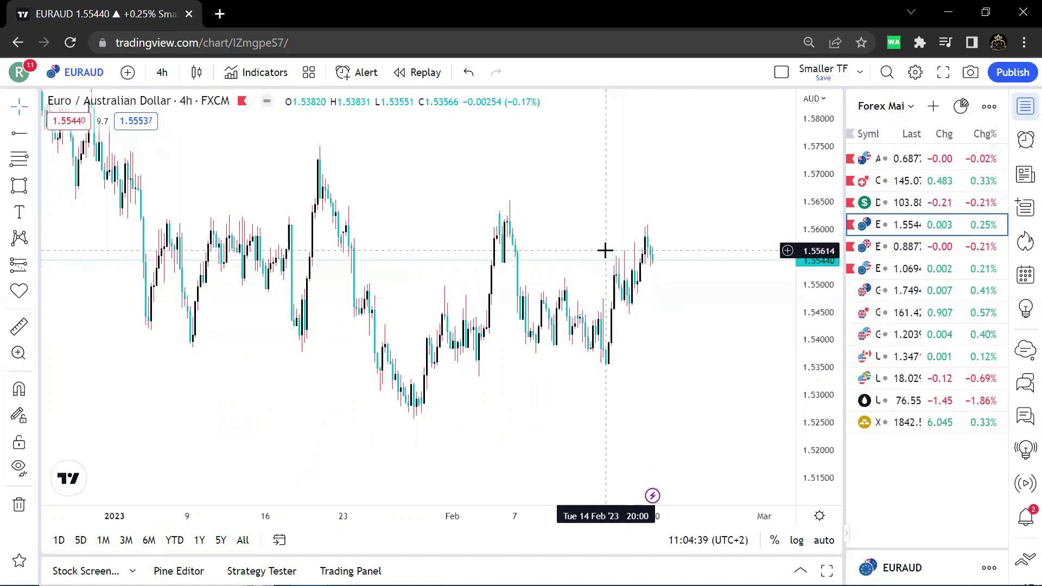
click(19, 133)
click(140, 356)
drag(140, 357, 144, 348)
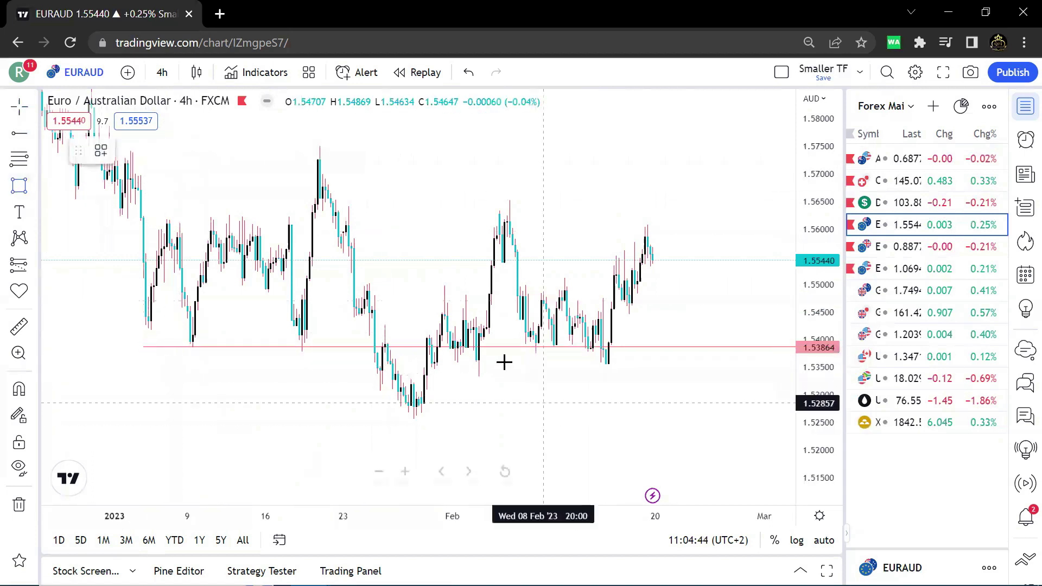
Step: Draw a rectangle zone from about 1.53851 down to 1.53599, spanning 31 January to just past the latest candles
drag(445, 348, 678, 365)
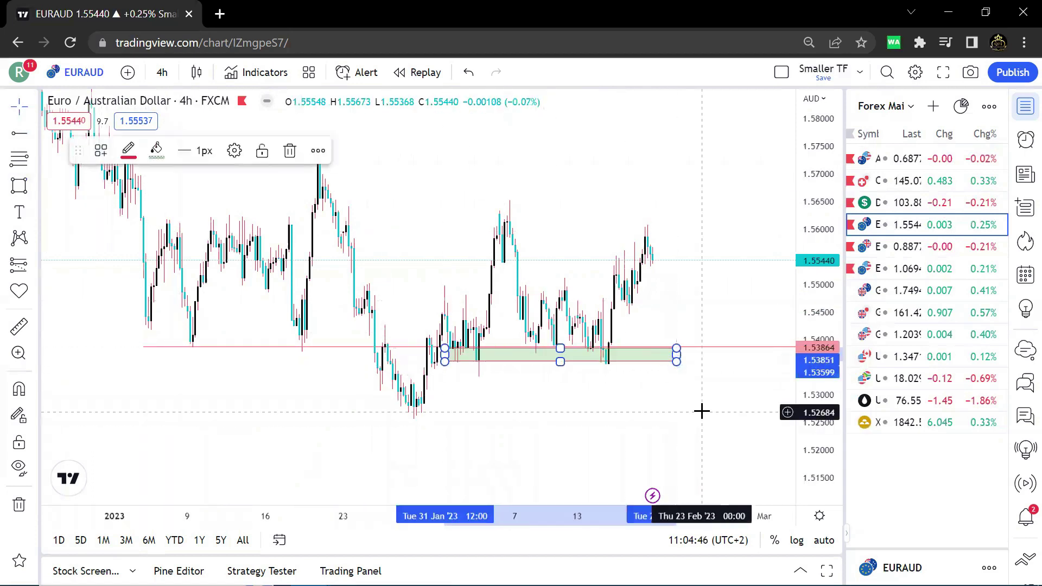
scroll(563, 356, up, 2)
scroll(553, 342, up, 2)
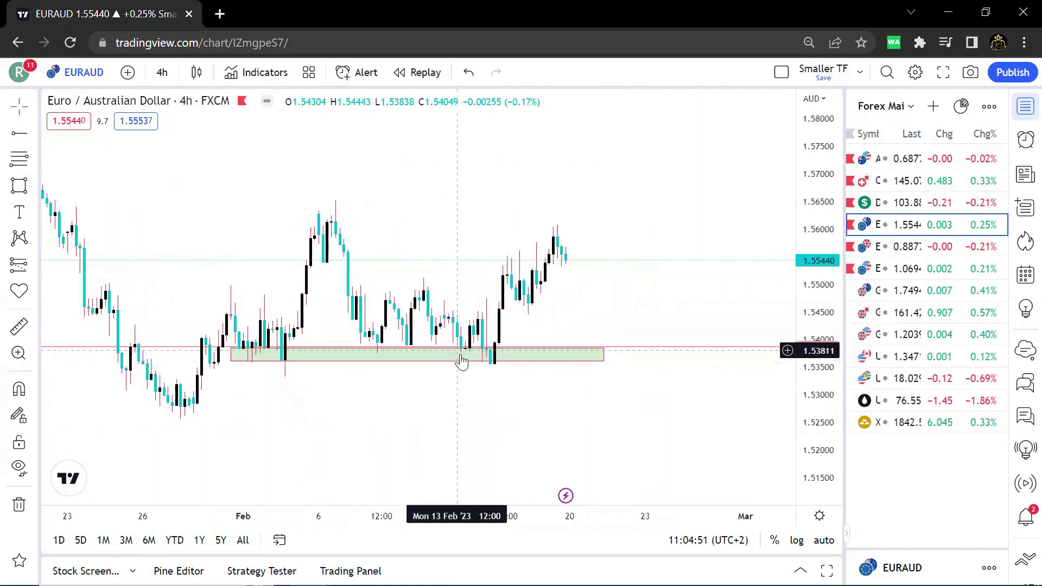
click(487, 358)
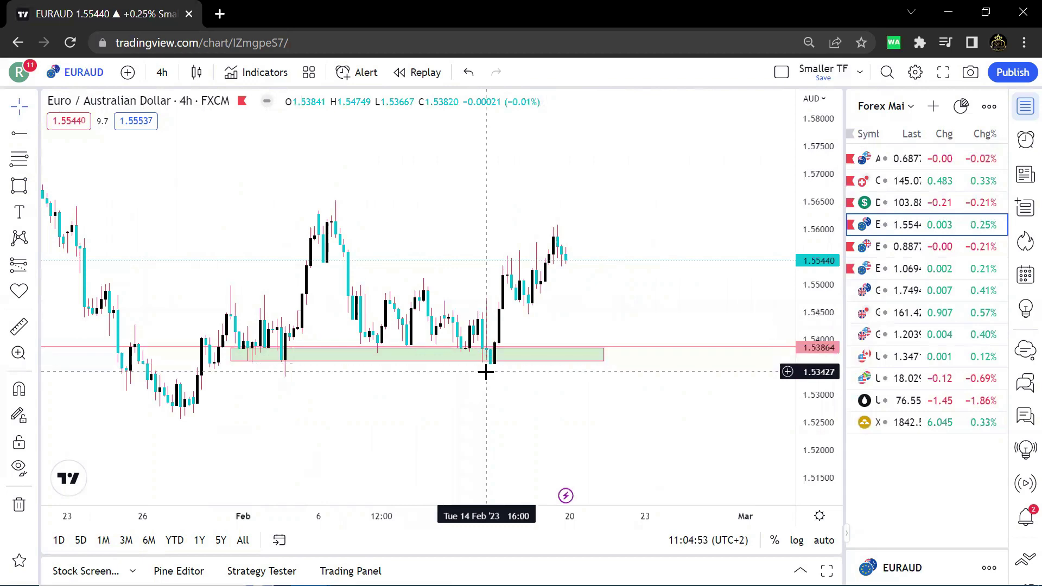
Step: Change the EURAUD chart to the 1-hour timeframe and rescale it around the support rectangle
click(162, 72)
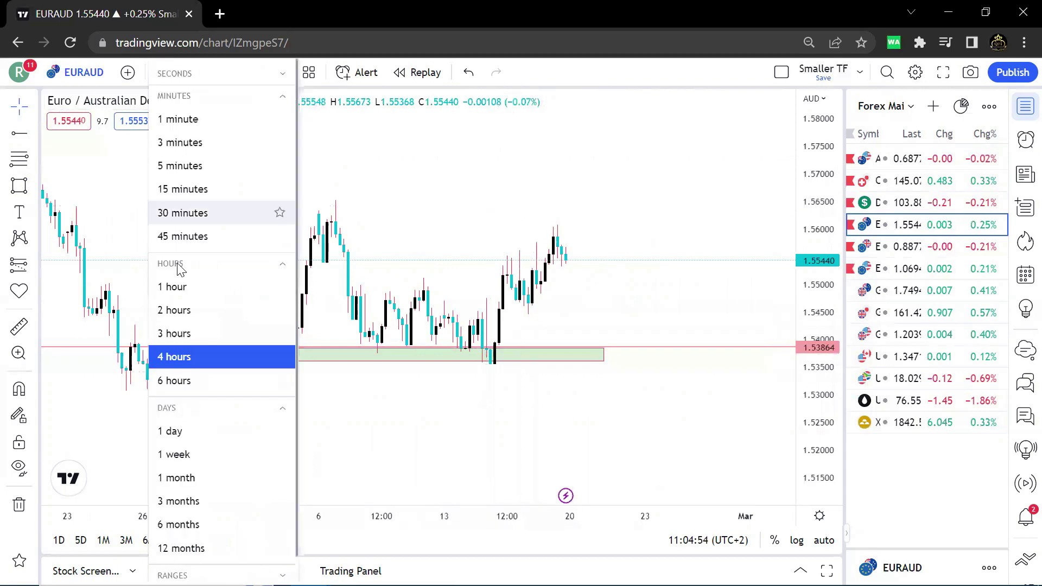
click(174, 285)
drag(814, 340, 814, 163)
scroll(668, 329, down, 6)
drag(718, 313, 764, 263)
scroll(697, 292, up, 2)
scroll(607, 300, down, 3)
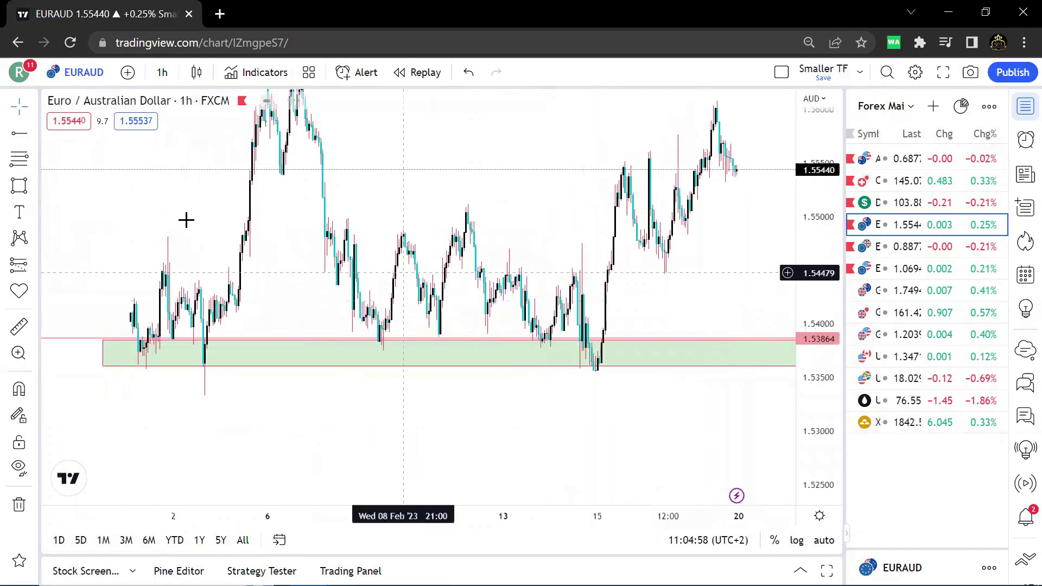
Step: Place a long position at the support zone on 14 February with entry 1.53843, stop 1.53413 and target about 1.56187
click(37, 269)
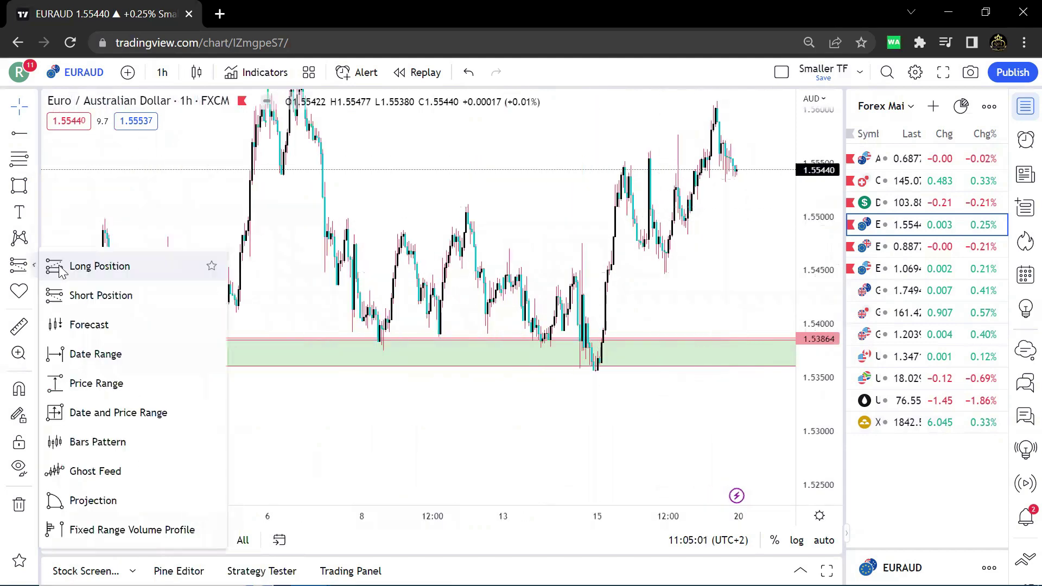
click(62, 266)
click(575, 341)
drag(576, 261, 567, 87)
scroll(570, 402, up, 3)
drag(503, 420, 504, 379)
drag(663, 421, 682, 425)
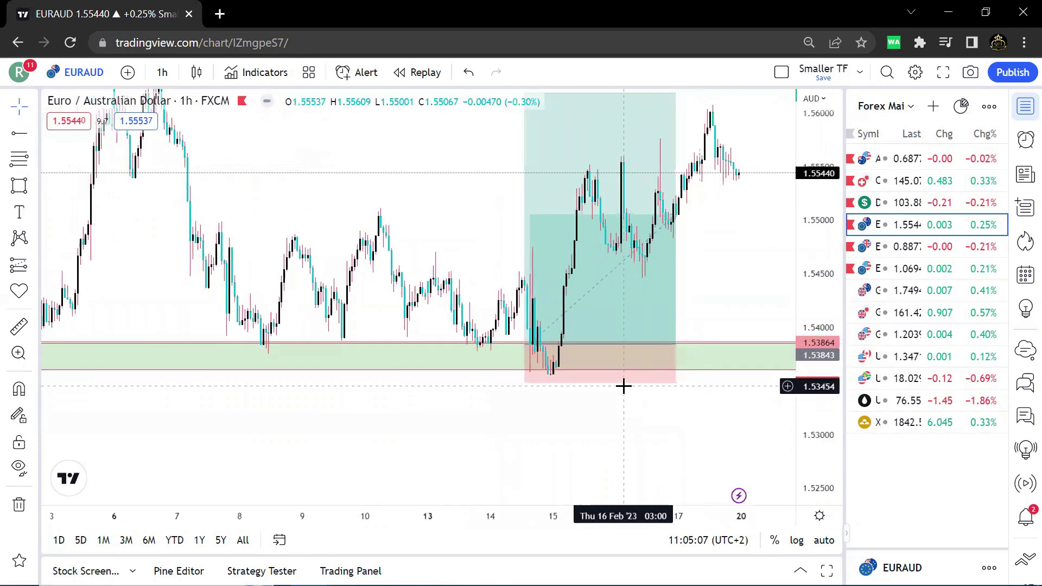
drag(520, 386, 520, 391)
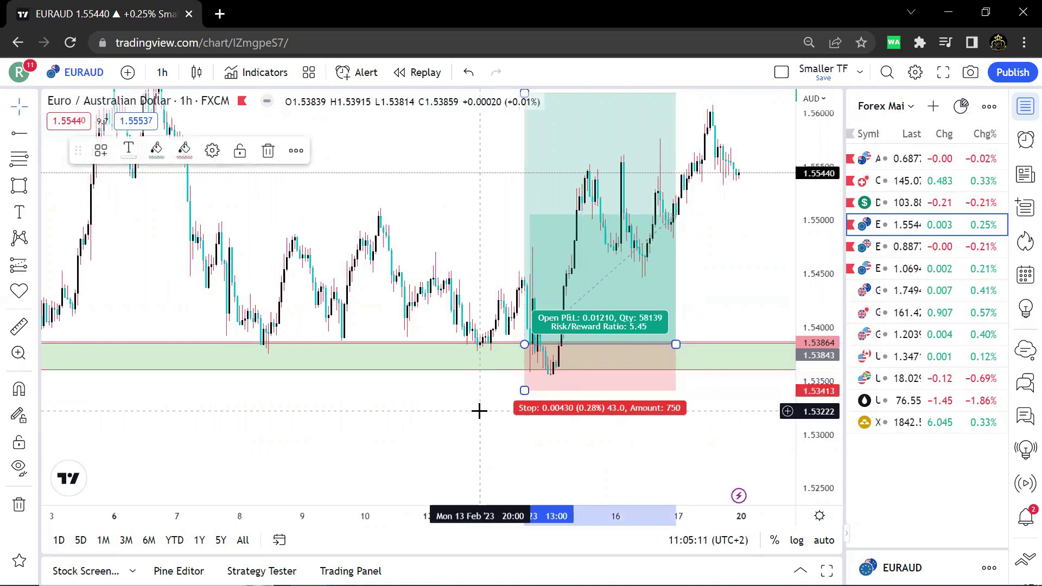
scroll(655, 411, down, 1)
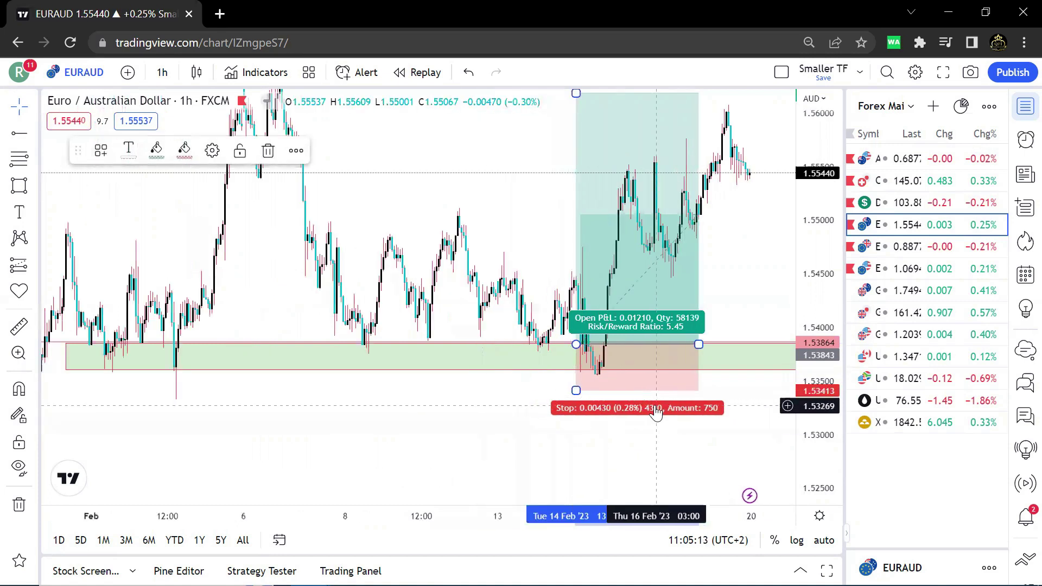
scroll(602, 399, up, 1)
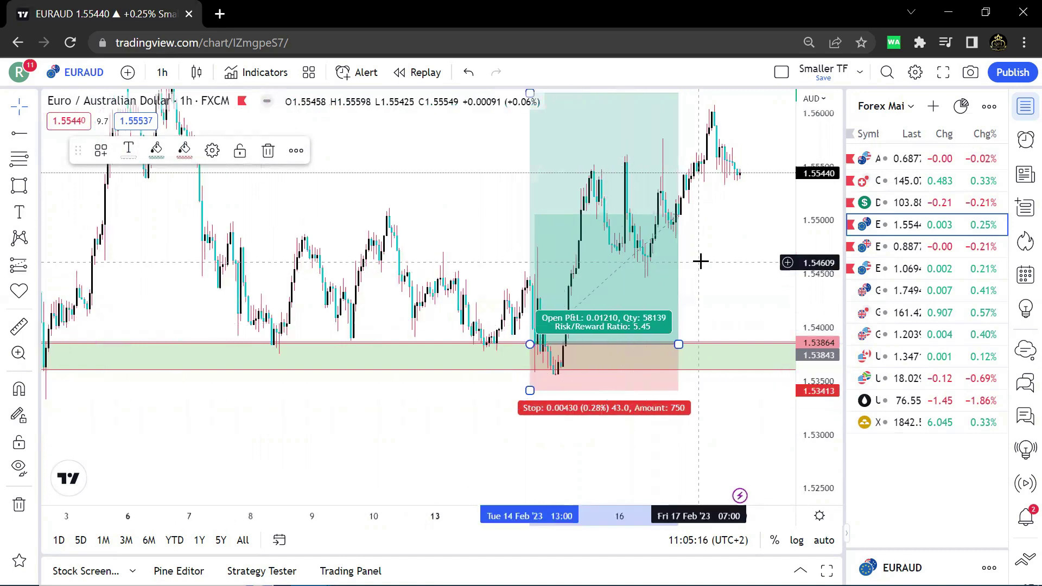
drag(700, 261, 674, 289)
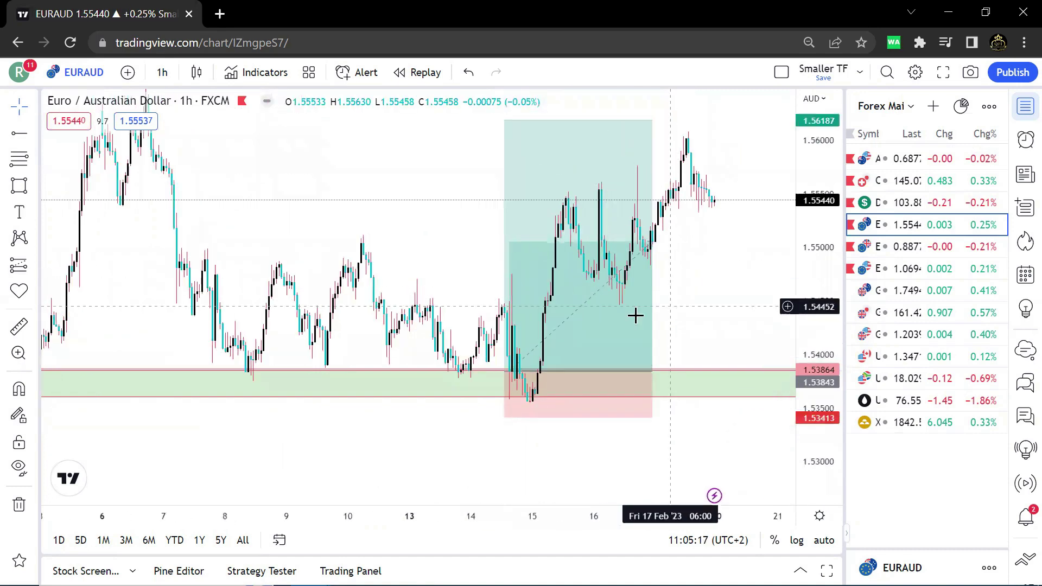
Step: Delete the long position and draw a rectangle at about 1.5495 to 1.5508 across the 10 February high
click(611, 332)
click(272, 153)
drag(645, 333, 656, 366)
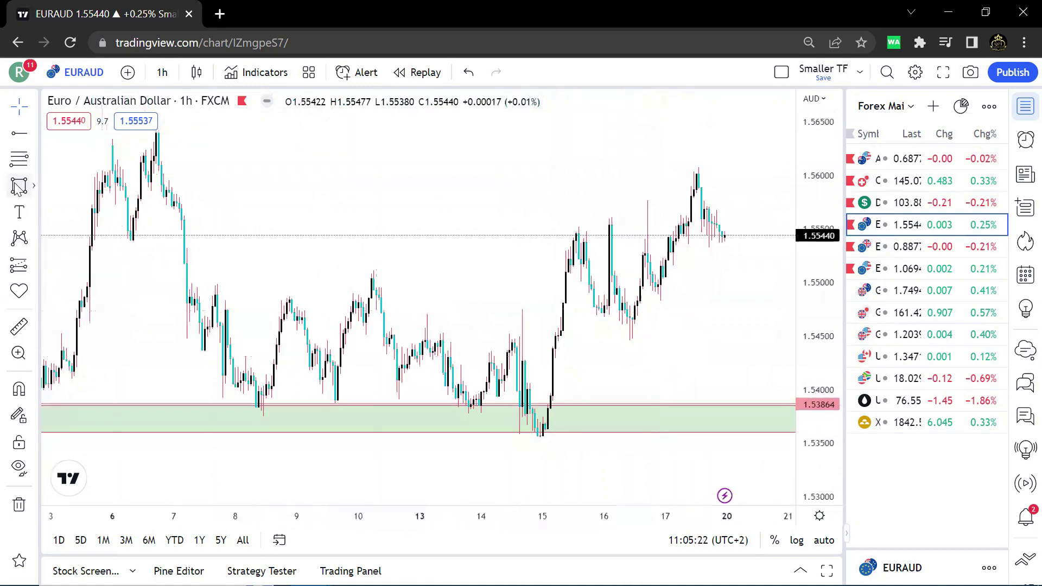
drag(172, 288, 632, 274)
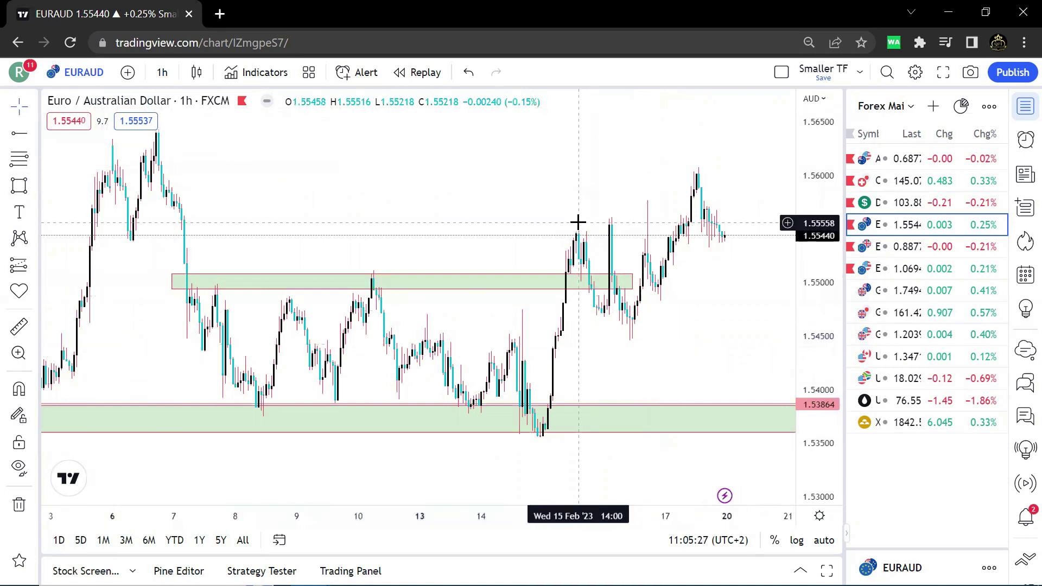
Step: Draw a Fibonacci retracement from the 1.53563 low to the 1.55599 high and delete the upper rectangle
key(alt+f)
click(538, 436)
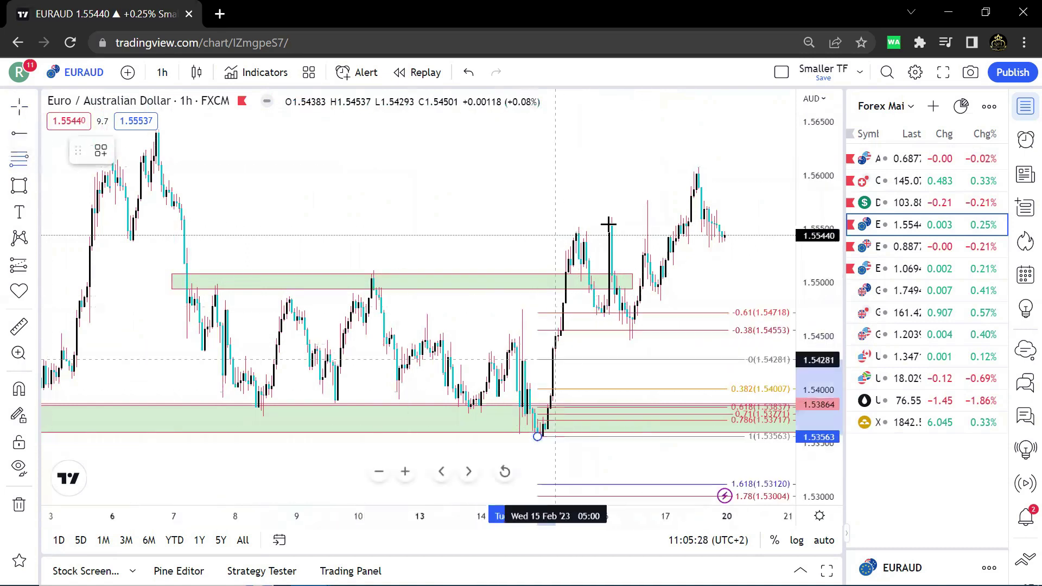
click(635, 219)
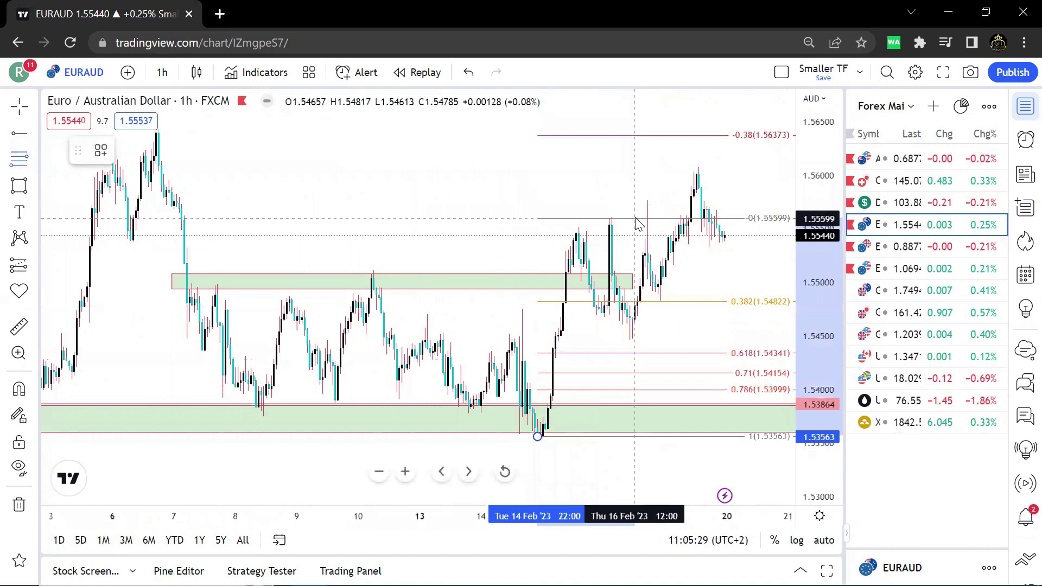
click(473, 281)
click(292, 152)
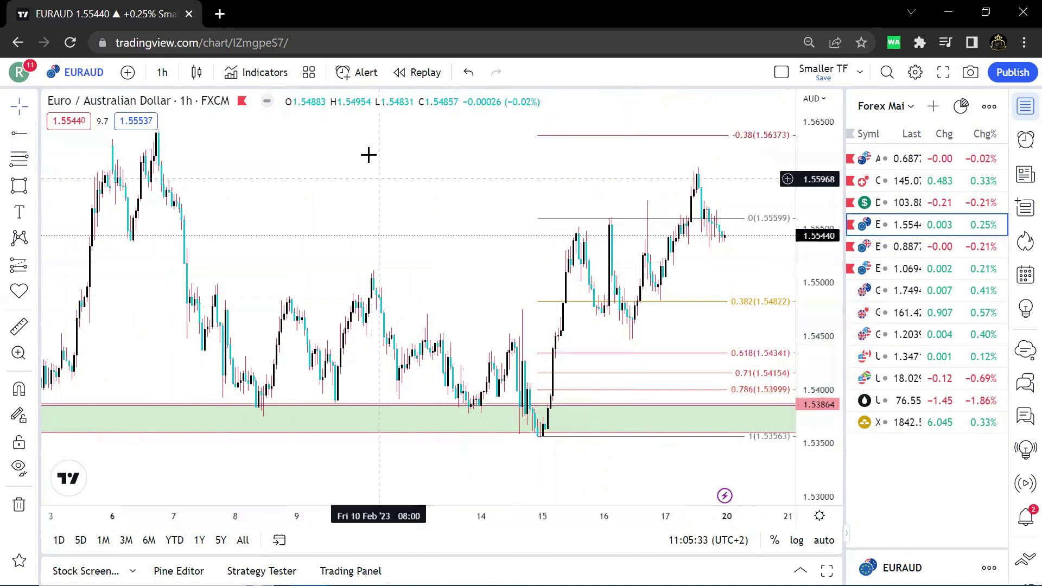
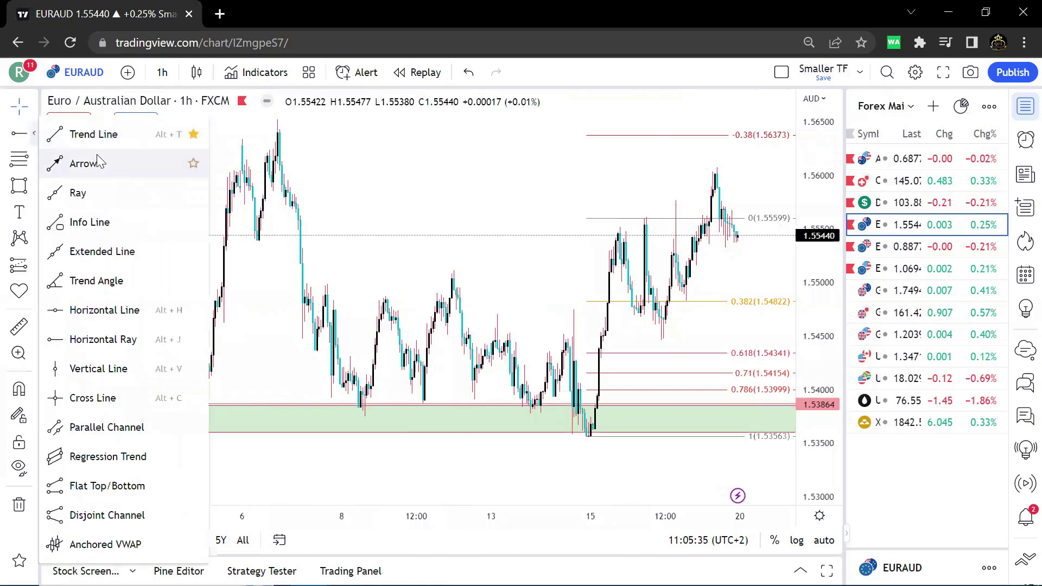
Step: Draw a descending trend line from the 10 February high at 1.55148 past the 16 February low to about 1.5421
click(452, 266)
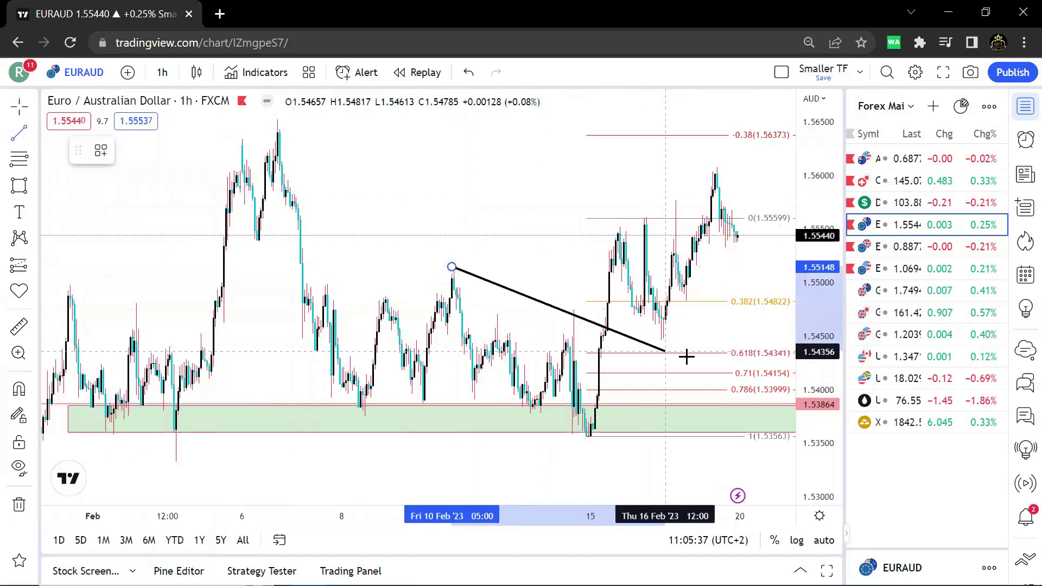
click(733, 367)
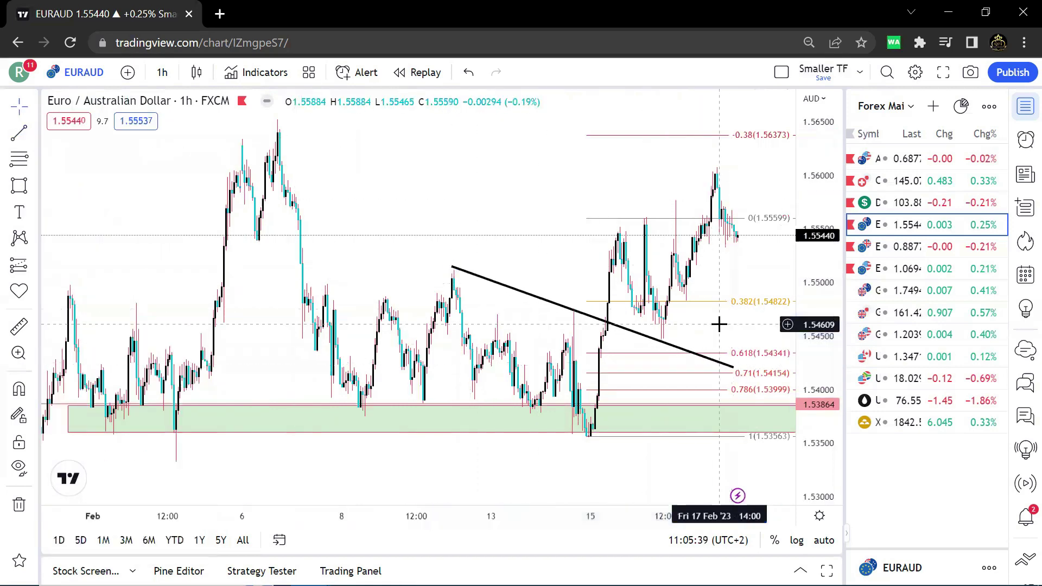
scroll(722, 324, up, 2)
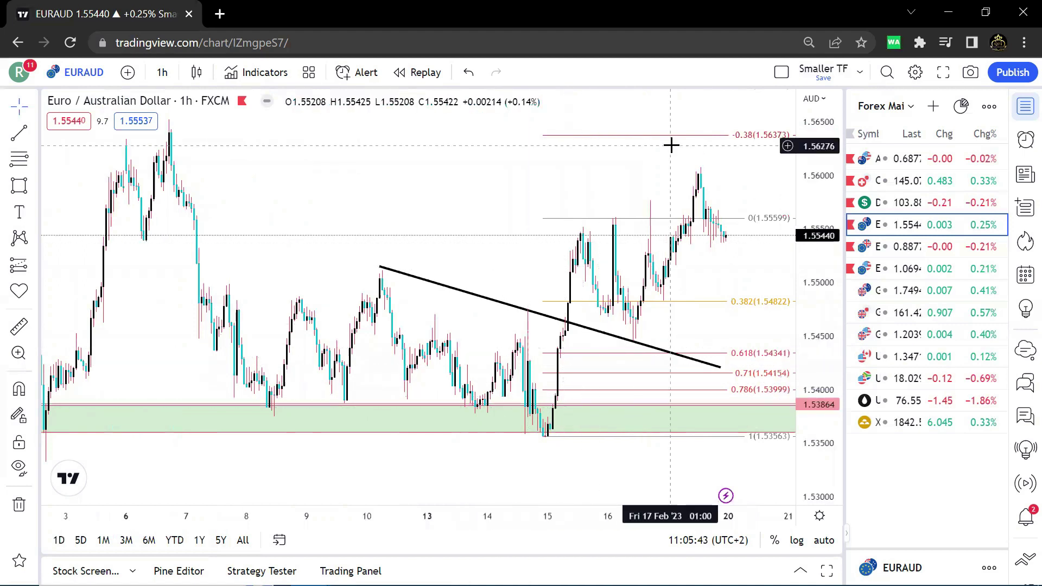
scroll(597, 174, up, 1)
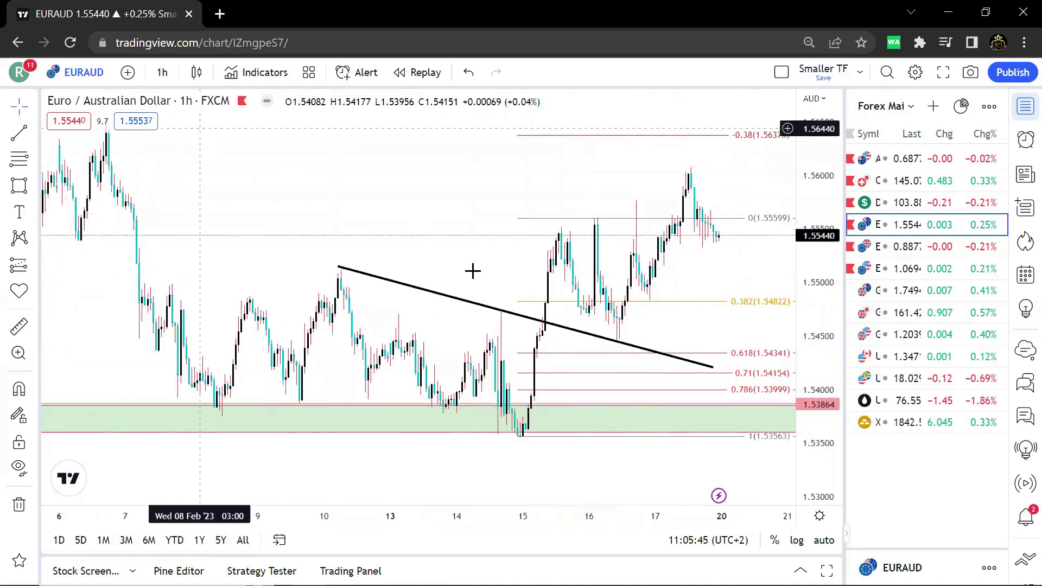
Step: Draw a rectangle zone from about 1.5485 to 1.5449 over the mid-February pullback lows and slightly extend the trend line's end
click(19, 185)
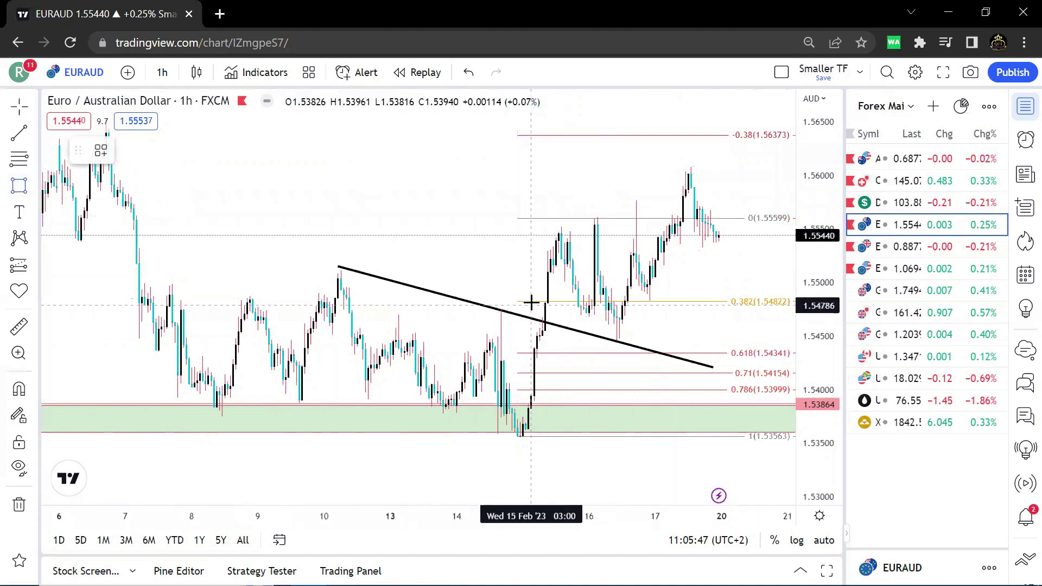
mouse_move(523, 299)
mouse_down()
mouse_move(781, 322)
mouse_move(765, 338)
mouse_up()
click(731, 261)
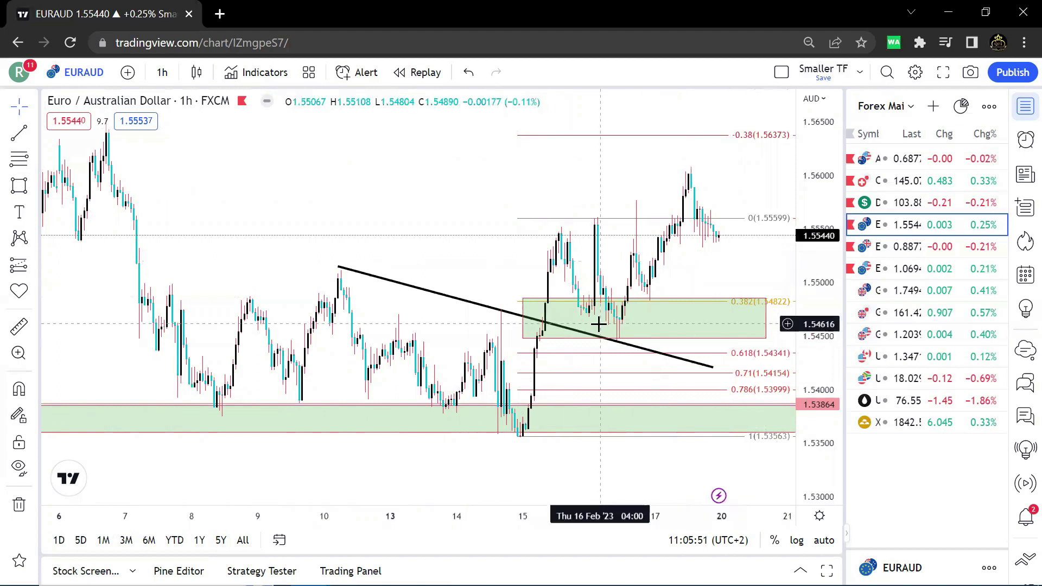
drag(712, 368, 729, 368)
click(723, 263)
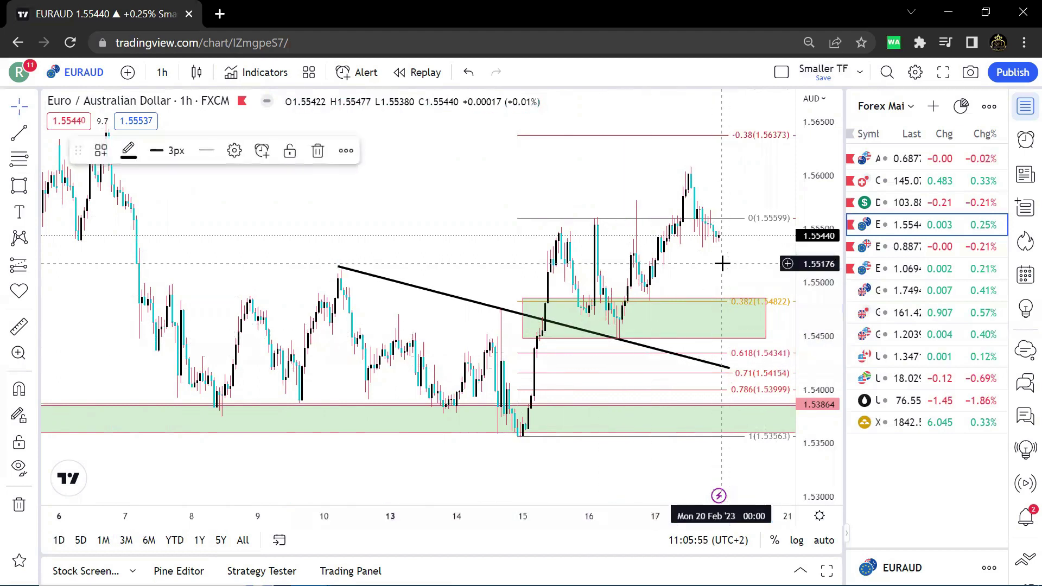
Step: Delete the Fibonacci retracement from the EURAUD 1-hour chart
click(754, 219)
click(262, 151)
scroll(609, 314, up, 3)
scroll(628, 281, down, 2)
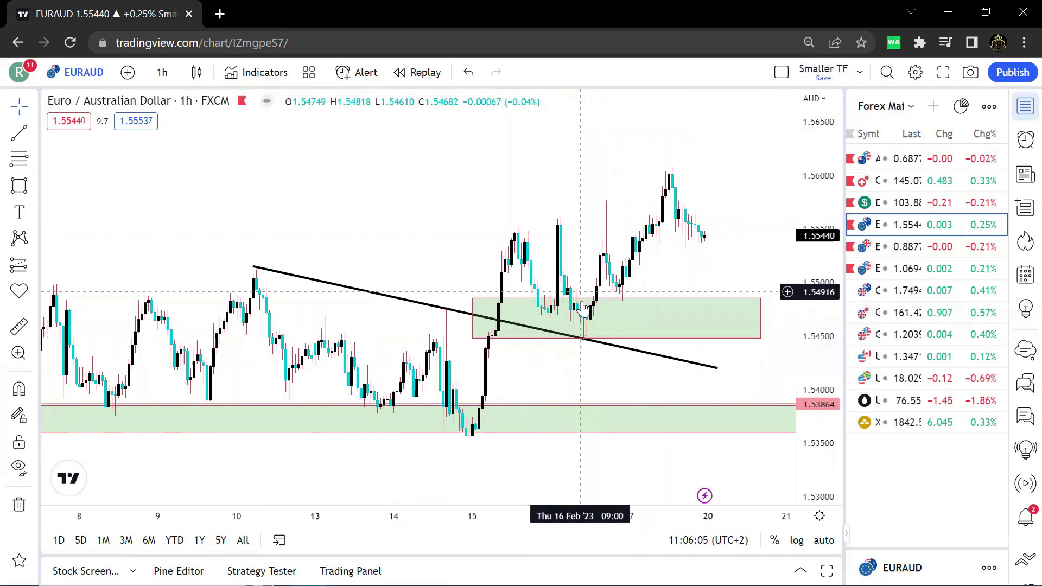
Step: Add a horizontal line to the EURAUD chart at the price 1.54500
click(33, 133)
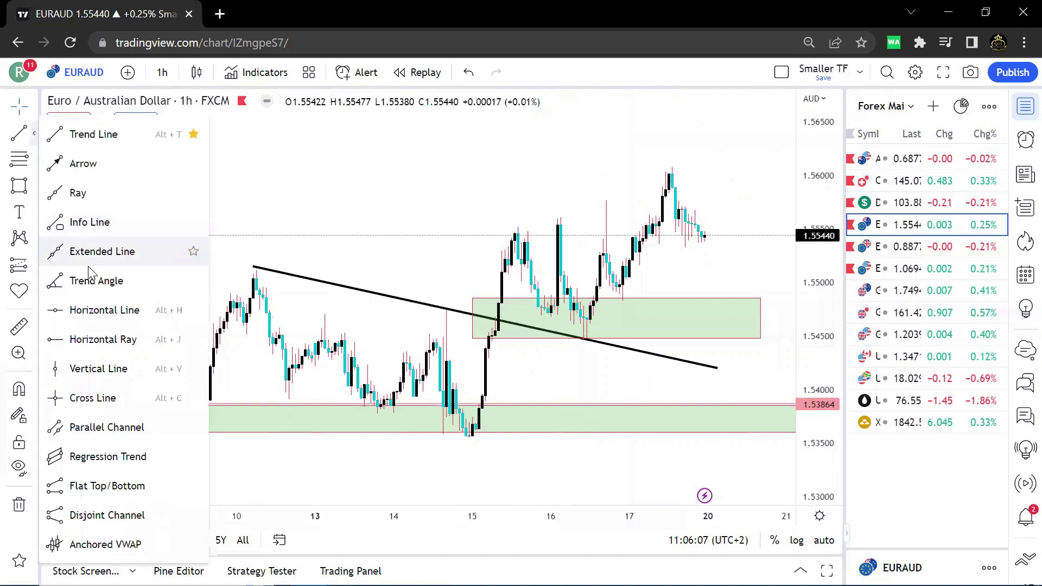
click(87, 310)
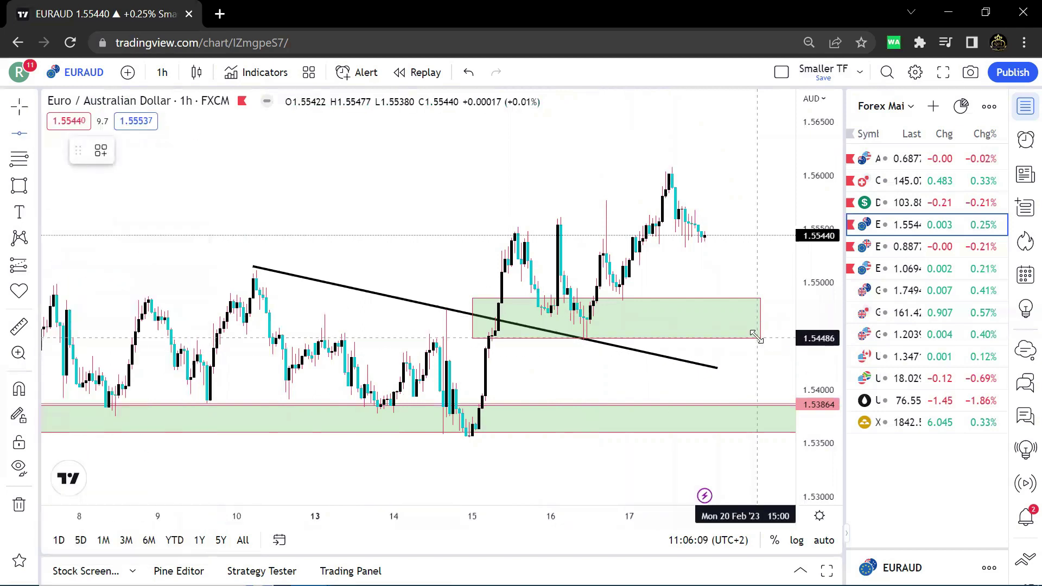
click(757, 338)
double_click(761, 337)
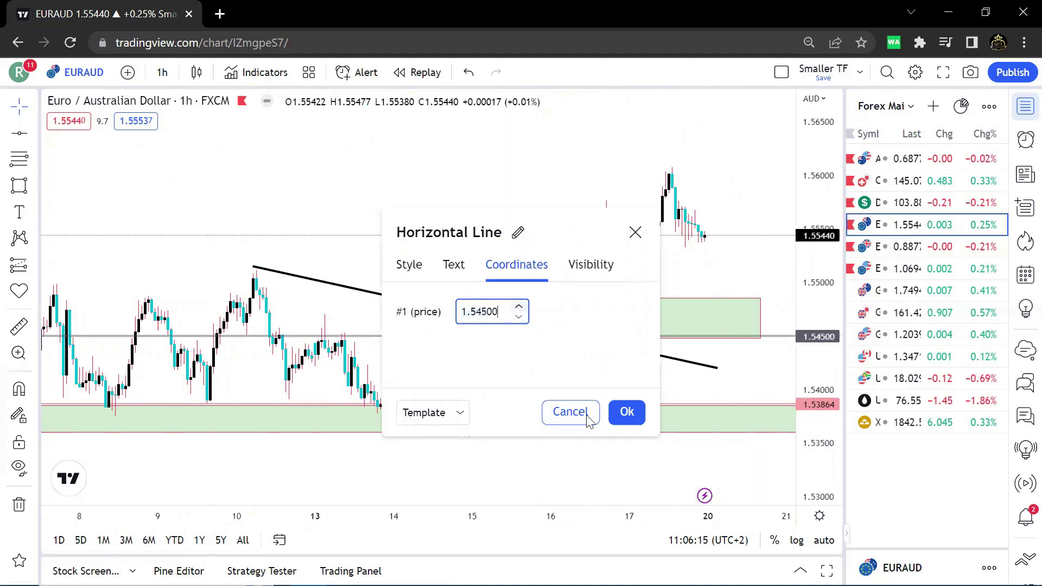
click(626, 412)
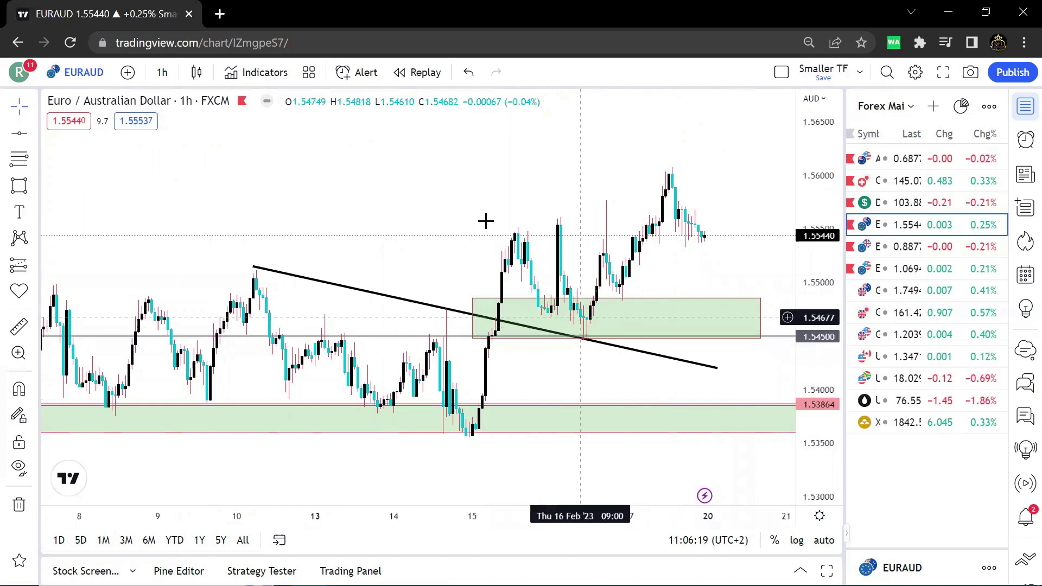
Step: Draw a Fibonacci retracement from the 16 February low at 1.54472 up to about 1.55763
click(19, 158)
click(583, 339)
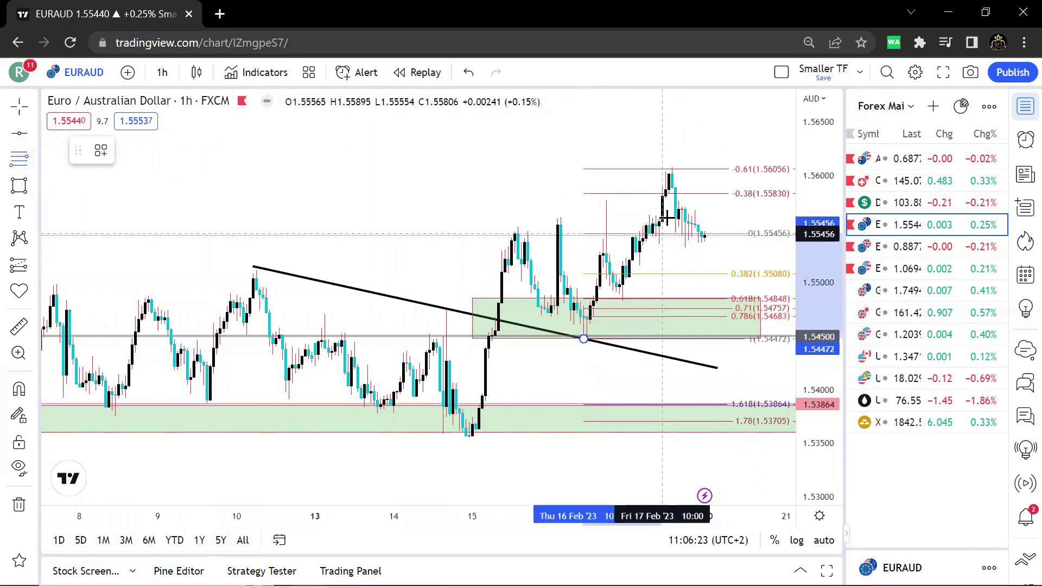
click(669, 201)
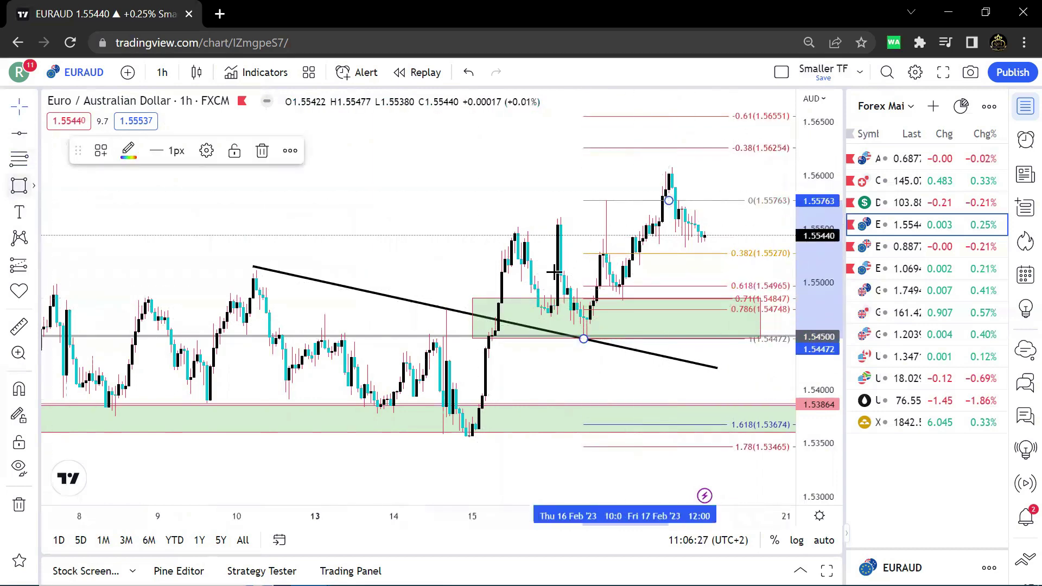
Step: Draw a small rectangle zone from about 1.5497 to 1.5472 under the 16–17 February pullback and delete the larger mid-February rectangle
click(611, 289)
drag(606, 285, 640, 311)
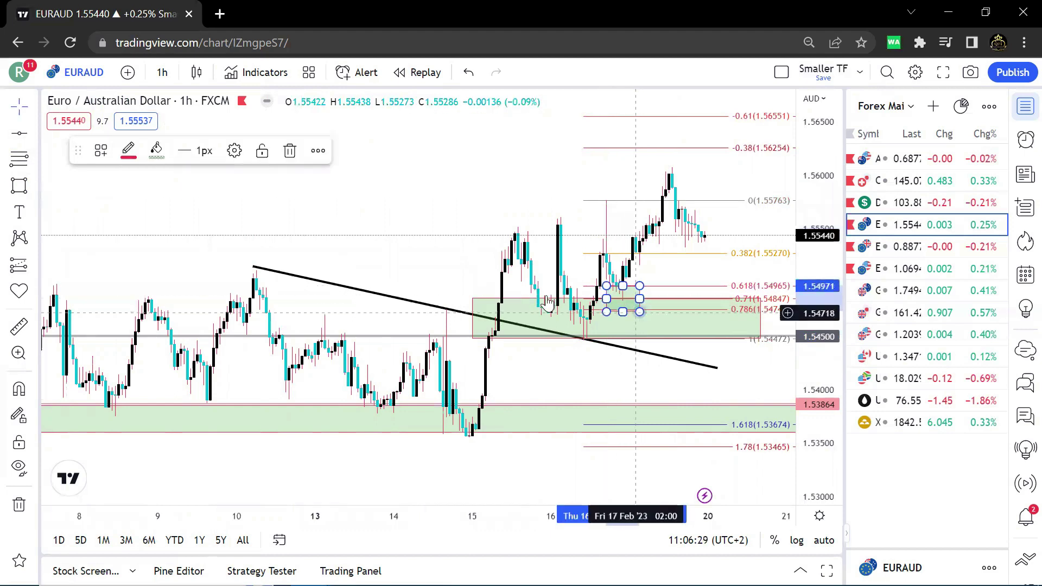
click(483, 307)
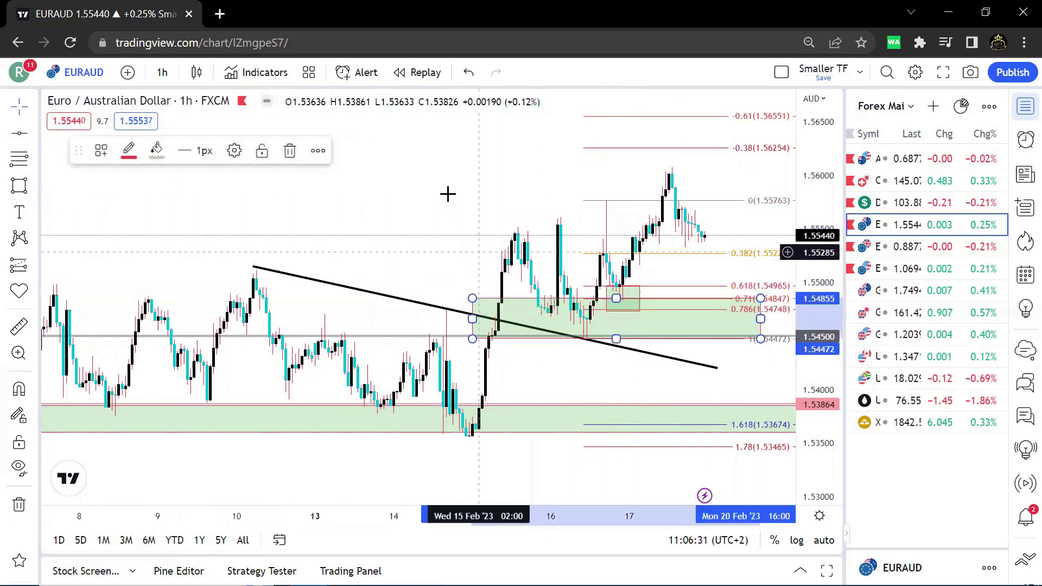
click(291, 152)
Step: Place a long position at the pullback with entry about 1.54855, target about 1.56269 and stop about 1.54663
click(34, 266)
click(87, 266)
click(612, 285)
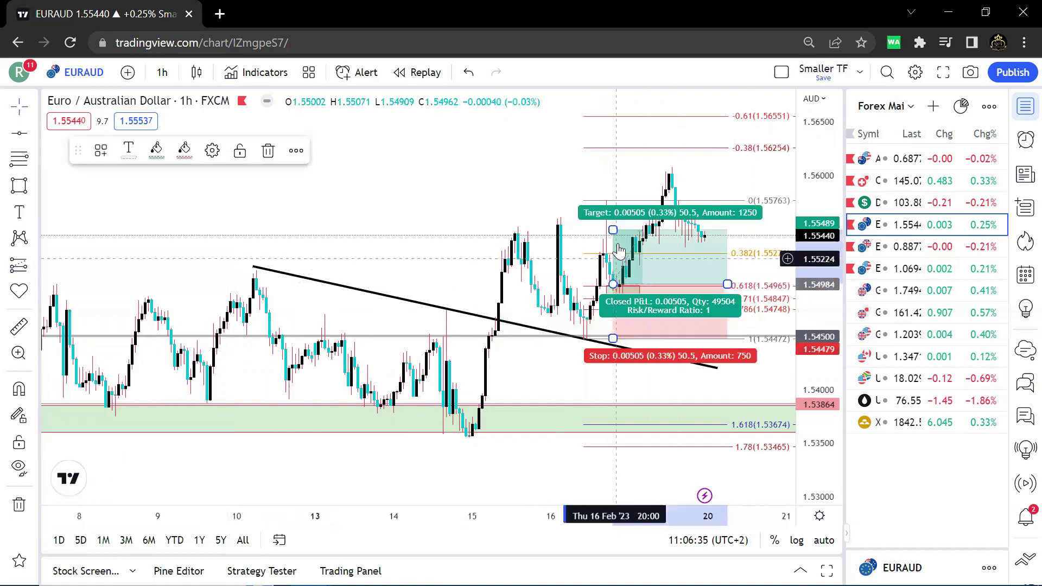
drag(613, 230, 613, 147)
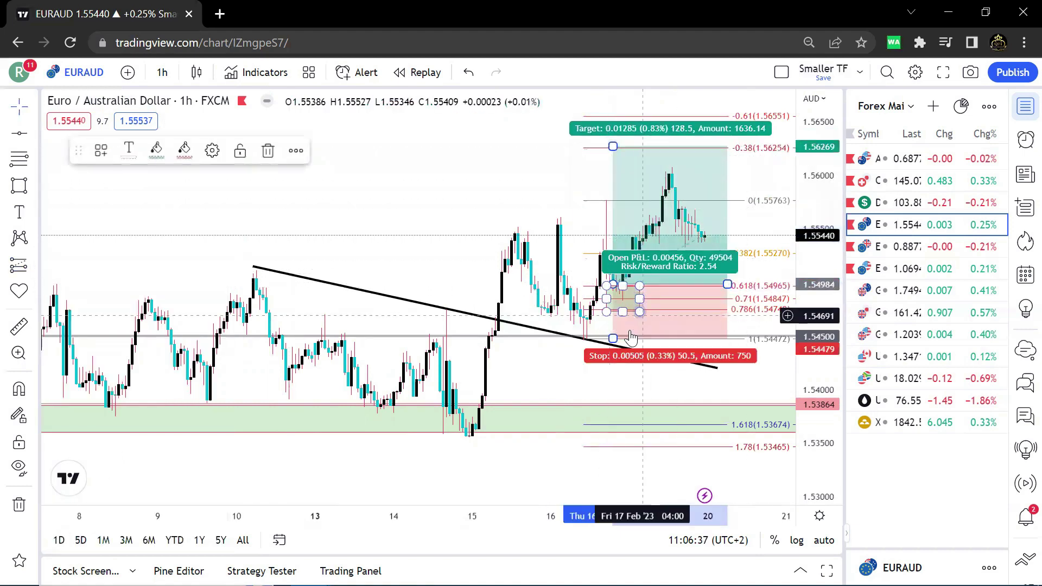
drag(607, 324, 608, 318)
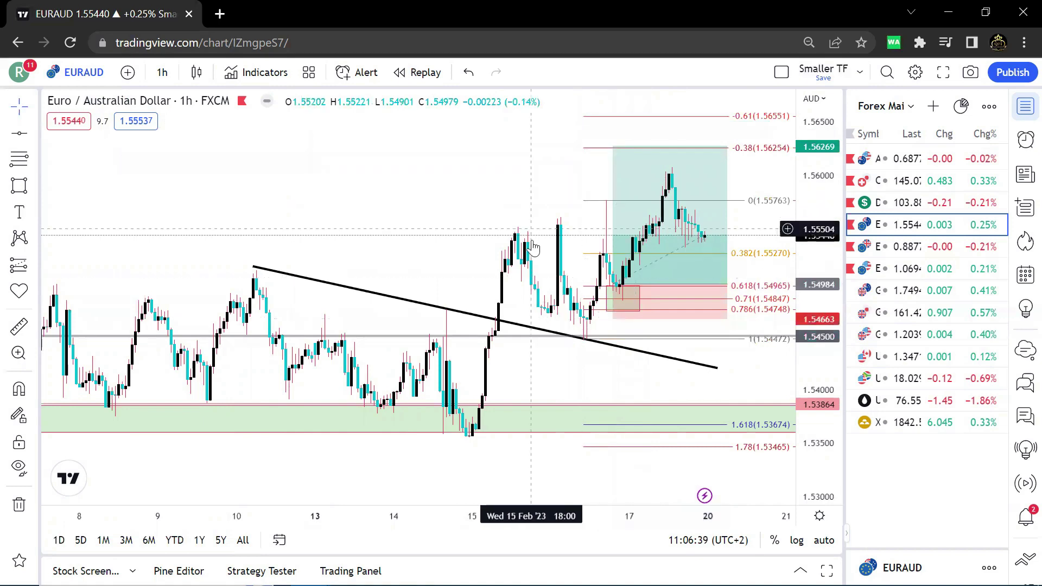
scroll(559, 308, up, 2)
drag(528, 285, 529, 299)
scroll(530, 296, down, 2)
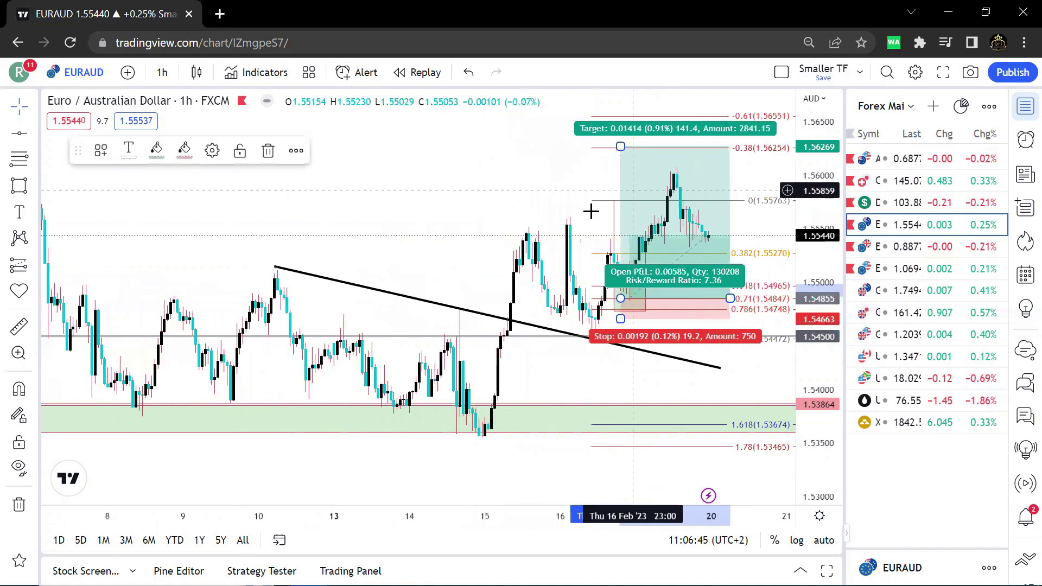
Step: Delete the long position and the Fibonacci retracement from the EURAUD 1-hour chart
click(266, 151)
click(756, 299)
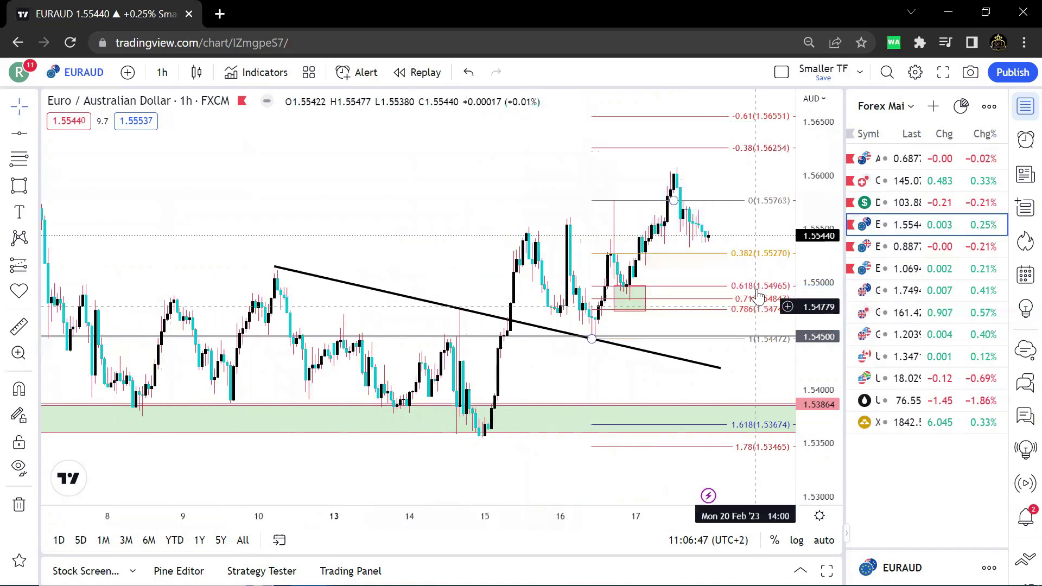
click(264, 150)
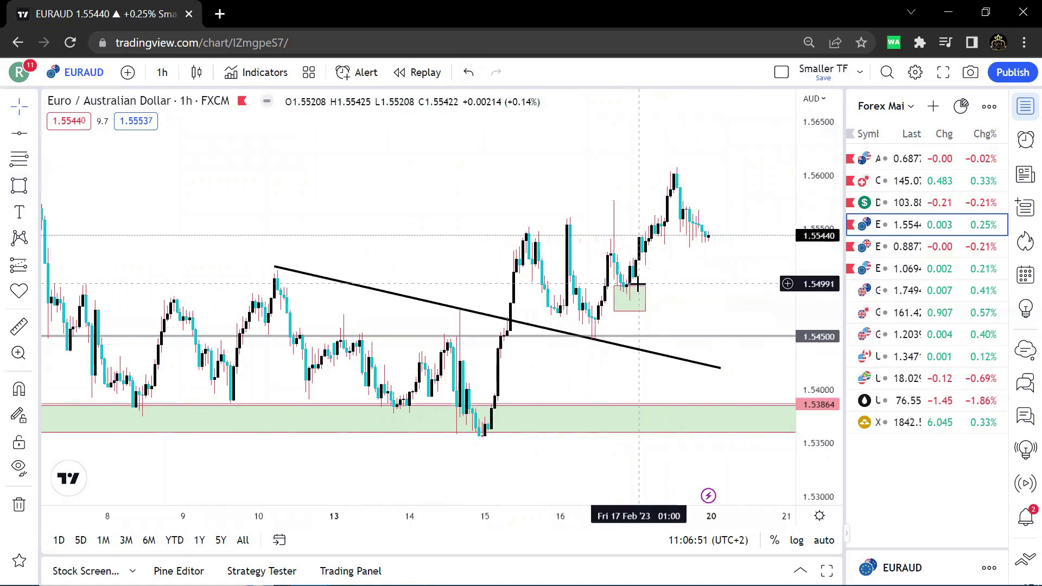
Step: Reshape the small rectangle to span about 1.5472 to 1.5451 from 15 February 13:00 to 17 February 09:00
drag(614, 288, 516, 330)
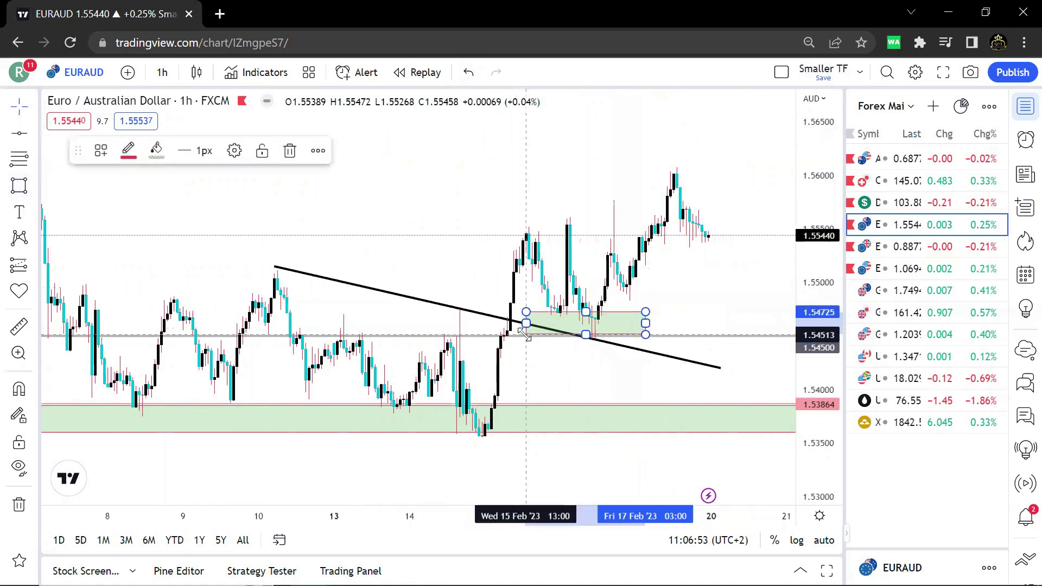
drag(646, 313, 664, 306)
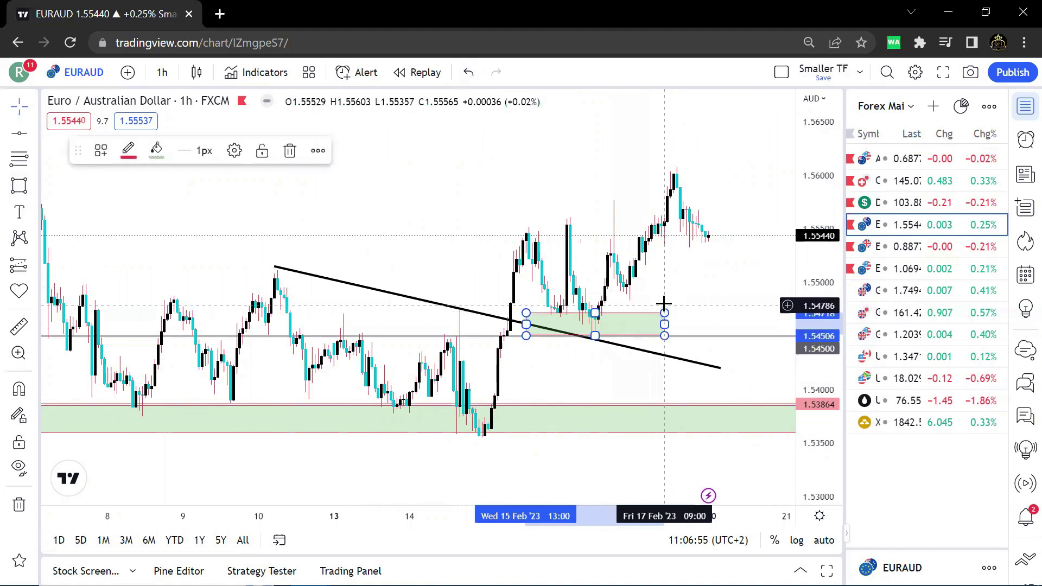
click(664, 305)
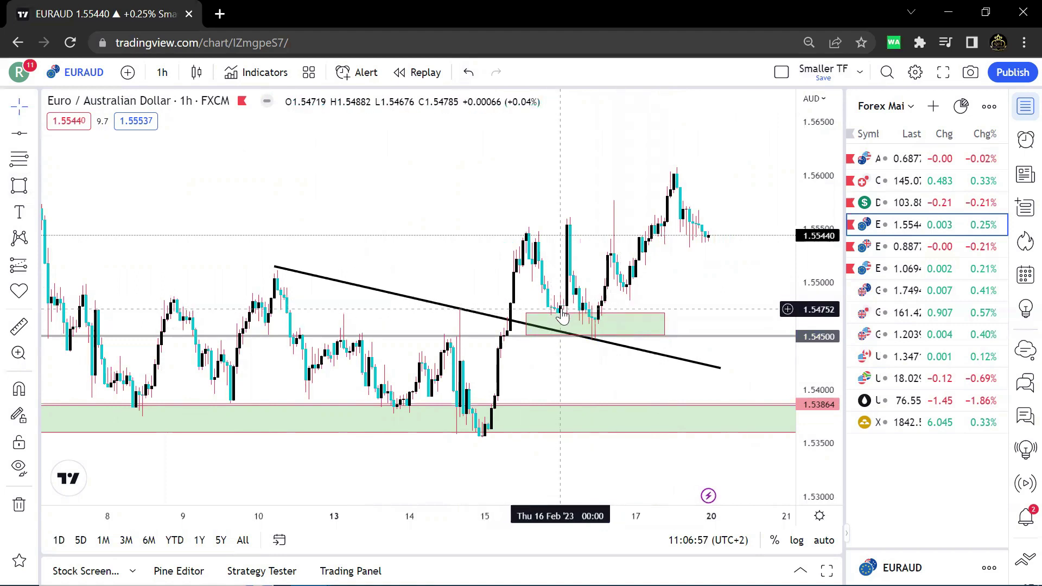
Step: Move the horizontal line up to the top of the rectangle zone and set its price to 1.54750
drag(732, 337, 736, 311)
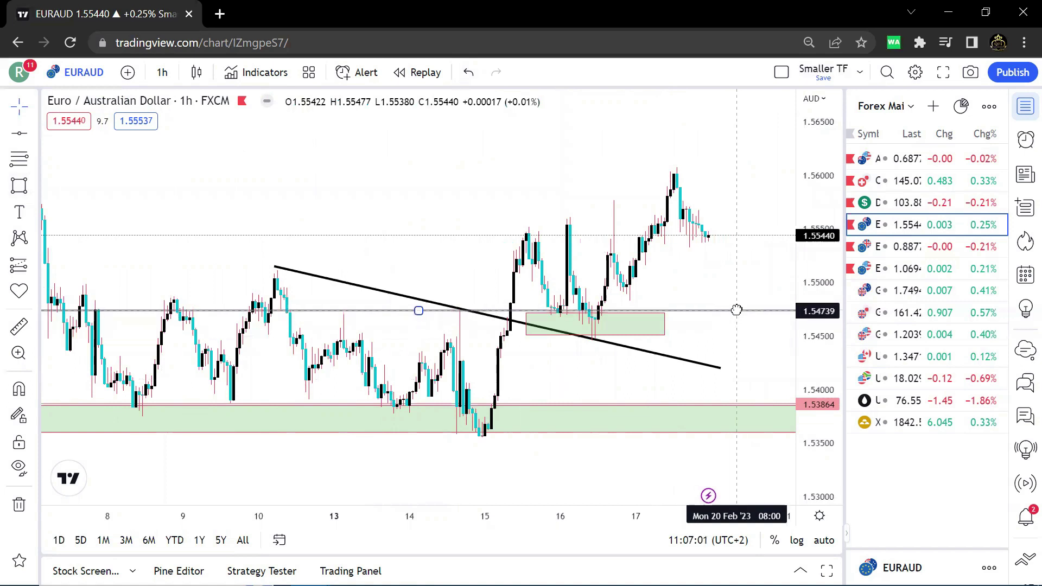
double_click(736, 310)
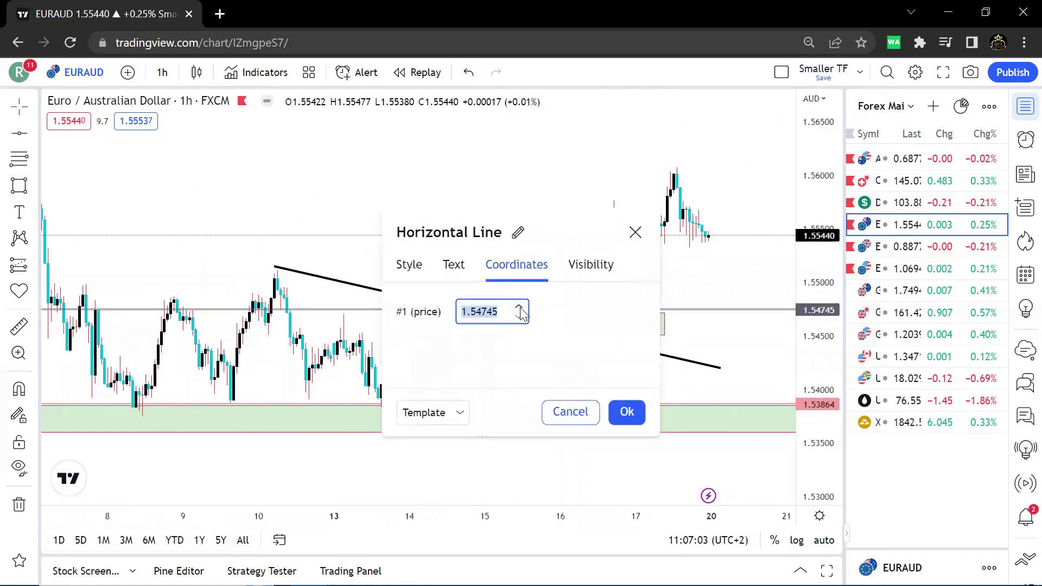
click(624, 412)
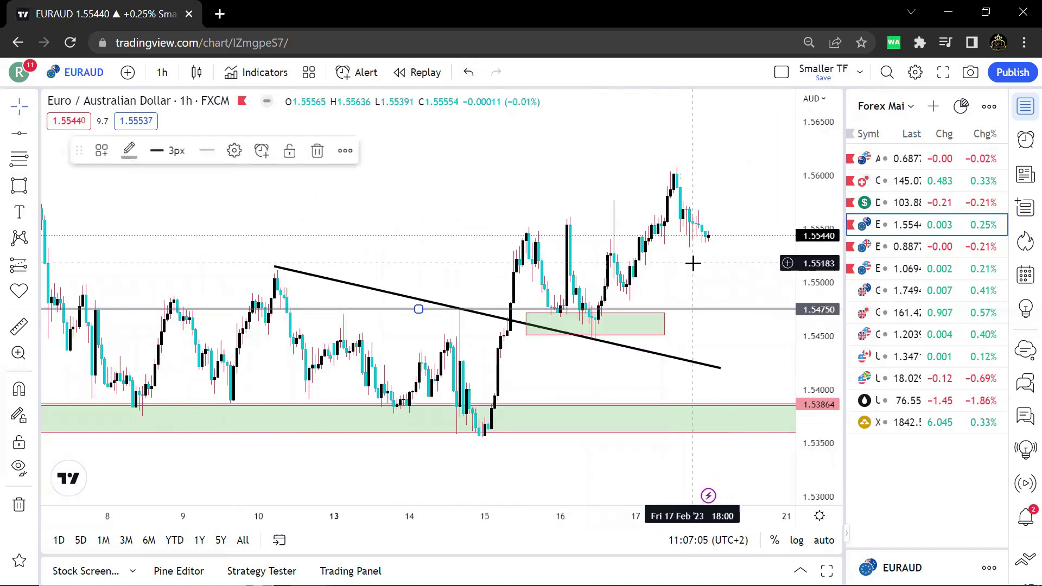
Step: Switch the EURAUD chart to the 30-minute timeframe and frame the rectangle zone and recent candles
click(163, 74)
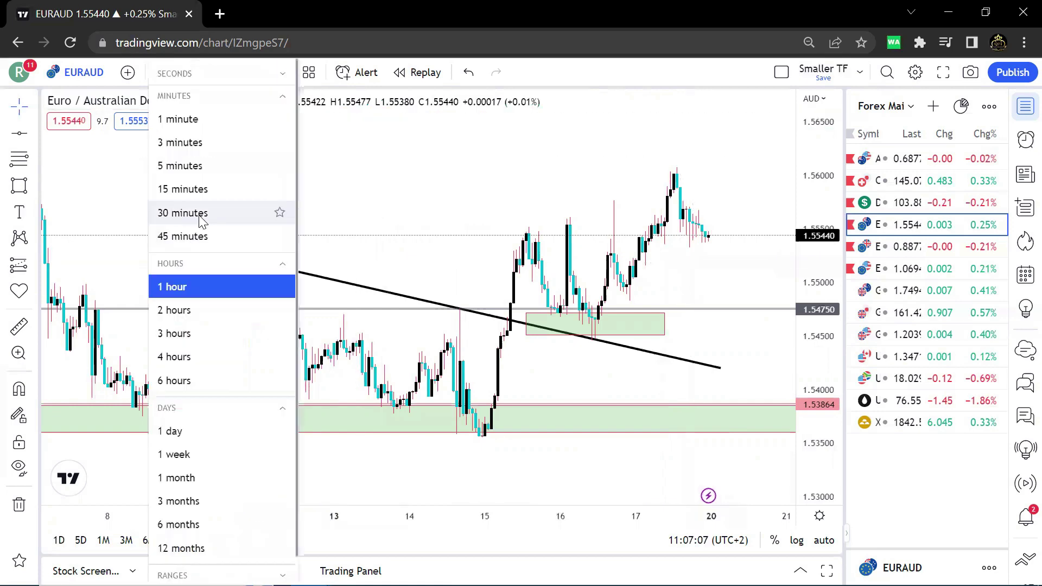
click(201, 218)
drag(826, 428, 825, 233)
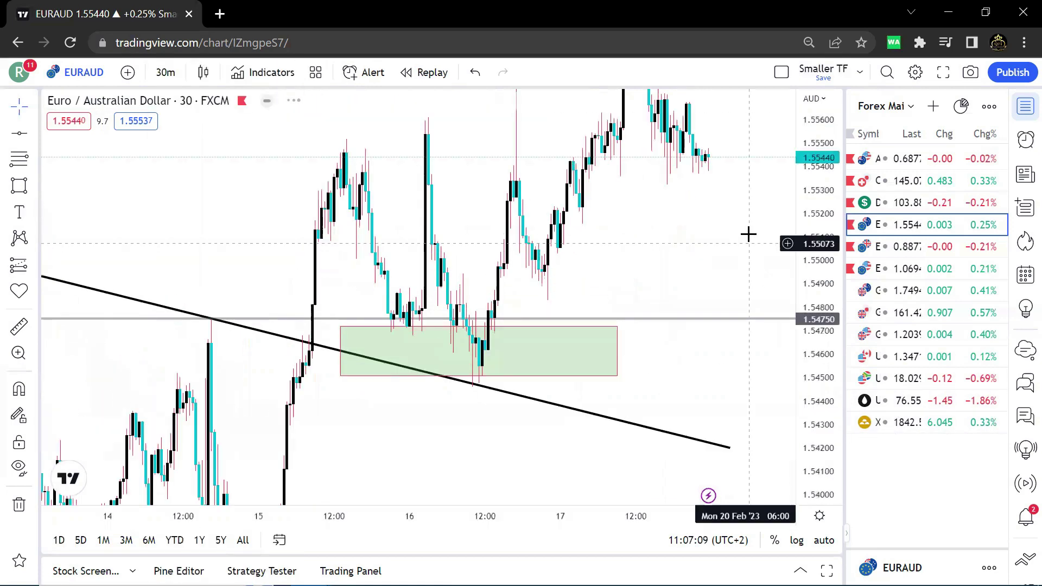
drag(721, 246, 735, 281)
scroll(735, 281, up, 2)
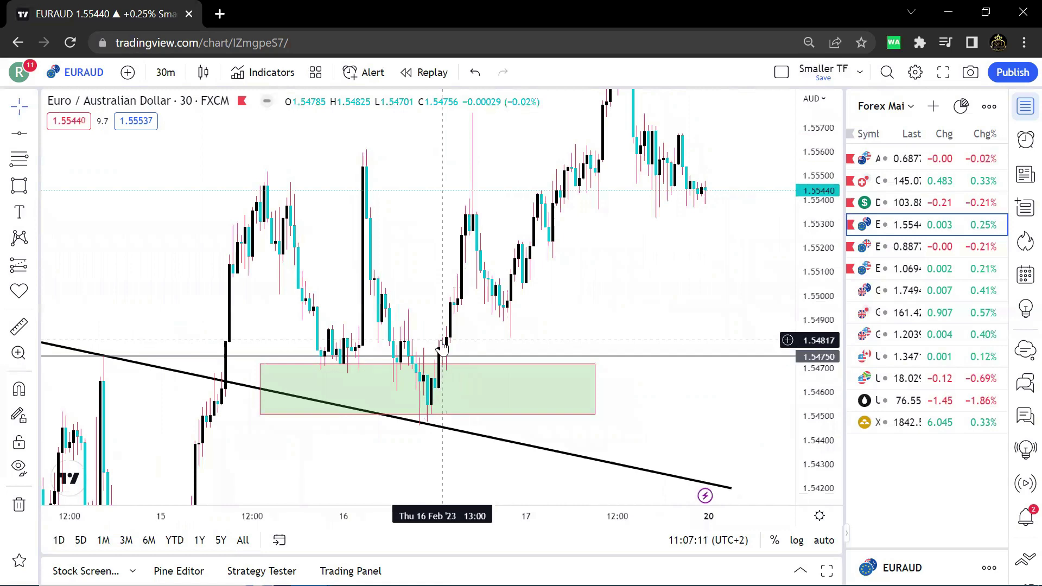
Step: Place a long position at the 16 February bounce with entry about 1.54753, target about 1.55782 and stop about 1.54496
click(34, 266)
click(81, 265)
click(450, 361)
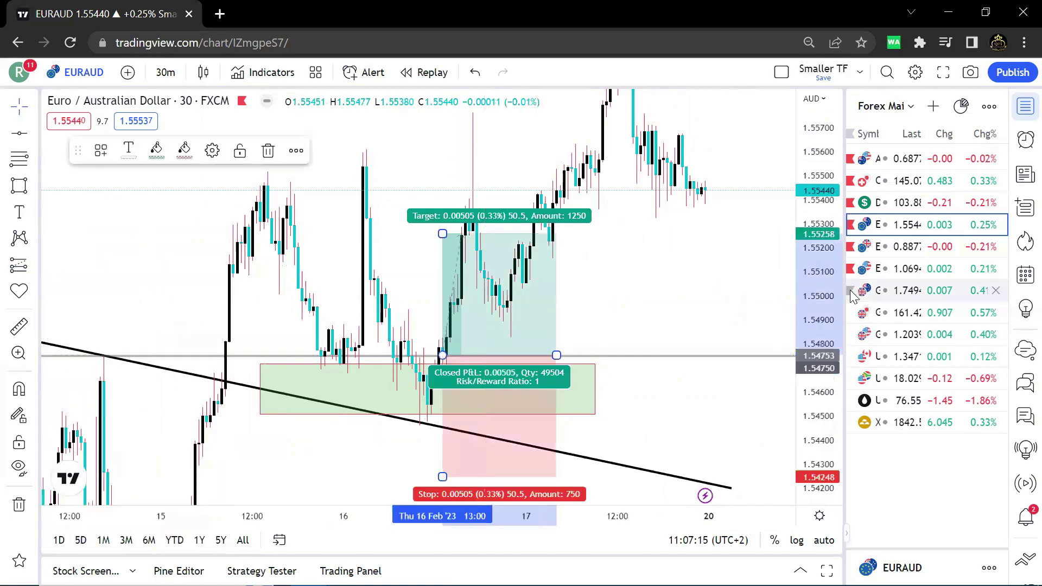
mouse_move(446, 187)
mouse_down()
mouse_move(445, 168)
mouse_move(443, 178)
mouse_up()
drag(443, 412, 443, 374)
click(668, 272)
scroll(673, 272, down, 1)
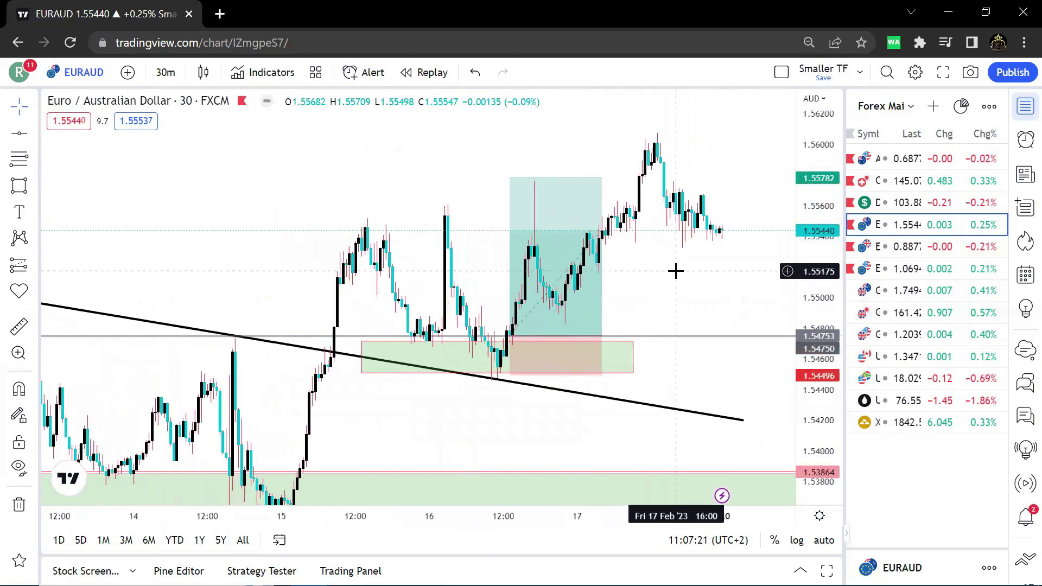
Step: Examine the long position's risk/reward and how price moved from its entry towards its target
click(517, 352)
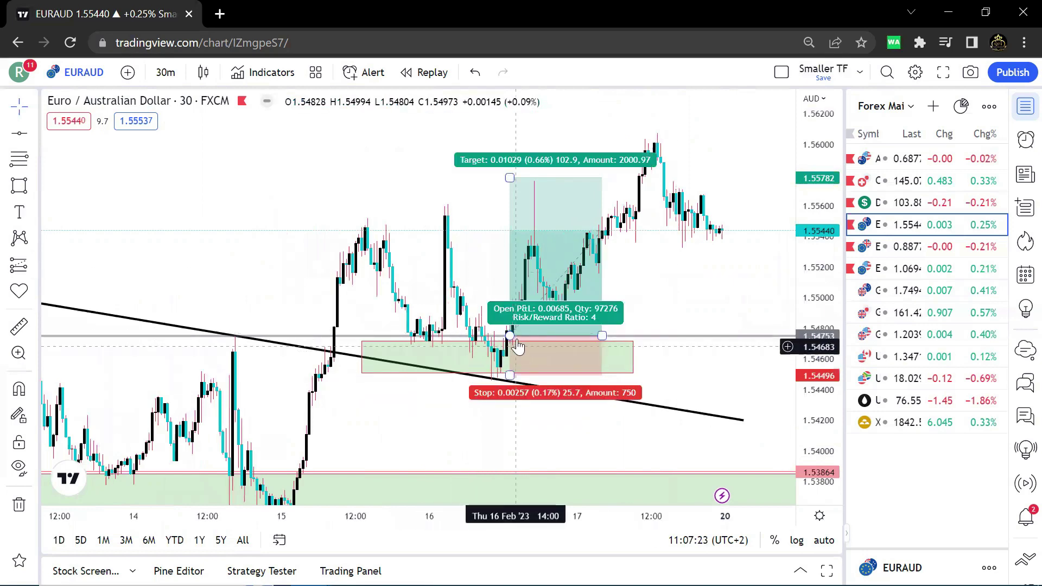
click(559, 144)
drag(657, 303, 656, 303)
click(546, 374)
click(442, 261)
click(519, 231)
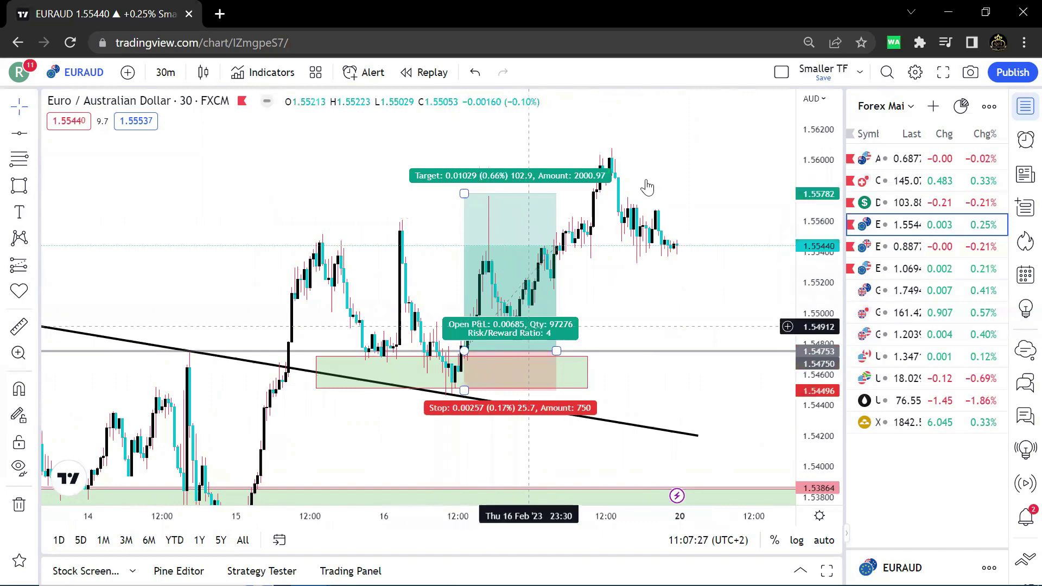
click(592, 146)
drag(687, 256, 709, 224)
scroll(709, 224, up, 1)
scroll(579, 295, down, 5)
Step: Change the timeframe to 4 hours and open the EURGBP chart from the watchlist
click(163, 73)
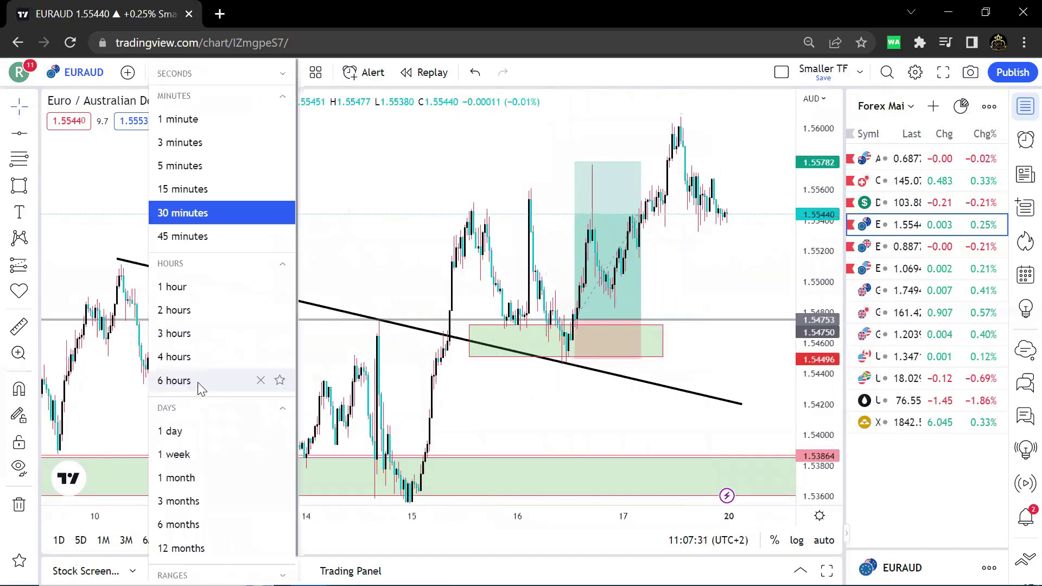
click(199, 356)
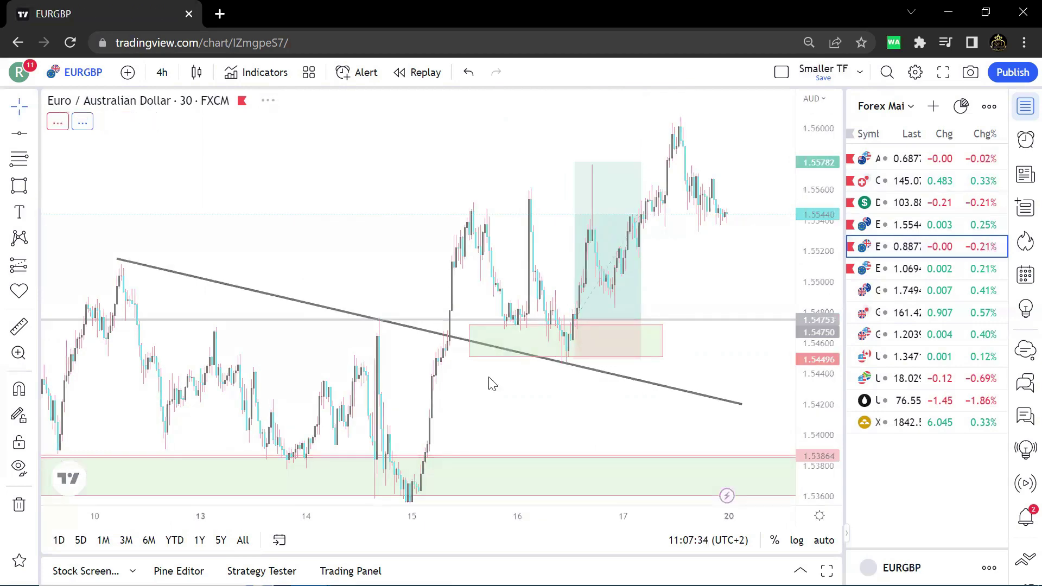
scroll(733, 400, down, 4)
drag(624, 383, 563, 353)
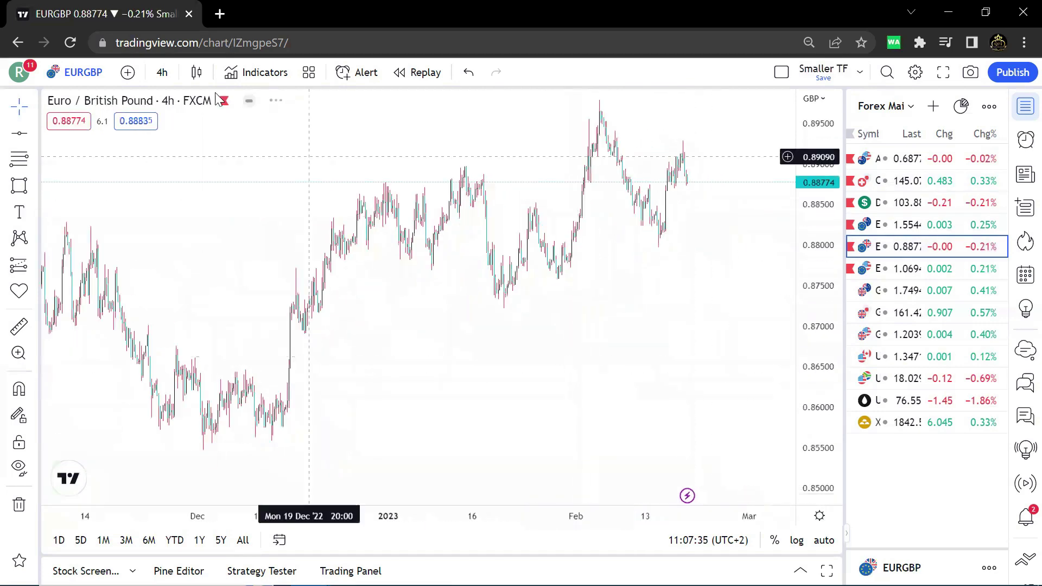
Step: Set the EURGBP chart to the 6-hour timeframe and frame the price action since January
click(162, 72)
click(172, 379)
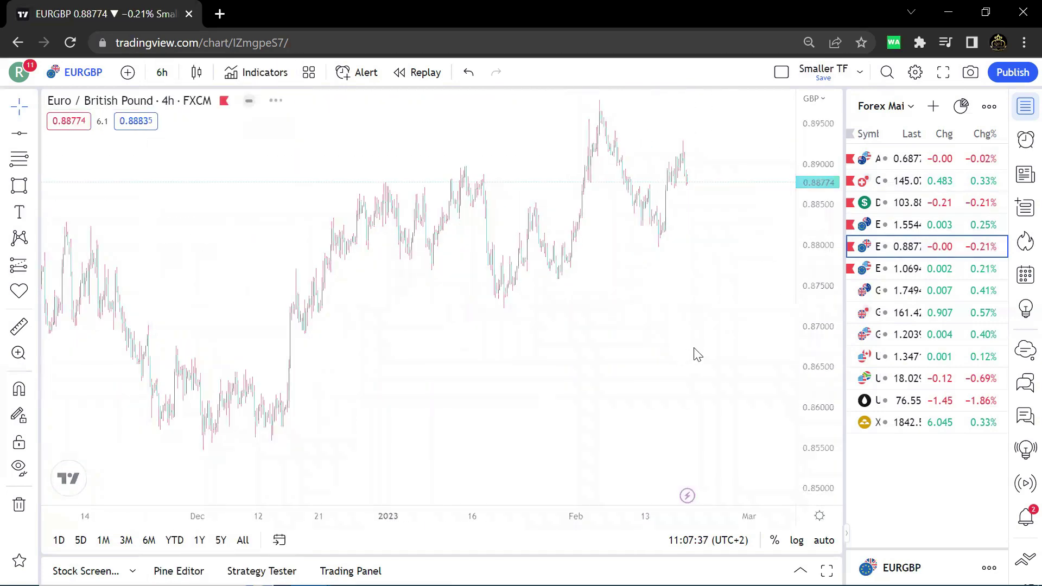
scroll(628, 348, up, 5)
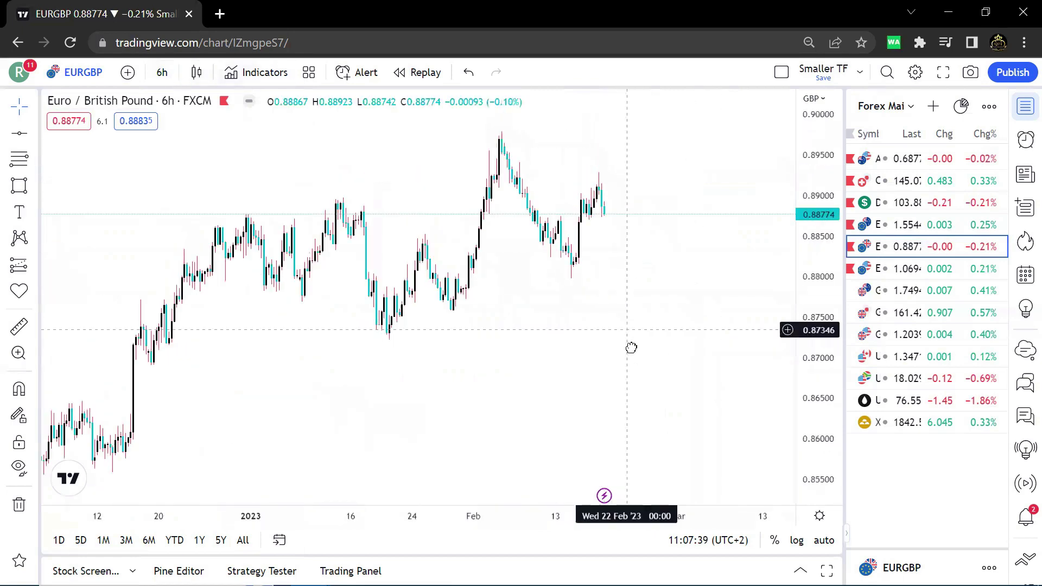
drag(704, 347, 707, 372)
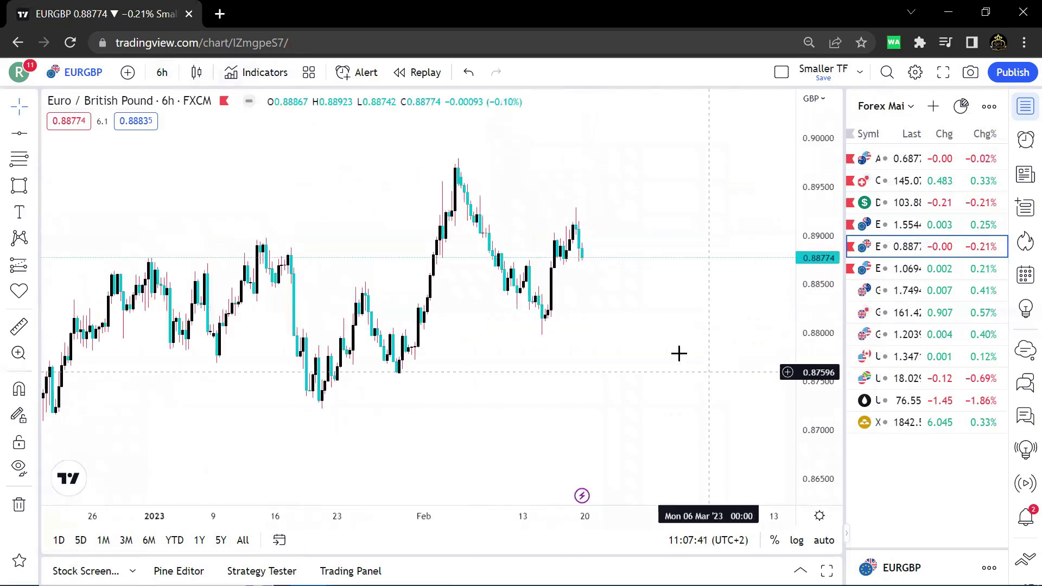
Step: Draw an ascending trend line from the 19 January low at about 0.87257 past the mid-February low to about 0.88379
click(34, 133)
click(59, 134)
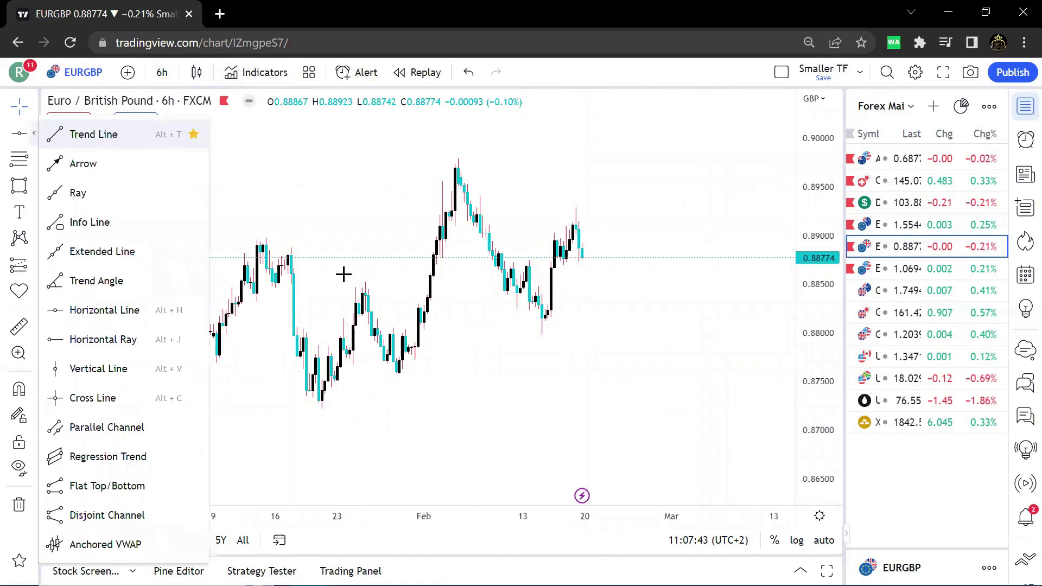
click(335, 399)
click(610, 298)
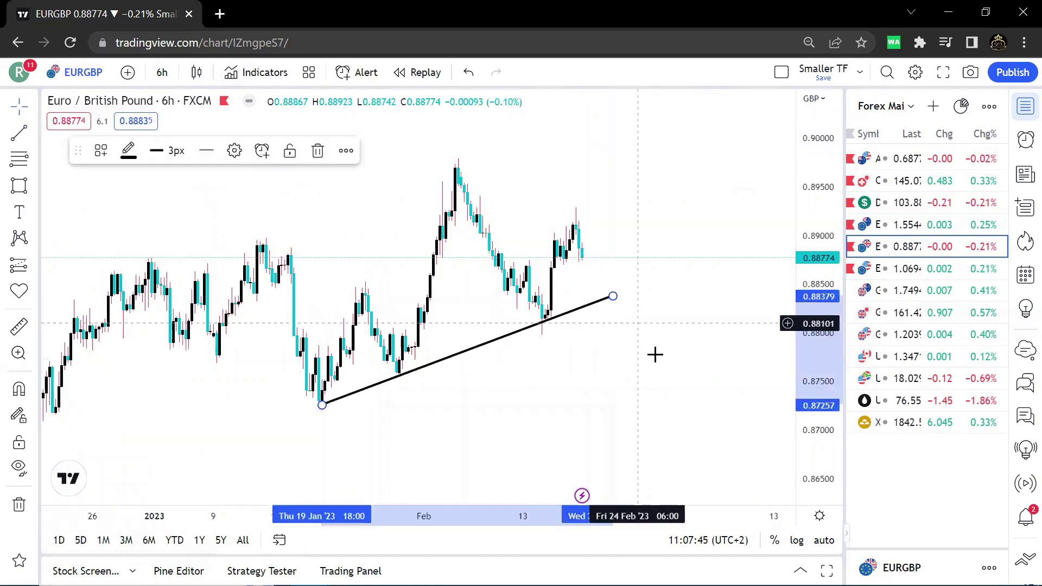
Step: Draw a Fibonacci retracement from the 30 January swing at about 0.87724 up to the February high at about 0.89826
drag(656, 353, 539, 384)
click(15, 160)
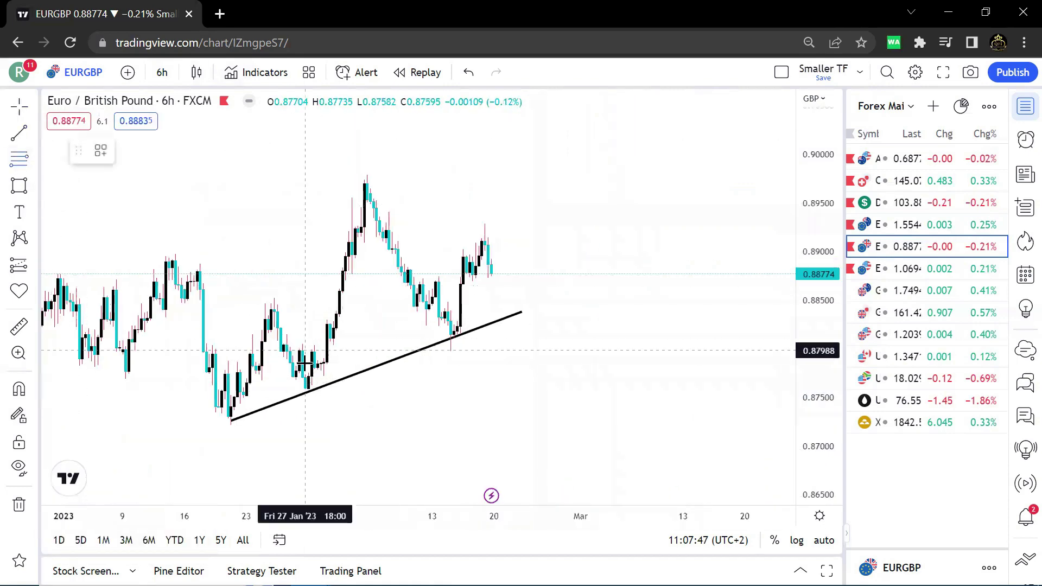
click(318, 375)
click(543, 171)
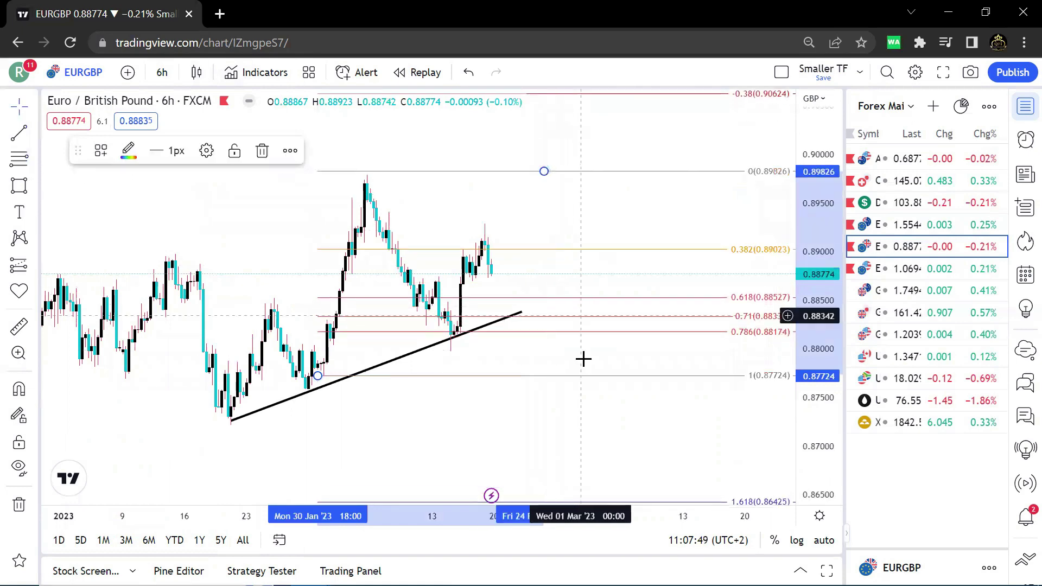
scroll(592, 365, down, 2)
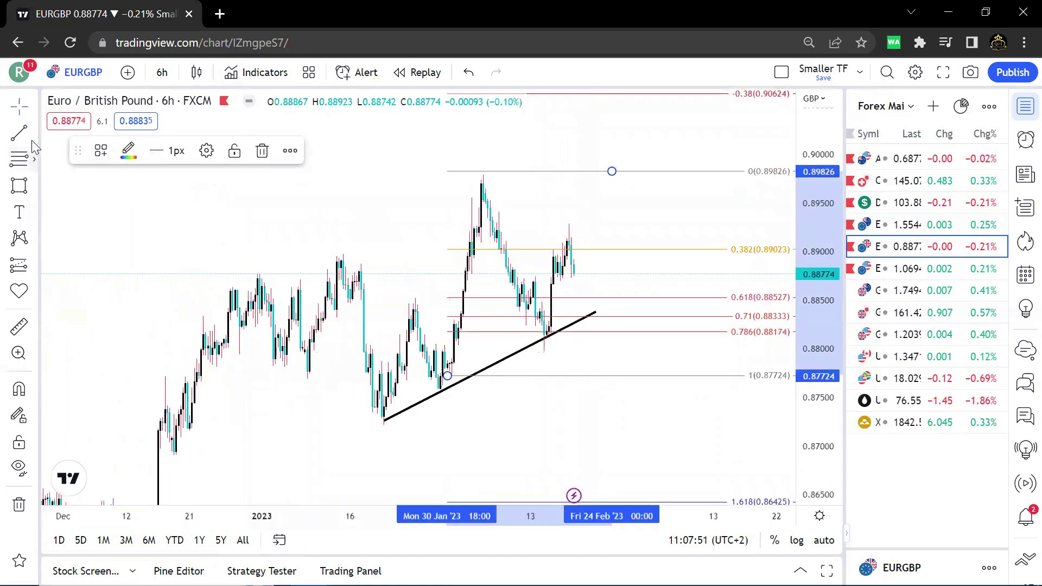
Step: Add a horizontal line across the chart at about 0.87950, along the mid-February low
click(34, 134)
click(87, 307)
click(435, 398)
drag(543, 397, 653, 353)
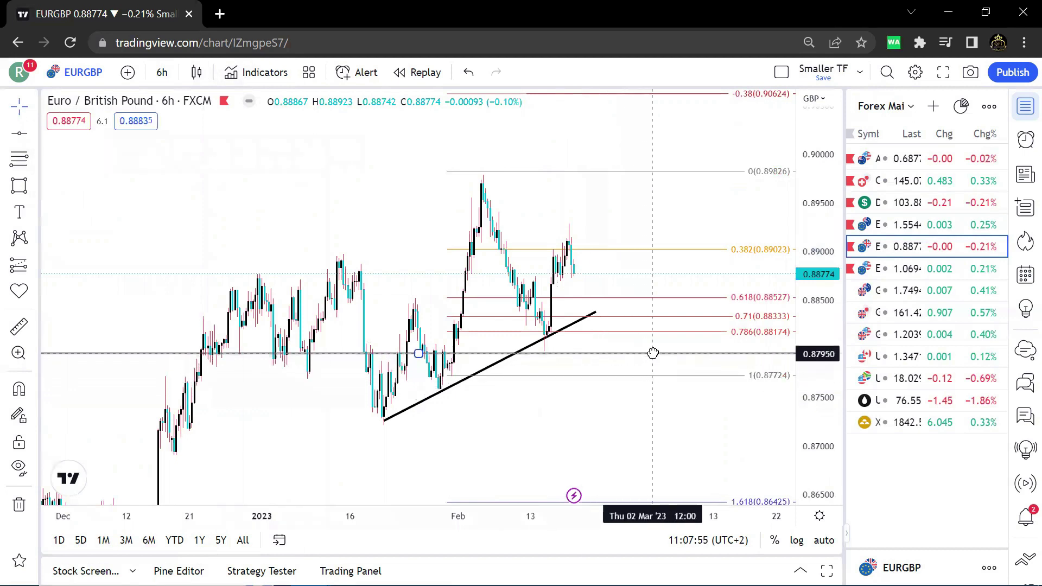
click(648, 360)
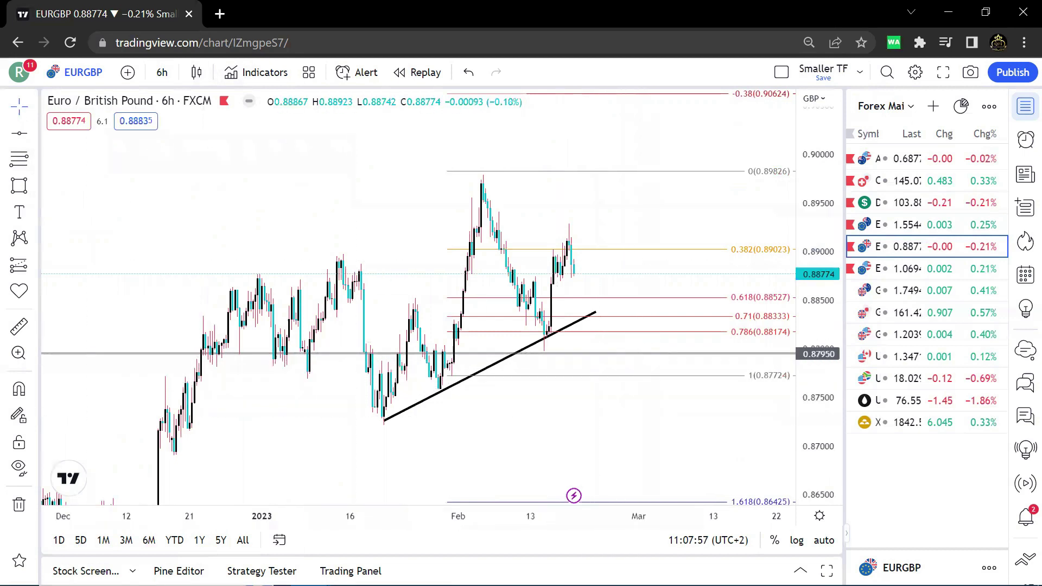
Step: Draw a rectangle support zone from late December to early March, between about 0.8796 and 0.8818
click(21, 186)
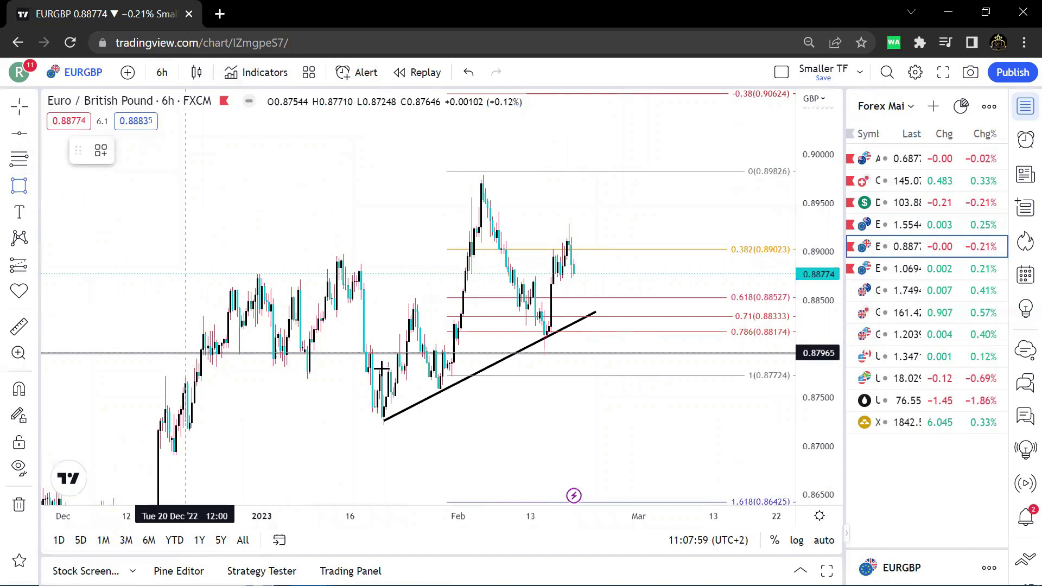
drag(185, 354, 689, 369)
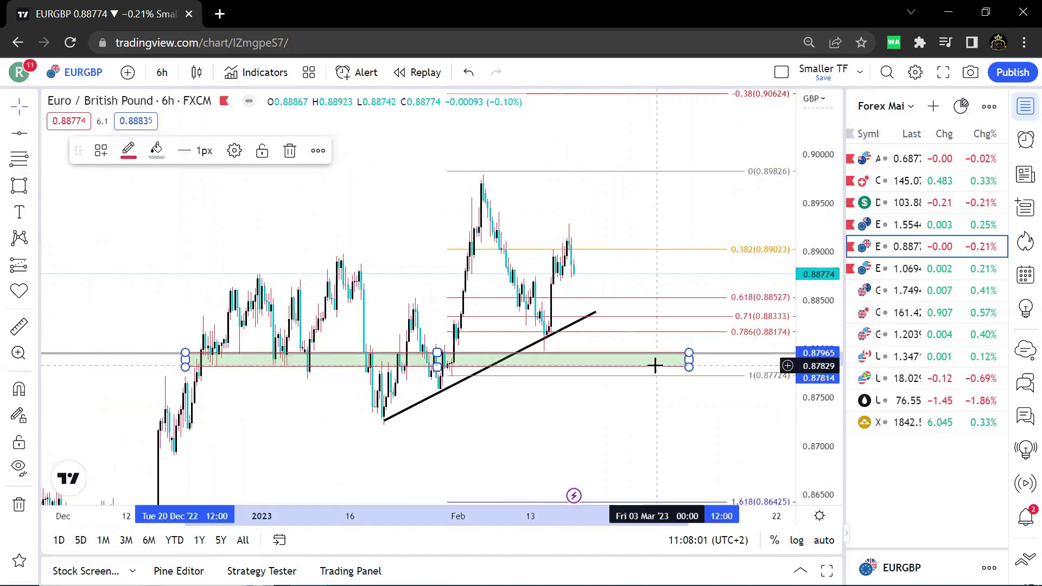
mouse_move(685, 363)
mouse_down()
mouse_move(763, 342)
mouse_move(702, 353)
mouse_up()
Step: Set the horizontal line's price to 0.88250 and remove the Fibonacci retracement
click(736, 361)
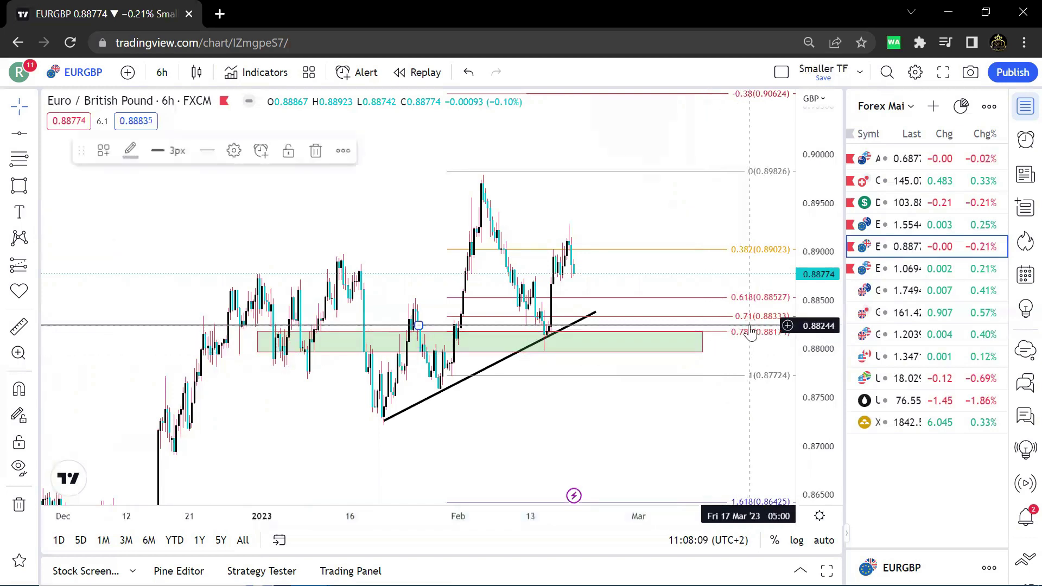
double_click(694, 325)
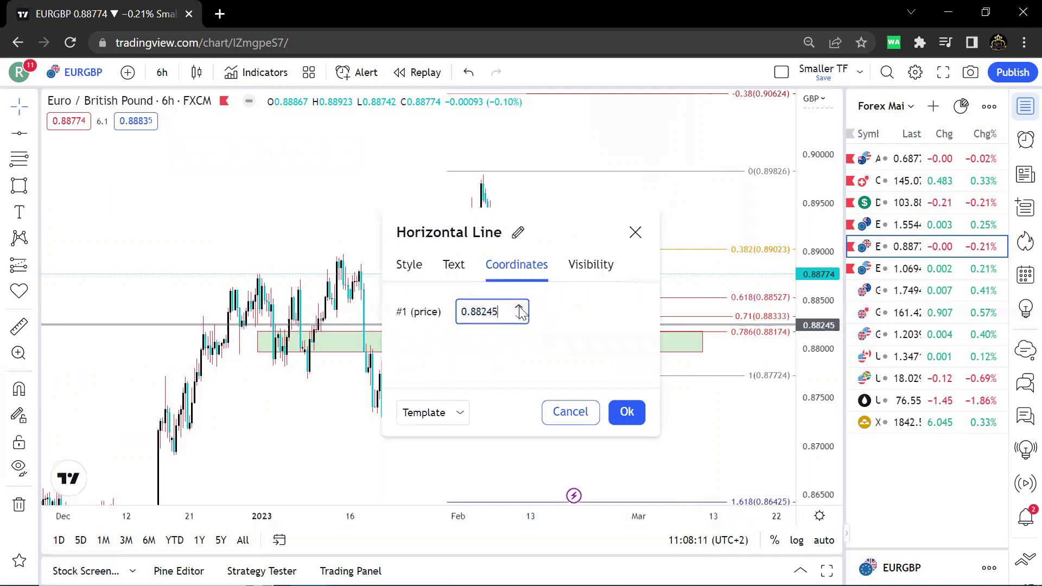
click(630, 415)
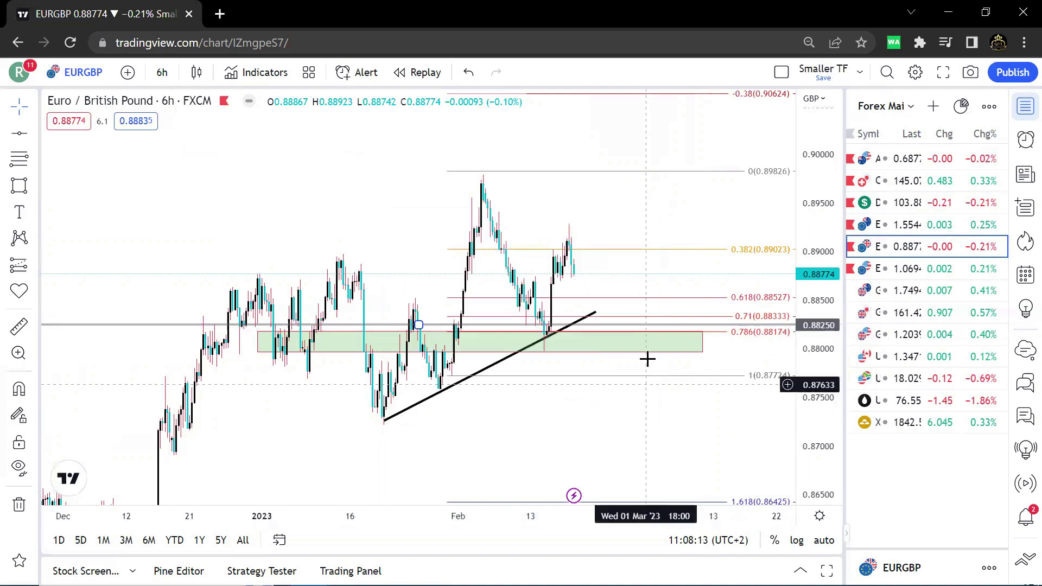
click(731, 331)
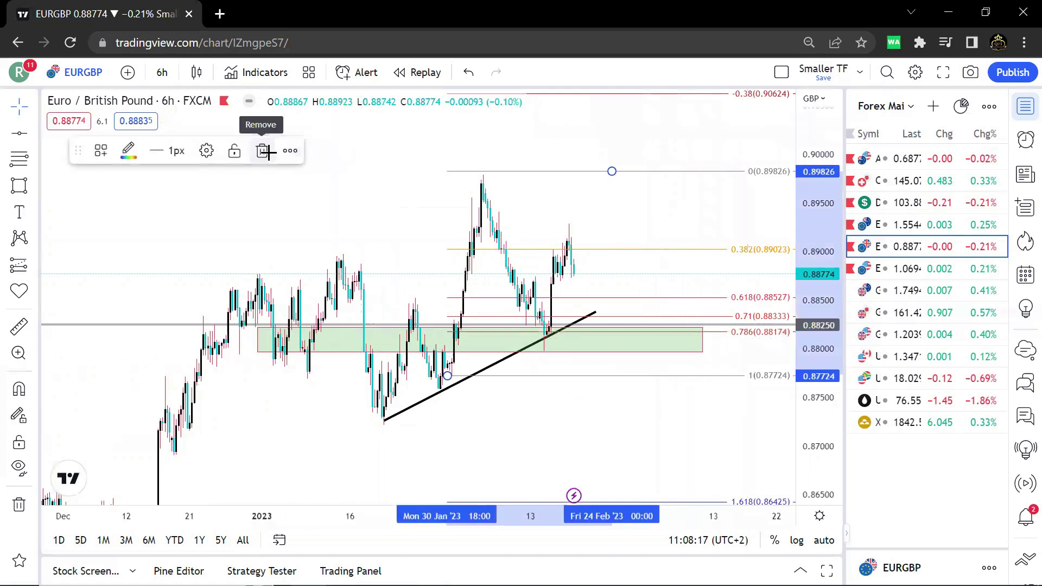
click(263, 151)
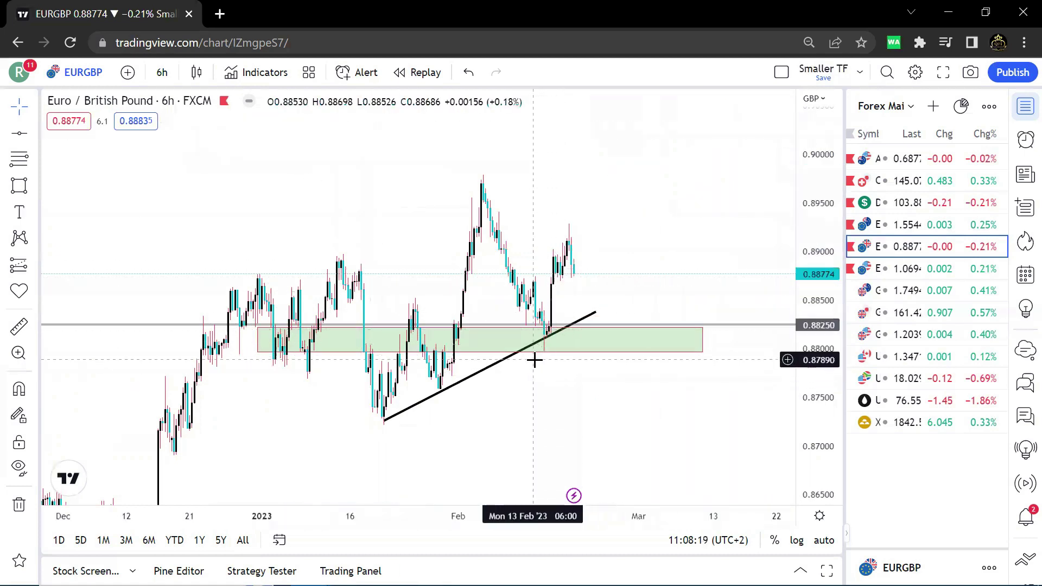
Step: Set the horizontal line's price to 0.88000
drag(770, 328, 768, 347)
double_click(768, 347)
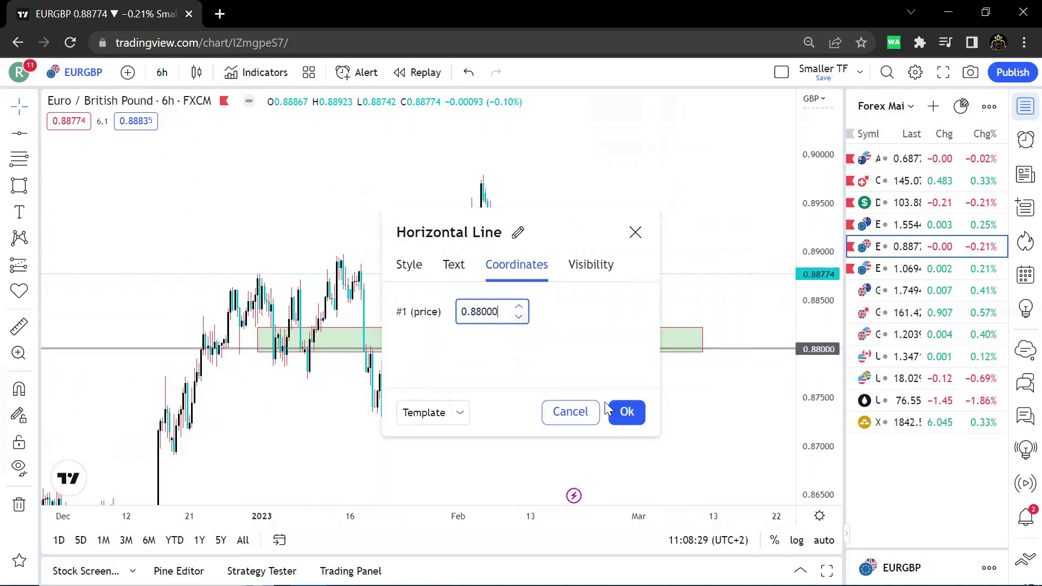
click(627, 412)
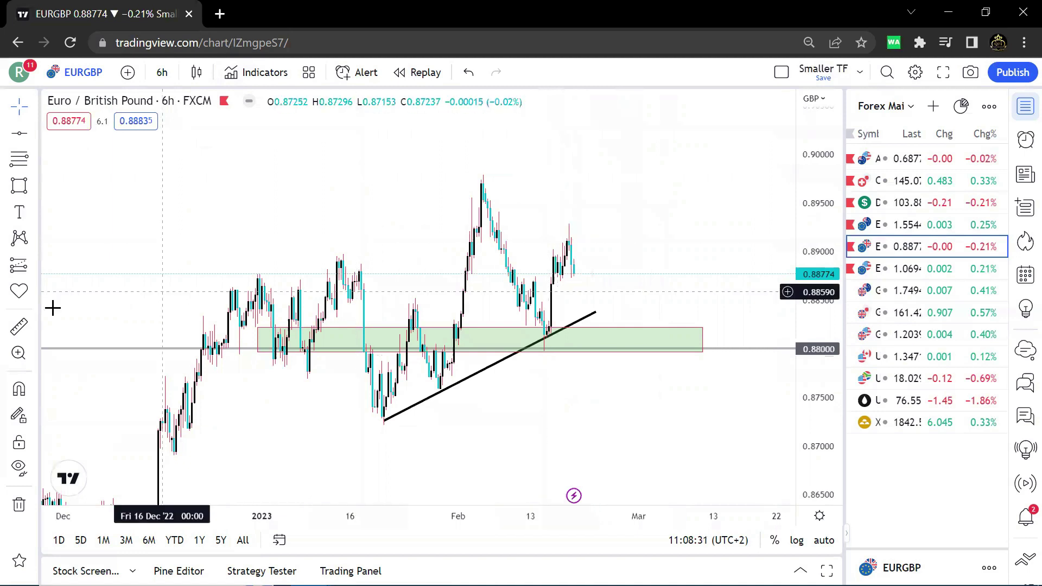
Step: Place a long position at the mid-February bounce with entry about 0.88244, target about 0.89268 and stop about 0.87950
click(19, 266)
click(82, 265)
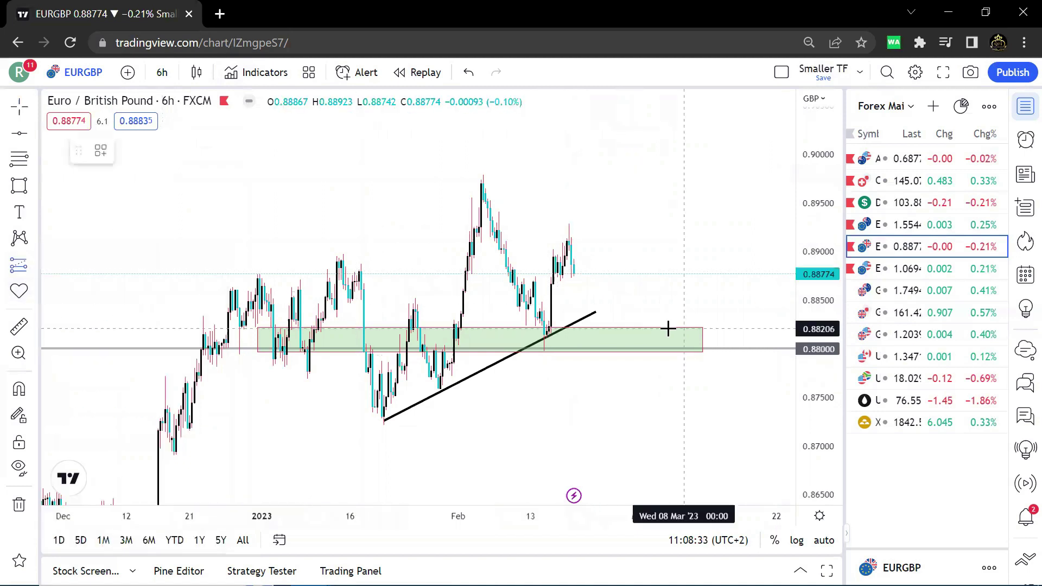
click(542, 326)
drag(542, 234, 543, 225)
drag(540, 380, 539, 353)
click(588, 433)
scroll(588, 433, up, 2)
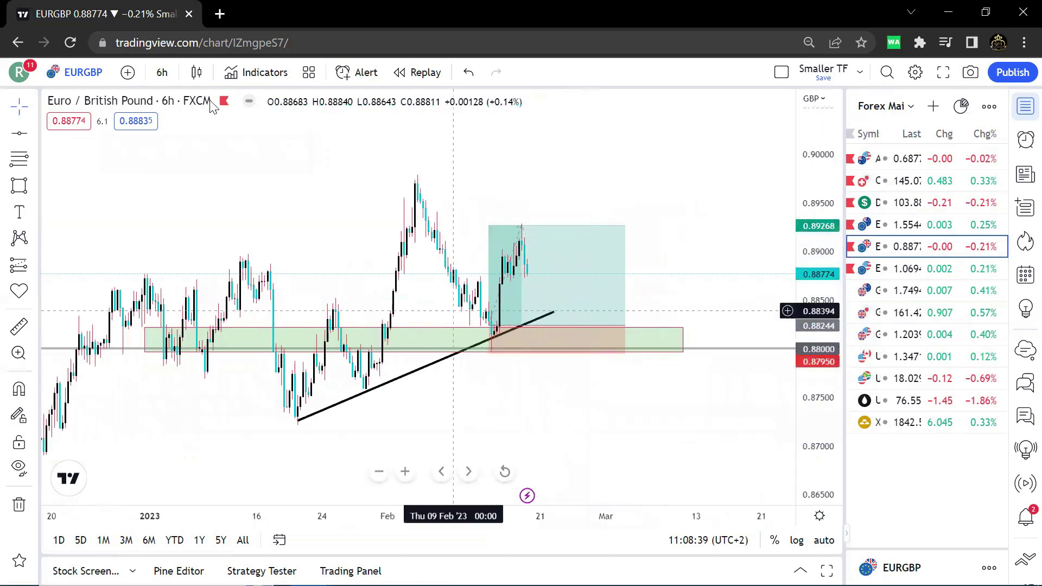
Step: Switch to the 4-hour timeframe and examine the long position against the support zone and trend line
click(161, 76)
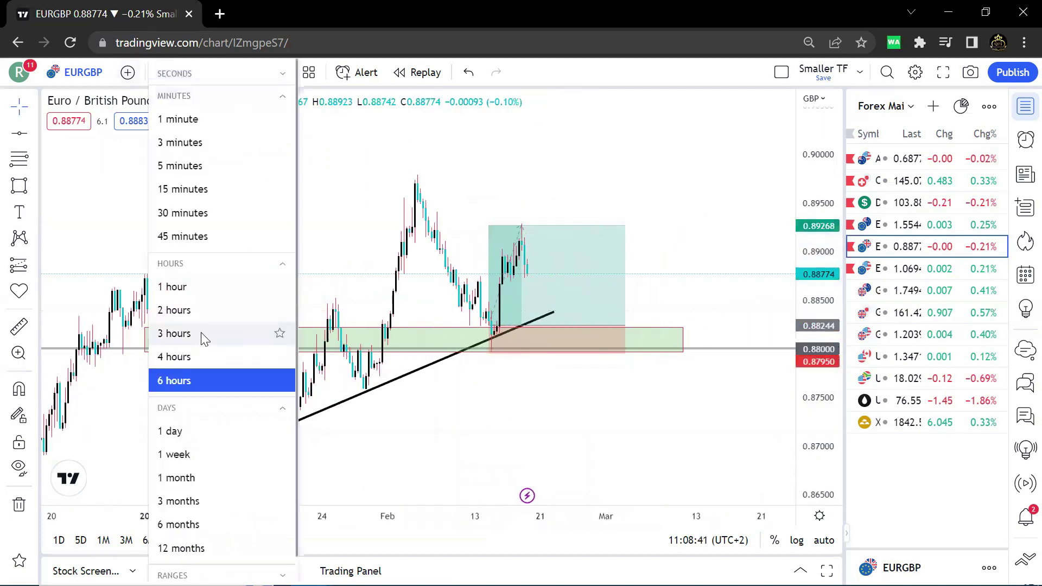
click(202, 356)
drag(450, 389, 764, 390)
scroll(764, 389, up, 4)
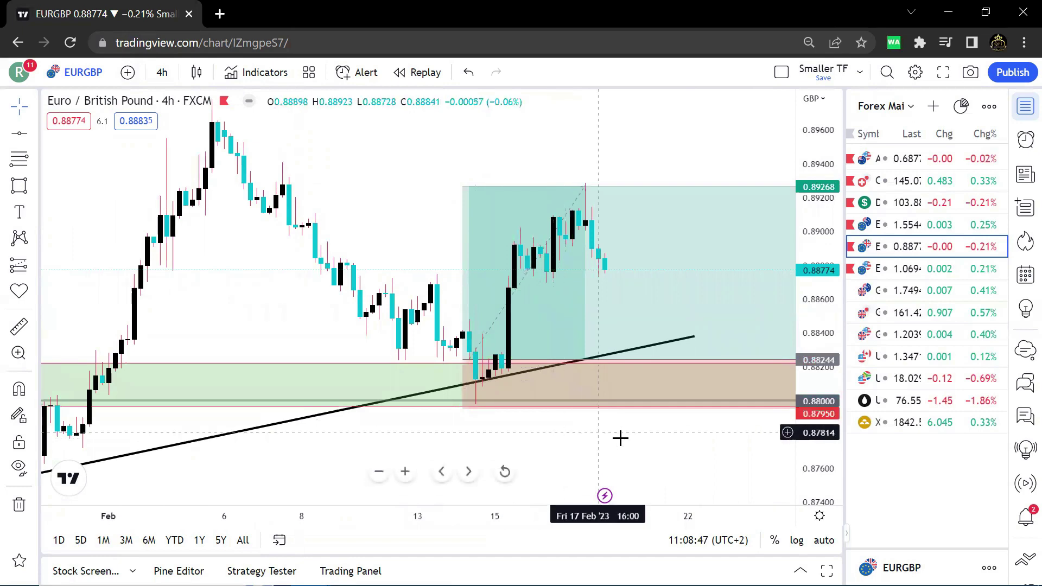
drag(619, 437, 533, 426)
scroll(707, 403, down, 4)
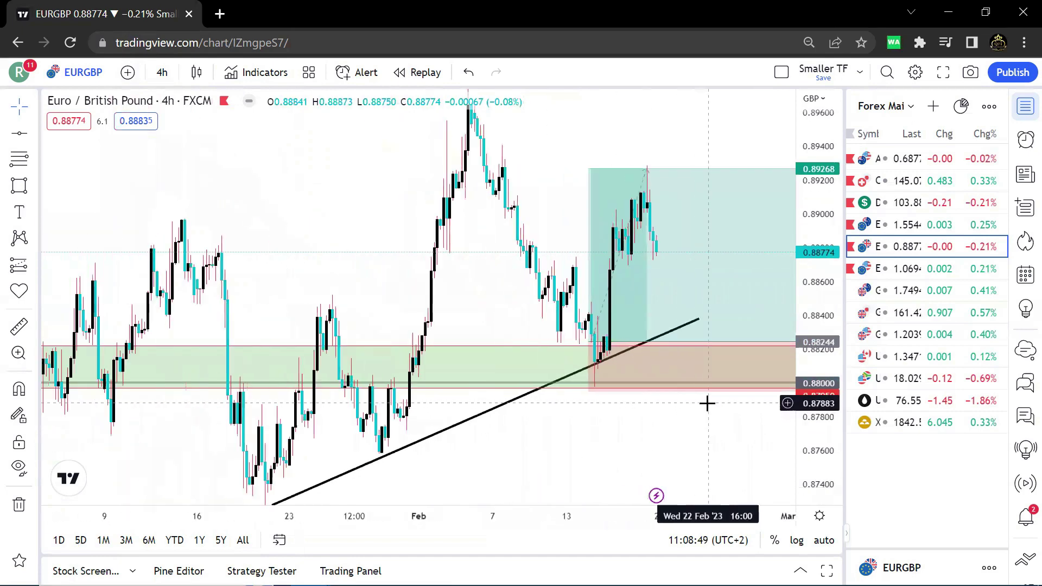
scroll(707, 401, up, 2)
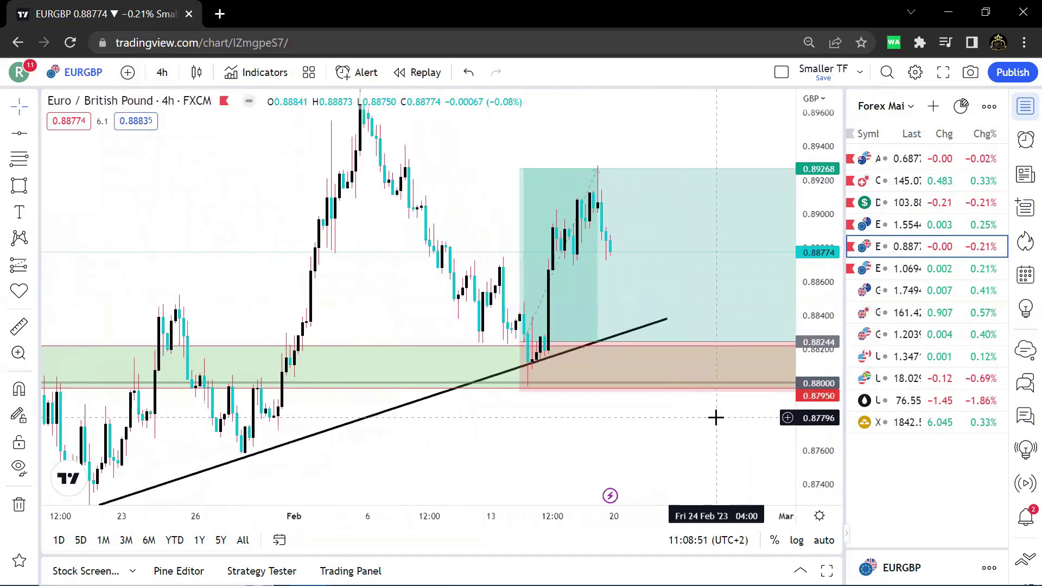
Step: Remove the long position from the 4-hour chart
drag(801, 368, 807, 392)
click(728, 295)
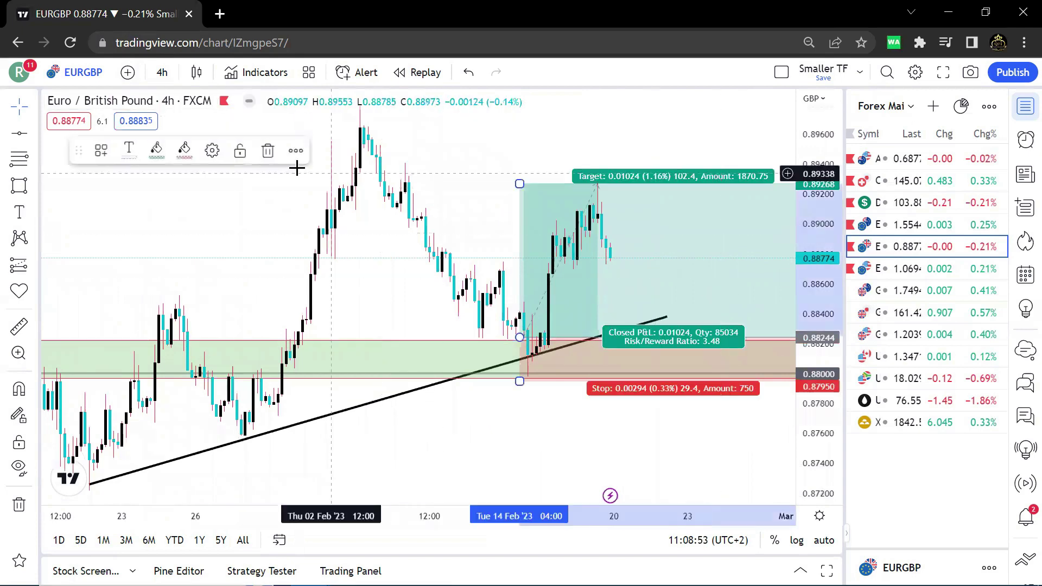
click(268, 151)
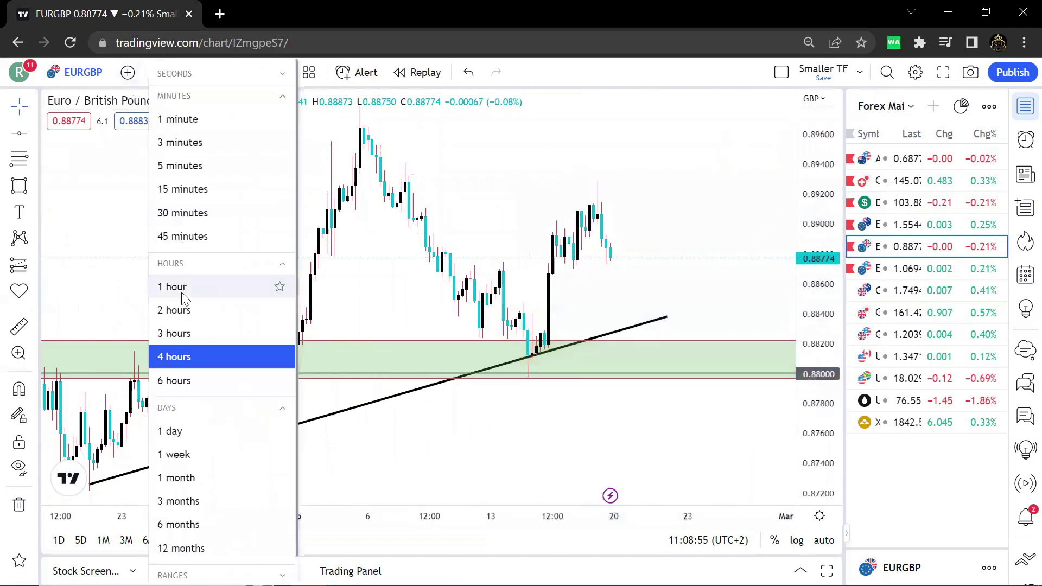
Step: Switch to the 1-hour timeframe and frame the mid-February bounce from the support zone and trend line
click(163, 286)
drag(768, 277, 771, 357)
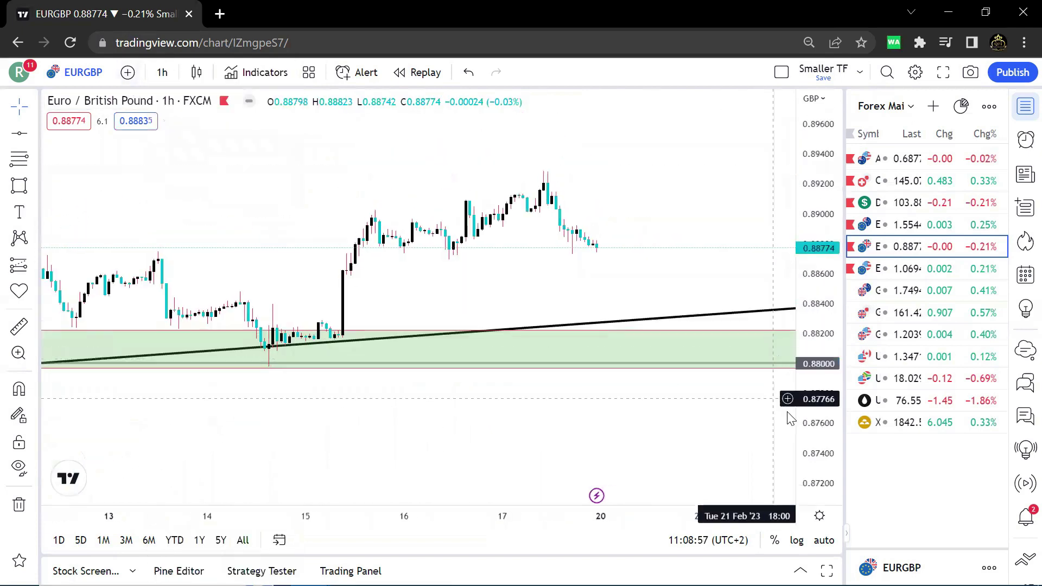
drag(809, 413, 802, 228)
scroll(579, 281, down, 5)
scroll(612, 280, up, 1)
drag(612, 280, 750, 285)
drag(812, 330, 811, 381)
scroll(656, 282, down, 2)
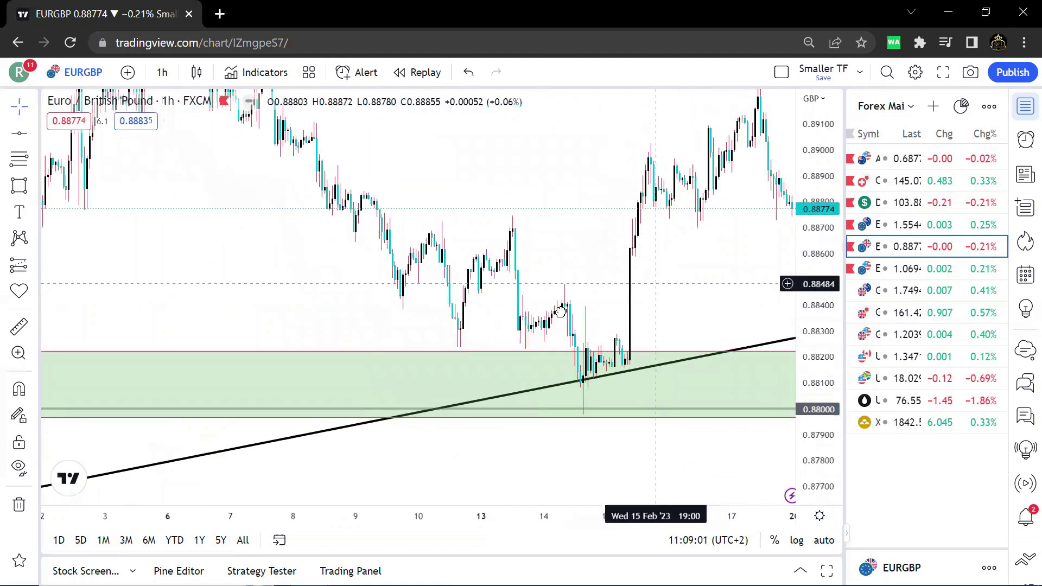
drag(655, 282, 576, 307)
Step: Place a long position on 13 February with entry about 0.88261, target about 0.89325 and stop about 0.87899
click(33, 260)
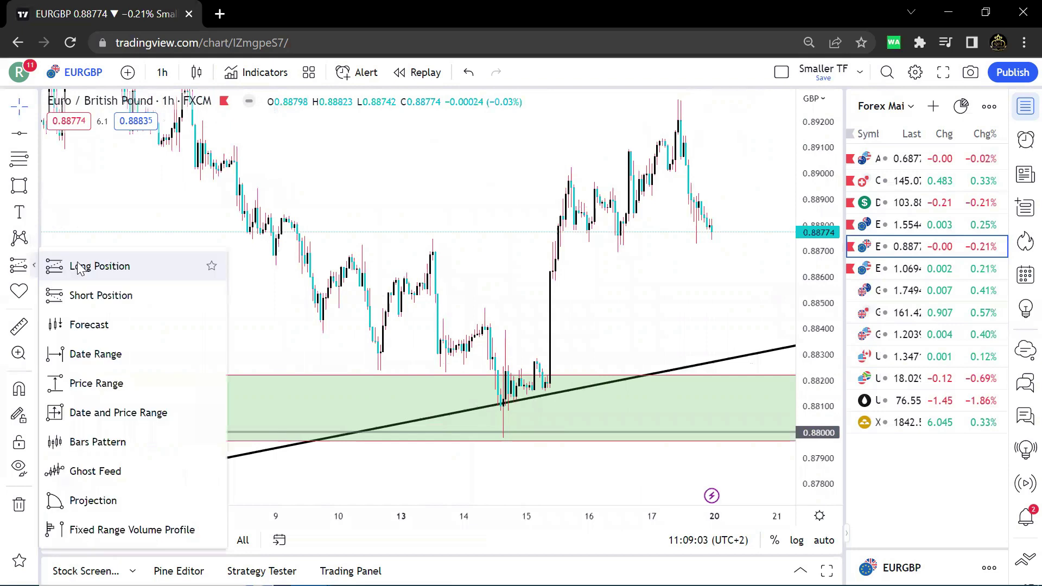
click(82, 267)
click(446, 365)
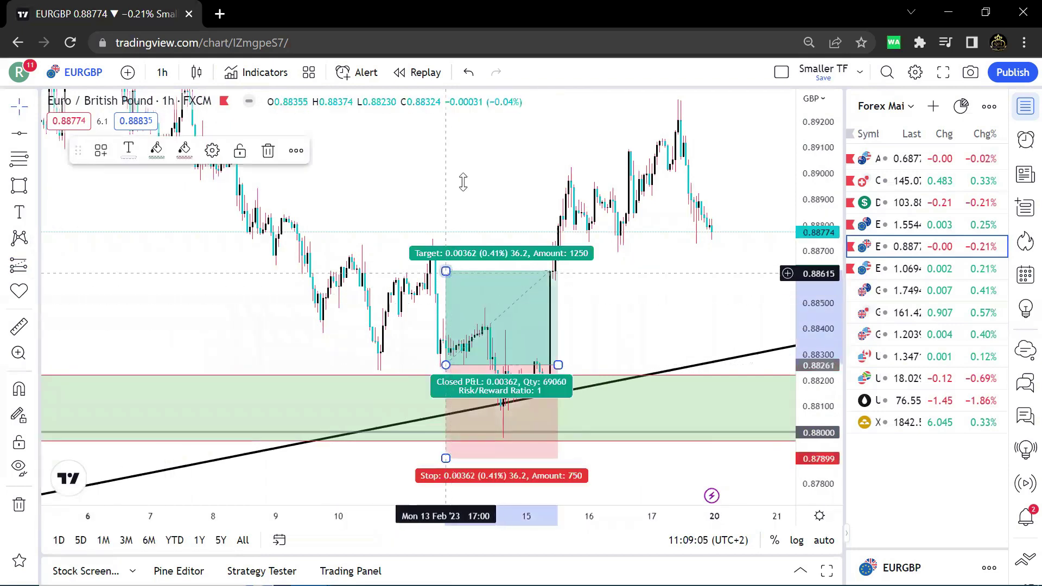
drag(451, 256, 476, 90)
mouse_move(710, 265)
mouse_down()
mouse_move(716, 204)
mouse_move(752, 193)
mouse_up()
drag(819, 395, 831, 476)
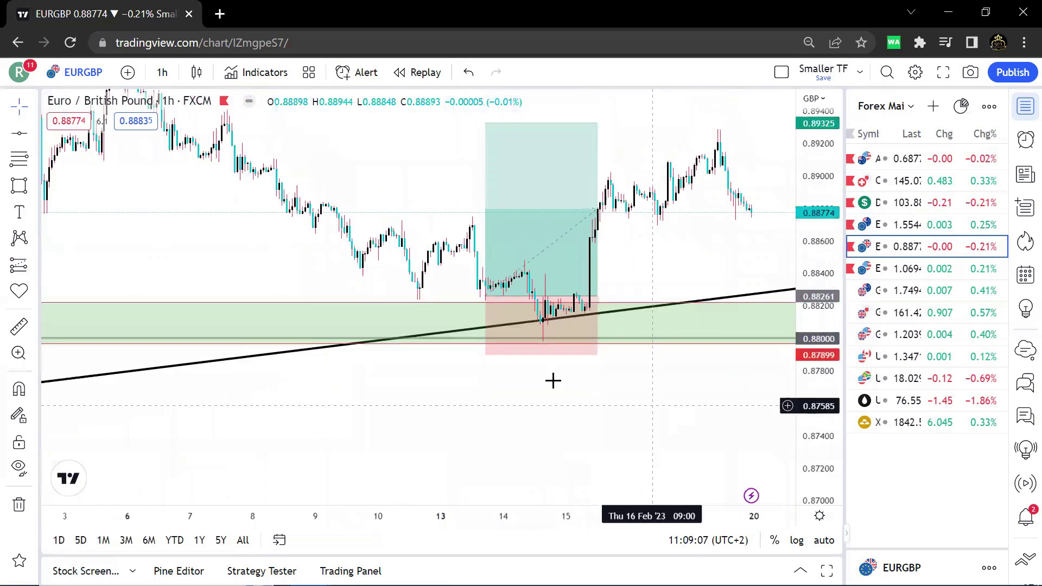
Step: Shift the long position's entry to about 0.88270 and raise the support zone to about 0.8799–0.8824
drag(505, 349, 512, 349)
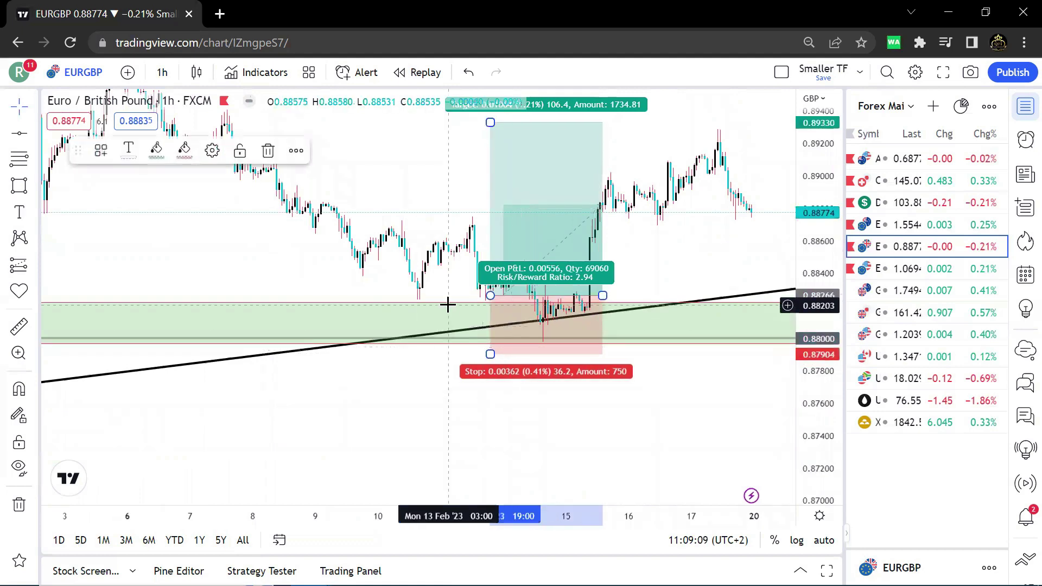
mouse_move(447, 305)
mouse_down()
mouse_move(493, 305)
mouse_move(482, 299)
mouse_up()
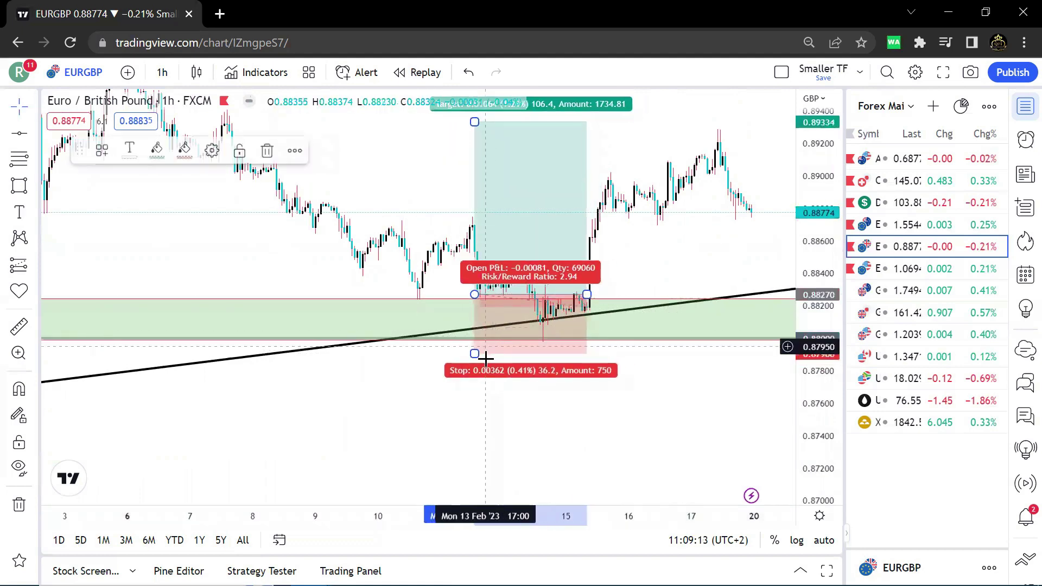
click(509, 392)
drag(683, 410, 619, 426)
scroll(619, 426, down, 3)
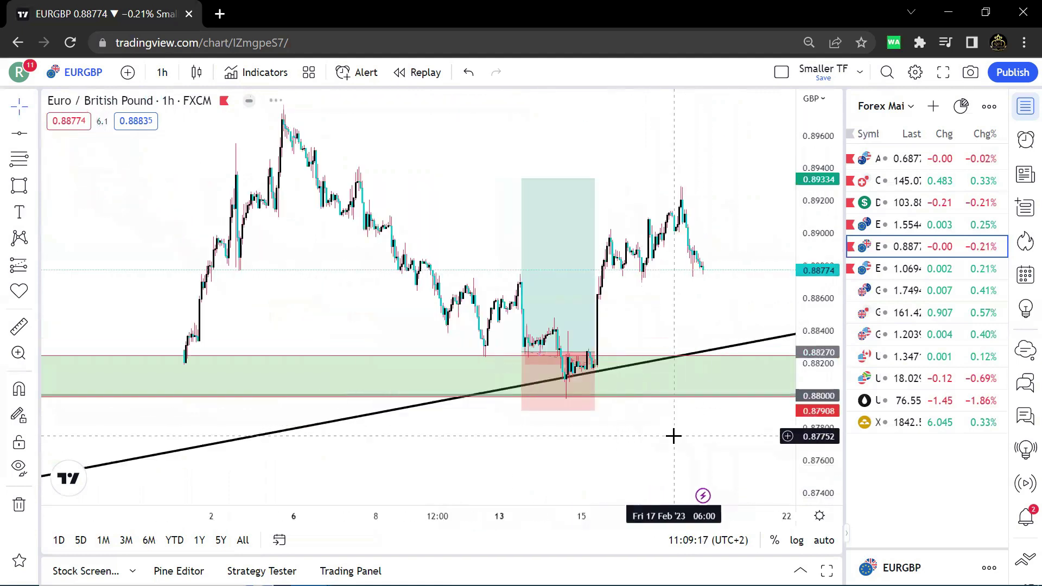
Step: Extend the long position to 21 February and adjust its target to about 0.89281 and its stop to about 0.87923
click(576, 268)
drag(595, 352, 751, 352)
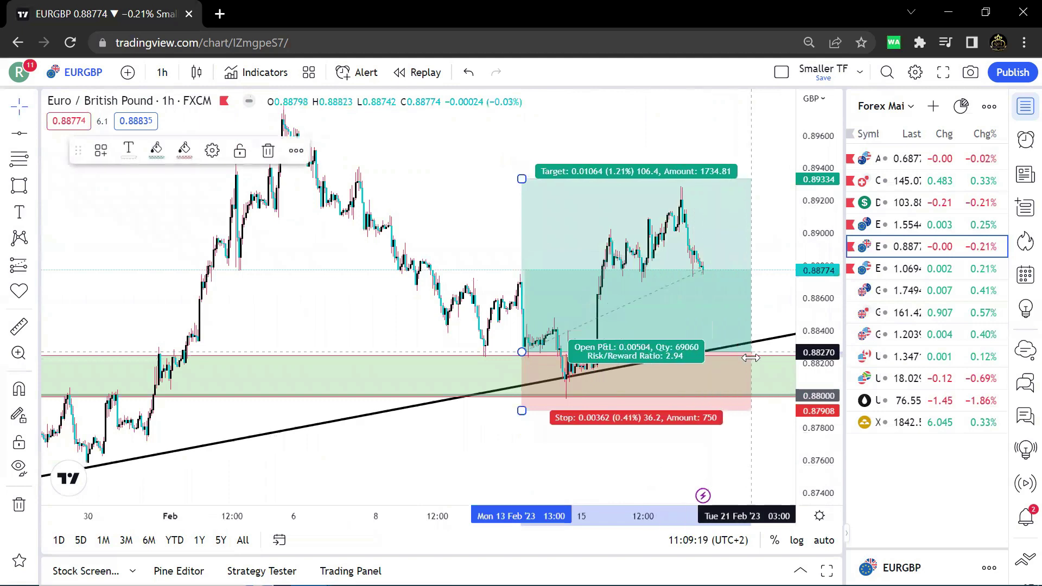
drag(521, 178, 530, 188)
click(493, 139)
scroll(438, 261, up, 1)
drag(494, 411, 494, 407)
click(488, 438)
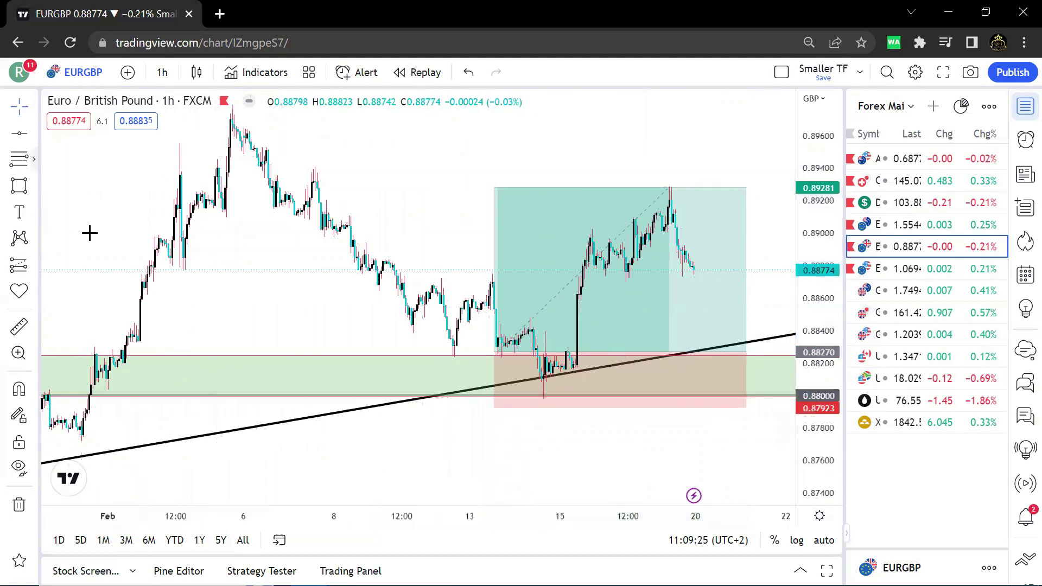
Step: Add a second horizontal line inside the support zone at about 0.8806
click(26, 140)
click(249, 392)
drag(259, 389, 260, 385)
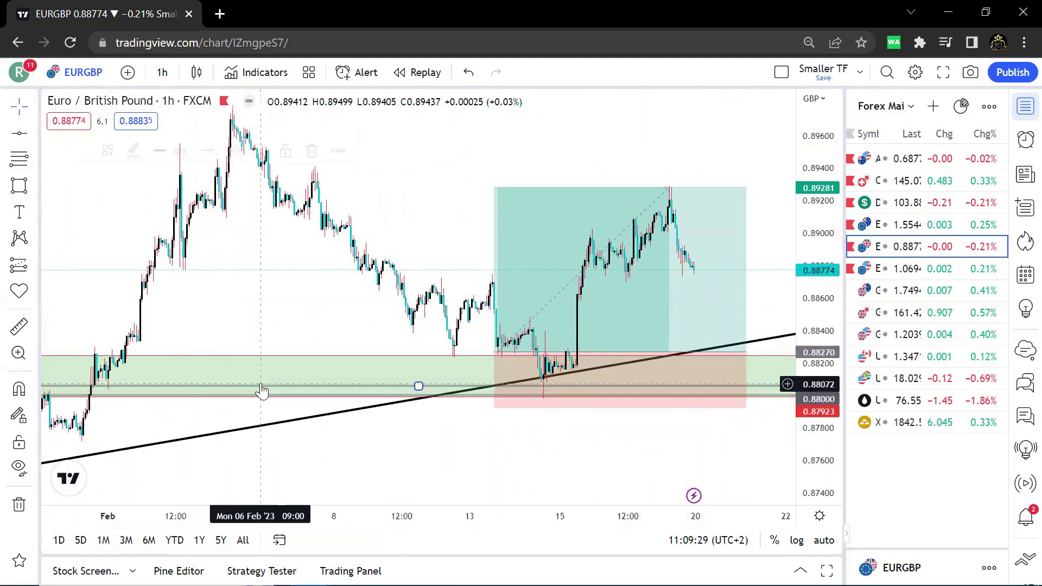
Step: Move the long position's entry to about 0.88059 on 14 February and lower its target to about 0.88465
scroll(309, 407, down, 4)
scroll(369, 419, up, 4)
mouse_move(506, 352)
mouse_down()
mouse_move(513, 388)
mouse_move(529, 356)
mouse_move(528, 386)
mouse_up()
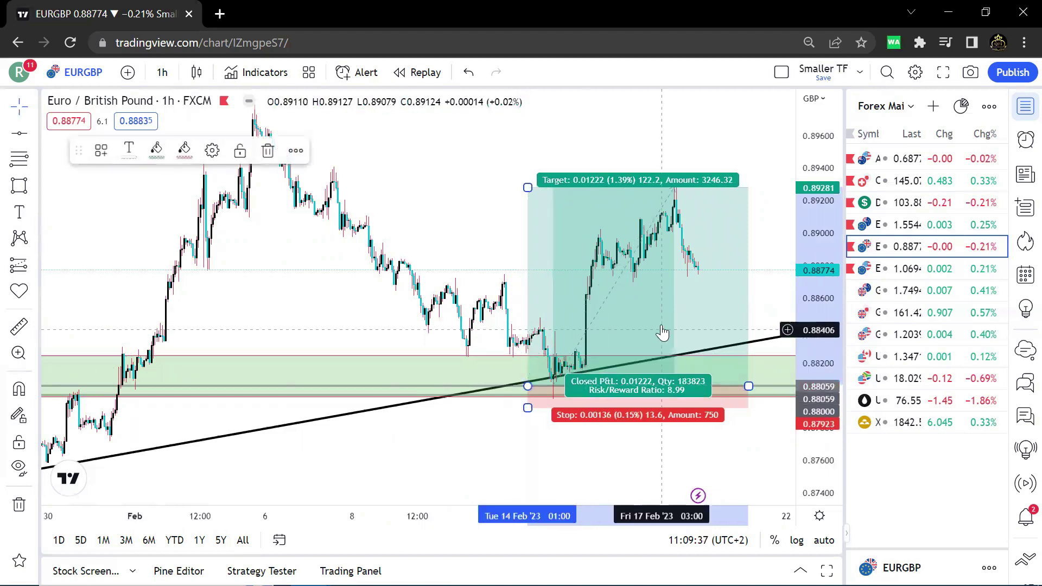
drag(526, 187, 525, 321)
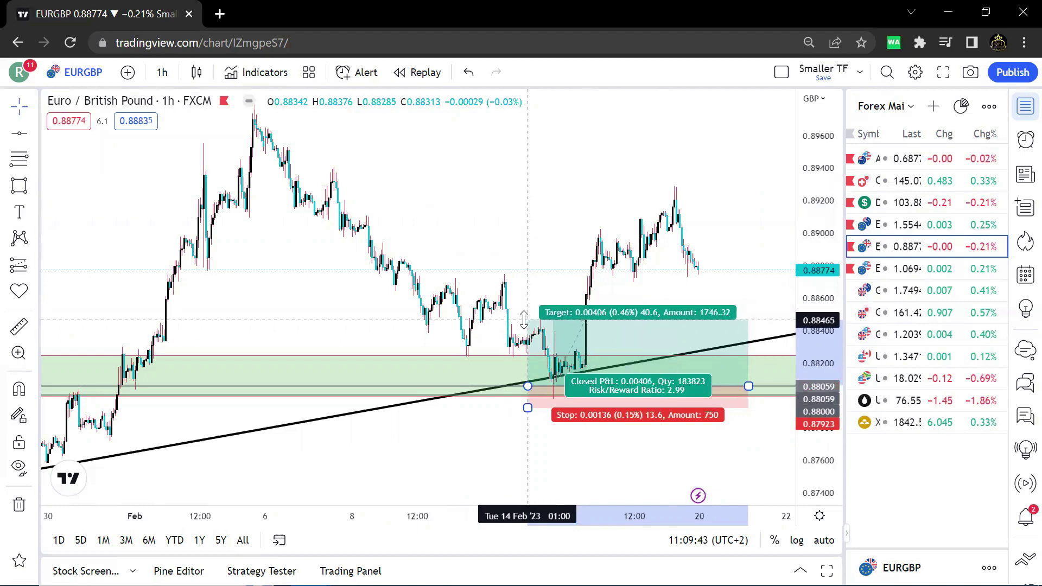
Step: Remove the long position from the EURGBP chart
click(517, 229)
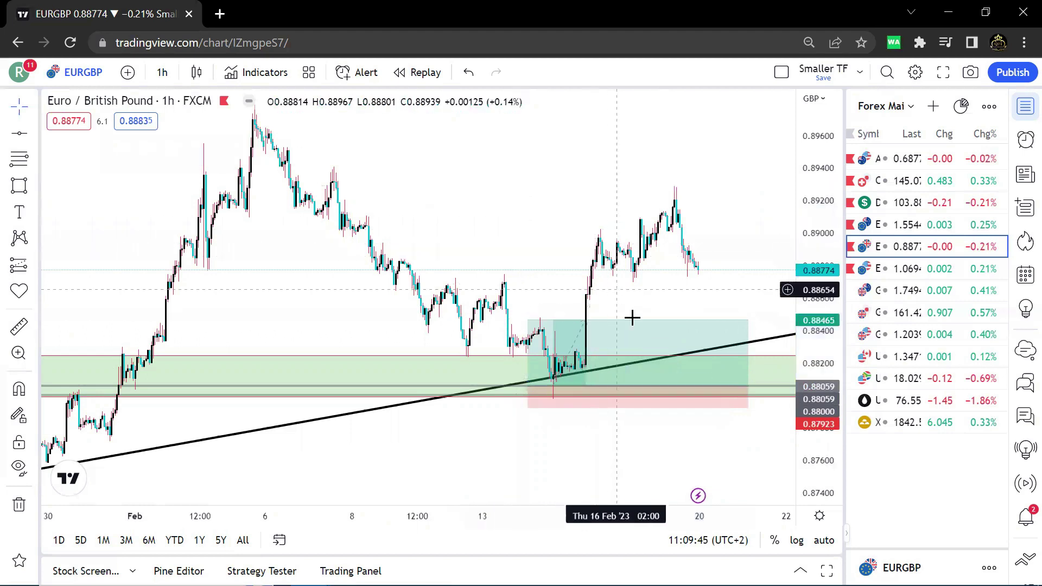
click(631, 367)
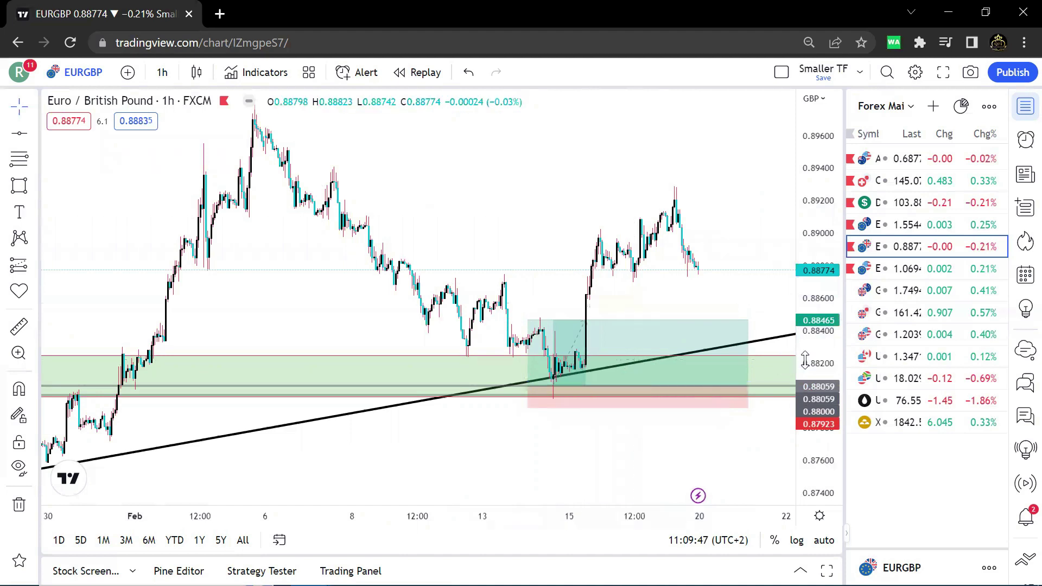
click(542, 291)
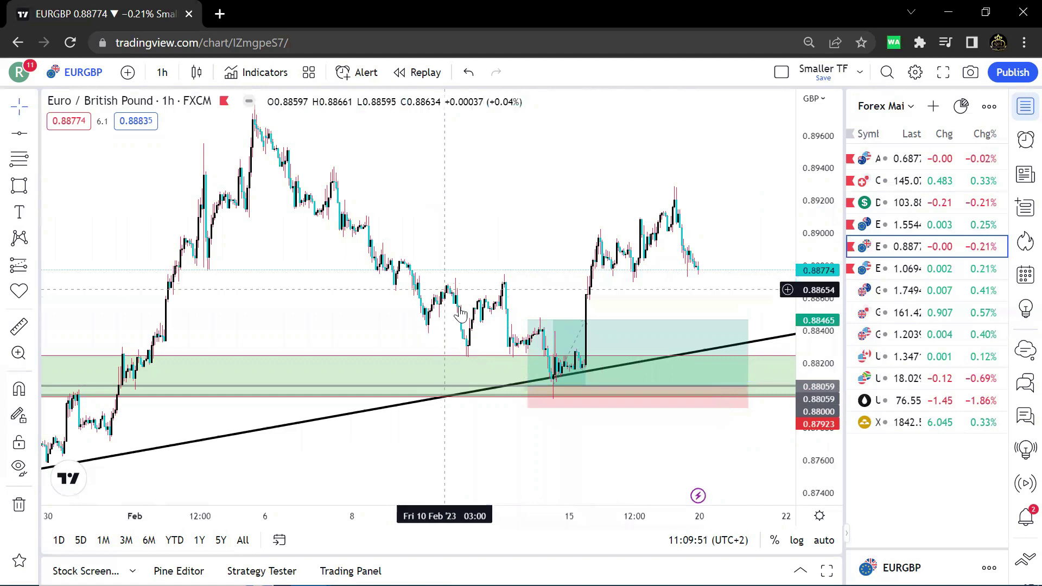
click(558, 340)
click(266, 151)
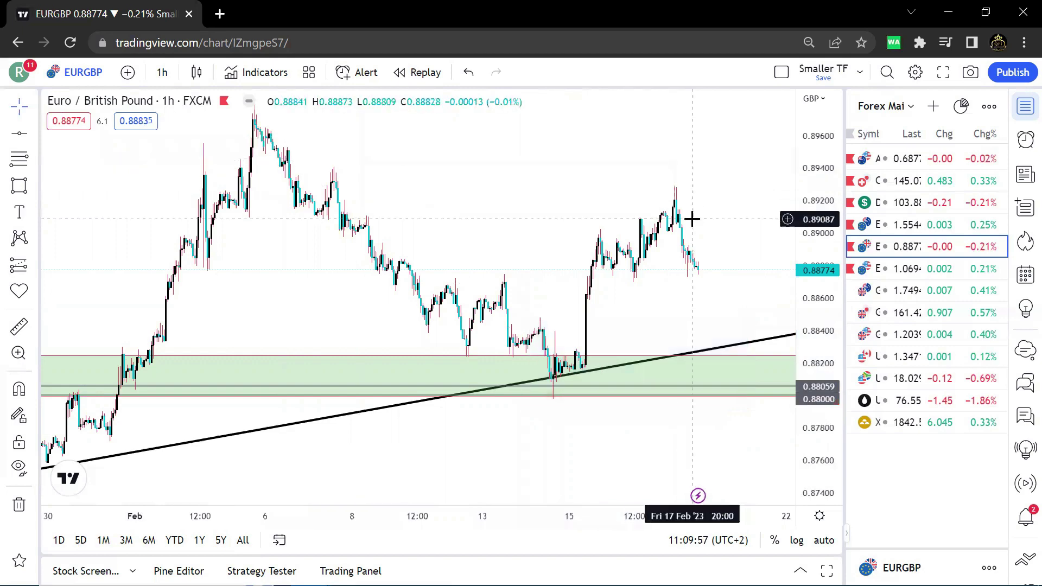
Step: Open the EURUSD chart and switch it to the 4-hour timeframe
click(901, 270)
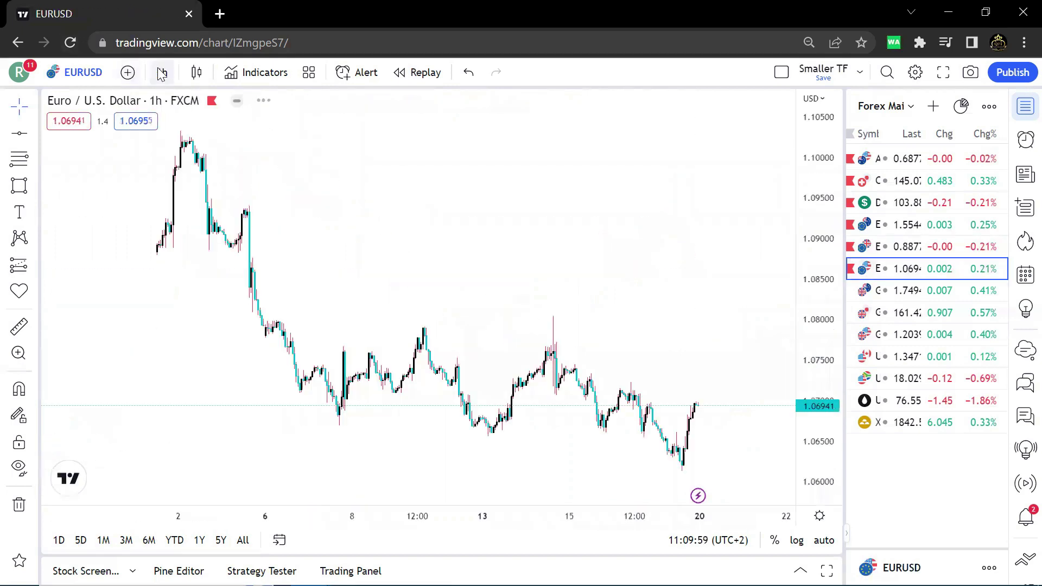
click(162, 72)
click(205, 357)
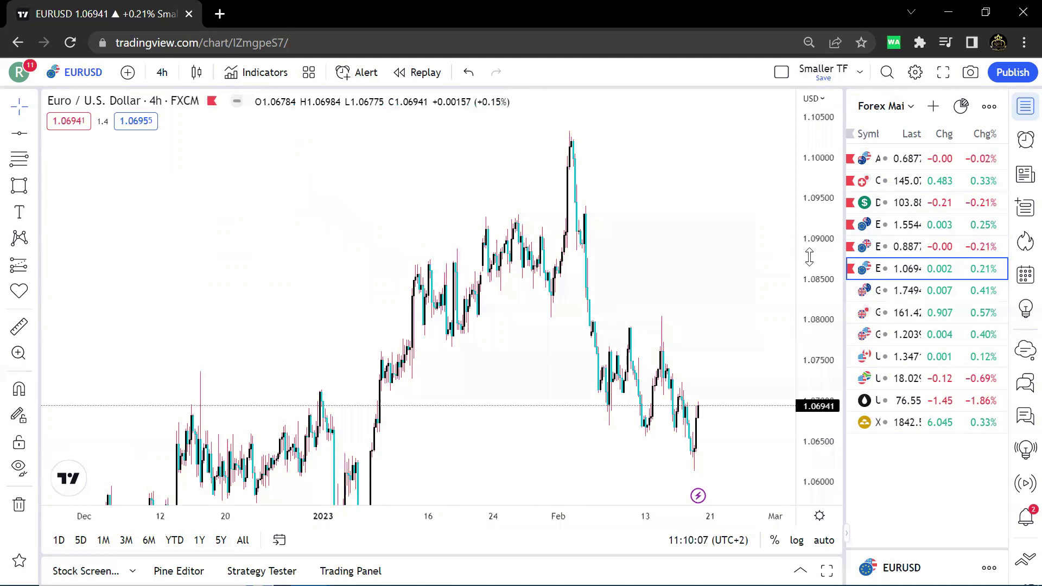
scroll(623, 253, up, 2)
drag(576, 235, 551, 214)
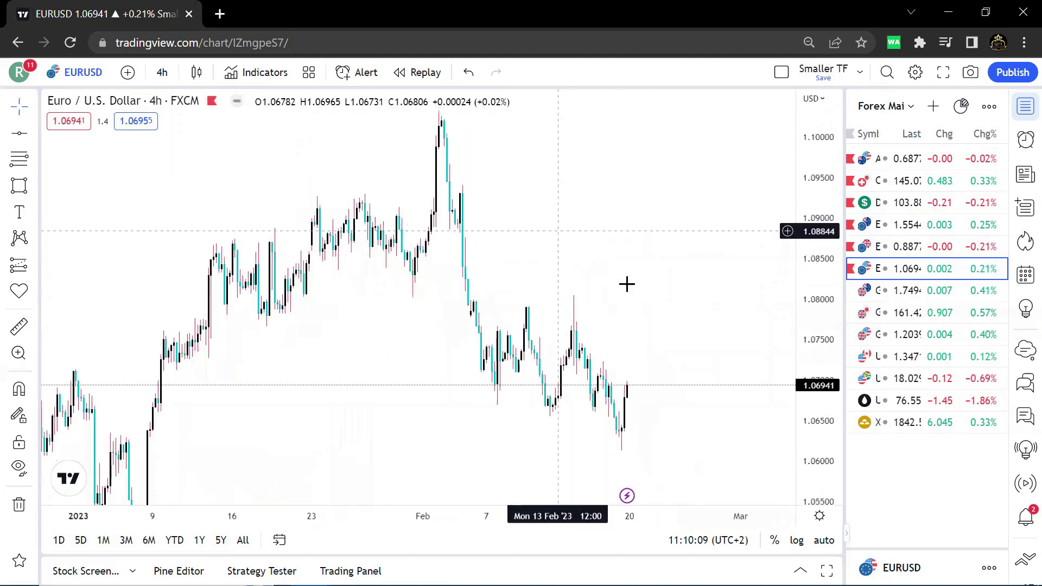
Step: Draw a rectangular zone at about 1.0765–1.0783 from about 12 January to just past the latest candles
click(18, 188)
click(187, 313)
click(664, 328)
click(650, 246)
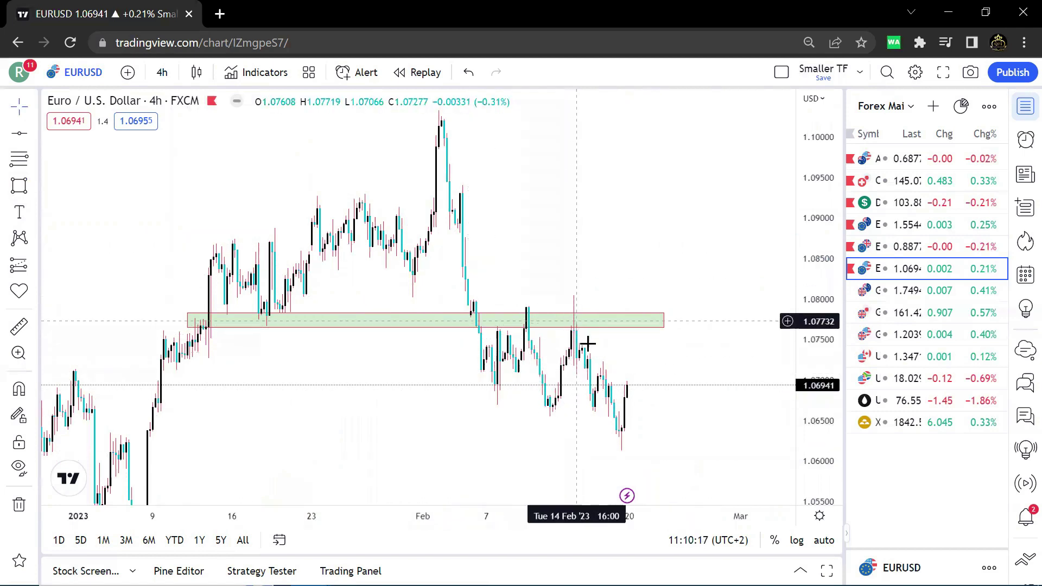
Step: Add a Fibonacci retracement from 1.09414 down to 1.06666 and move the zone up to about 1.0773–1.0791
scroll(565, 386, up, 4)
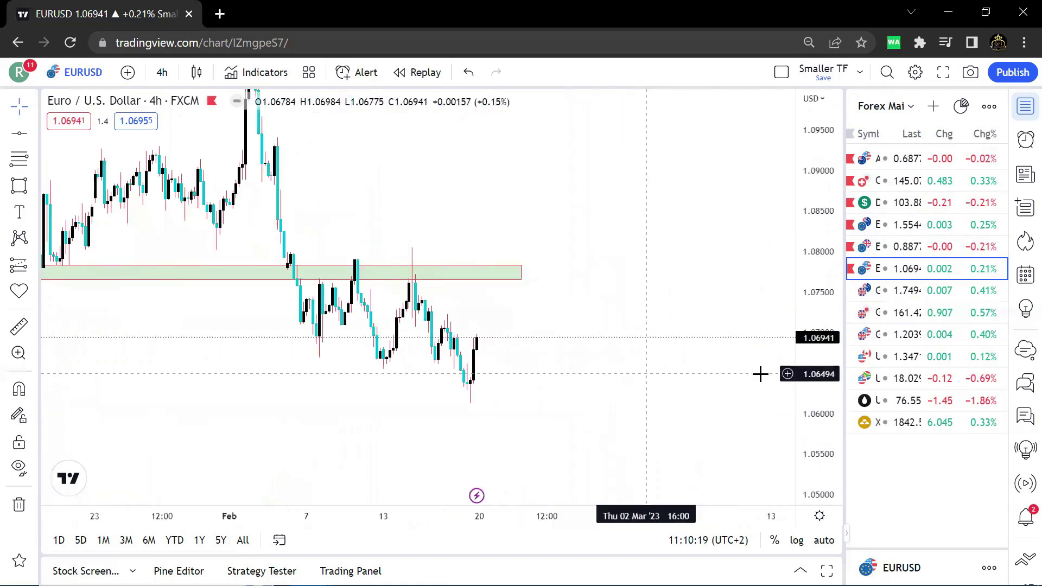
scroll(684, 351, down, 3)
click(19, 156)
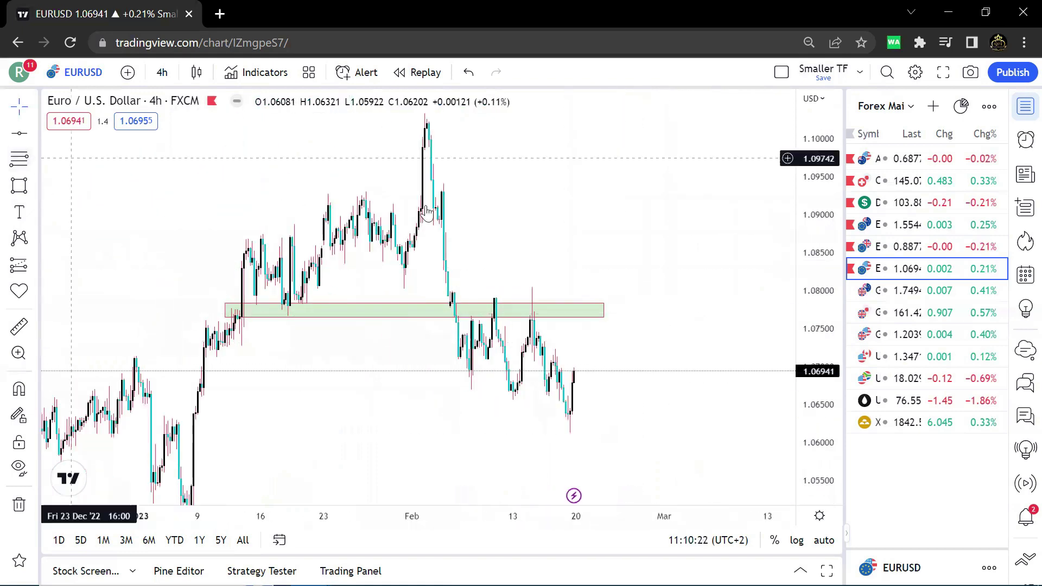
click(620, 391)
drag(578, 309, 610, 304)
click(631, 337)
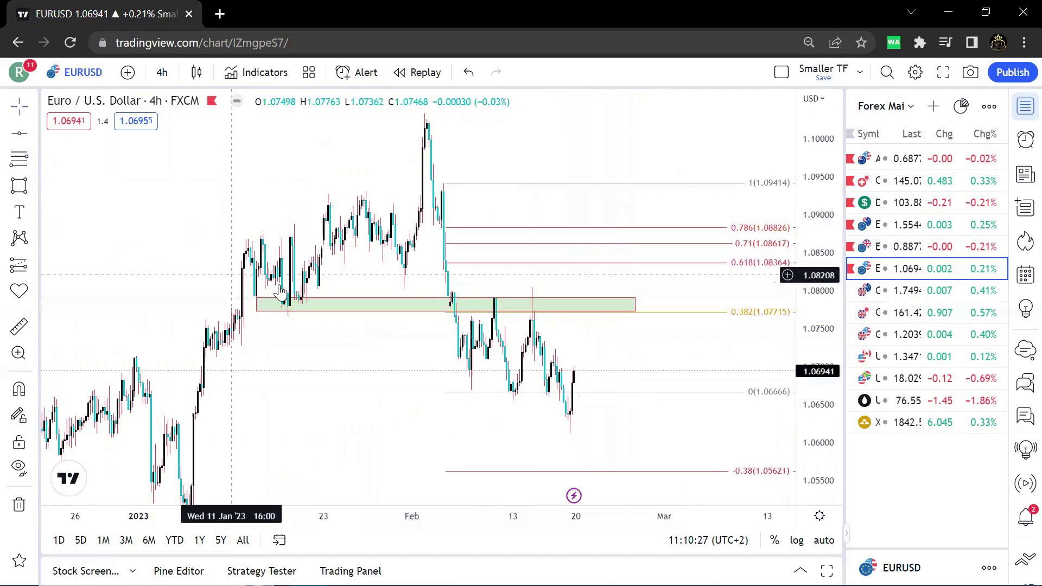
Step: Add a horizontal line inside the zone and set its price to 1.07750
key(alt+t)
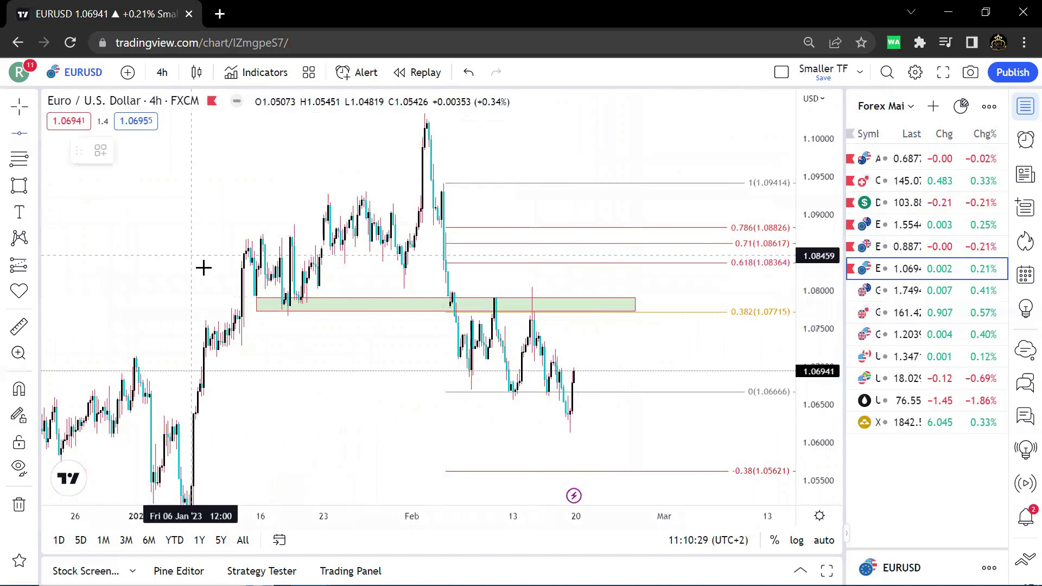
click(297, 327)
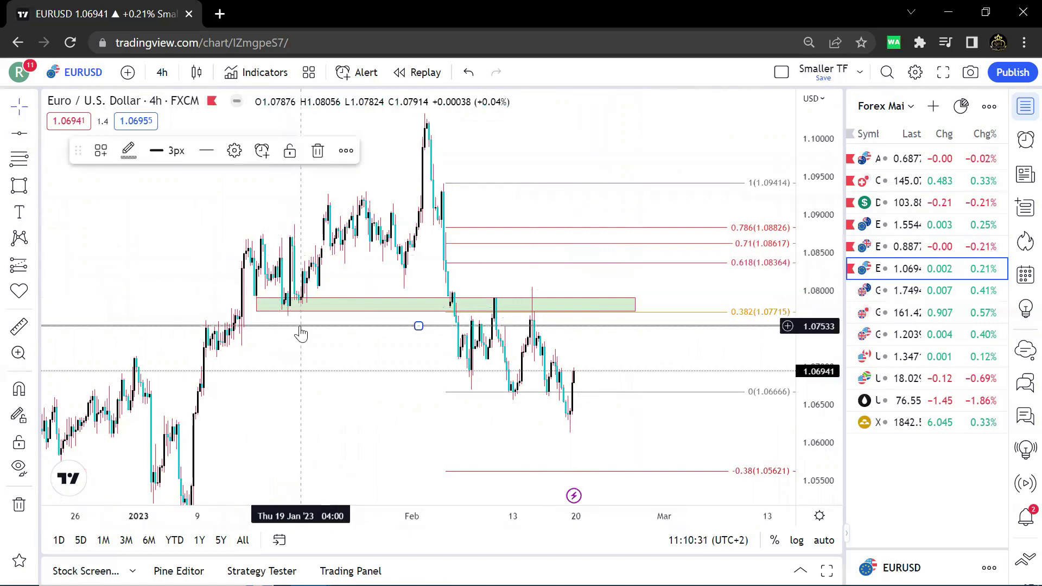
double_click(314, 326)
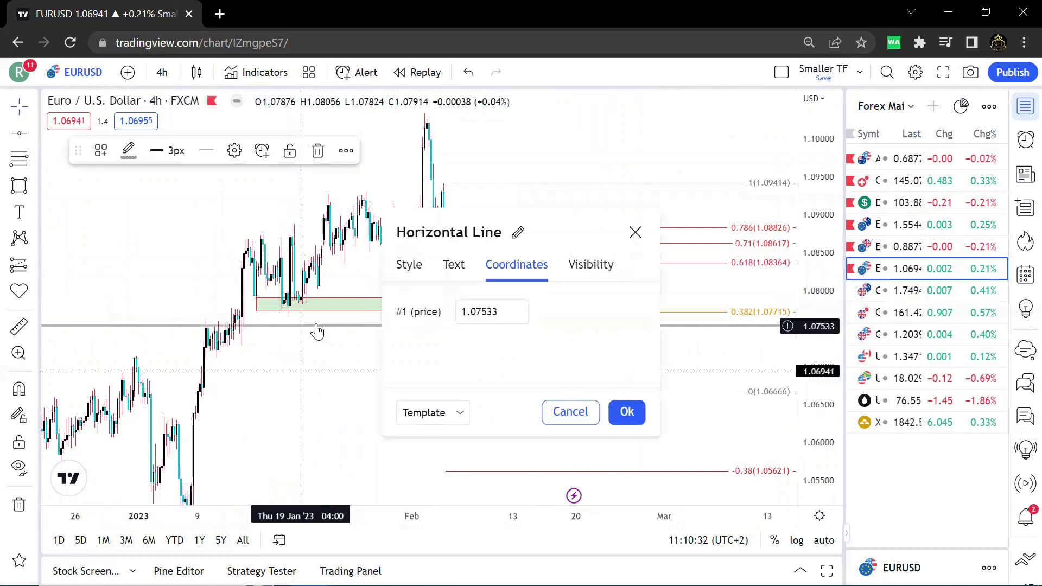
click(628, 413)
drag(705, 326, 711, 305)
double_click(711, 306)
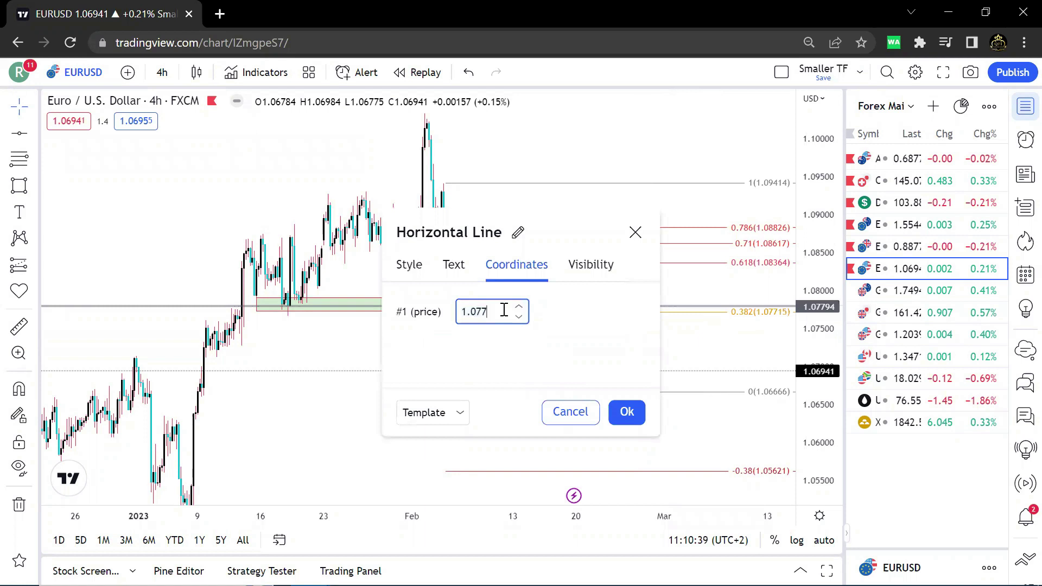
click(628, 412)
Step: Delete the Fibonacci retracement from the EURUSD chart
scroll(619, 344, up, 4)
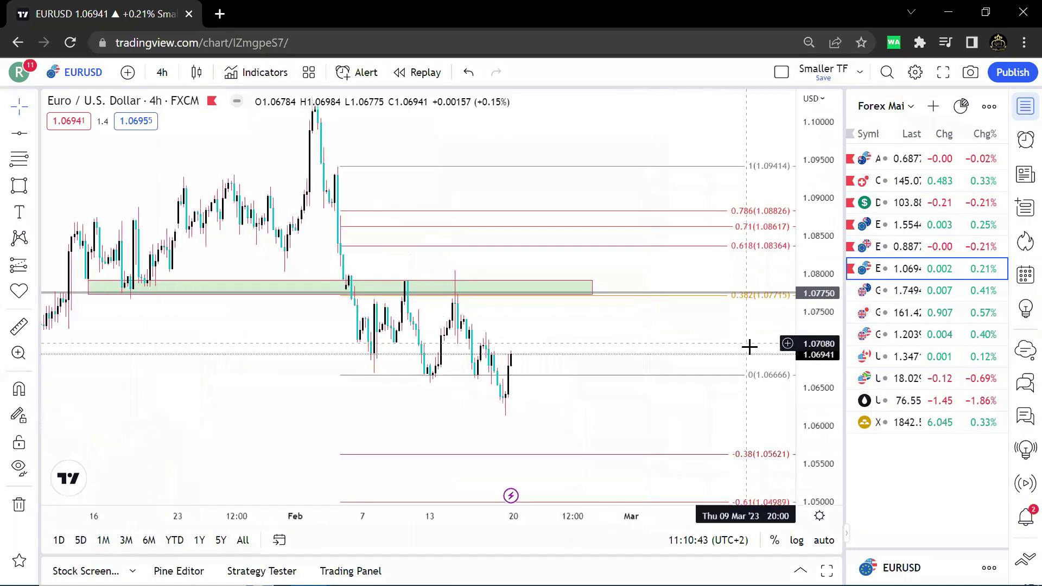
click(764, 377)
key(Delete)
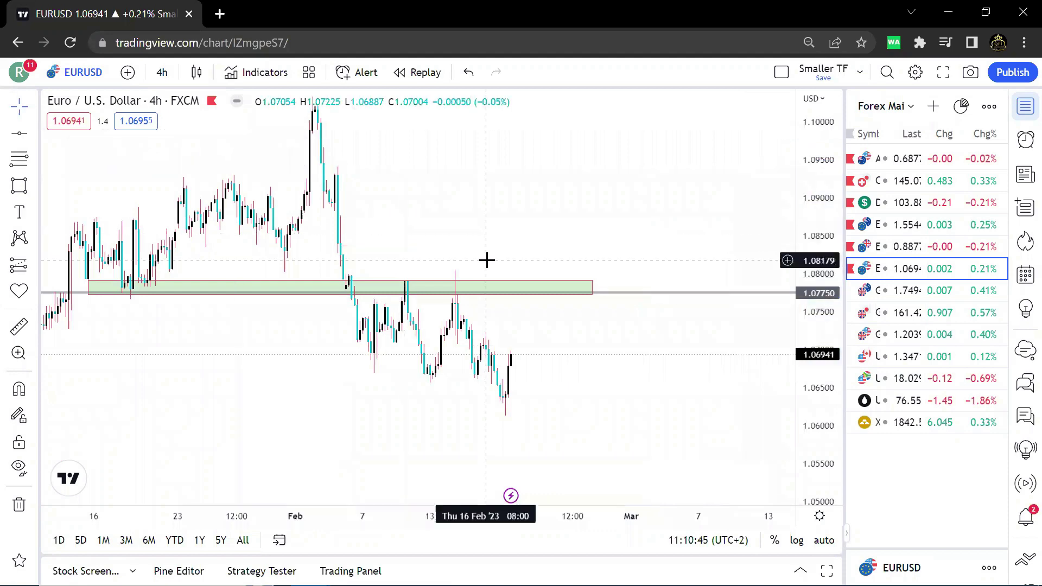
scroll(486, 260, down, 2)
click(33, 185)
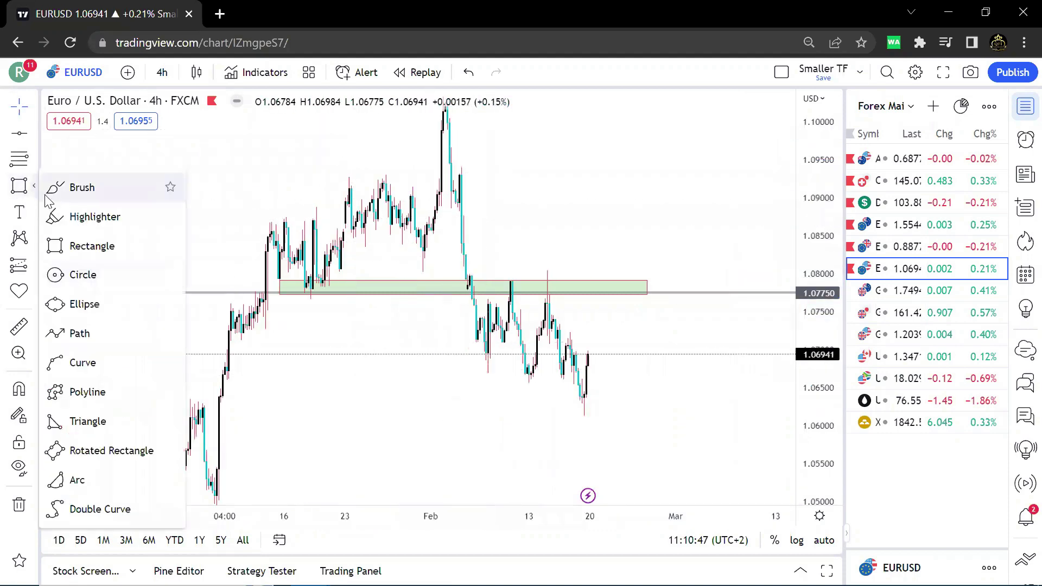
click(82, 245)
click(22, 112)
scroll(92, 135, up, 2)
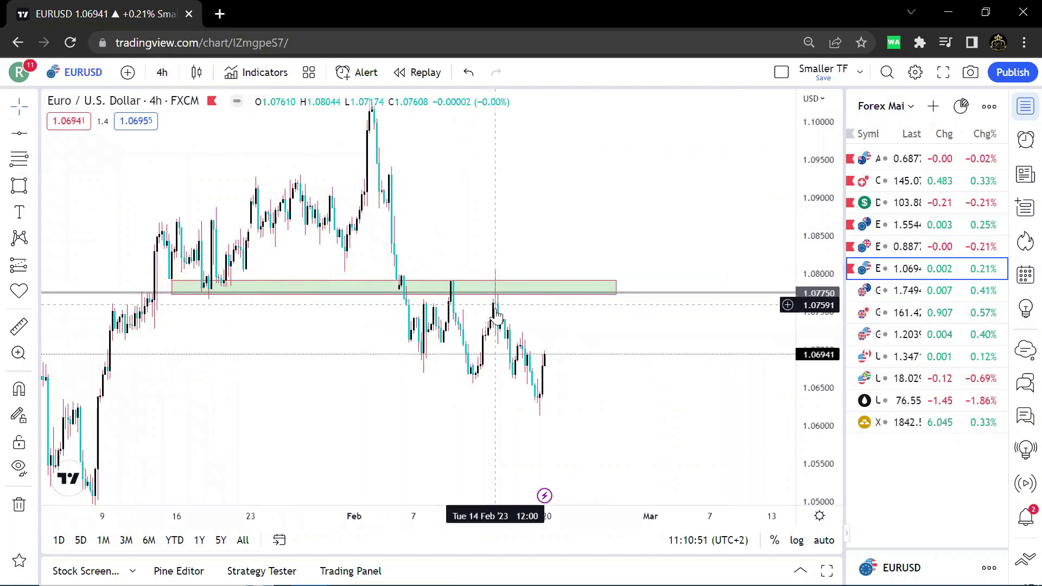
Step: Switch the EURUSD chart to the 1-hour timeframe
click(162, 72)
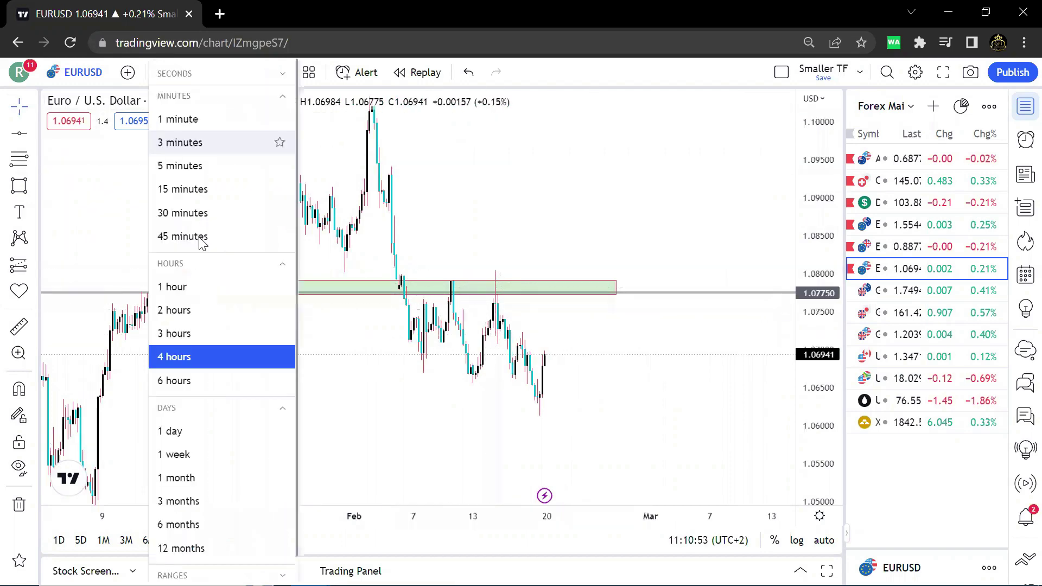
click(197, 296)
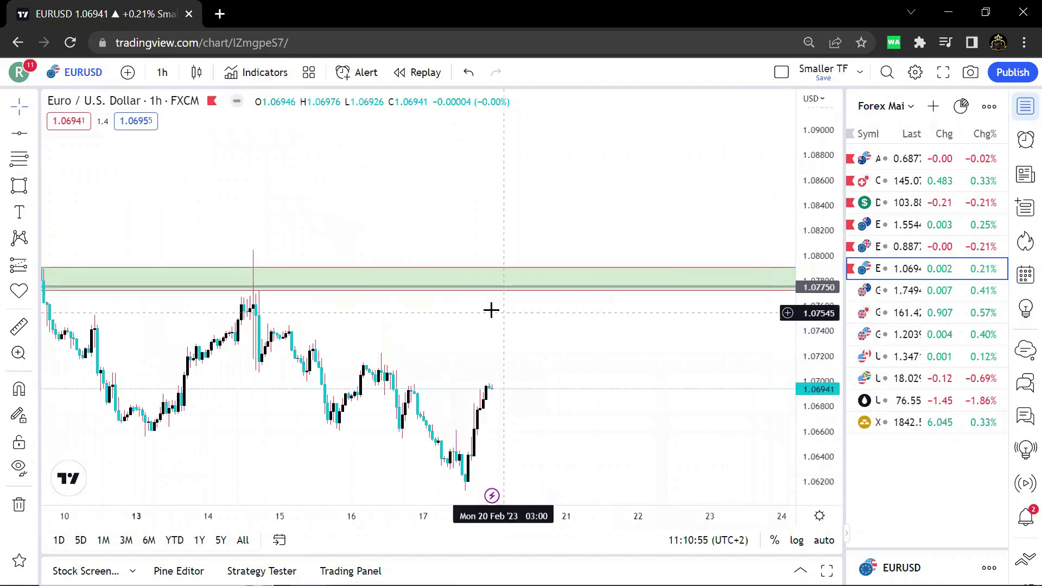
drag(491, 310, 726, 272)
scroll(728, 273, down, 2)
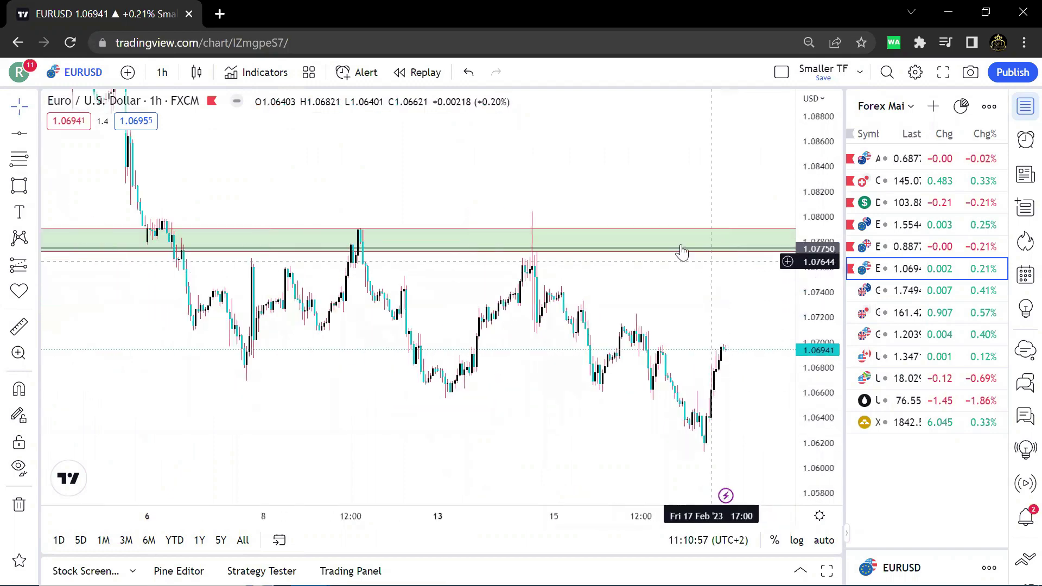
Step: Lower the horizontal line to about 1.07674, just below the zone
scroll(581, 282, up, 2)
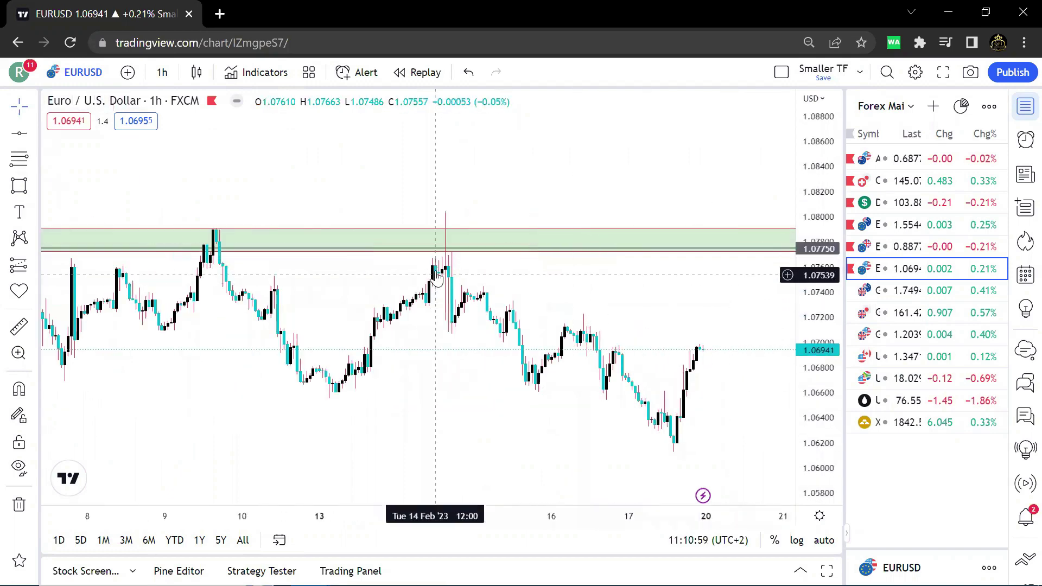
scroll(540, 257, down, 2)
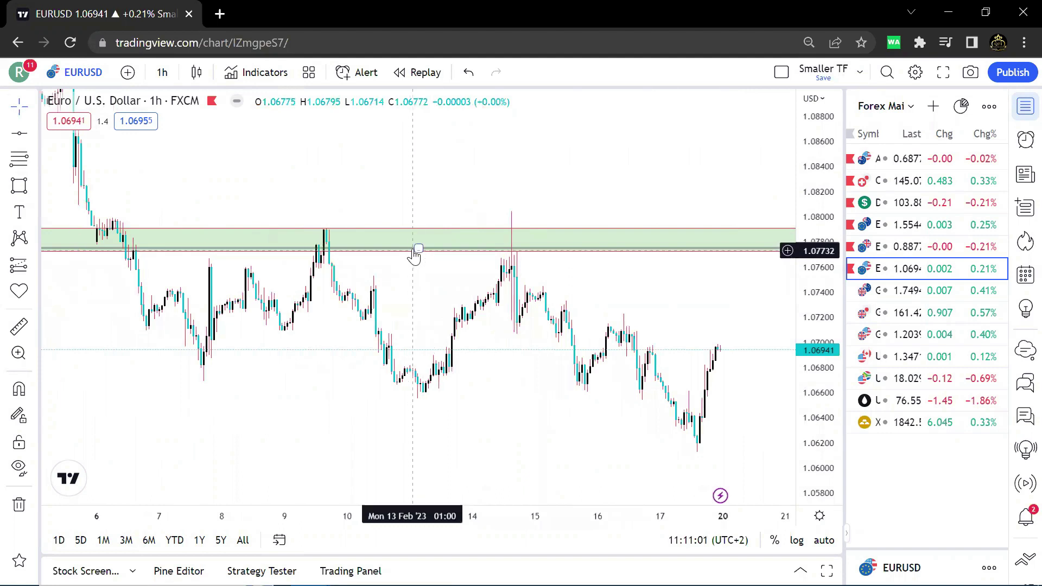
drag(417, 247, 425, 258)
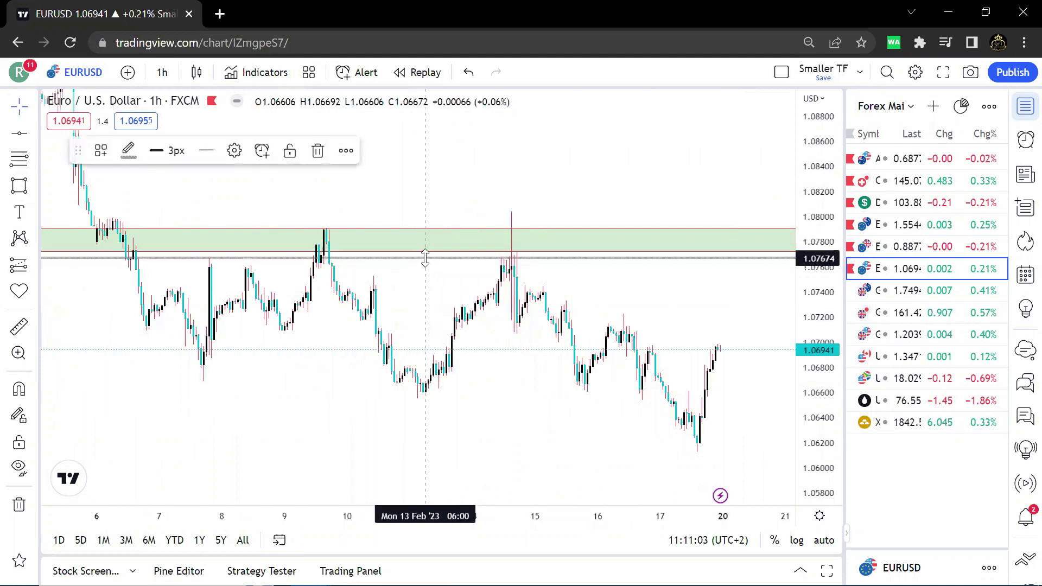
click(424, 274)
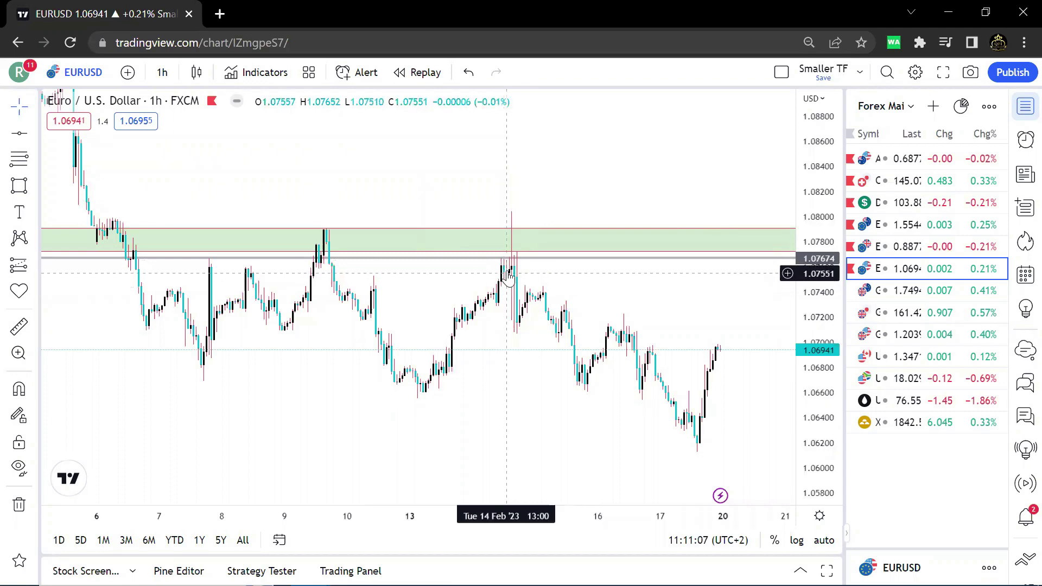
Step: Place a short position on 14 February with entry at about 1.07621, stop at about 1.08058 and target at about 1.07237
scroll(326, 260, up, 3)
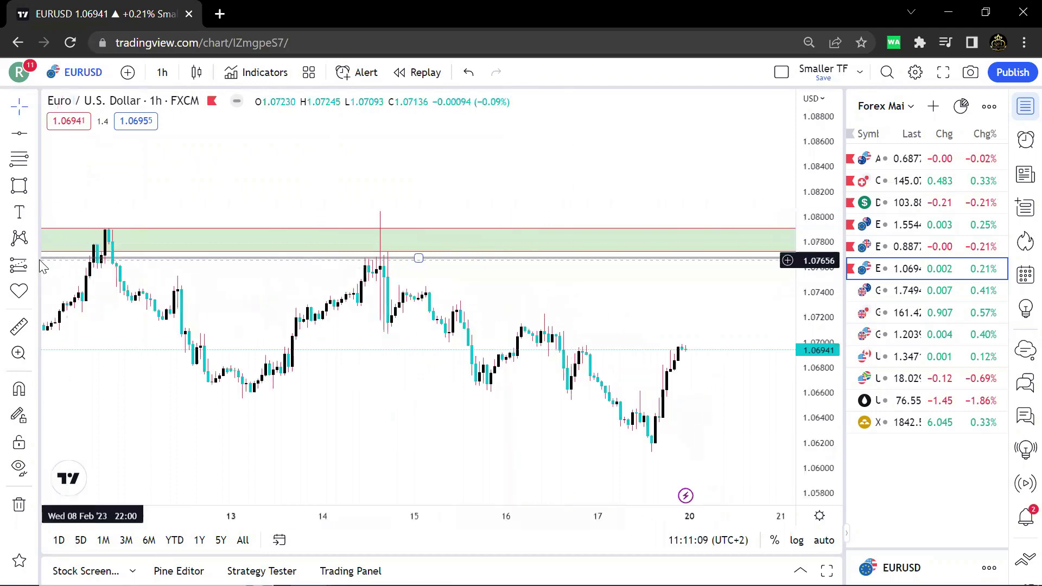
click(33, 265)
scroll(456, 266, down, 2)
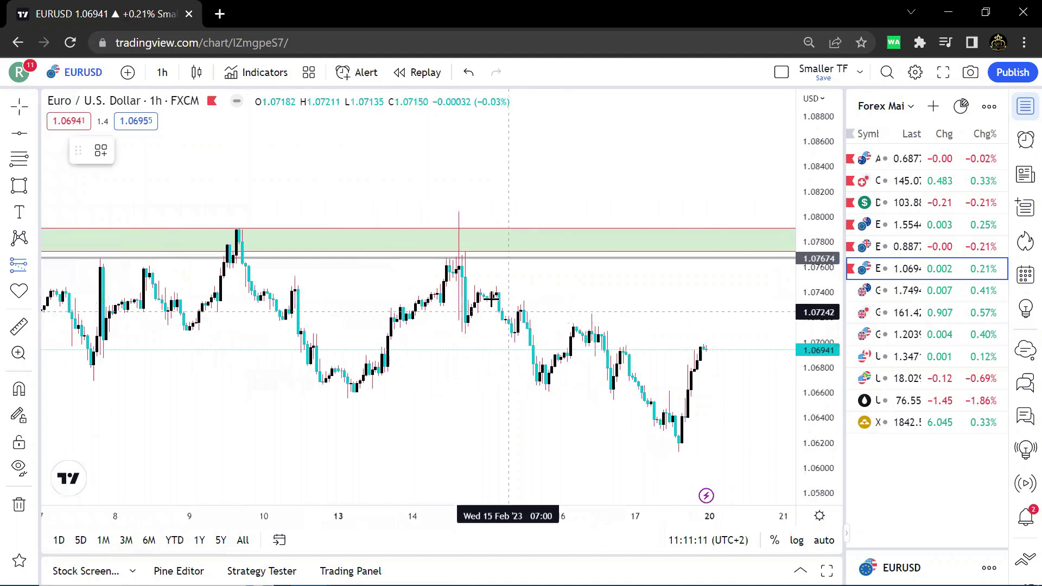
click(449, 264)
drag(453, 216, 452, 209)
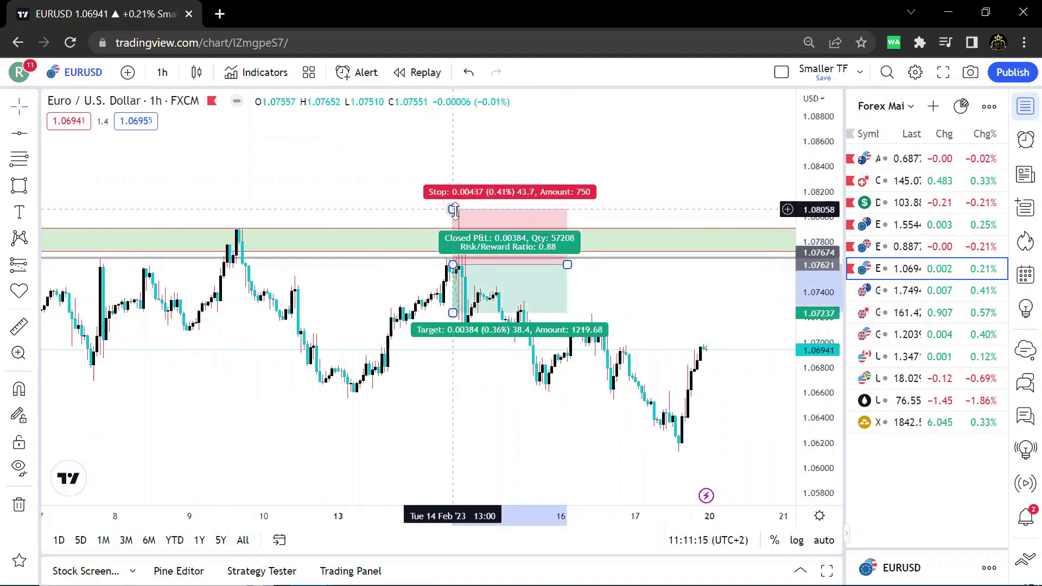
Step: Draw a thin rectangle directly above the zone at about 1.0791–1.0798, from 3 February to 16 February
scroll(380, 217, down, 2)
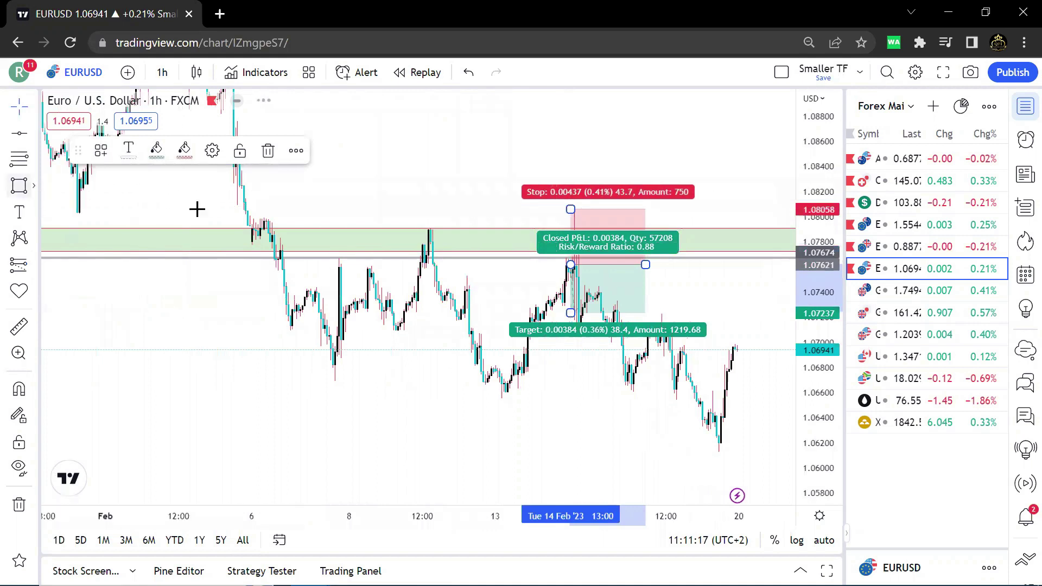
click(229, 219)
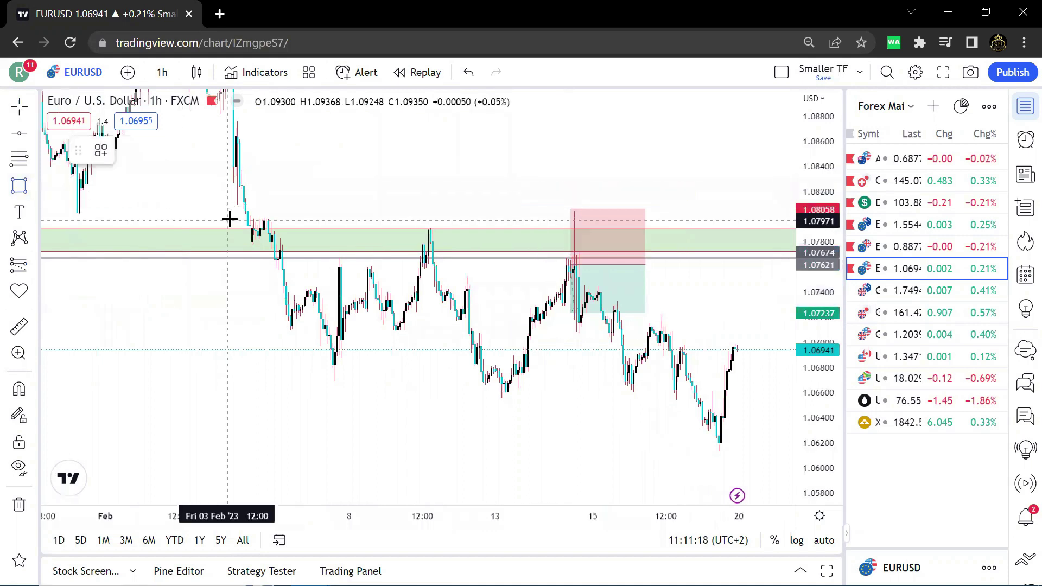
click(660, 227)
scroll(693, 197, down, 2)
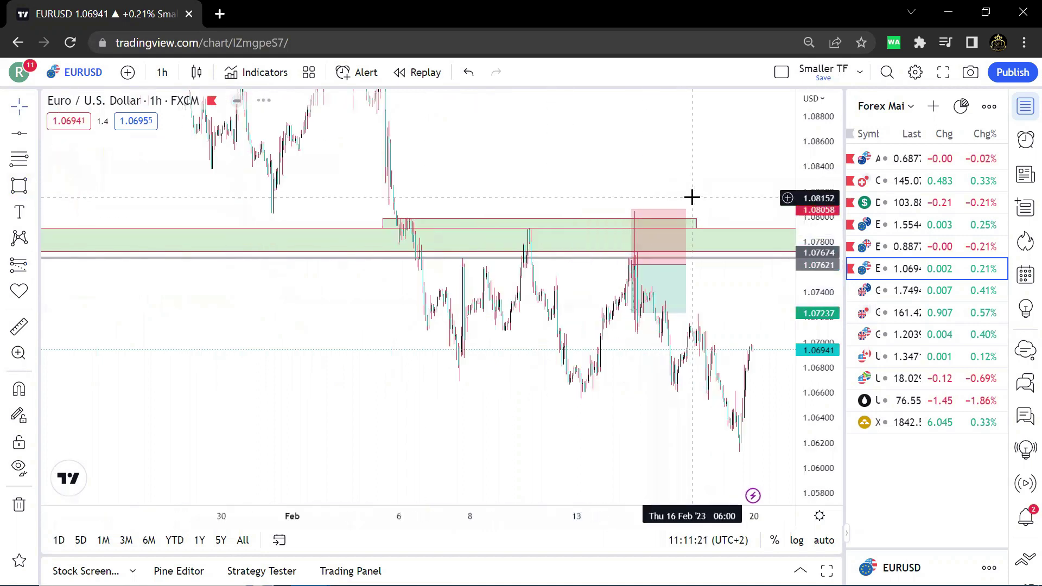
Step: Lower the short position's stop to about 1.07977 and its target to about 1.06029
scroll(695, 196, up, 2)
drag(642, 186, 680, 186)
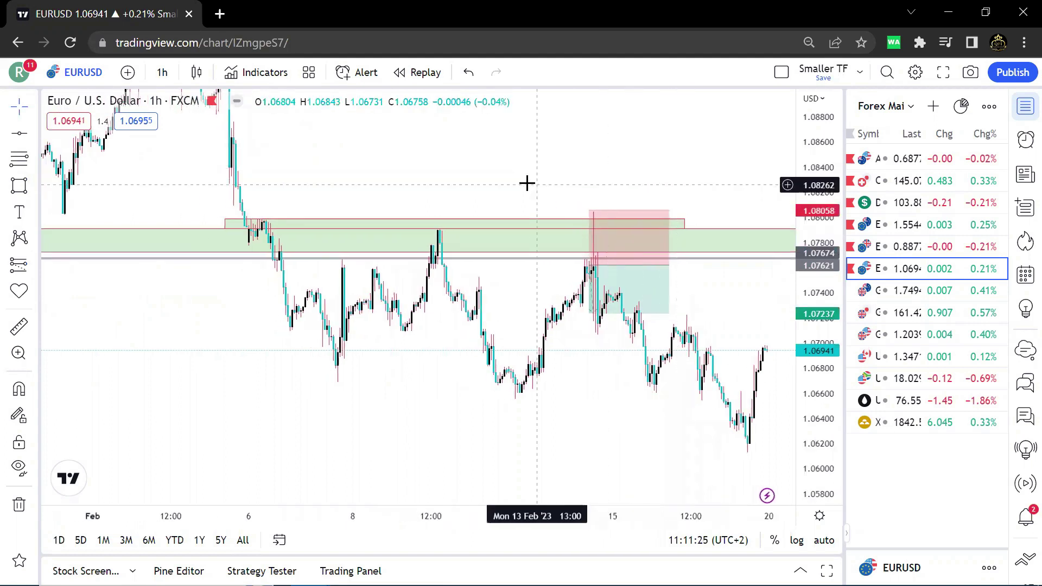
click(581, 215)
drag(581, 215, 579, 220)
click(584, 158)
scroll(584, 158, up, 3)
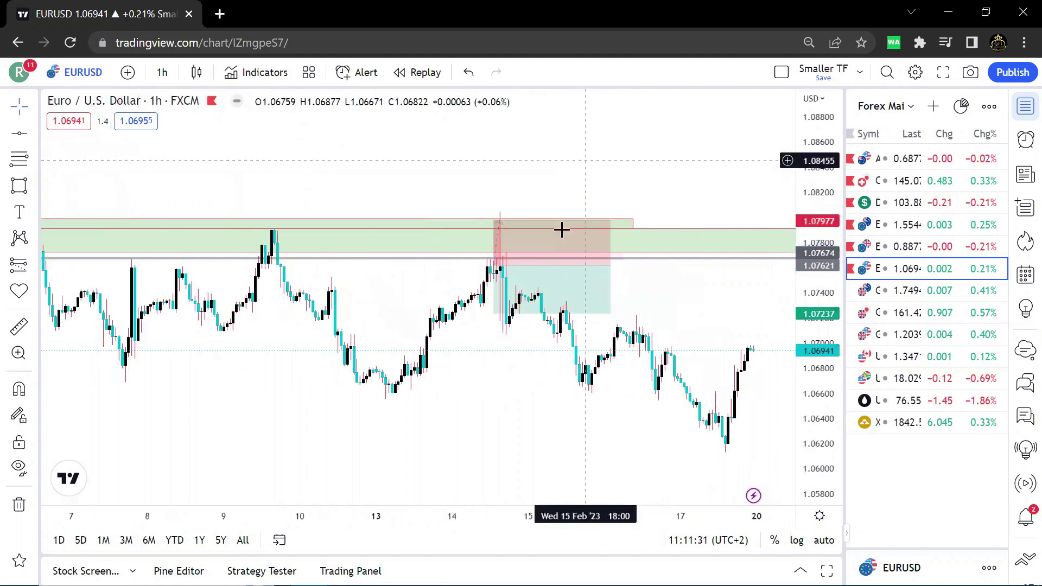
drag(501, 323, 501, 465)
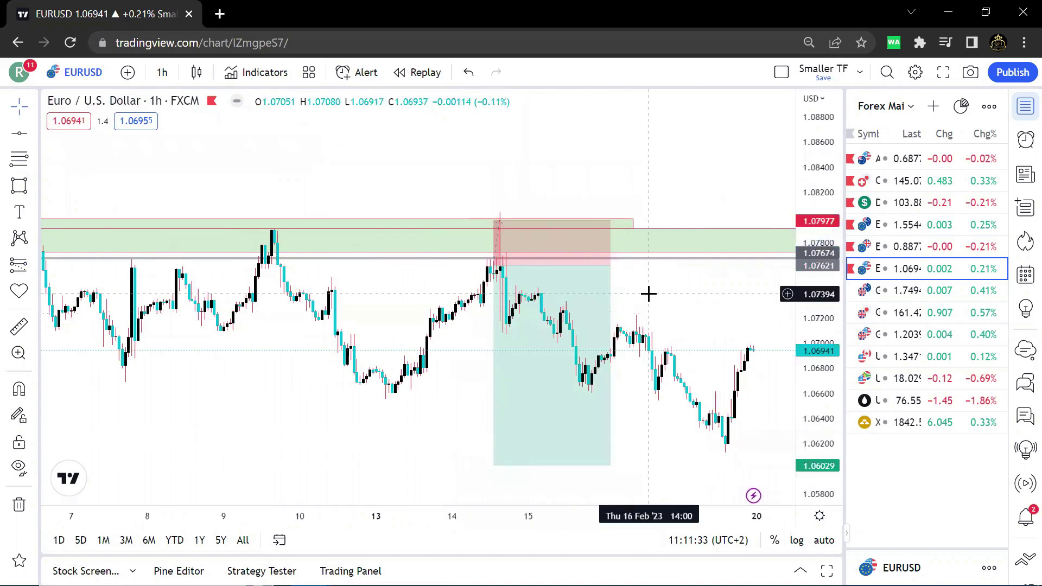
Step: Raise the short position's entry to about 1.07907, at the upper edge of the main zone
drag(631, 257, 654, 254)
scroll(654, 252, down, 3)
click(524, 238)
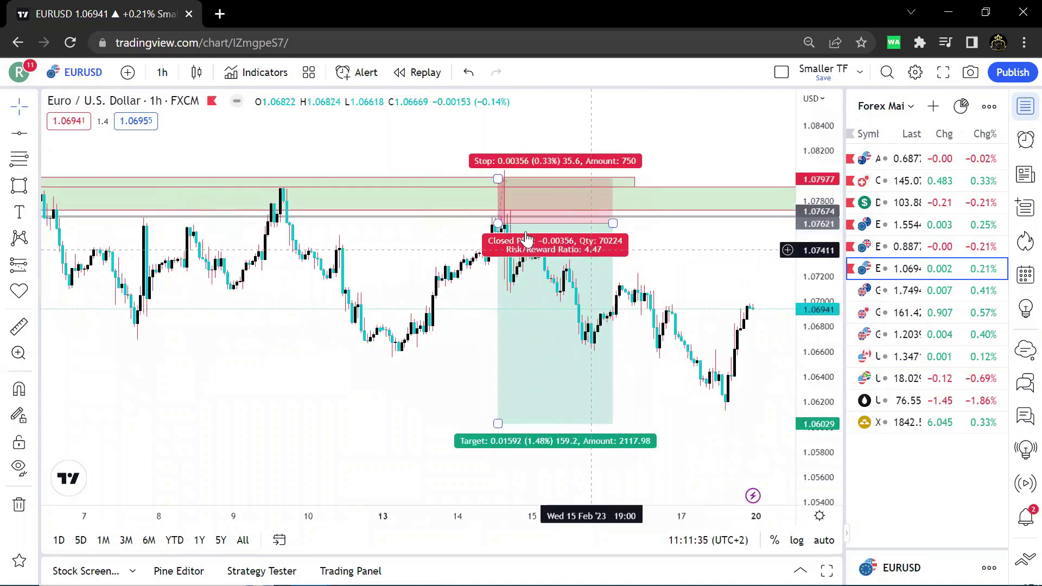
drag(499, 224, 499, 190)
drag(644, 254, 522, 232)
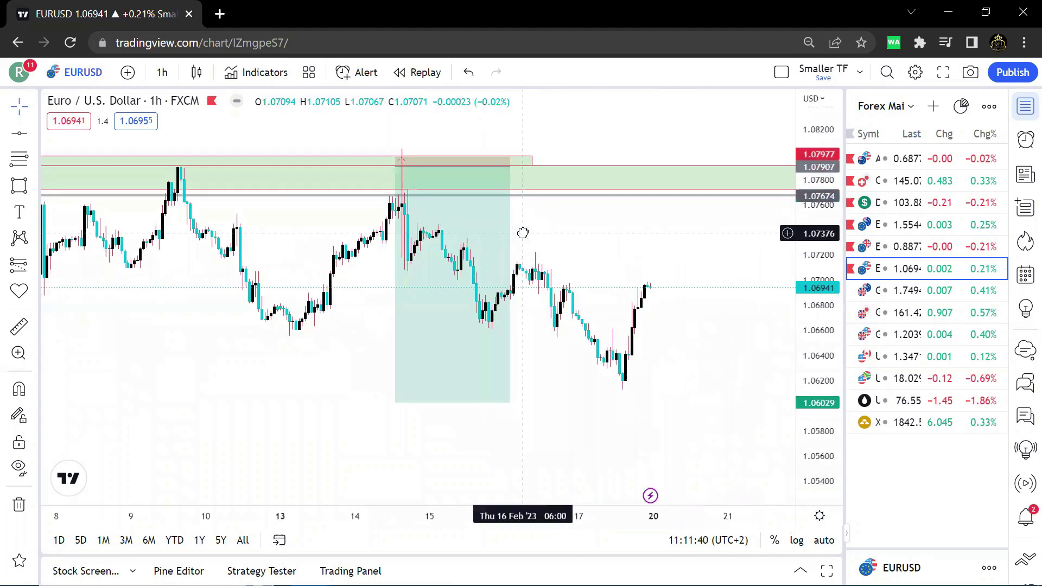
scroll(524, 242, down, 2)
click(525, 244)
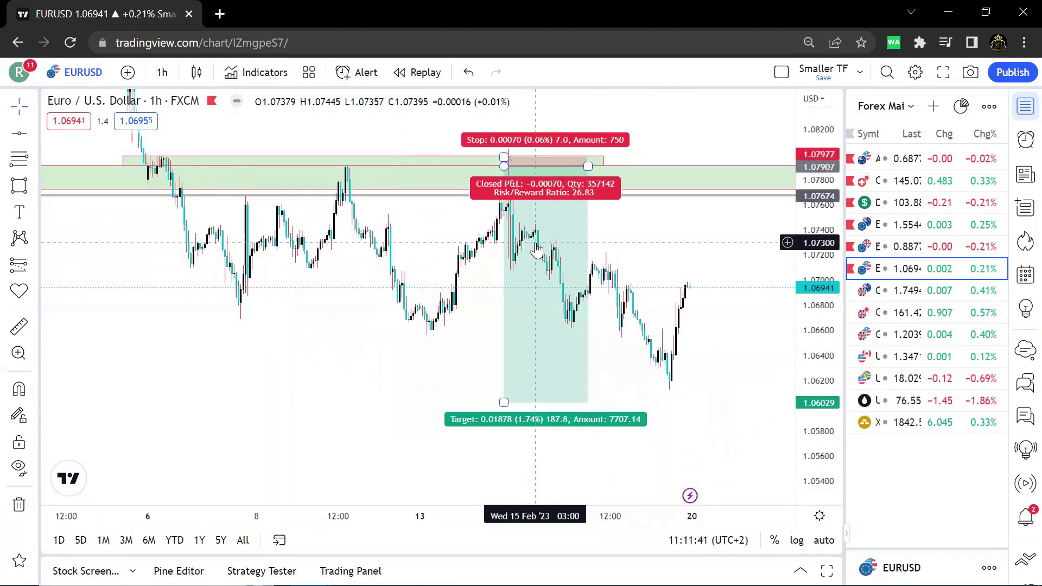
scroll(535, 250, up, 2)
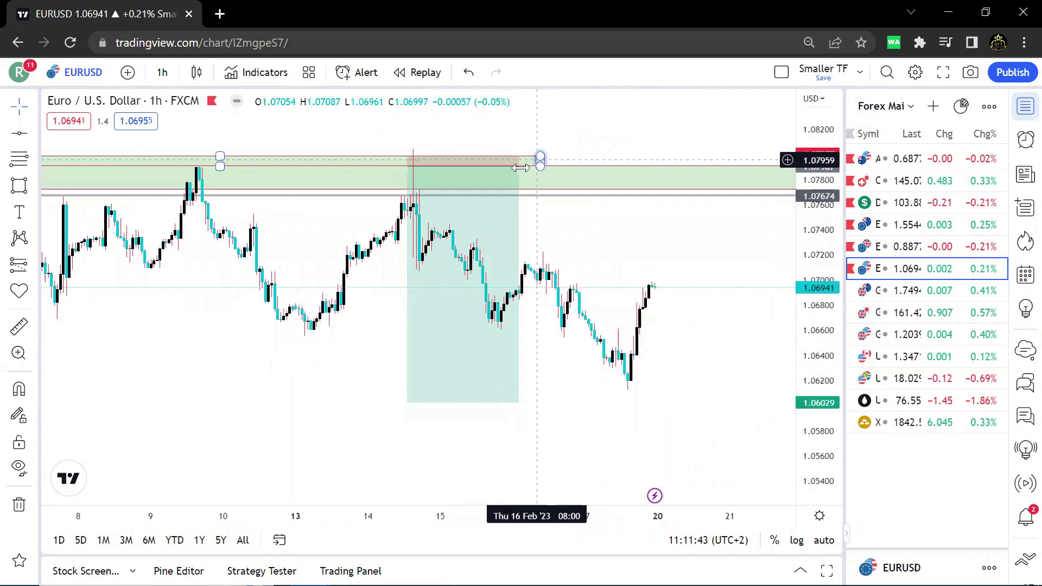
Step: Extend the EURUSD short position's time span past the latest candle, to about 20 February
drag(519, 166, 685, 167)
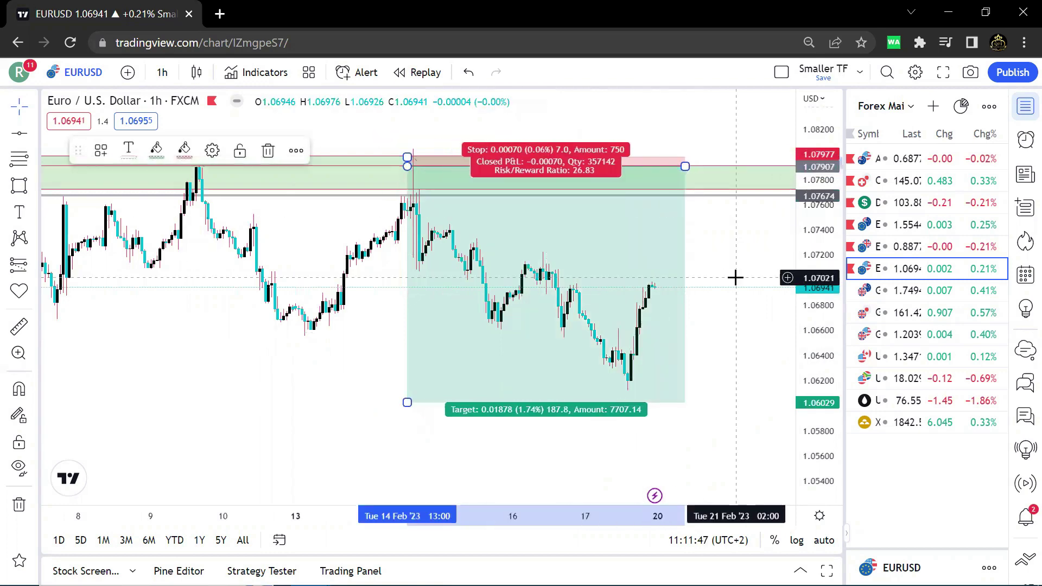
scroll(735, 278, down, 1)
drag(737, 284, 722, 274)
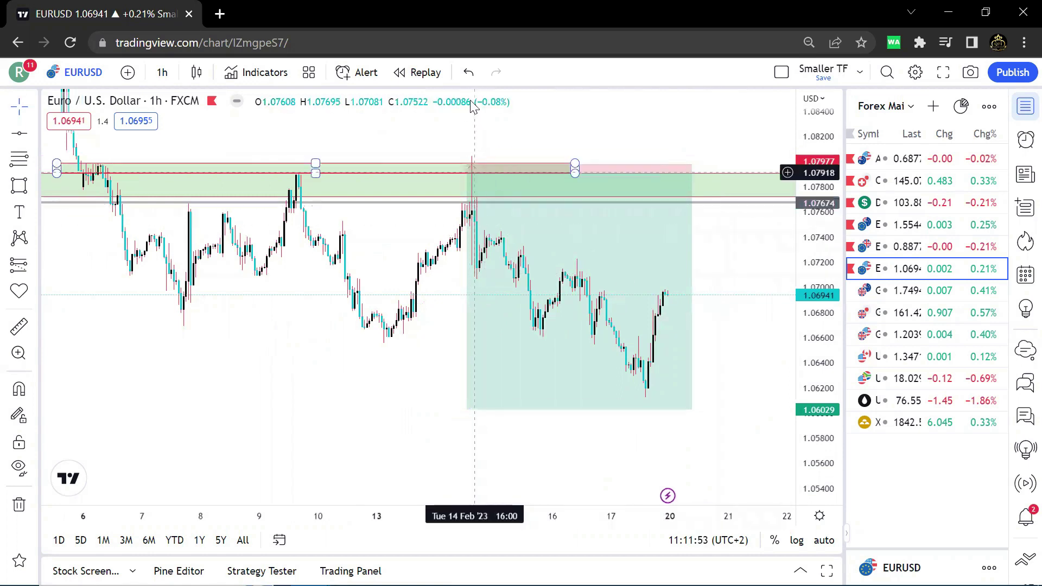
Step: Lower the short position's entry to the 1.07674 horizontal line, keeping the stop at 1.07977 and the target at 1.06029
drag(579, 132, 558, 129)
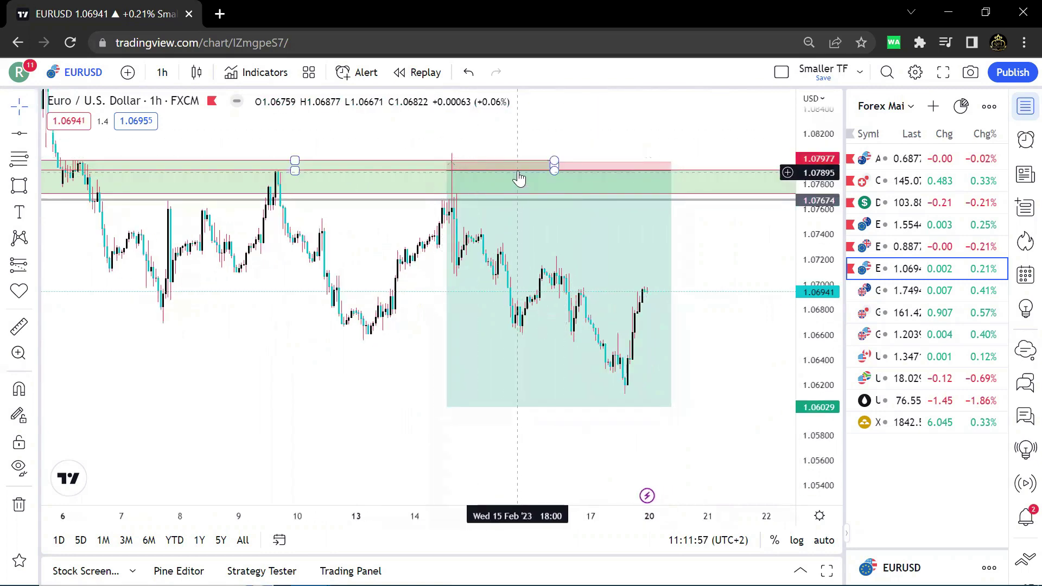
drag(570, 138, 635, 198)
scroll(635, 197, up, 3)
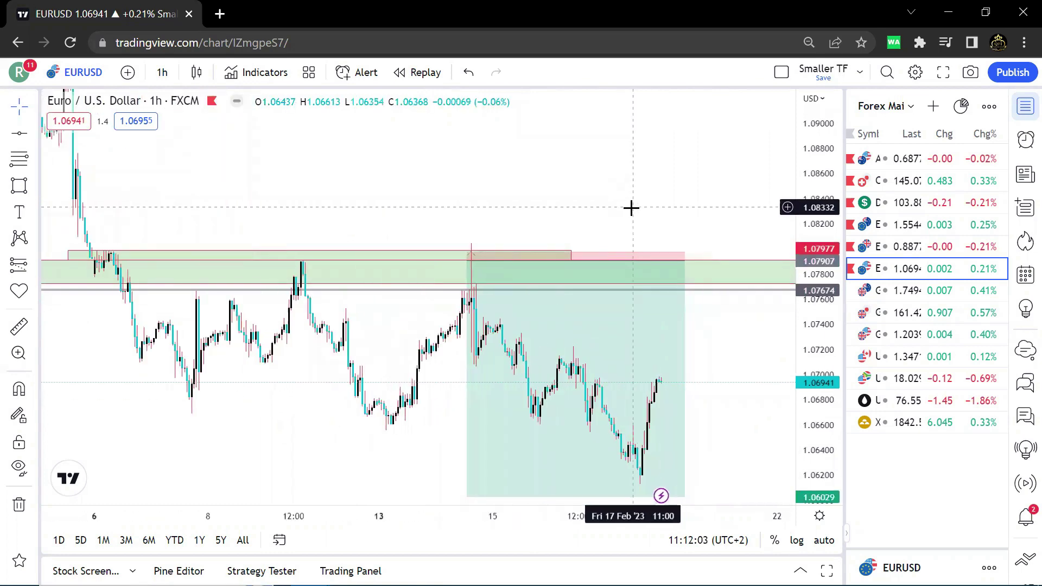
scroll(579, 210, up, 3)
drag(581, 205, 617, 153)
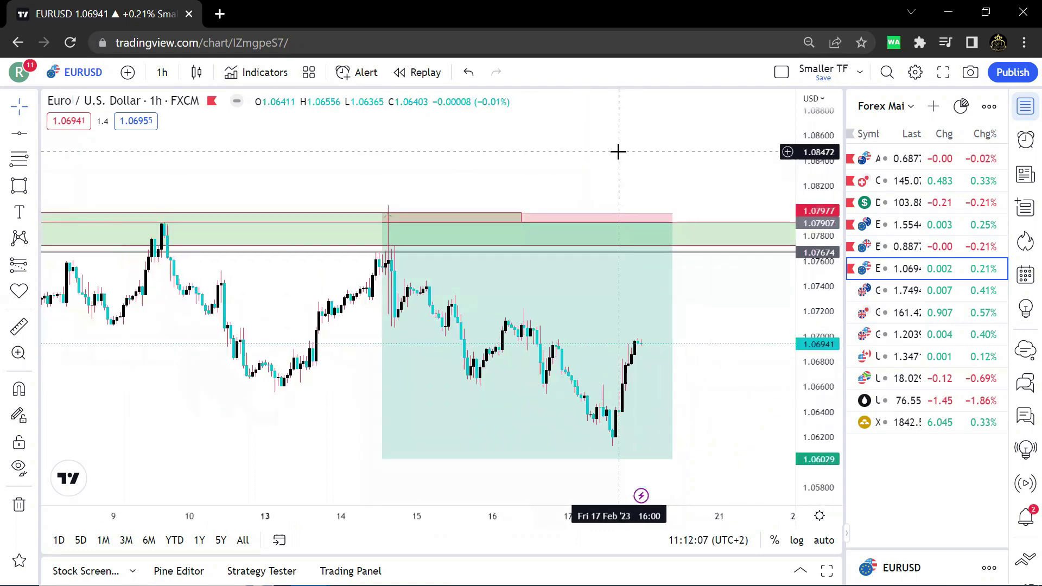
scroll(546, 176, down, 3)
scroll(577, 176, up, 3)
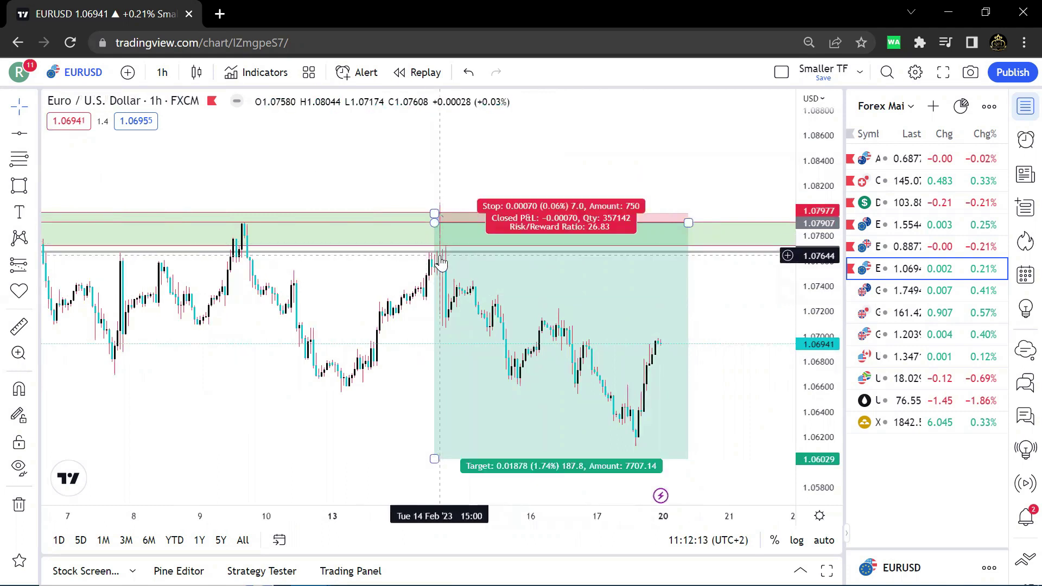
click(440, 223)
drag(435, 242, 435, 252)
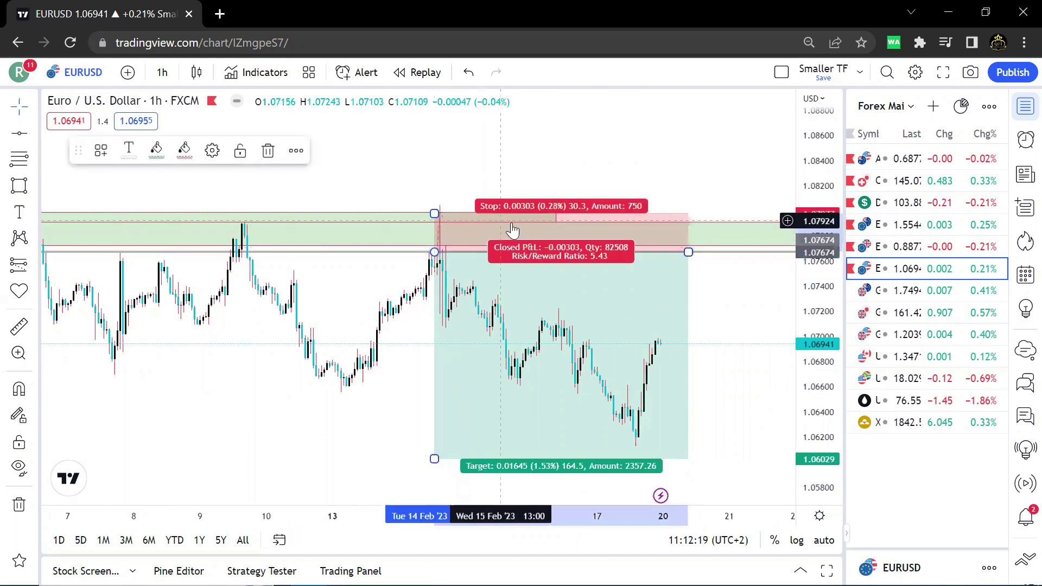
Step: Examine the EURUSD price action around the short position's entry, stop and target zones
scroll(513, 229, down, 3)
drag(596, 175, 669, 235)
scroll(586, 294, up, 3)
drag(576, 218, 465, 136)
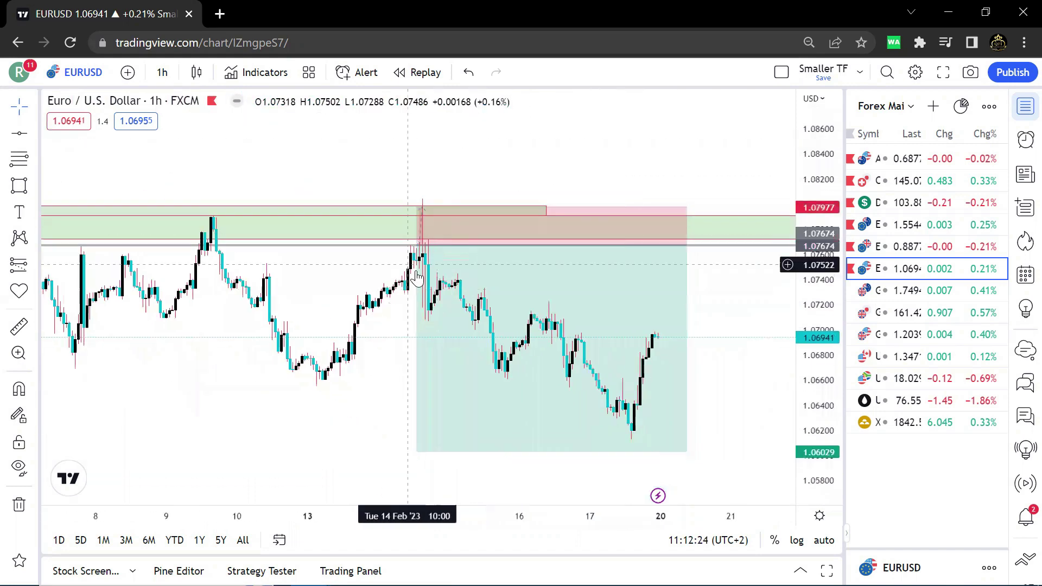
scroll(404, 289, down, 5)
scroll(570, 264, up, 3)
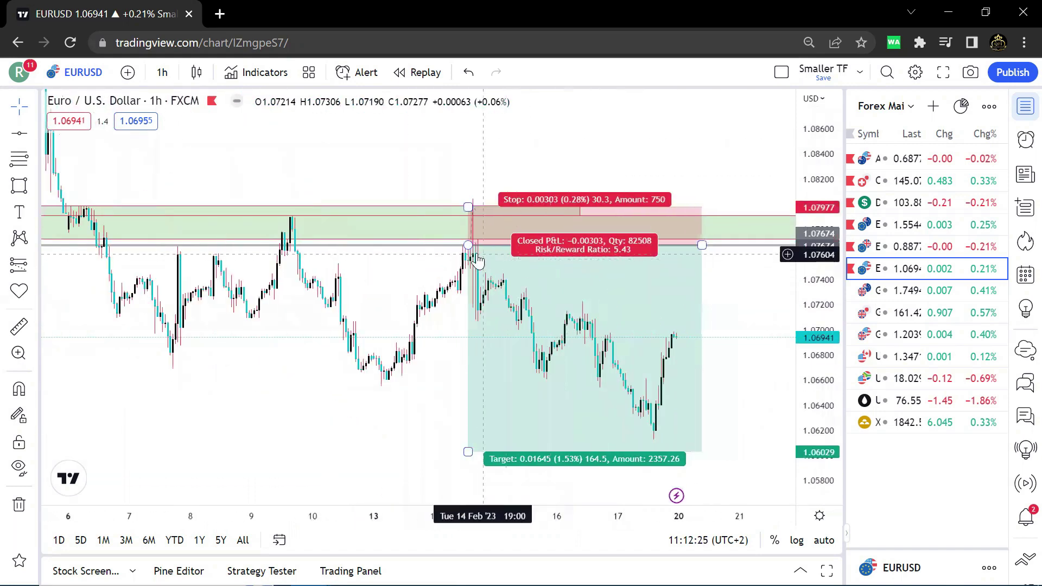
scroll(719, 347, right, 2)
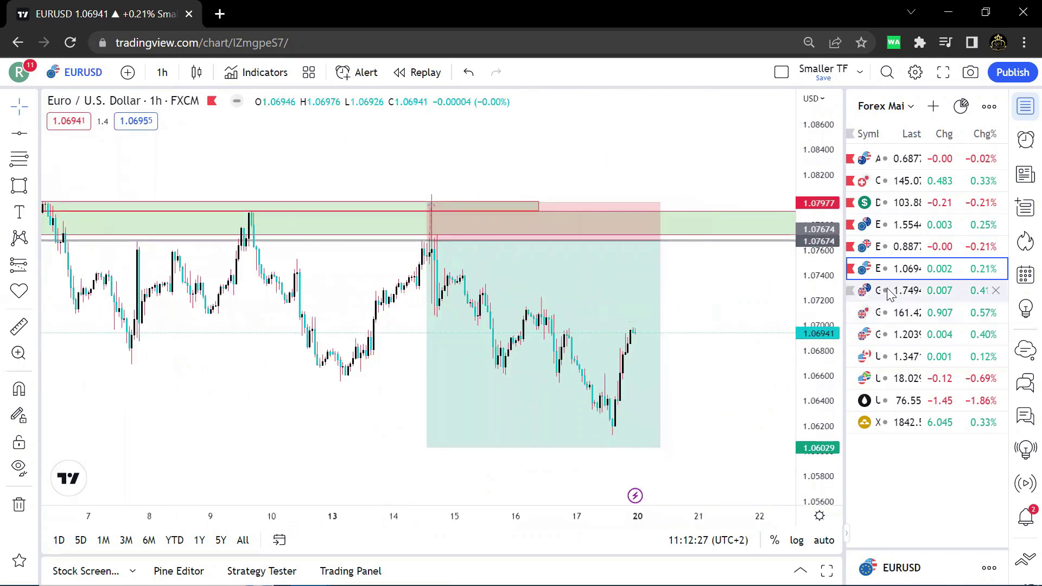
Step: Open the GBPAUD chart from the watchlist and show a wider span of its hourly price history
click(865, 292)
scroll(640, 312, down, 3)
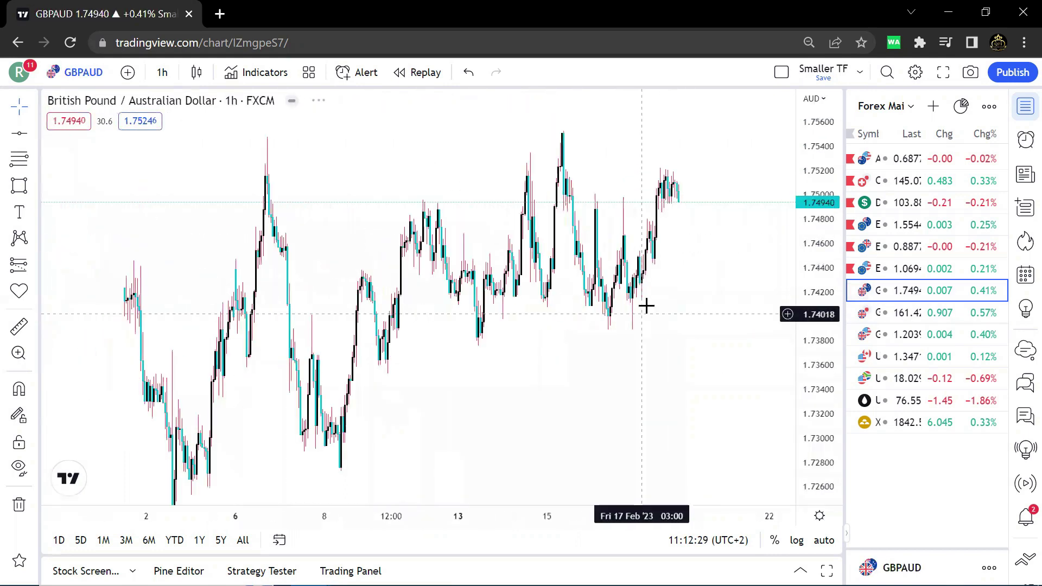
drag(673, 325, 526, 287)
drag(823, 300, 804, 382)
scroll(572, 248, down, 3)
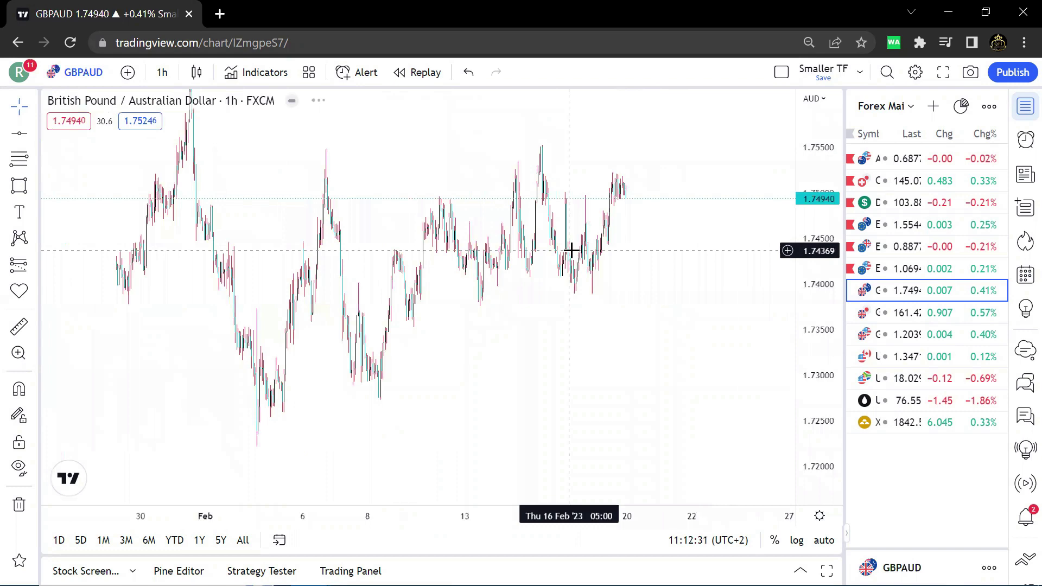
scroll(570, 252, up, 3)
Step: Switch the GBPAUD chart to the 4-hour timeframe
click(165, 76)
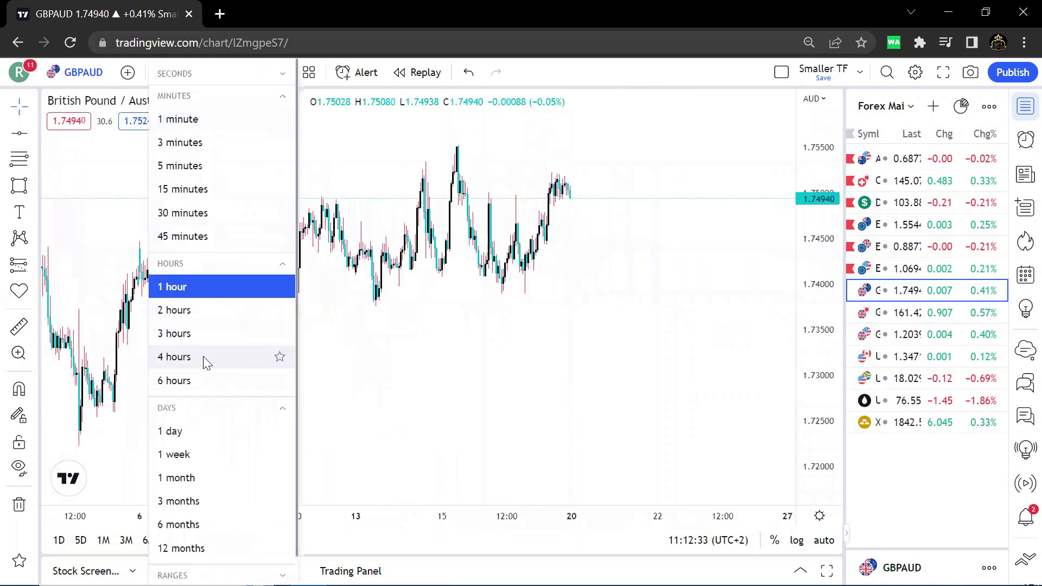
click(205, 358)
scroll(717, 356, up, 3)
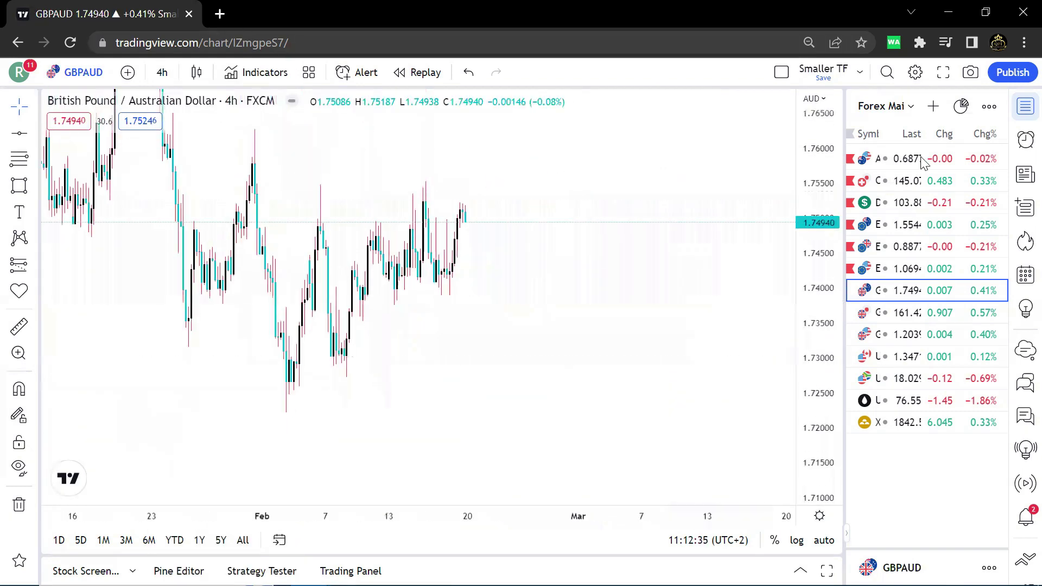
Step: Place a horizontal line at the 1.73982 support level under the mid-February lows
drag(575, 251, 716, 279)
scroll(634, 264, up, 2)
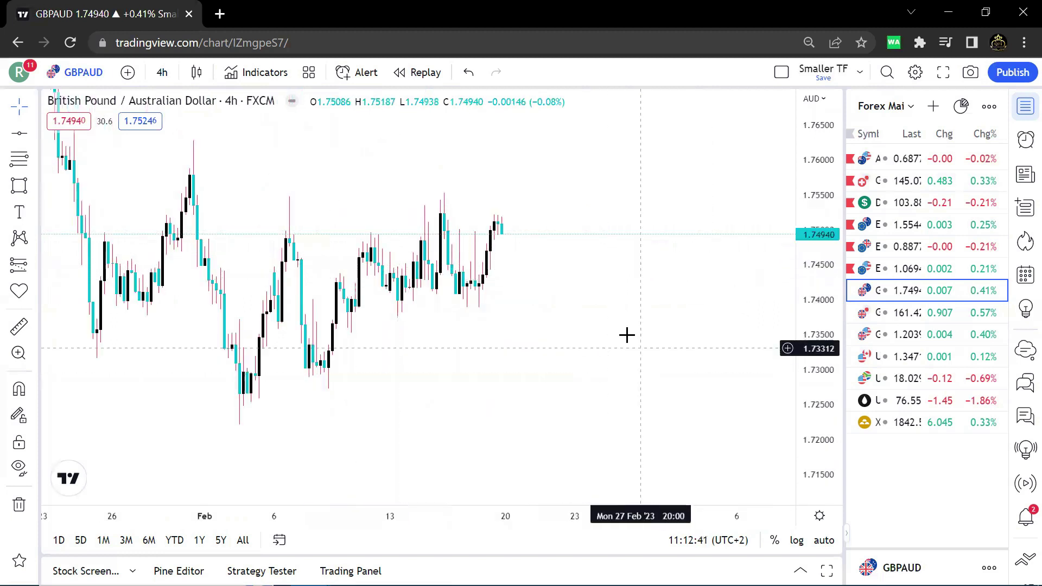
drag(613, 352, 607, 377)
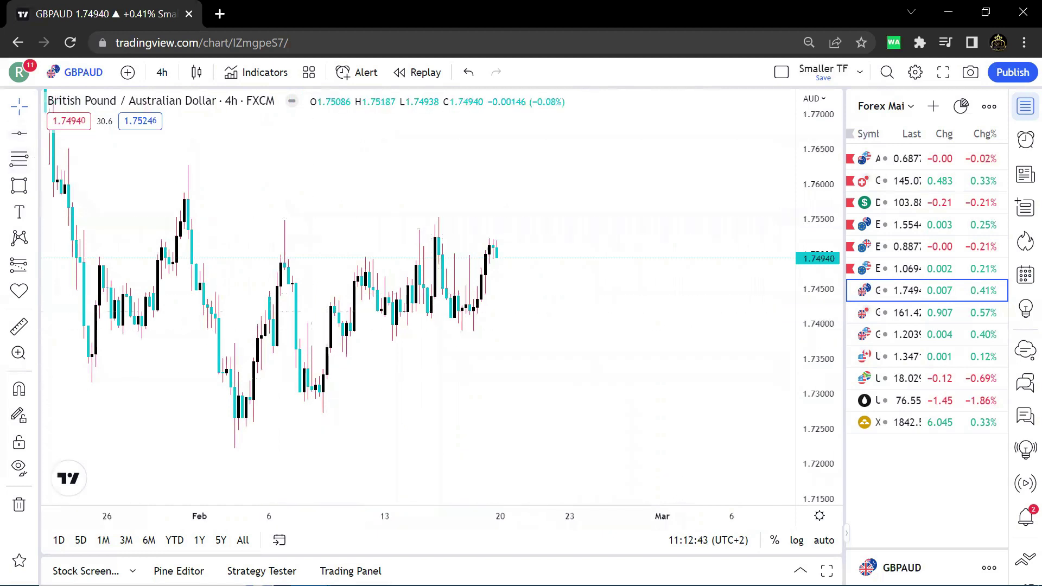
click(559, 340)
drag(579, 341, 553, 350)
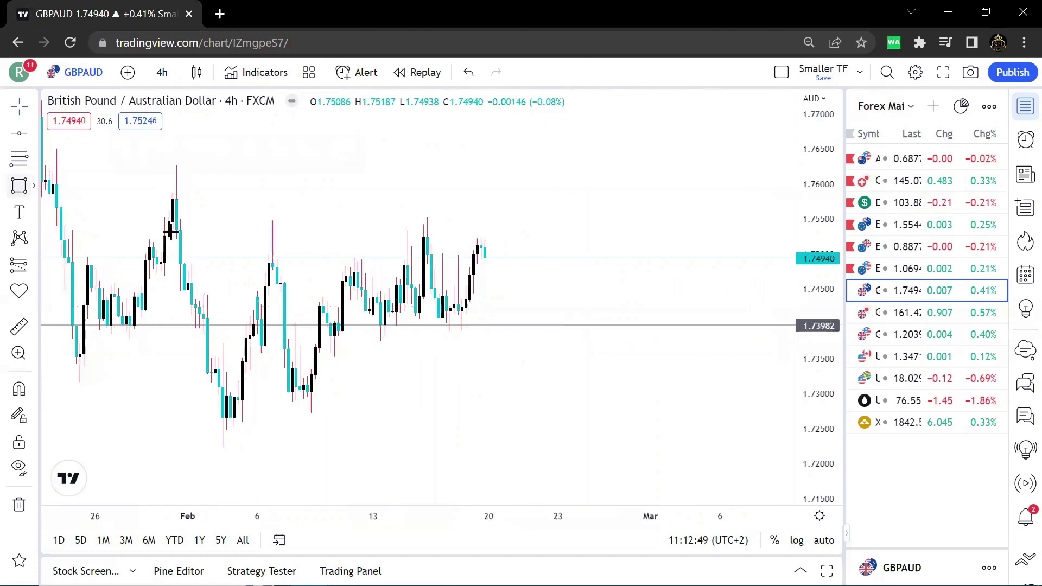
Step: Draw a rectangle from the support line down to the wick low, spanning 10 to 23 February
drag(368, 324, 561, 345)
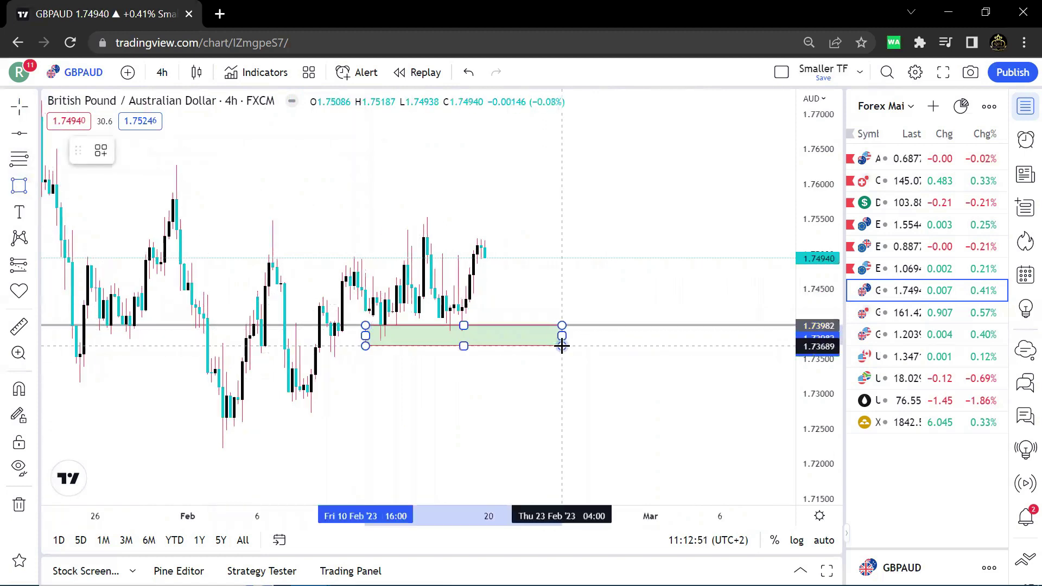
click(562, 340)
click(567, 281)
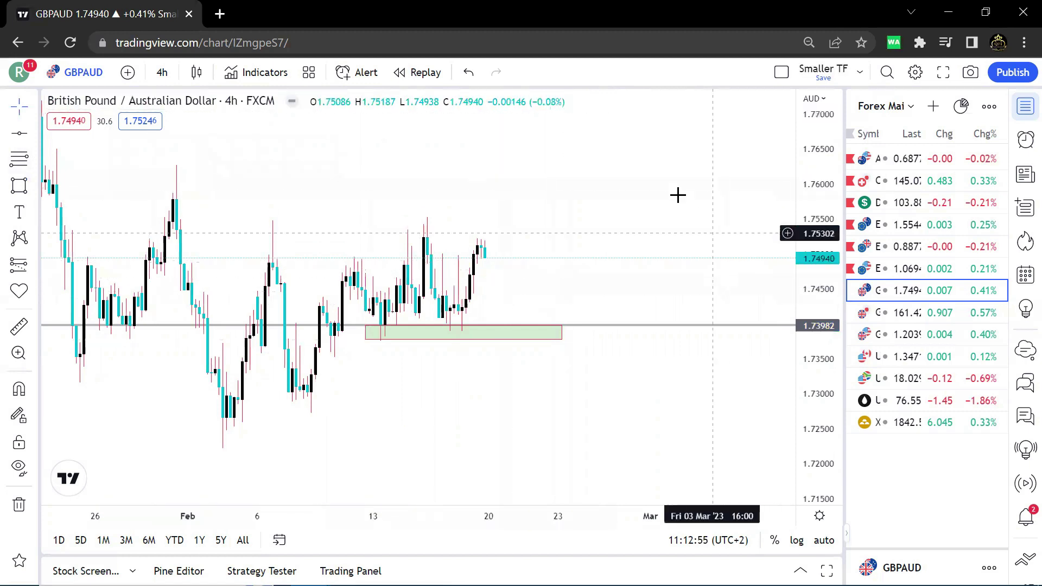
Step: Draw a descending trend line from the 31 January high at 1.76266 through the early February high to 1.73228
scroll(437, 202, down, 1)
scroll(642, 217, down, 2)
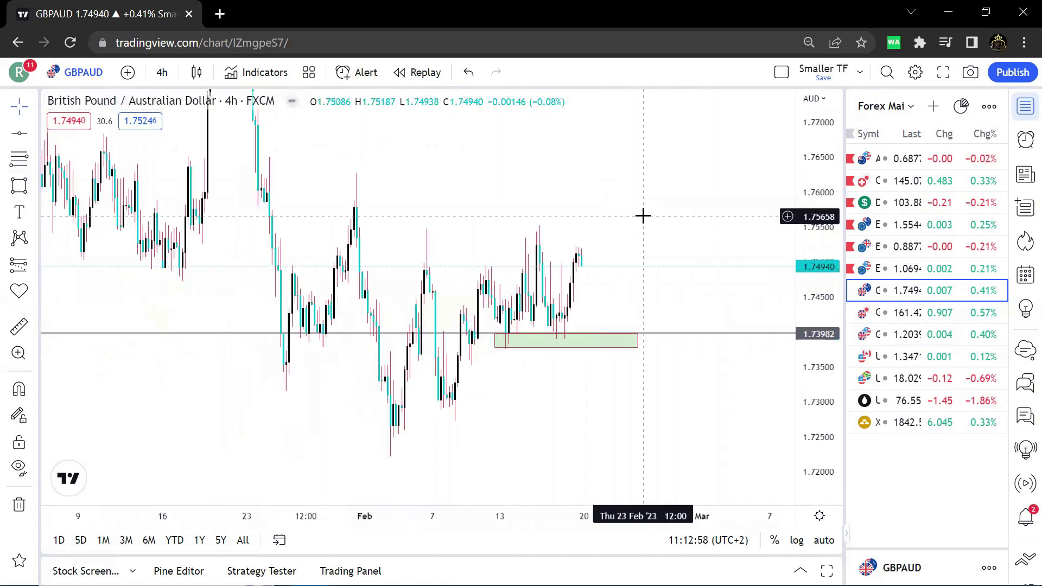
scroll(642, 216, up, 1)
click(30, 133)
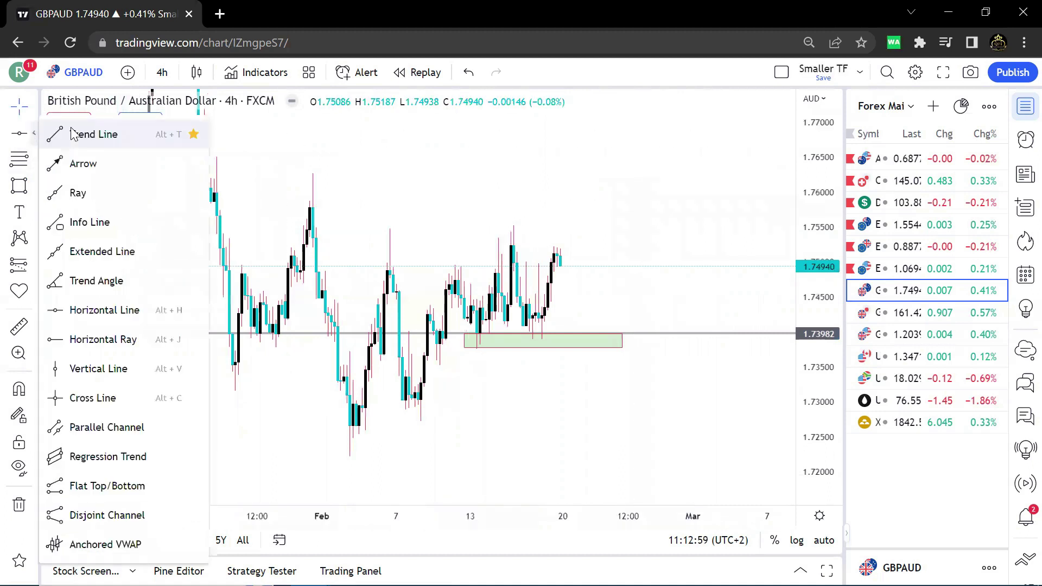
click(87, 132)
click(313, 174)
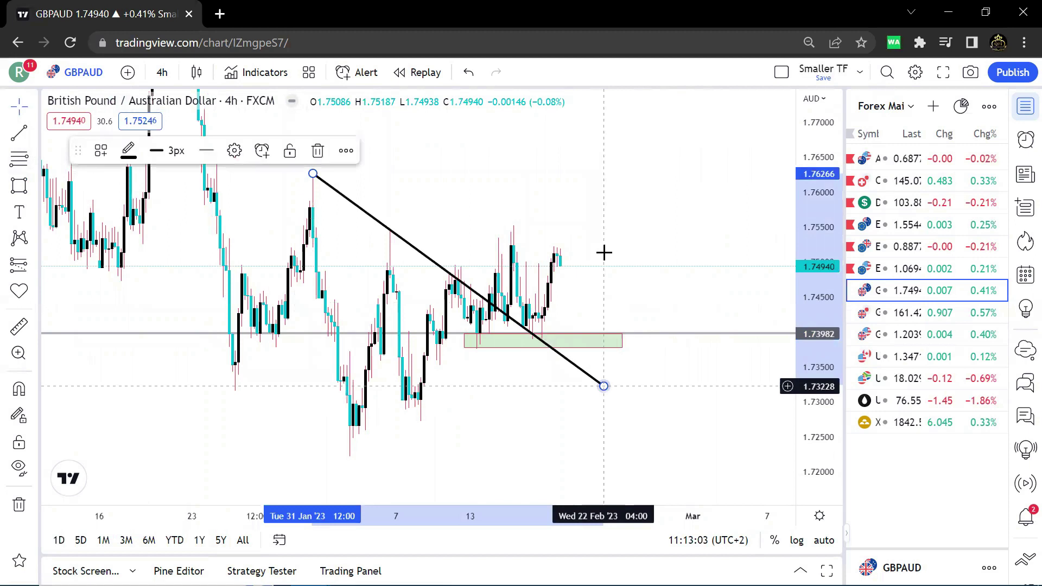
click(604, 386)
Step: Delete the descending trend line from the chart
scroll(595, 216, up, 2)
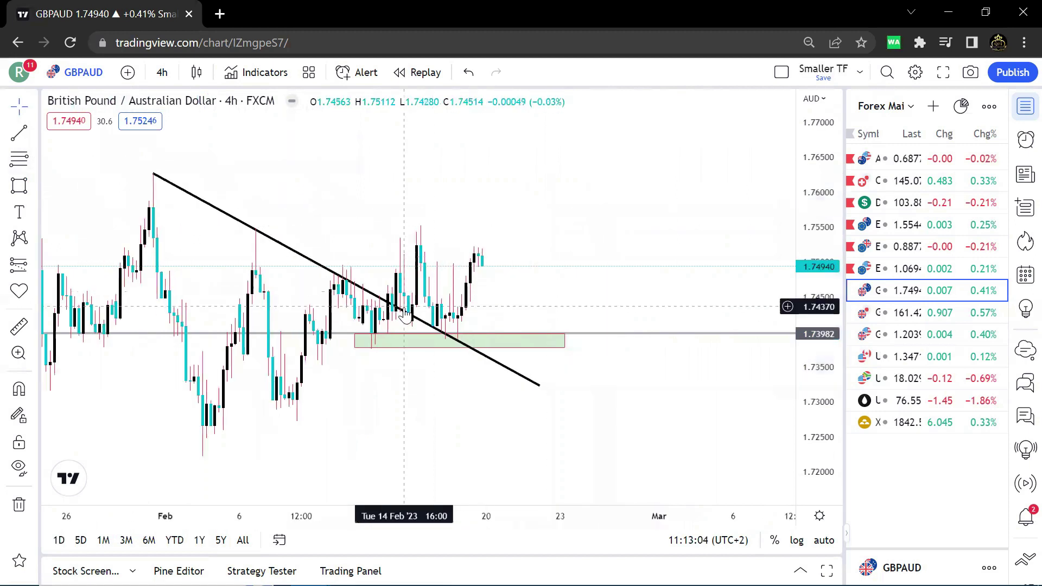
click(292, 255)
click(316, 152)
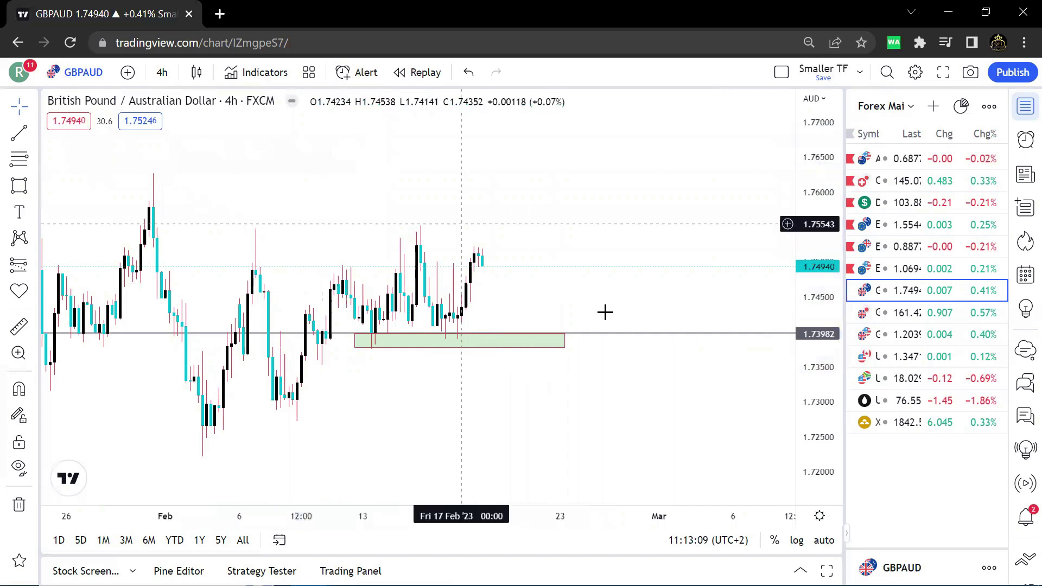
Step: Set the horizontal support line's price to 1.74000
drag(635, 336, 634, 330)
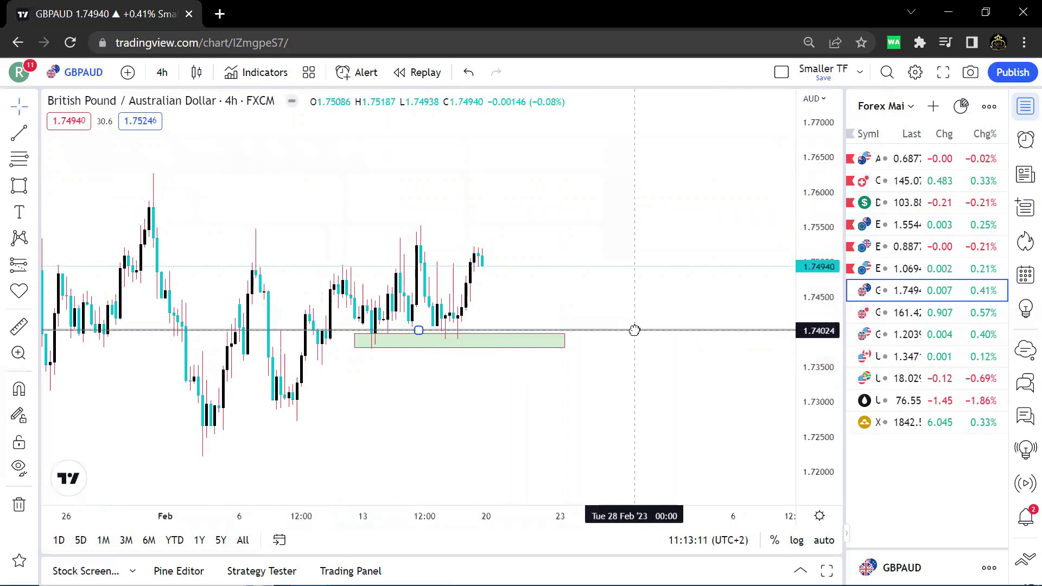
double_click(623, 330)
key(BackSpace)
text(00)
click(627, 412)
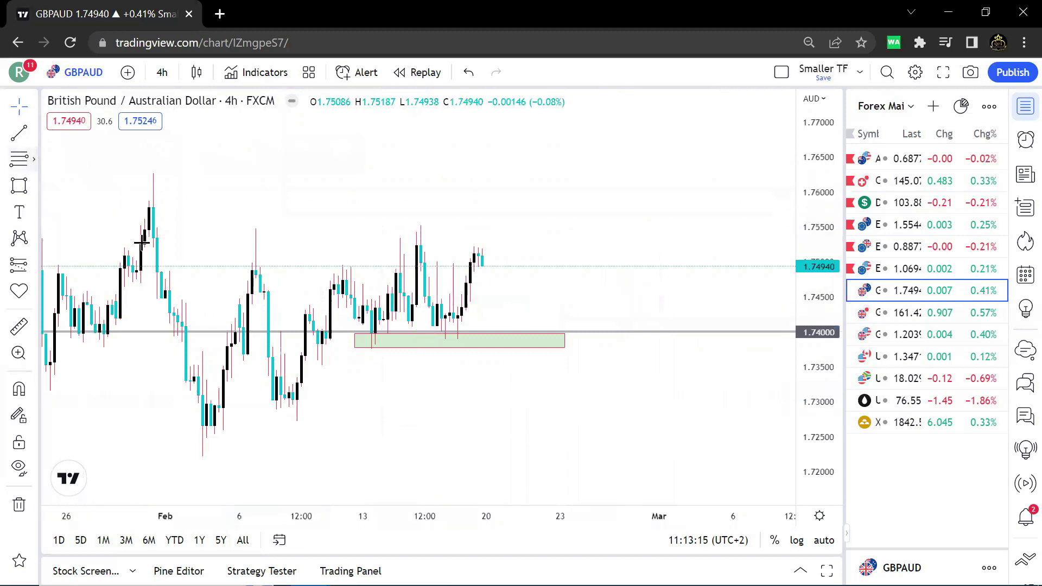
Step: Draw a Fibonacci retracement from the 9 February low at 1.73532 up to the swing high at 1.75543
key(alt+h)
click(313, 365)
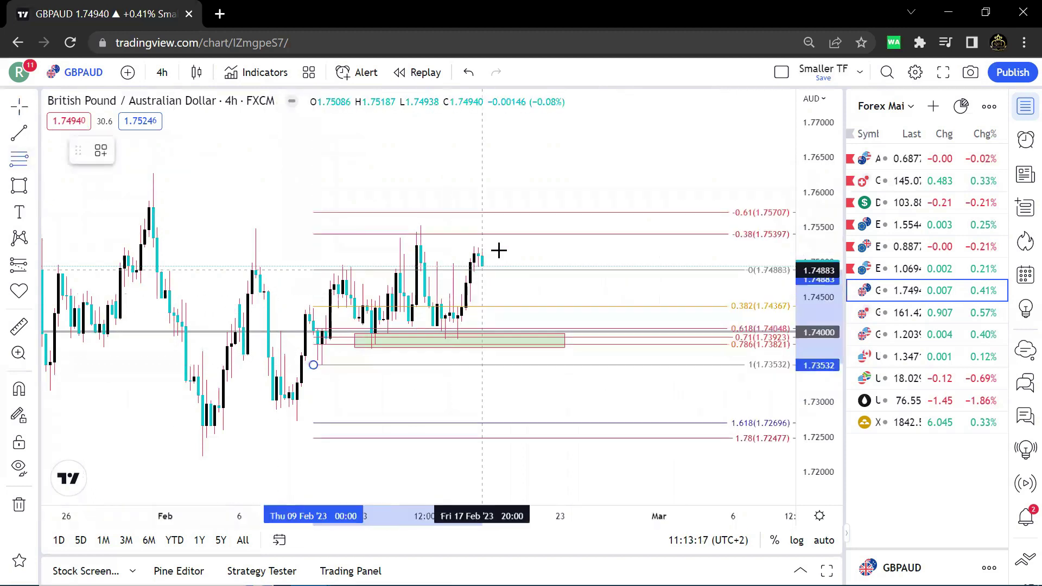
click(507, 224)
click(624, 381)
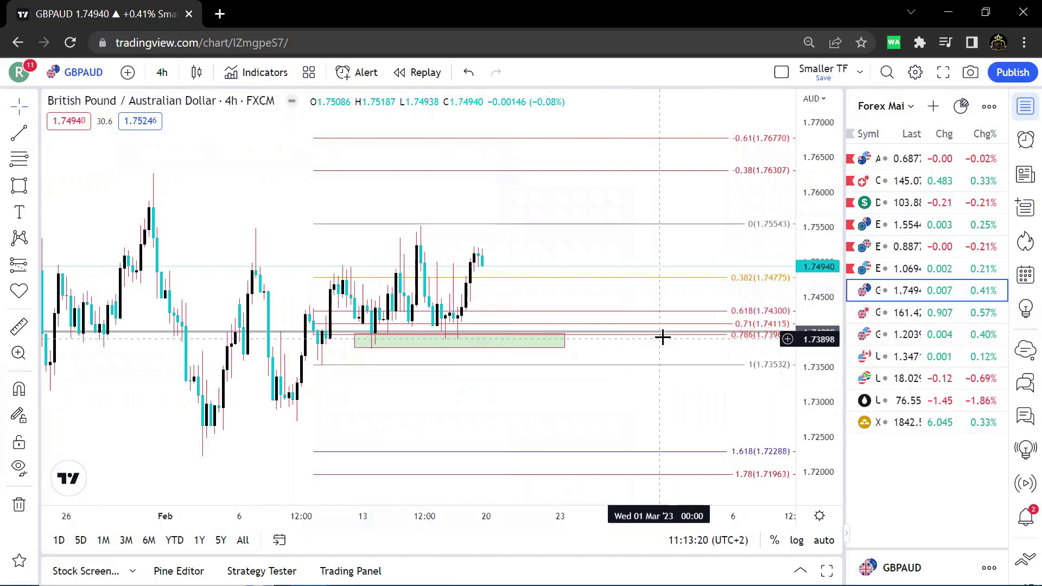
Step: Try the Fibonacci retracement's starting point at 1.72735 and at the 1.72253 swing low, and delete the retracement
scroll(701, 341, down, 1)
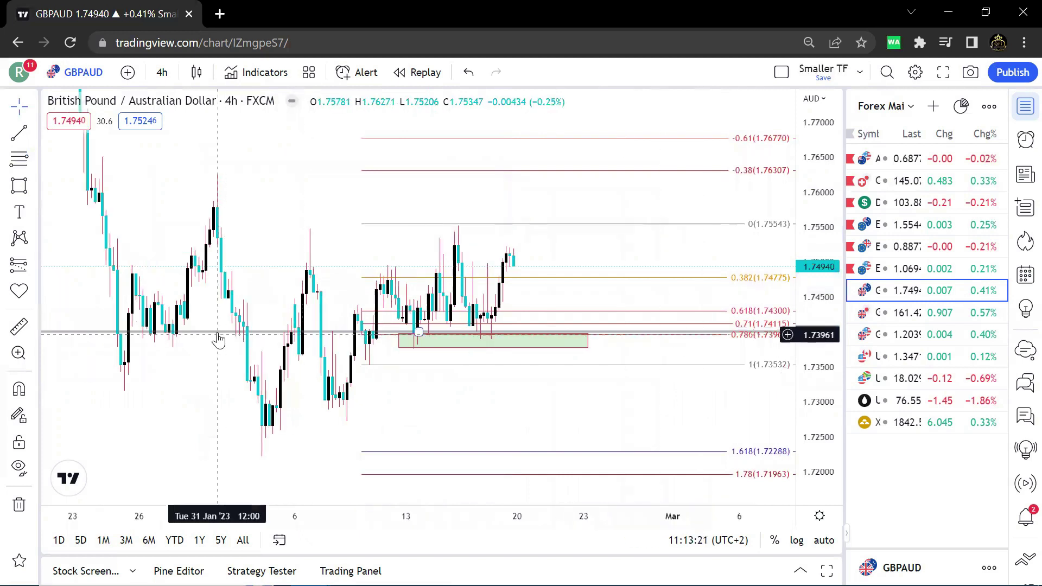
drag(362, 370, 325, 421)
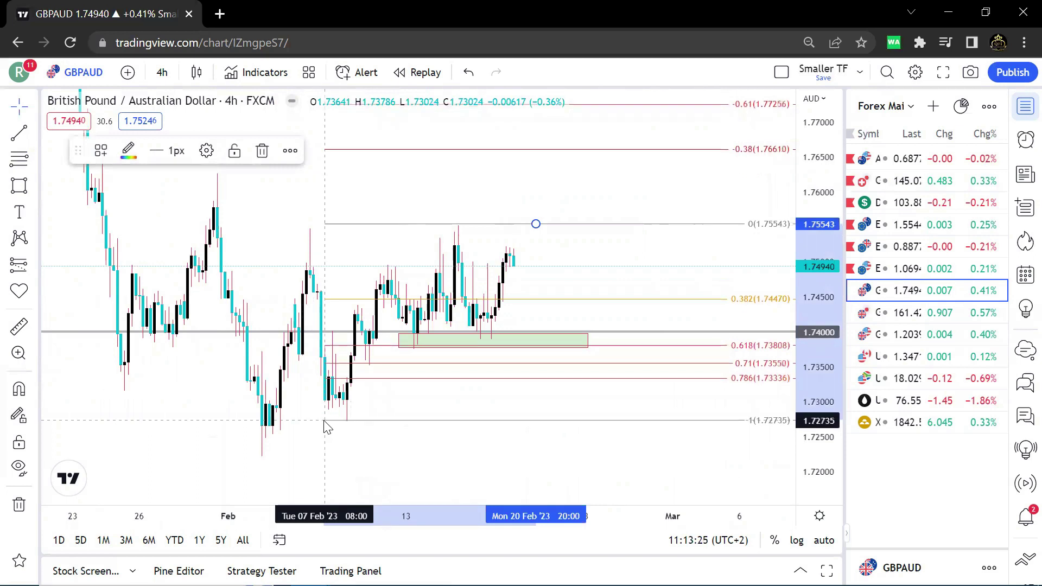
drag(325, 421, 254, 454)
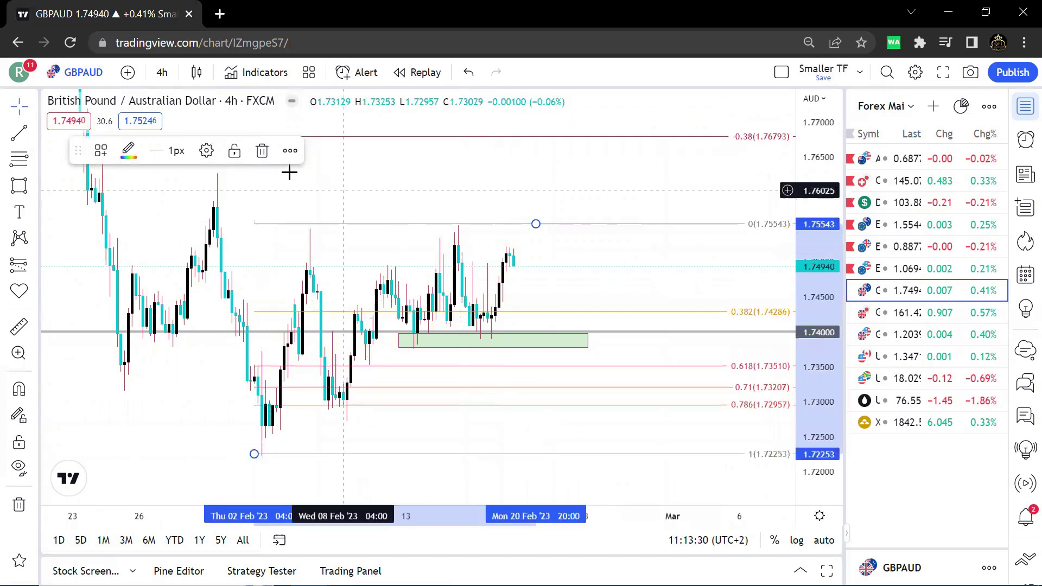
click(262, 151)
Step: Switch GBPAUD to the 1-hour timeframe and examine how price reacts at the 1.74000 support zone
click(163, 76)
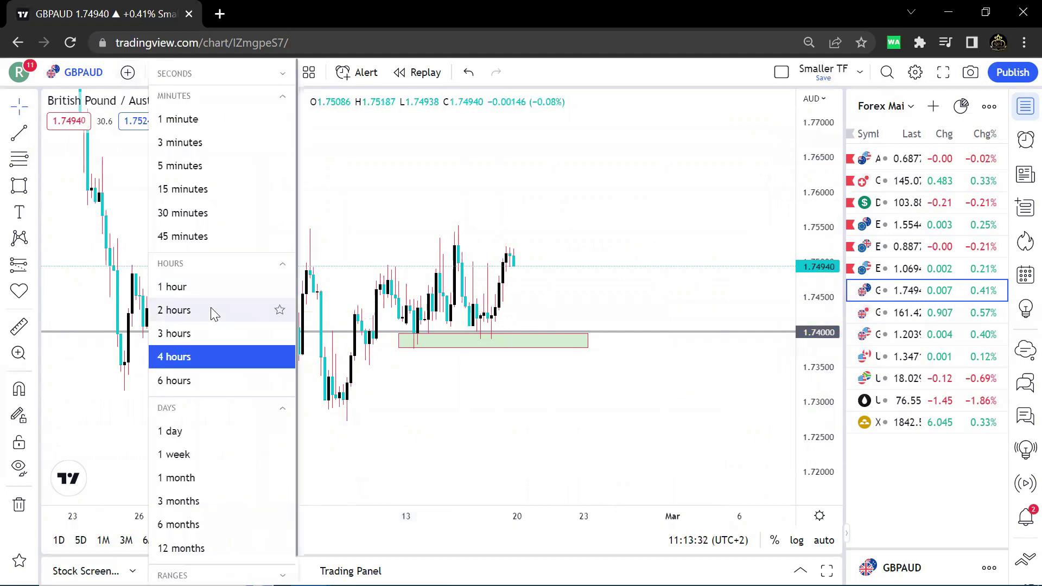
click(209, 286)
drag(817, 305, 817, 255)
scroll(660, 264, down, 2)
drag(641, 296, 721, 283)
scroll(719, 282, up, 4)
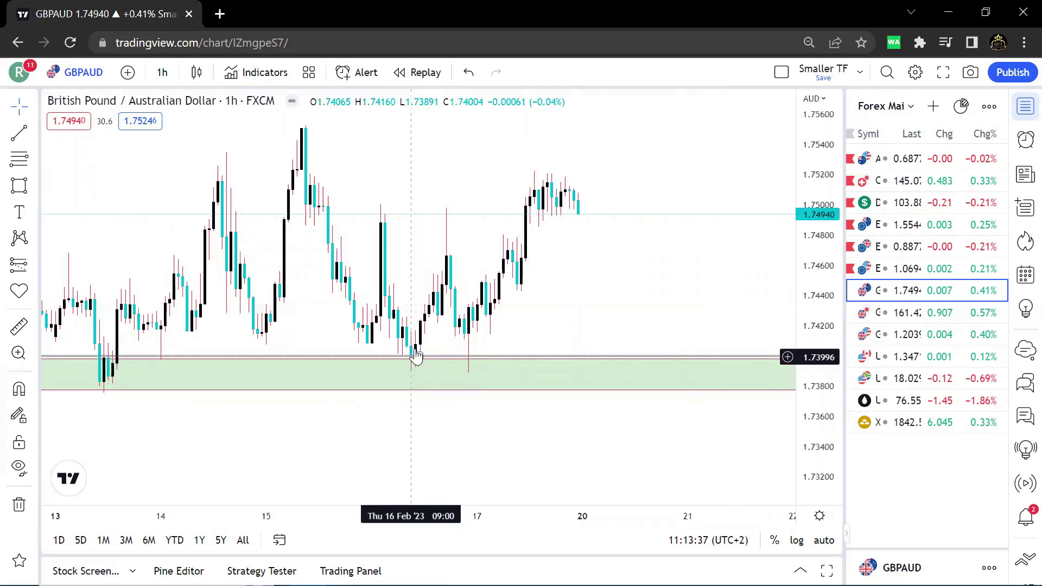
drag(606, 312, 633, 317)
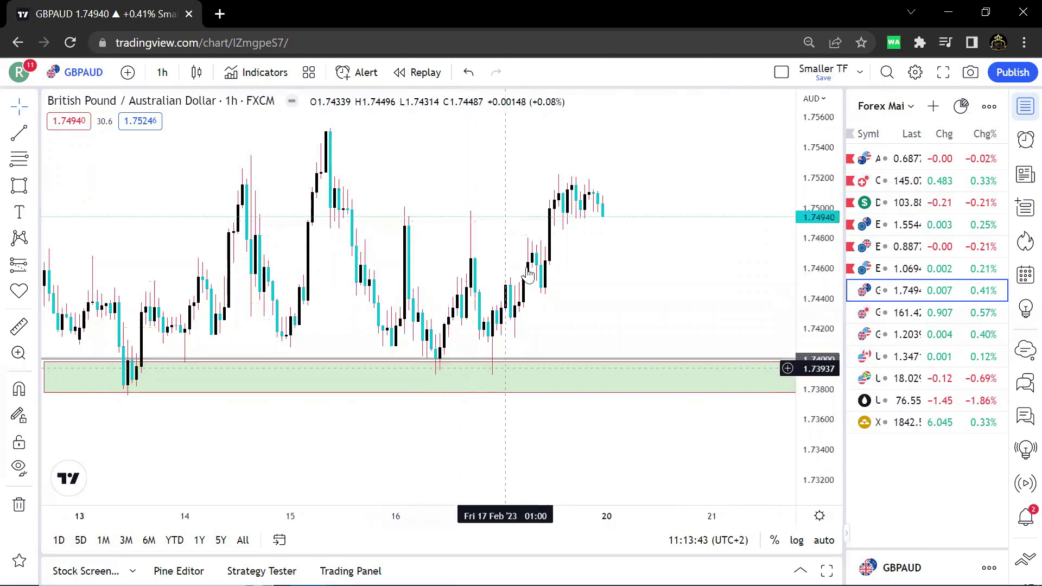
scroll(669, 302, down, 3)
scroll(658, 303, up, 3)
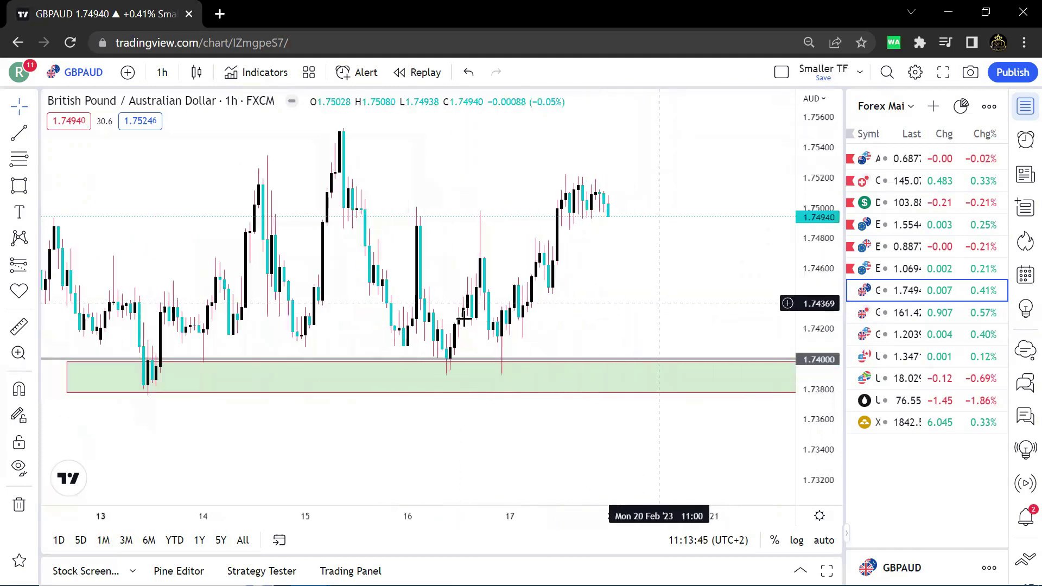
Step: Place a long position at the 1.74000 support retest with entry at 1.74005, target at 1.75178 and stop at 1.73676
click(37, 267)
click(92, 266)
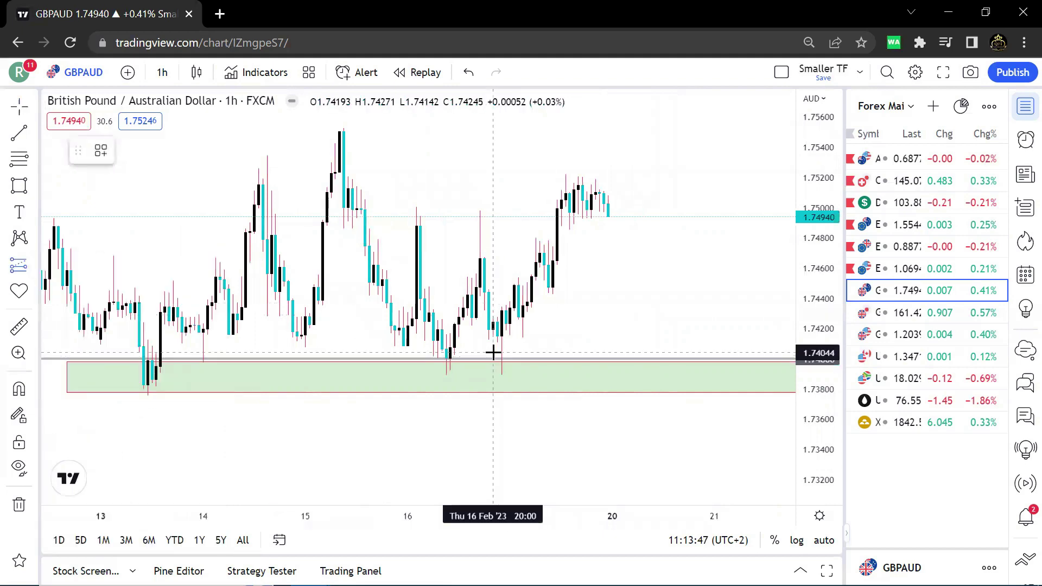
click(493, 352)
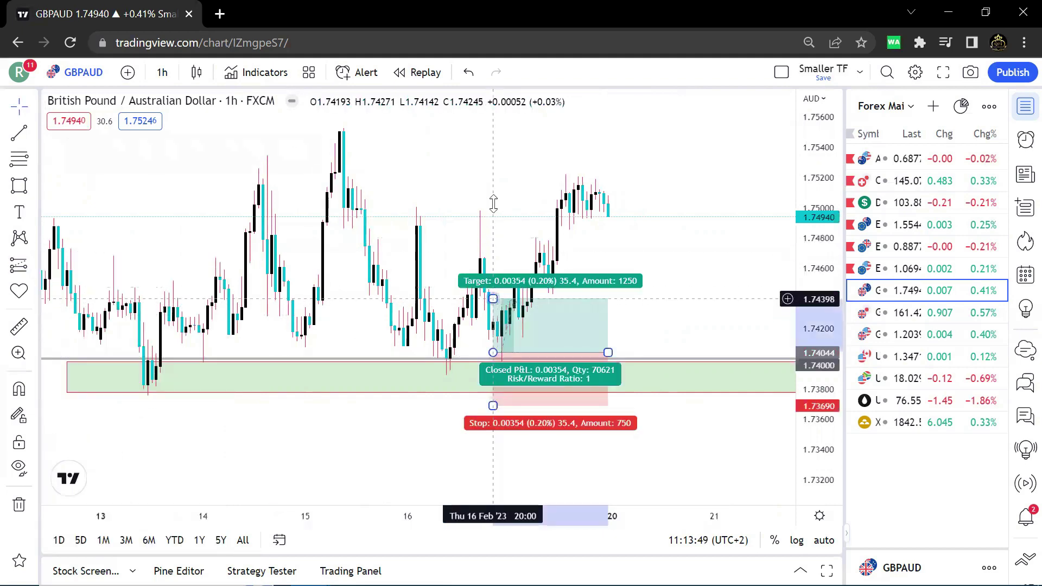
drag(493, 203, 493, 175)
drag(492, 405, 481, 400)
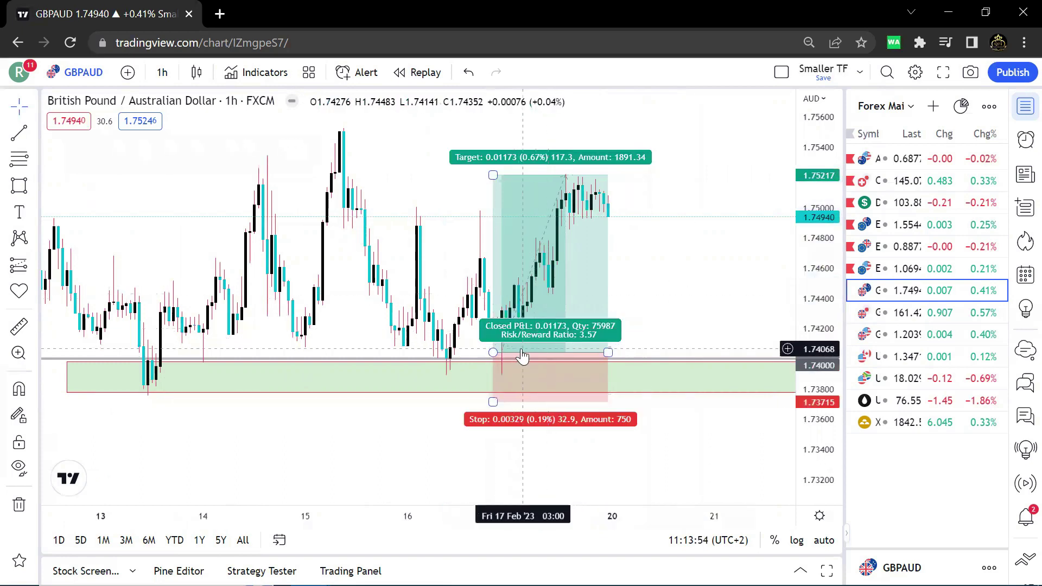
drag(510, 341, 510, 348)
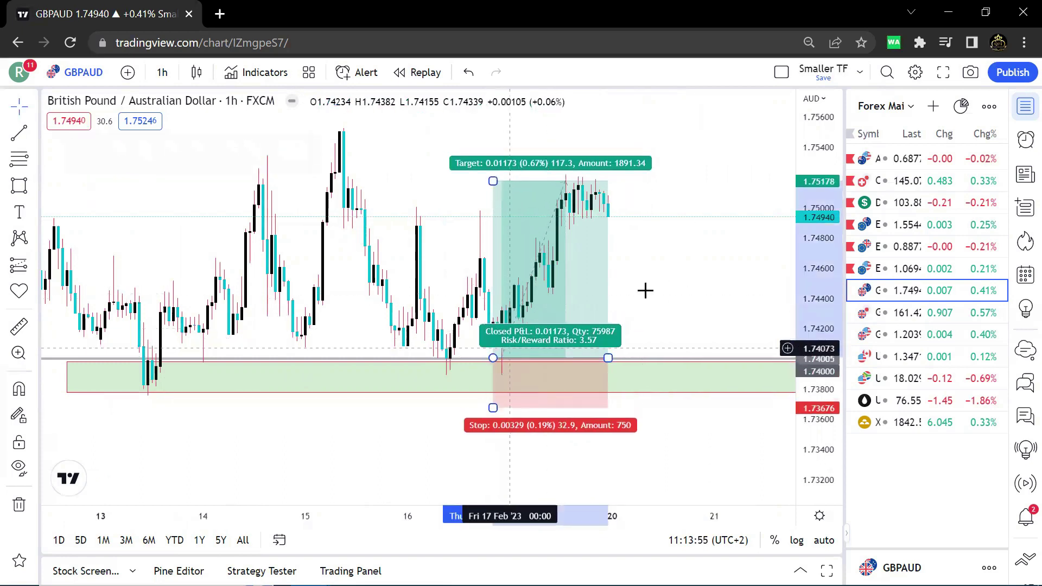
click(651, 290)
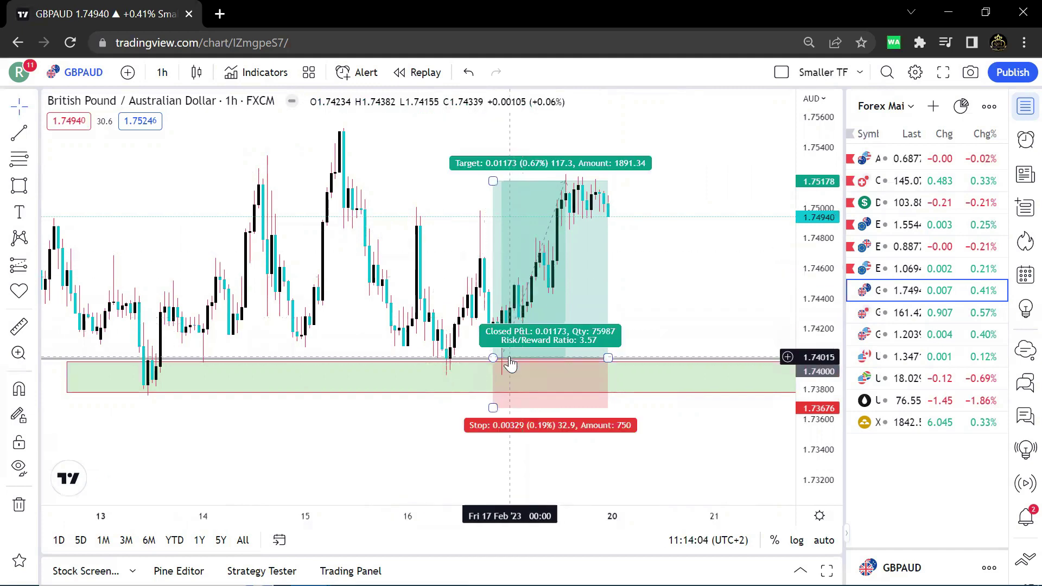
Step: Draw two horizontal rays in the green support zone, at the recent wick low 1.73889 and the 13 February low 1.73768
click(31, 140)
click(106, 339)
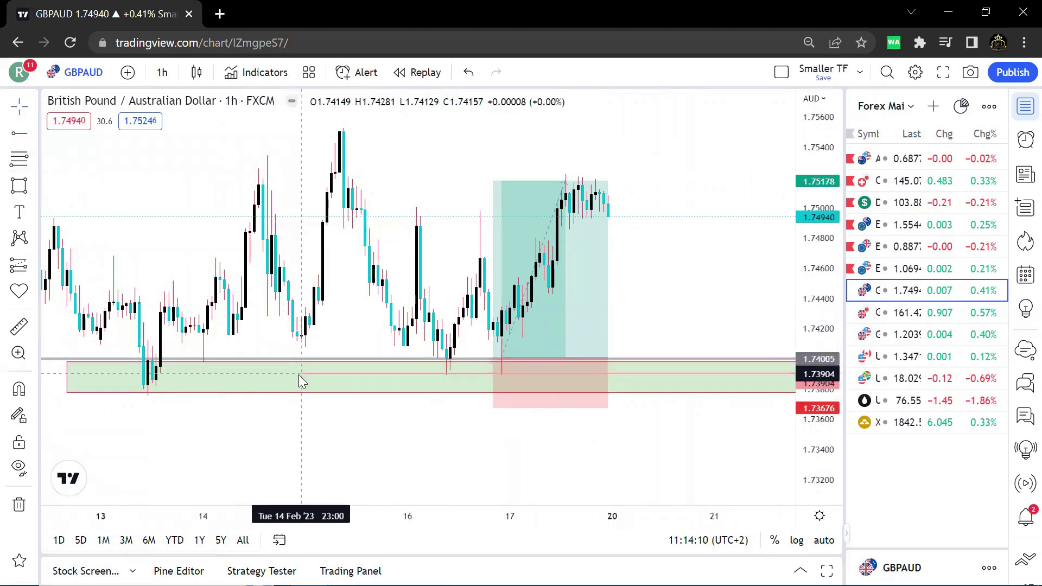
click(297, 376)
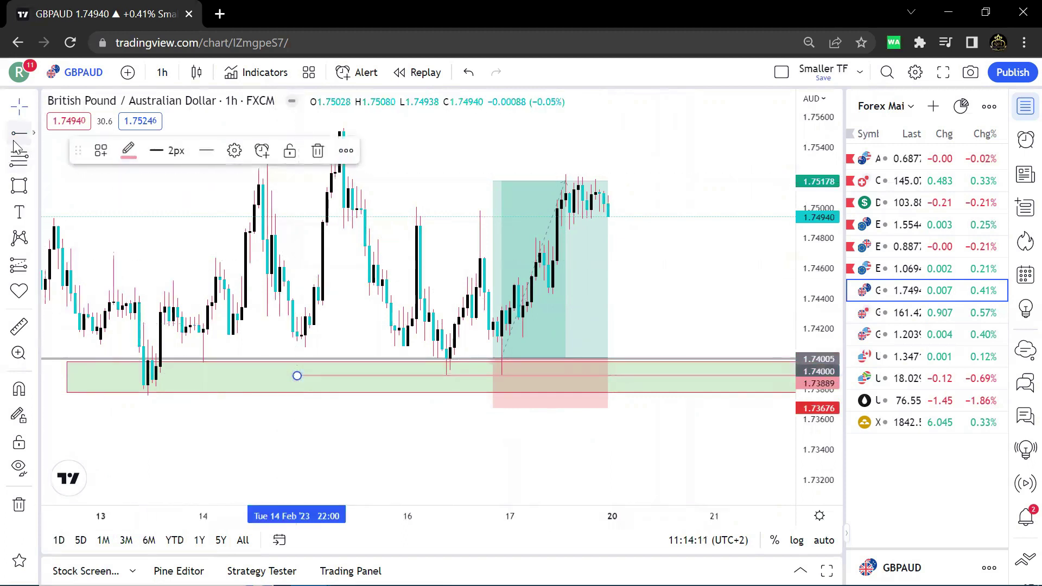
click(125, 393)
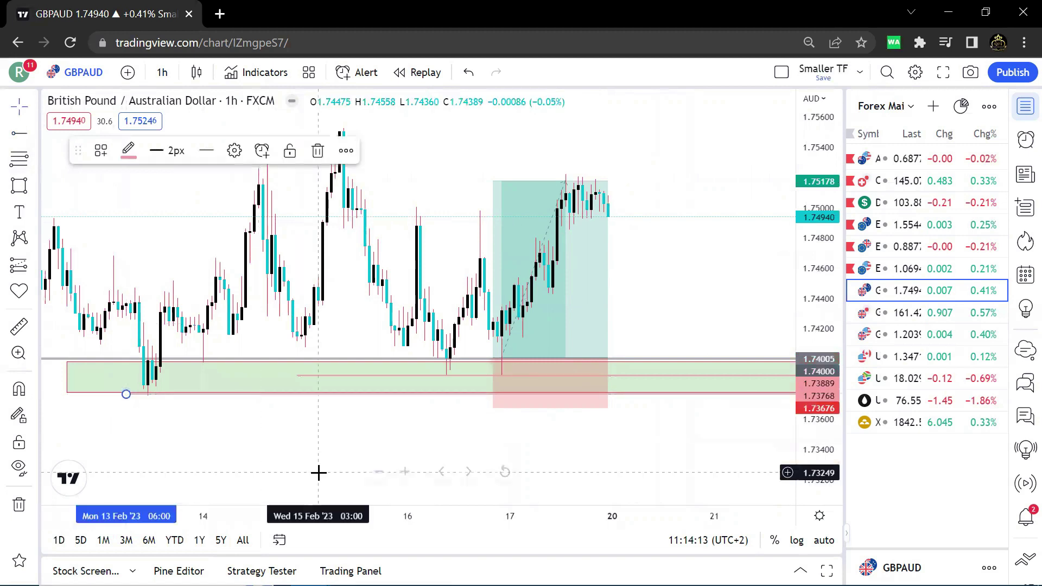
Step: Lower the long position's entry to 1.73894, level with the upper of the two rays, and deselect it
mouse_move(497, 359)
mouse_down()
mouse_move(480, 393)
mouse_move(485, 374)
mouse_up()
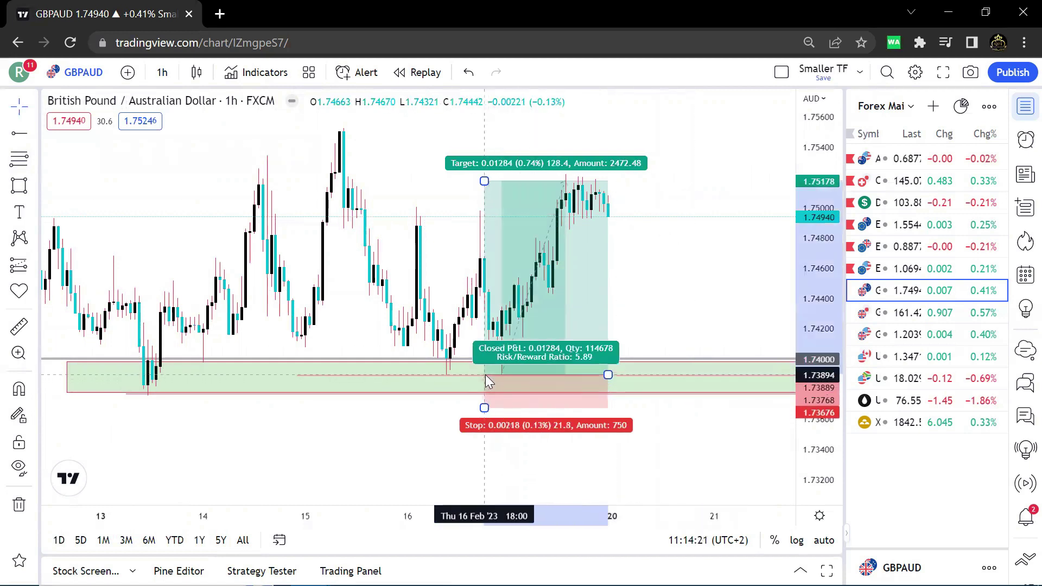
click(683, 240)
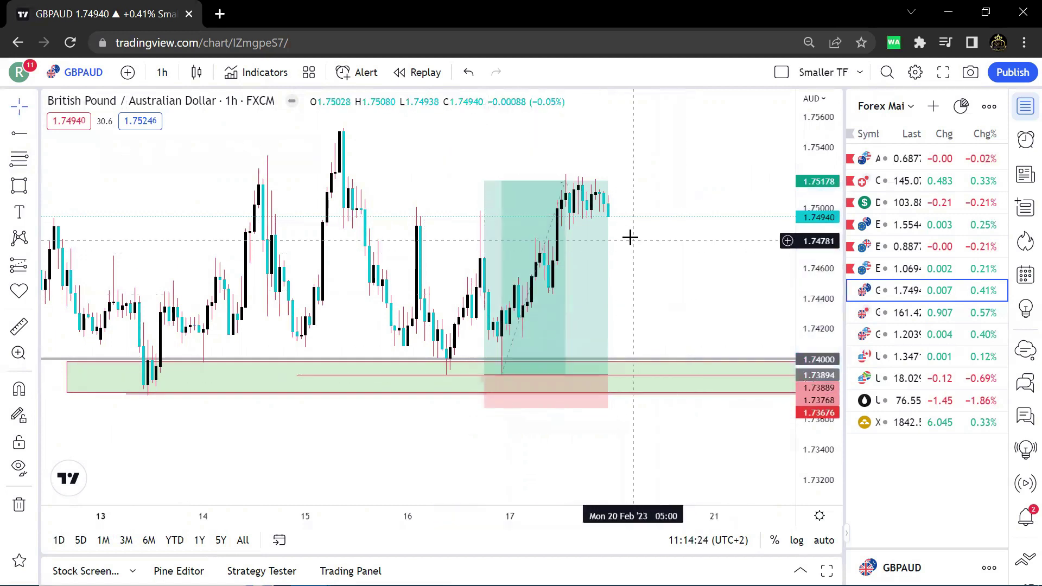
mouse_move(597, 263)
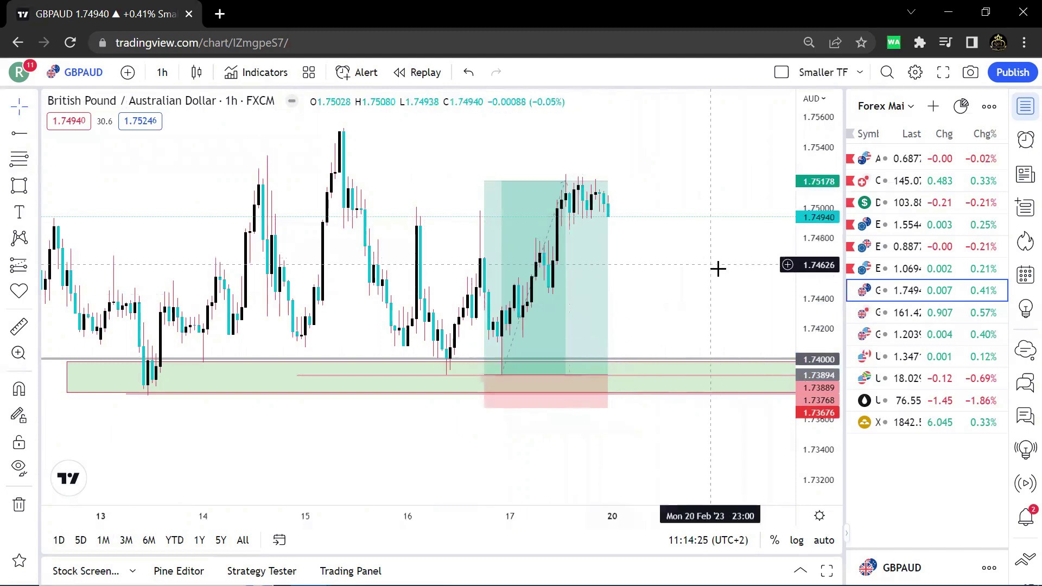
Step: Open GBPJPY from the watchlist and switch the chart to the 4-hour timeframe with the January and February swings in view
click(900, 313)
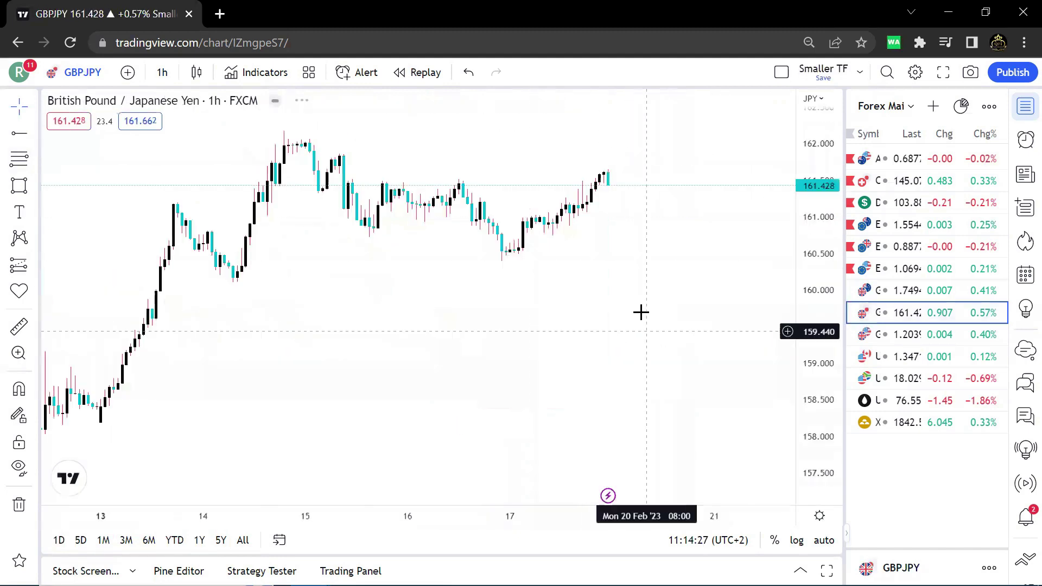
scroll(640, 310, down, 2)
click(162, 72)
click(211, 358)
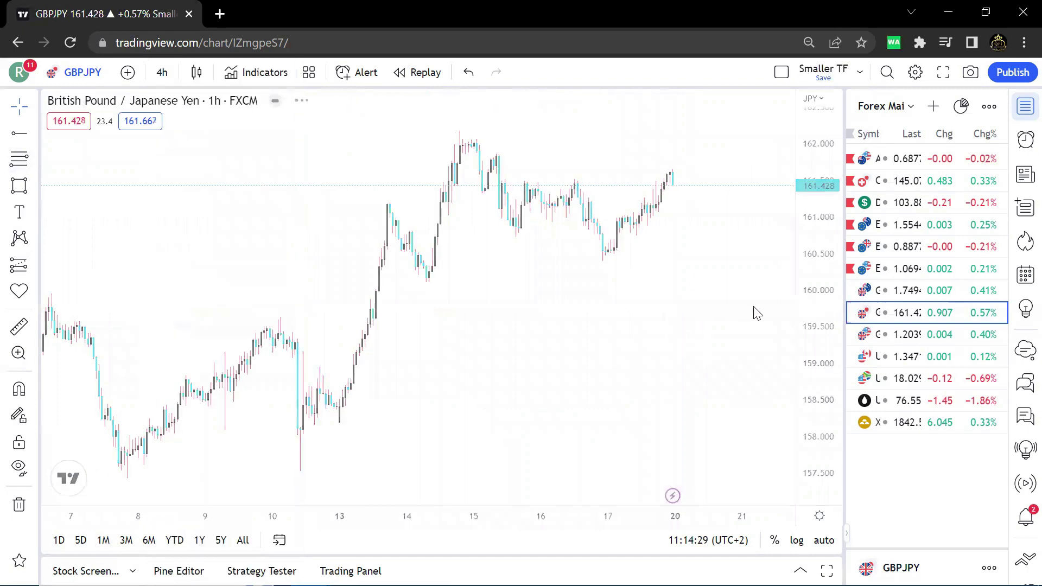
drag(730, 384, 591, 304)
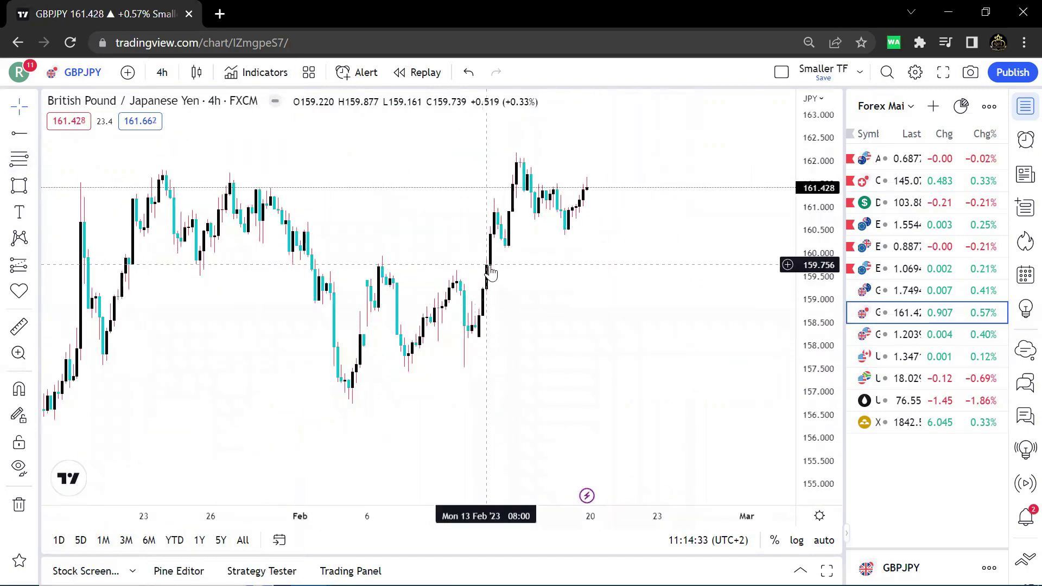
drag(496, 329, 476, 359)
scroll(499, 321, down, 2)
scroll(519, 319, up, 2)
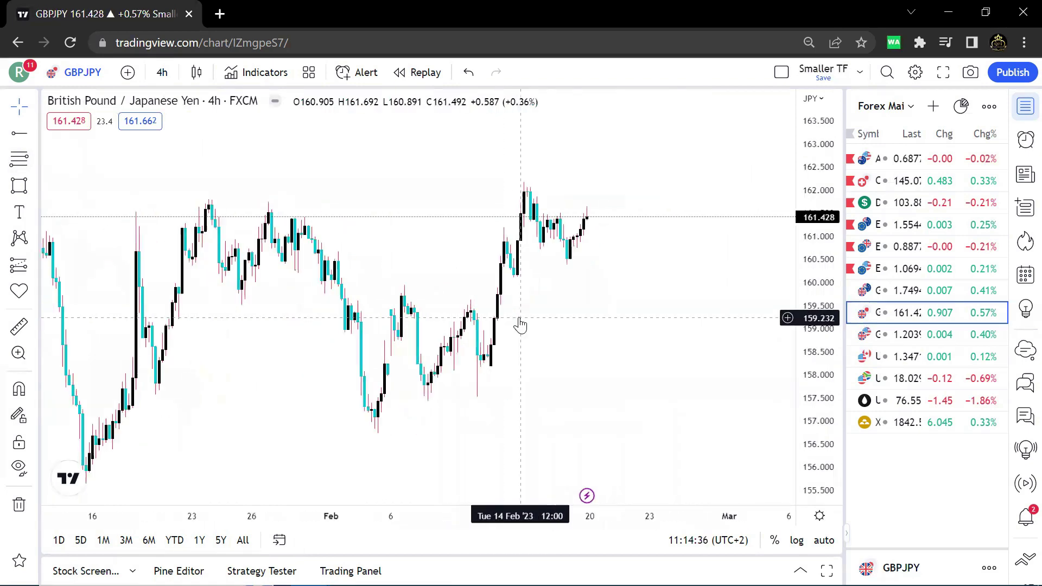
Step: Draw a rectangle zone from about 159.53 to 159.9 over the early-February highs, spanning 30 January to 20 February
click(20, 186)
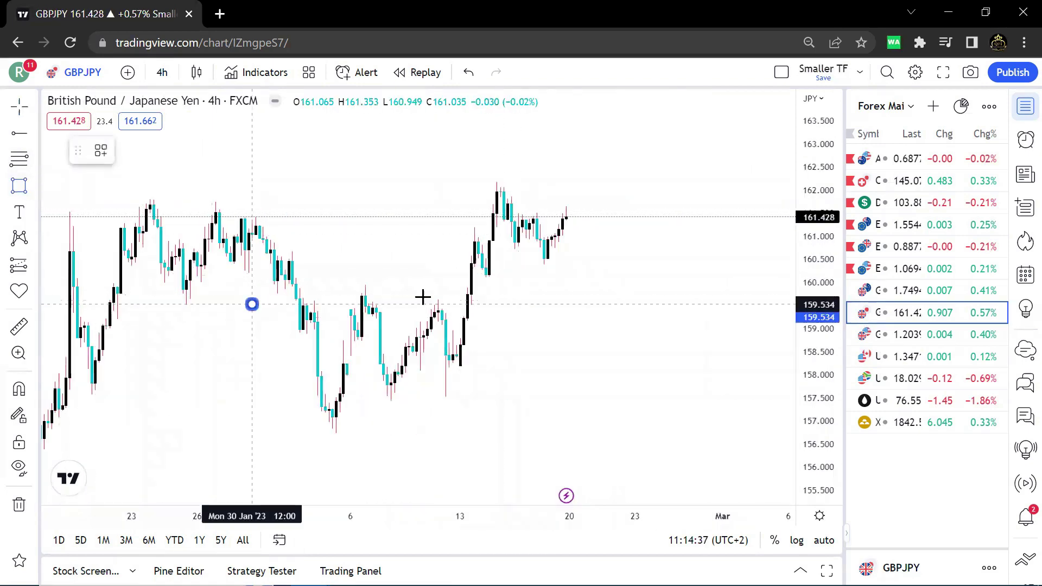
drag(252, 304, 581, 286)
click(44, 146)
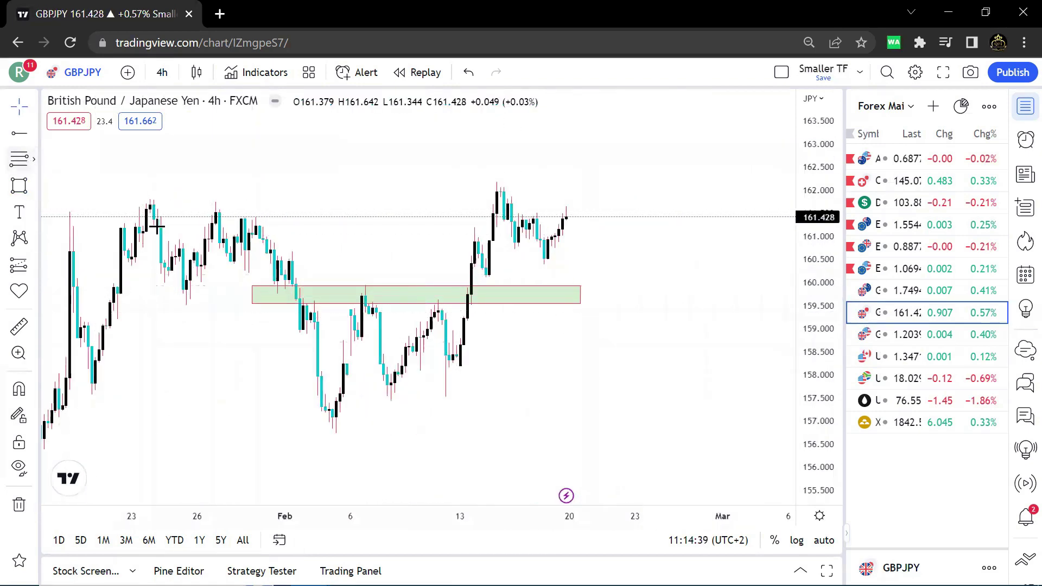
Step: Draw a Fibonacci retracement from the 10 February low at 157.533 up to the swing high at 162.154
click(22, 161)
click(443, 391)
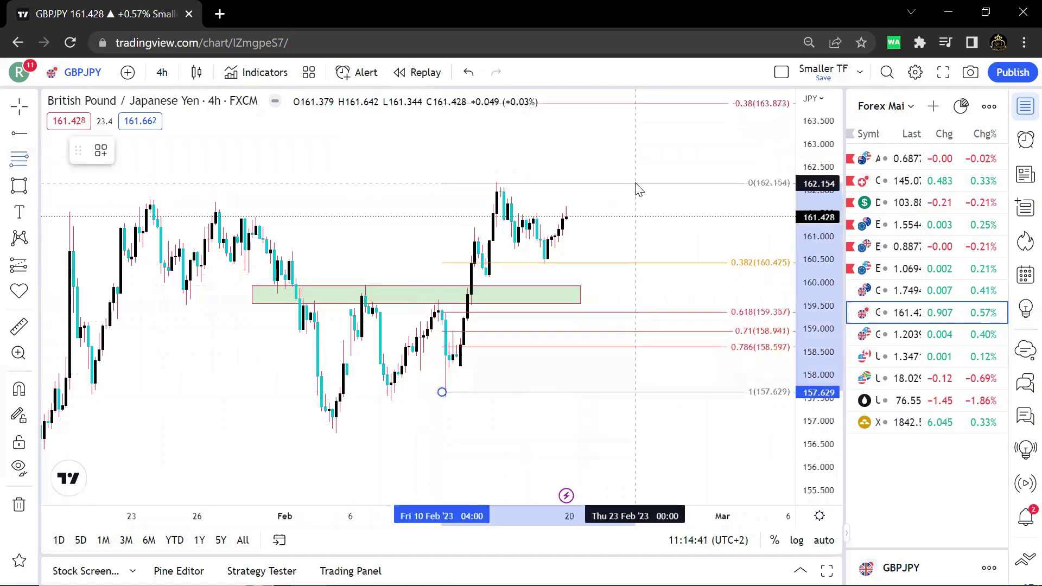
click(635, 183)
scroll(635, 251, down, 2)
scroll(560, 328, up, 2)
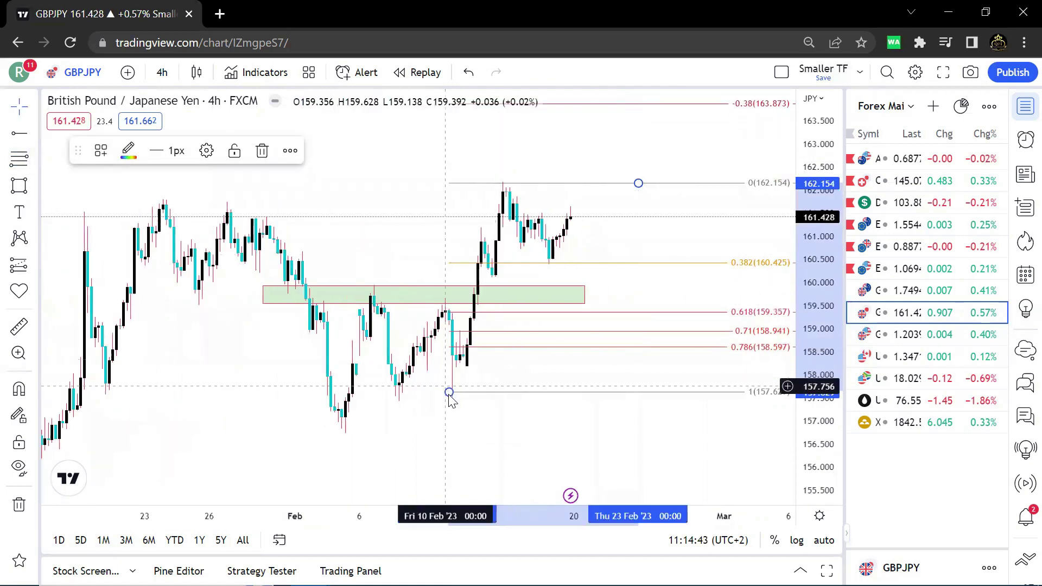
mouse_move(449, 391)
mouse_down()
mouse_move(318, 434)
mouse_move(445, 397)
mouse_up()
Step: Draw a horizontal ray at 159.994 and shift the green zone forward and up to sit just beneath it
click(73, 282)
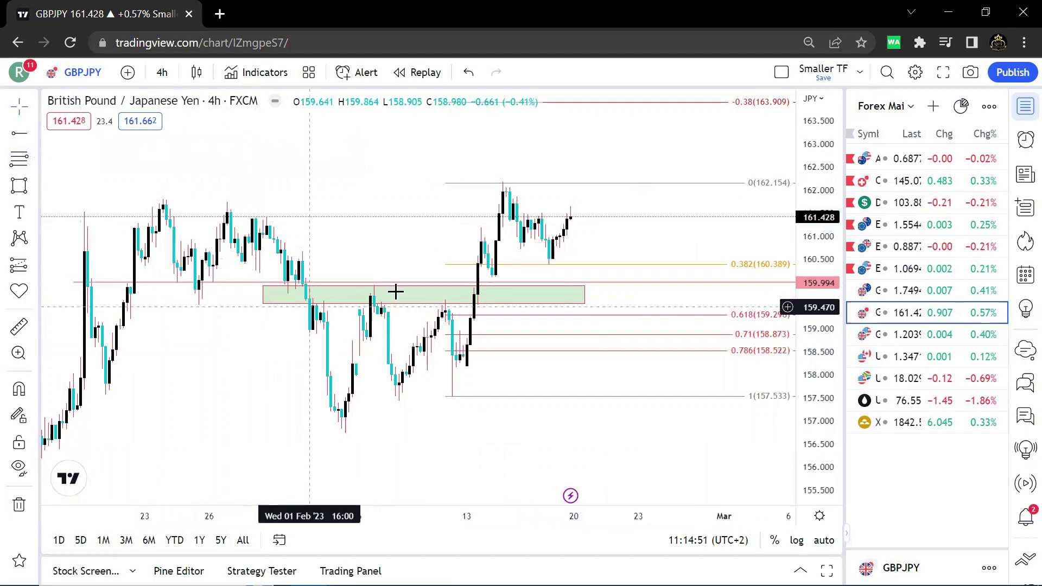
drag(499, 293, 550, 277)
Step: Try the Fibonacci retracement's starting point at the early-February swing low, 156.676, and delete the retracement
click(548, 265)
drag(378, 416, 309, 436)
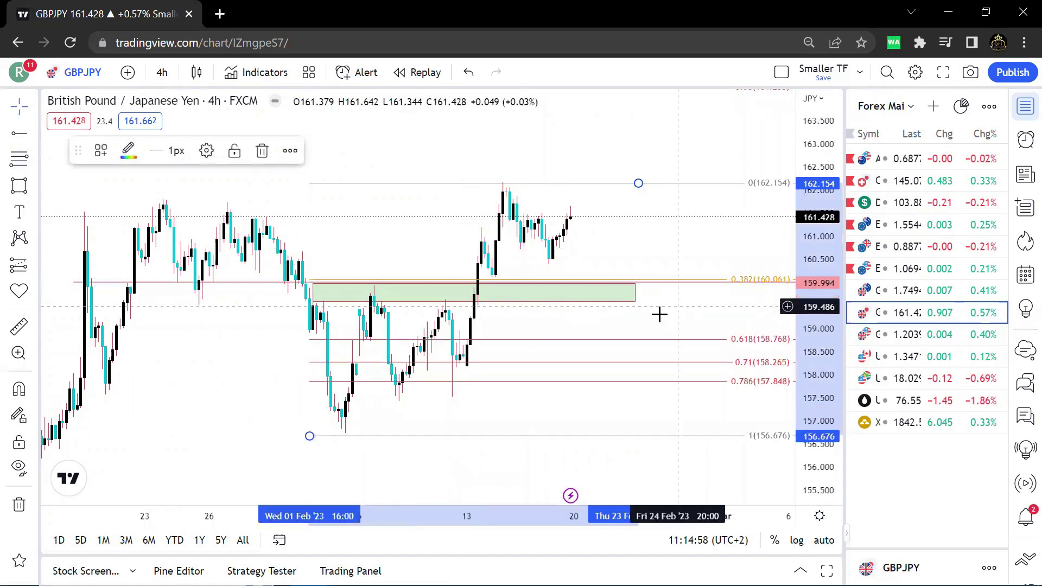
click(262, 150)
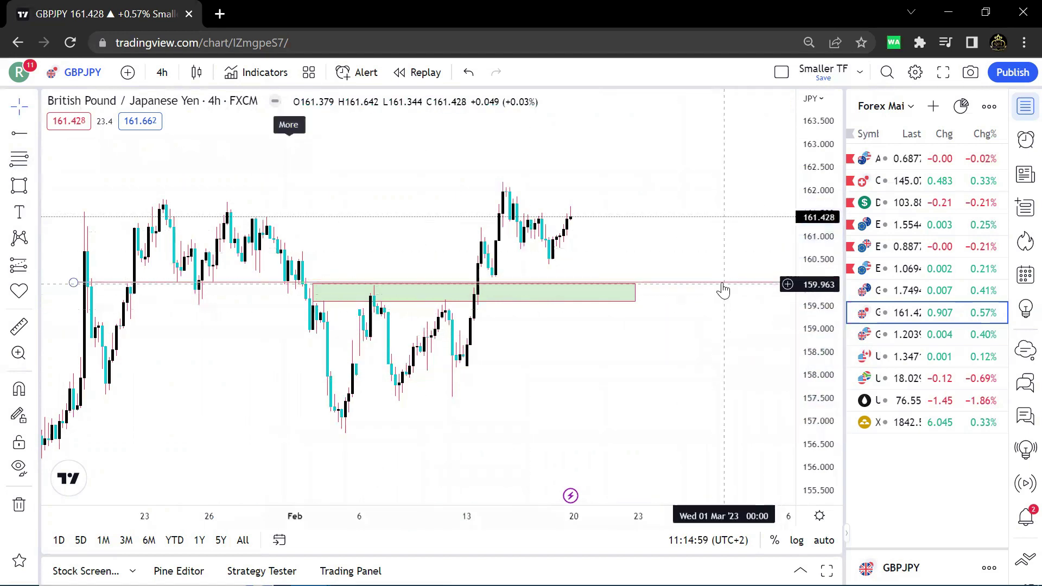
Step: Set the horizontal ray's price to 160.000
click(722, 284)
double_click(725, 290)
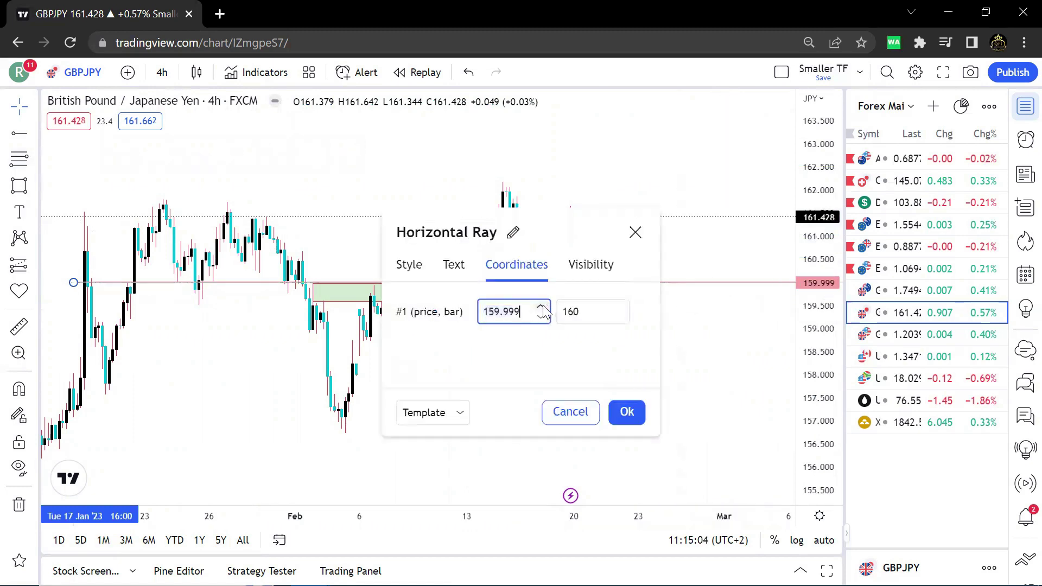
click(626, 413)
Step: Move the green zone forward in time to start around 8 February, with its upper edge on the 160.000 ray
scroll(767, 363, down, 3)
drag(646, 331, 628, 305)
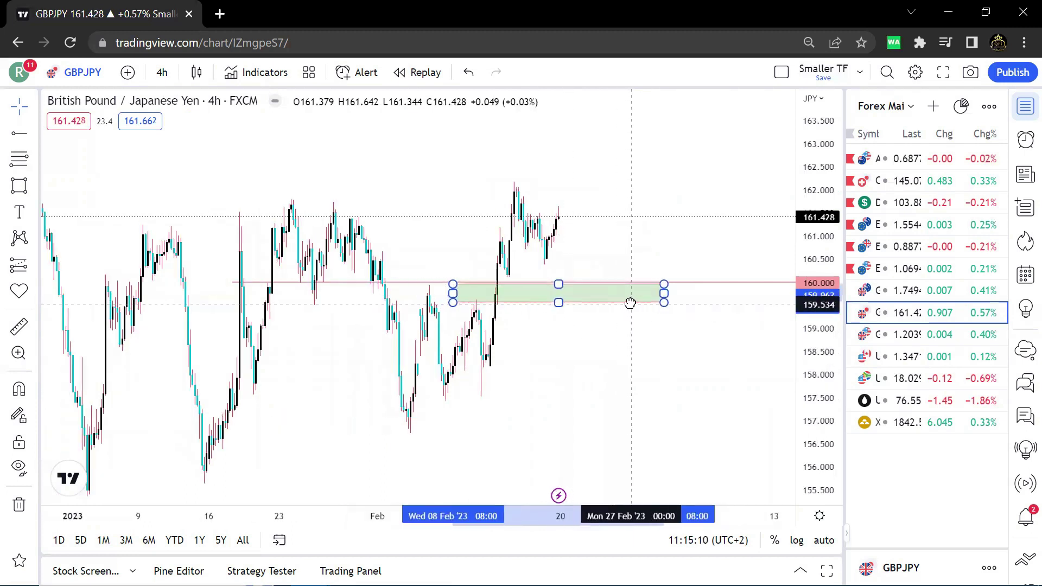
scroll(554, 366, up, 2)
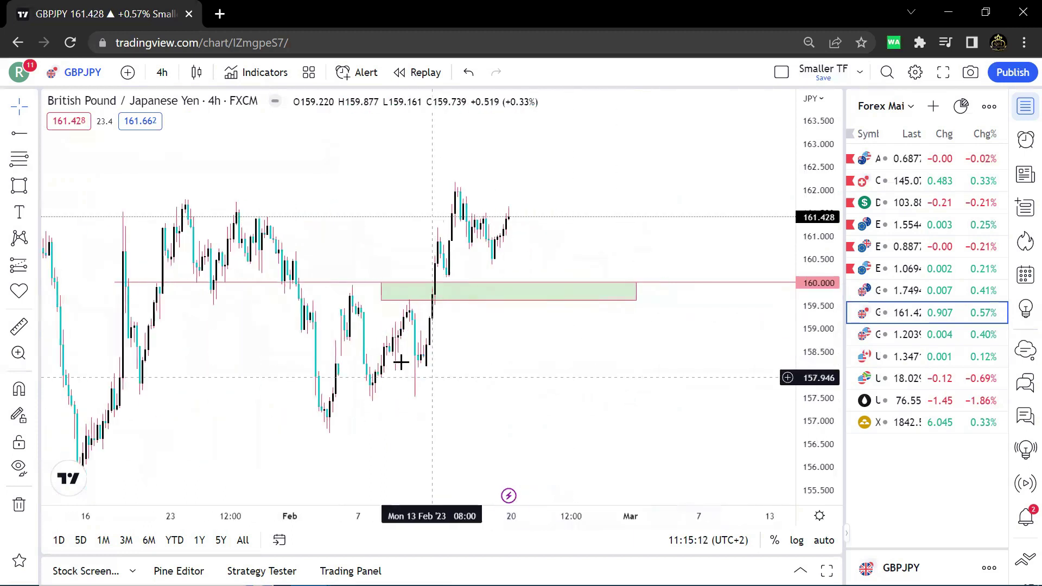
scroll(723, 277, down, 2)
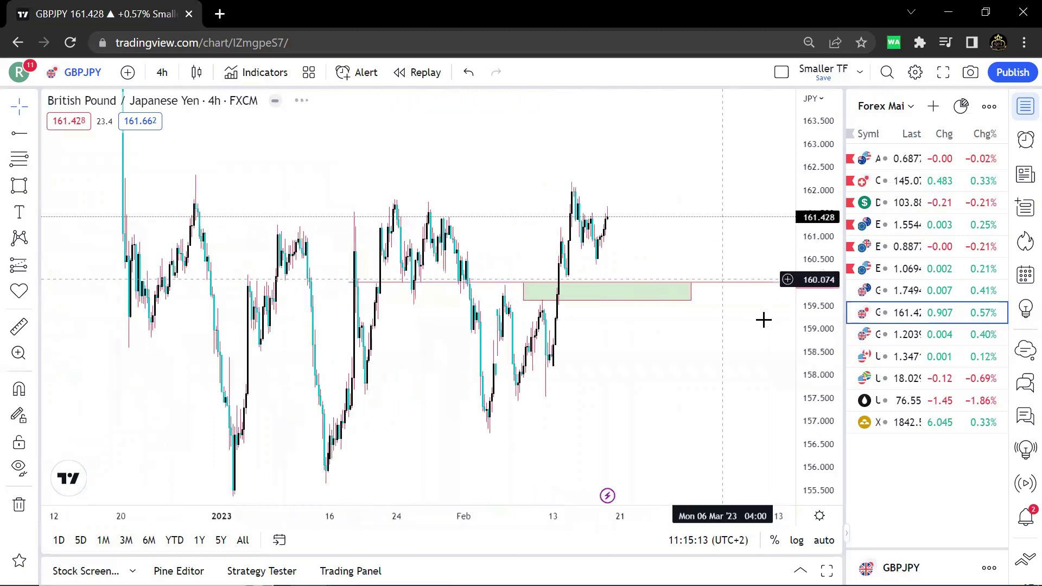
Step: Open GBPUSD from the watchlist, switch it to the 6-hour timeframe and compress the price scale to show the whole range
click(917, 334)
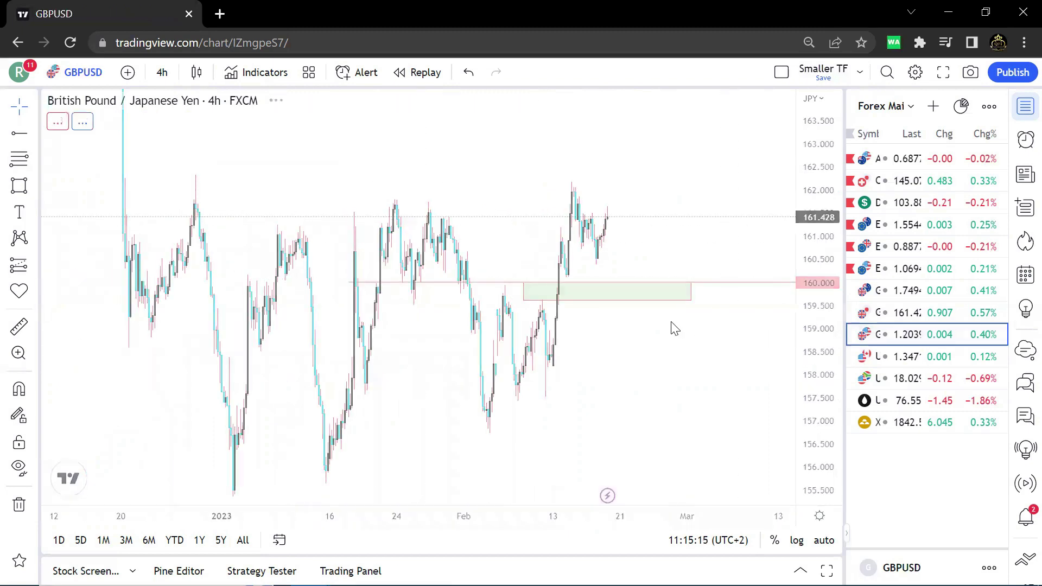
click(162, 72)
click(171, 380)
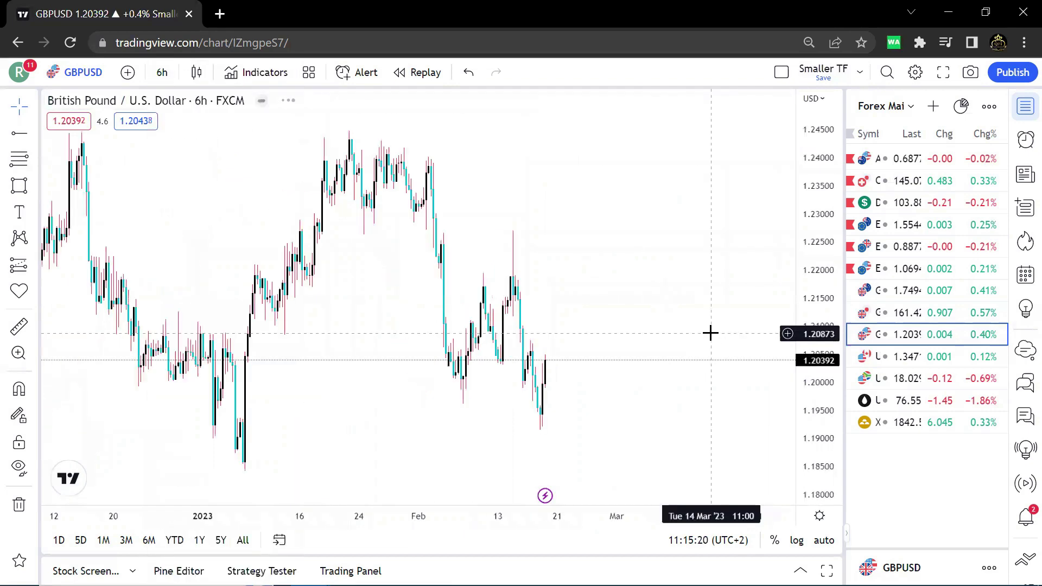
scroll(710, 333, up, 4)
drag(809, 335, 809, 421)
scroll(702, 325, down, 5)
drag(651, 276, 576, 281)
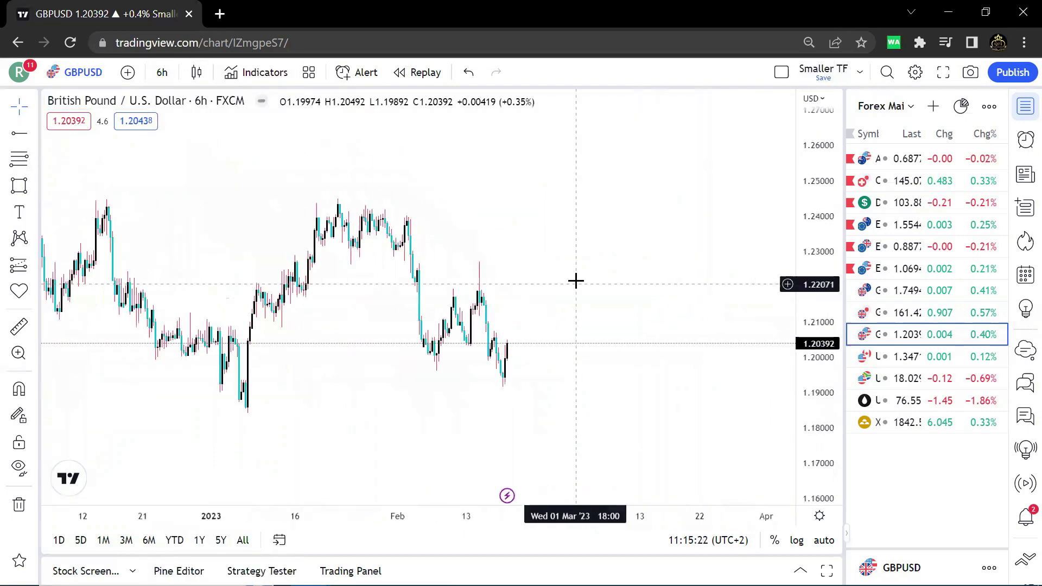
Step: Draw a horizontal support line at 1.19002 near the January and February lows
scroll(576, 281, down, 2)
key(alt+h)
click(472, 394)
scroll(651, 273, up, 2)
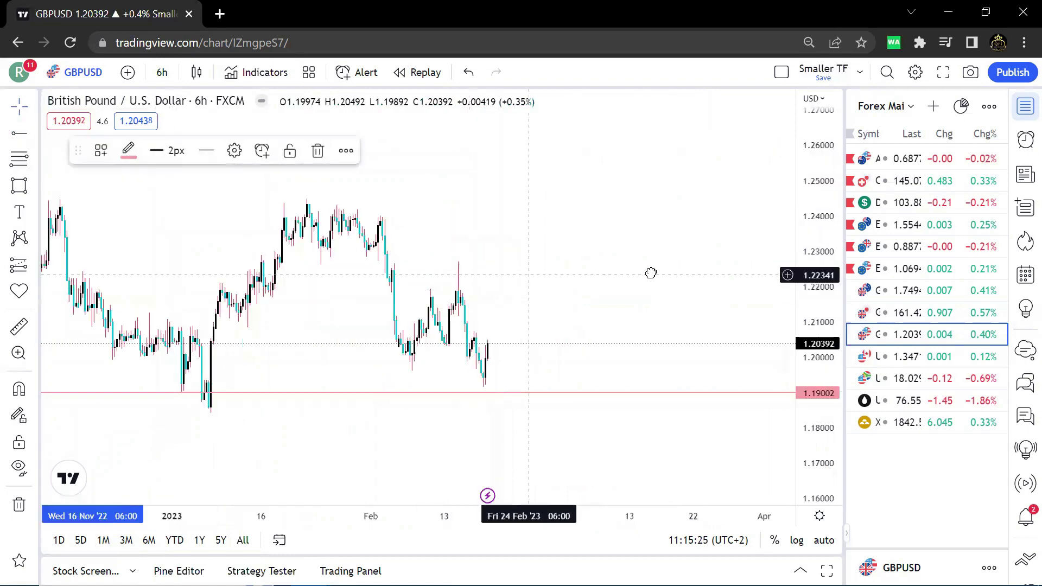
drag(651, 273, 656, 275)
scroll(656, 274, down, 2)
Step: Draw a horizontal ray at 1.24456 across the December and January highs as resistance
click(33, 134)
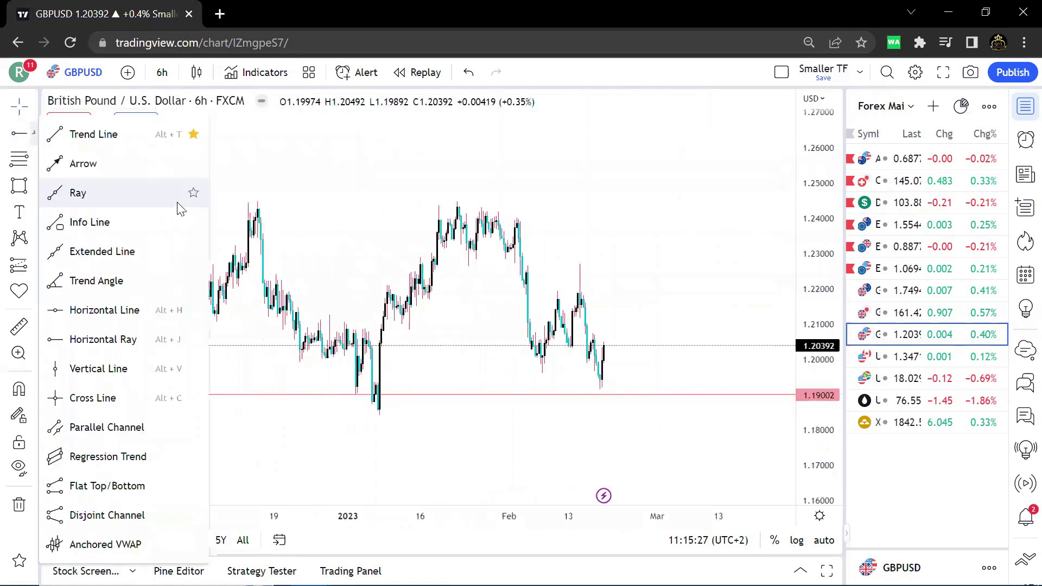
click(21, 136)
click(200, 210)
drag(200, 210, 189, 202)
click(189, 202)
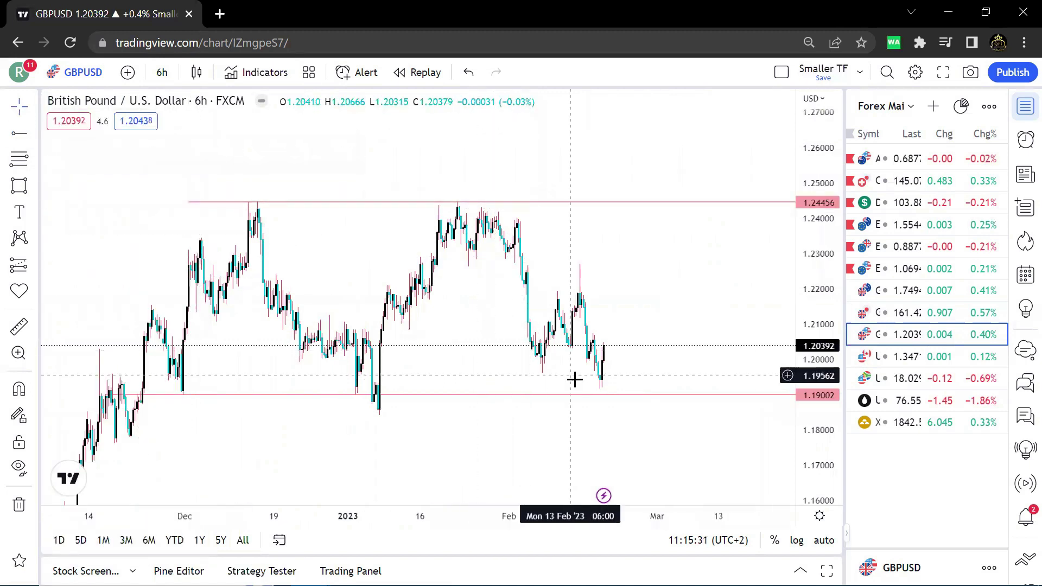
Step: Draw a rectangle zone from about 1.213 to 1.2165 through the middle of the range, from mid-November into March
click(20, 186)
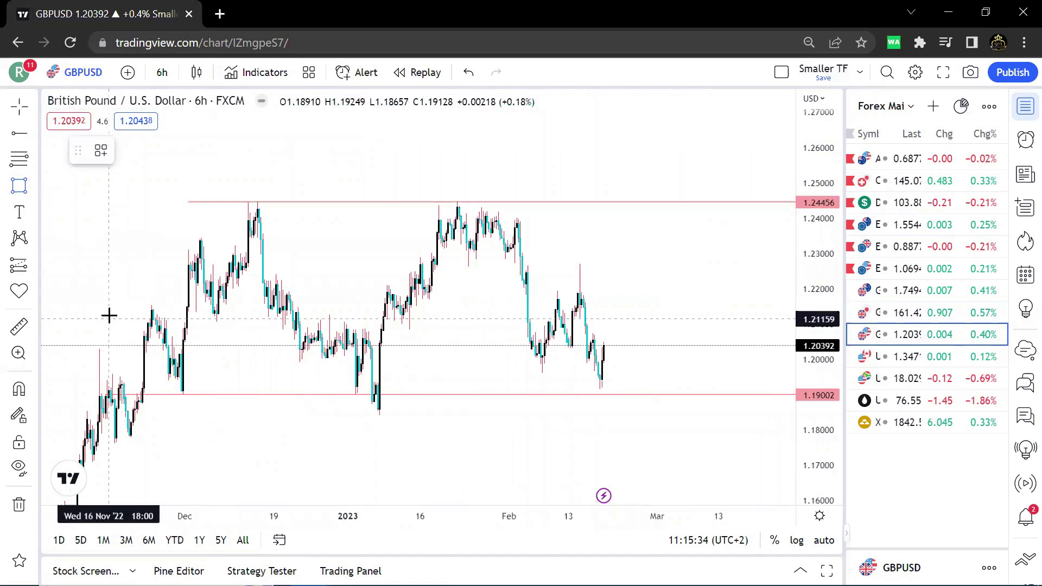
click(109, 315)
drag(695, 278, 631, 276)
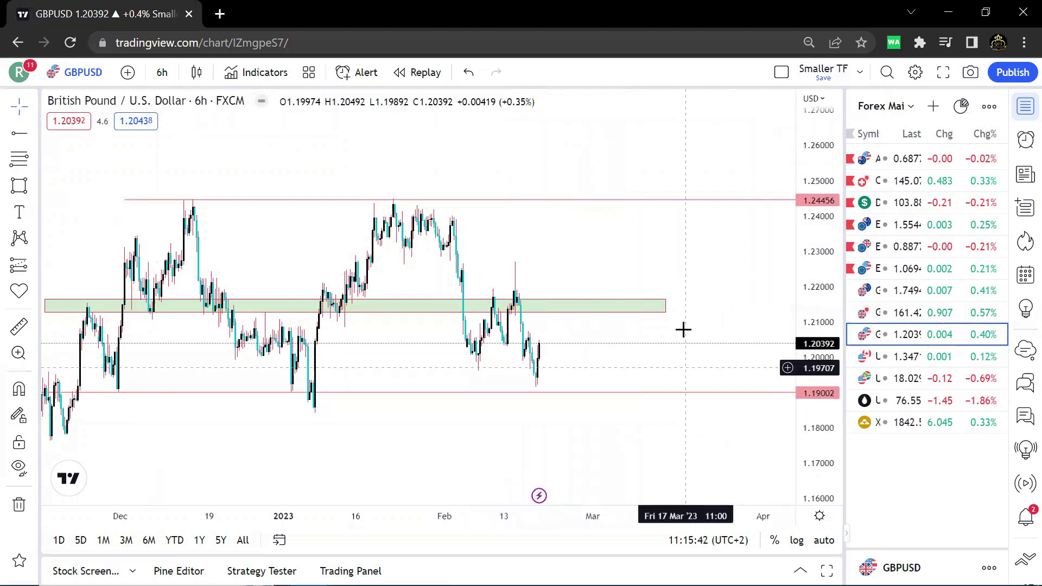
scroll(543, 282, up, 1)
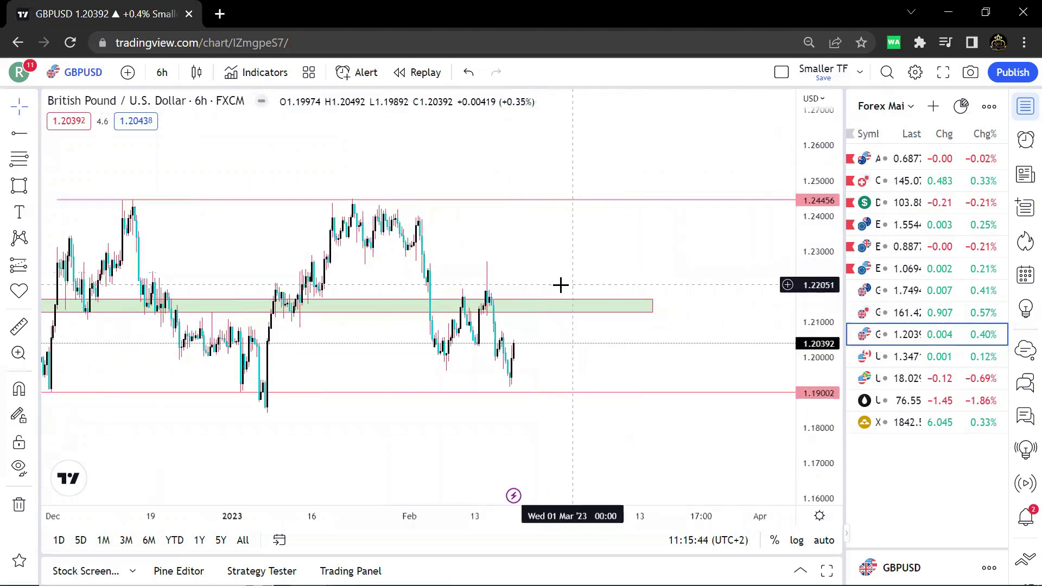
Step: Move the GBPUSD rectangle zone up to span 1.22362 to 1.22735
drag(551, 307, 650, 269)
drag(369, 269, 373, 267)
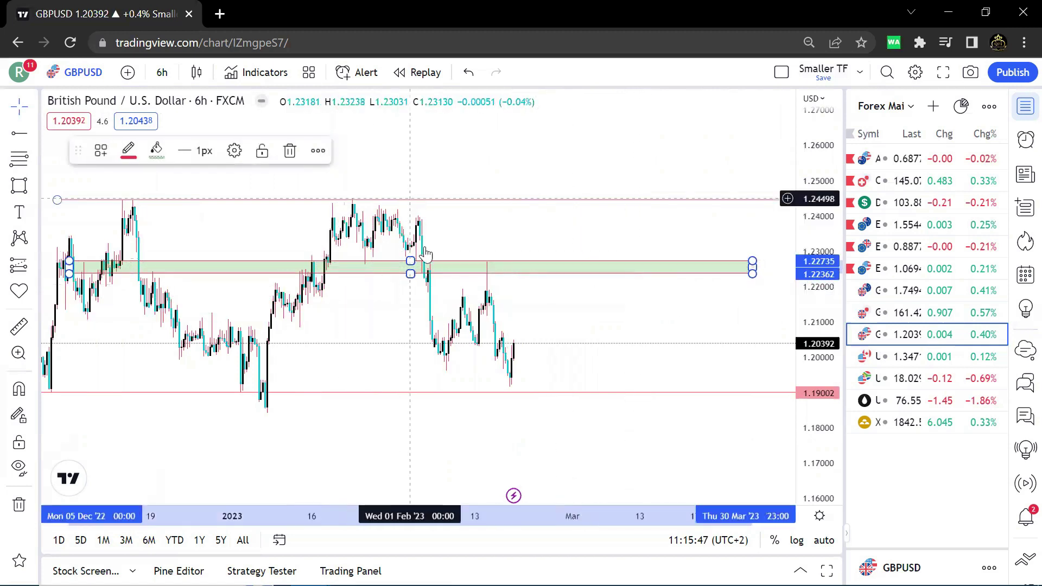
Step: Draw a Fibonacci retracement from 1.23979 down to 1.19666 to check the zone against its levels, and delete it
click(19, 158)
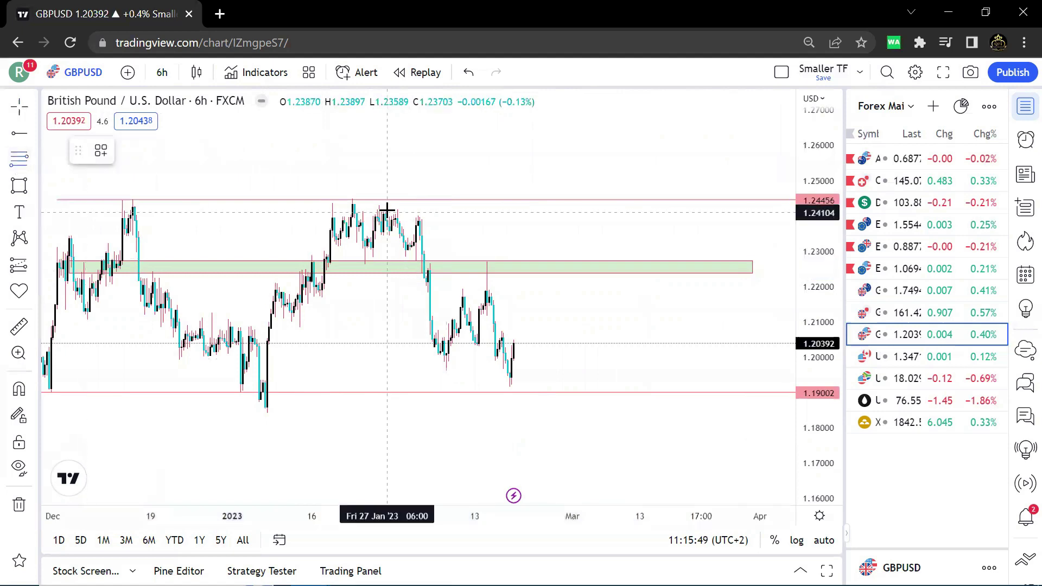
click(397, 216)
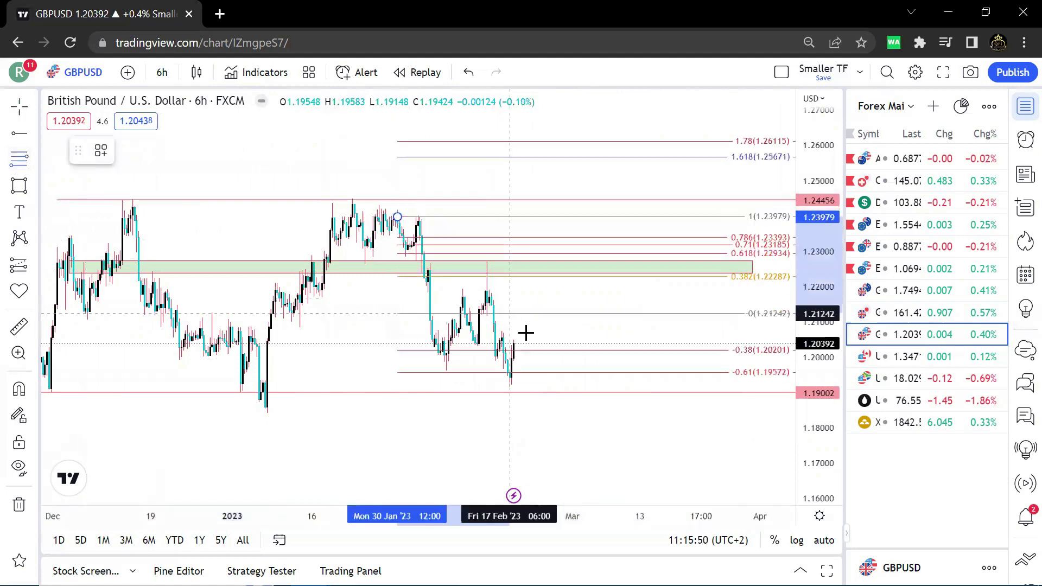
click(548, 369)
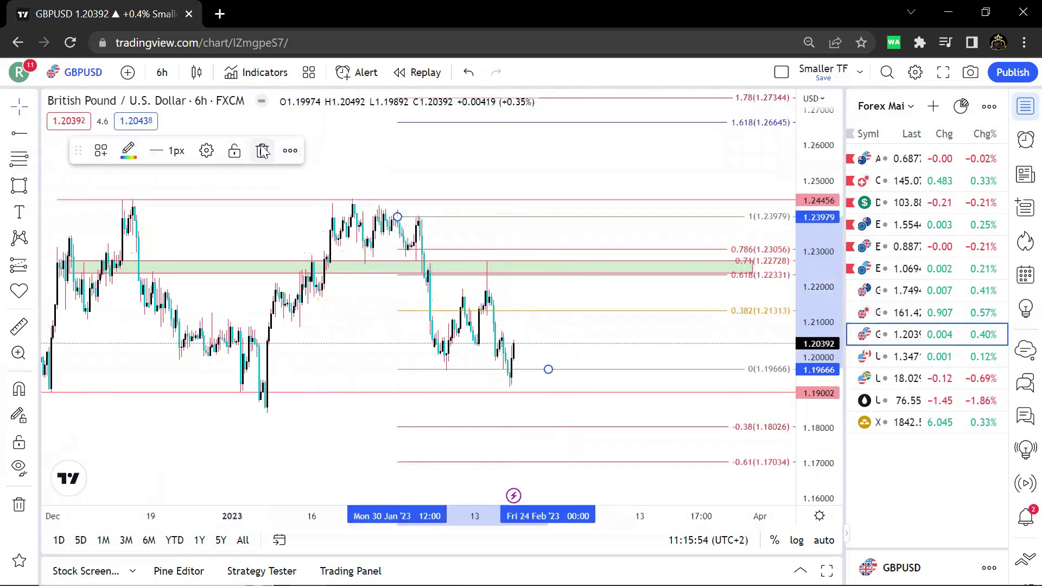
key(Delete)
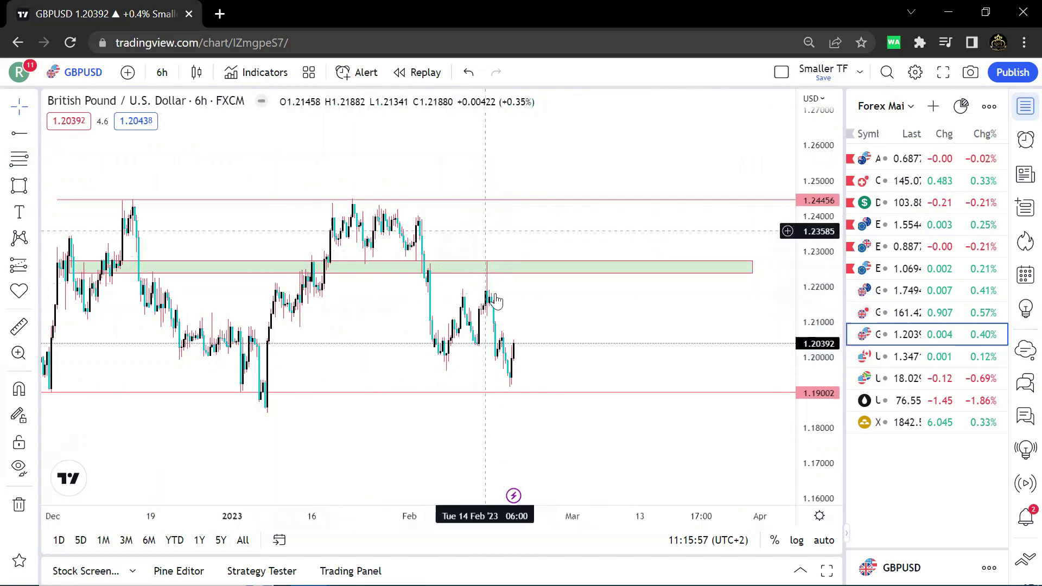
Step: Draw a horizontal ray at 1.20848 on GBPUSD, starting in mid-December and running across the February prices
drag(556, 286, 623, 268)
scroll(596, 293, down, 1)
scroll(624, 267, up, 2)
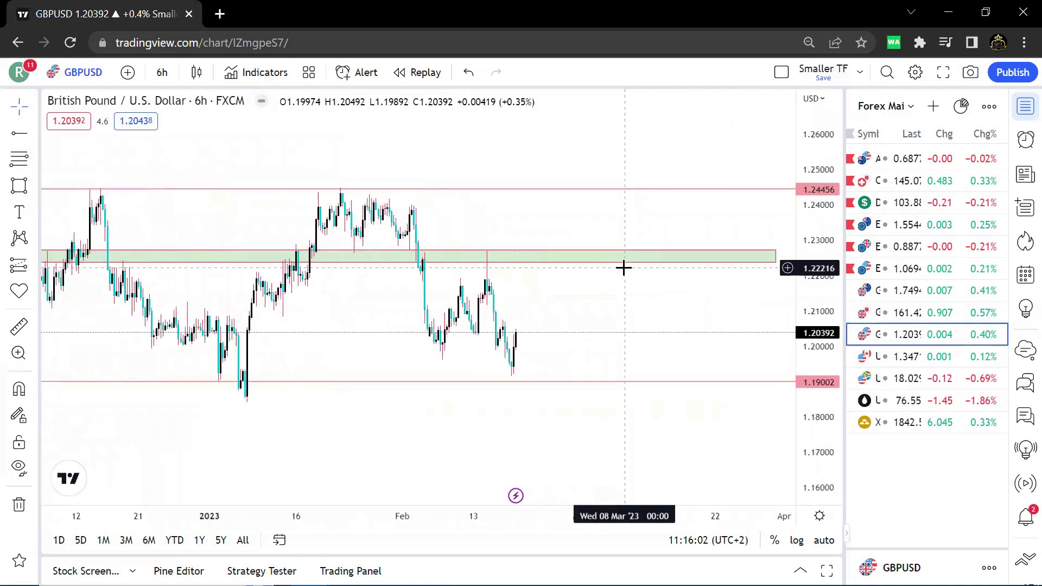
click(19, 185)
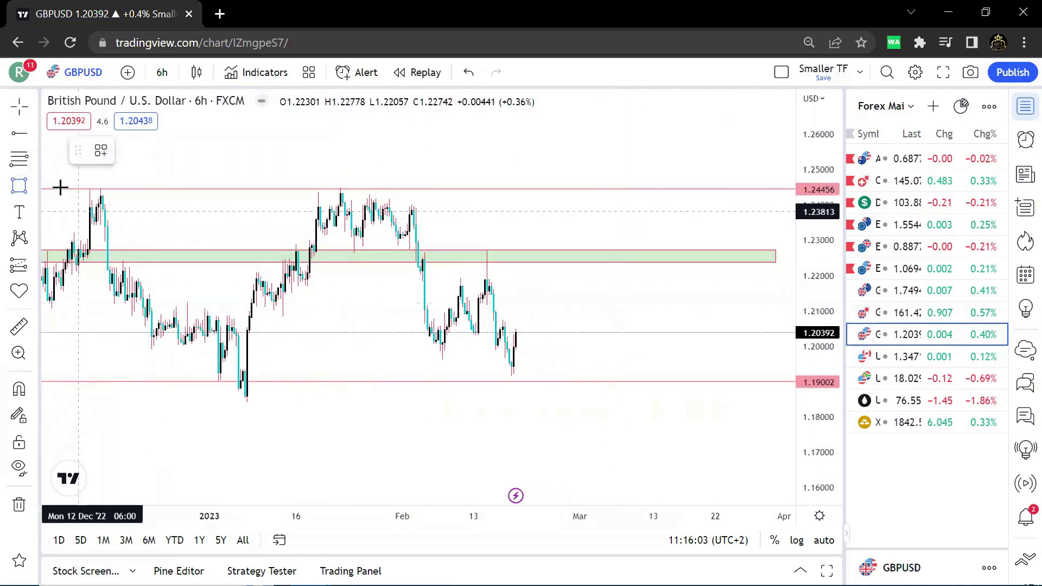
click(125, 318)
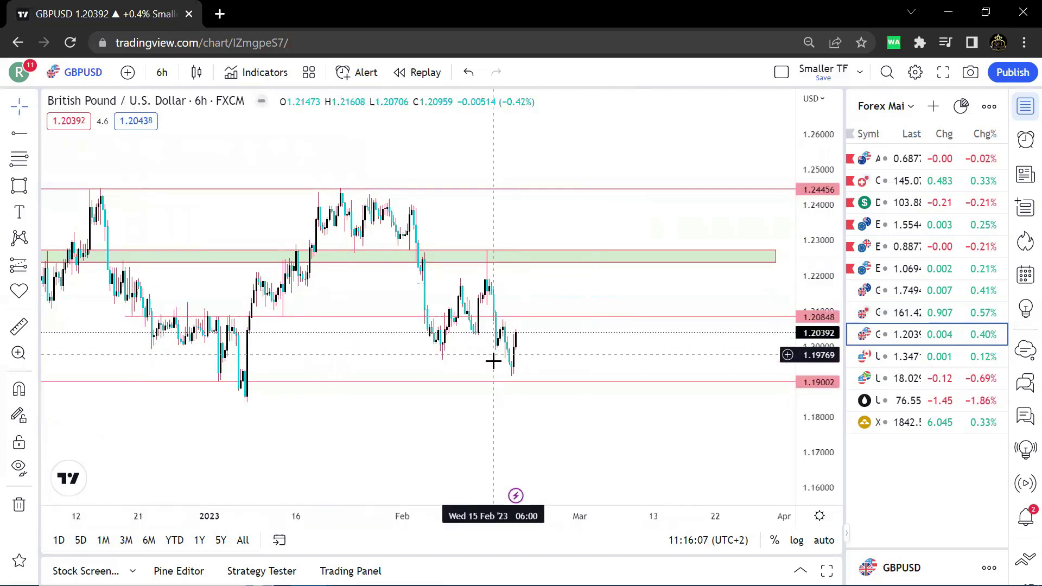
Step: Open USDCAD from the watchlist and draw a horizontal ray at 1.33036 from 12 January as support
click(924, 352)
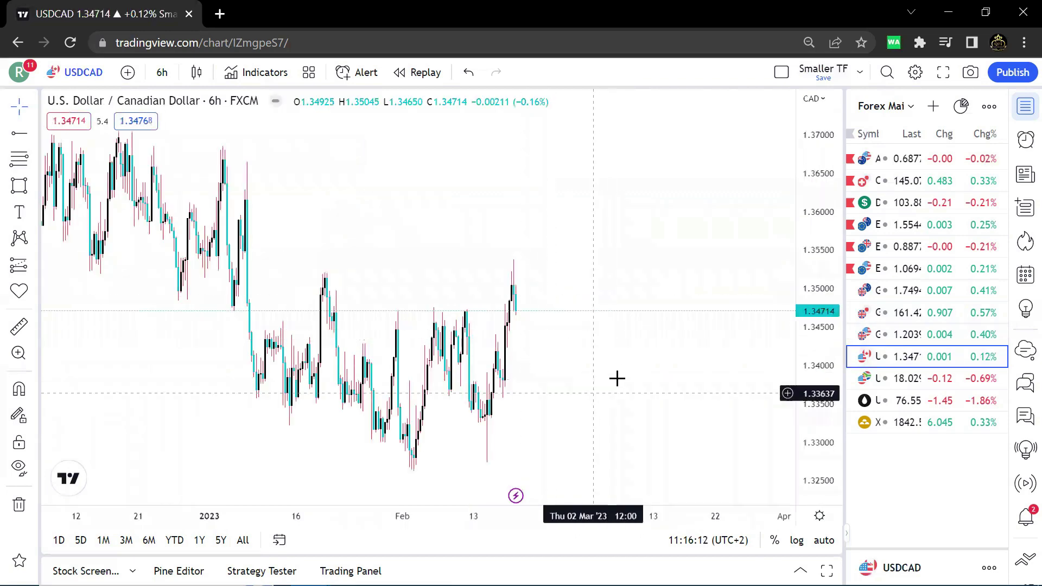
drag(595, 393, 737, 239)
scroll(735, 248, up, 5)
drag(671, 259, 657, 294)
click(163, 326)
mouse_move(163, 325)
mouse_down()
mouse_move(182, 341)
mouse_move(174, 338)
mouse_up()
click(438, 417)
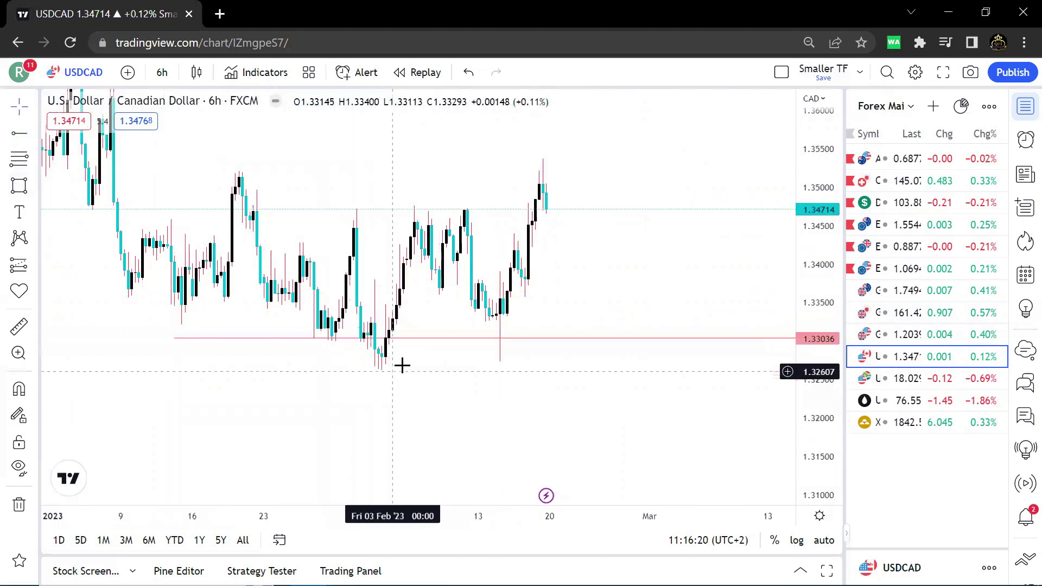
Step: Set the USDCAD support ray's price coordinate to 1.33000
drag(605, 303, 525, 307)
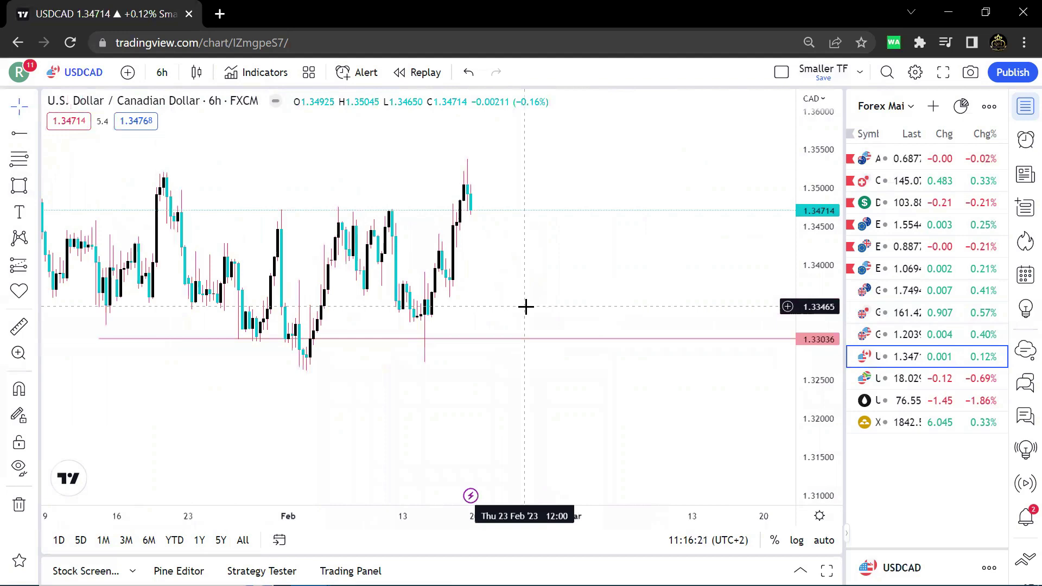
double_click(593, 341)
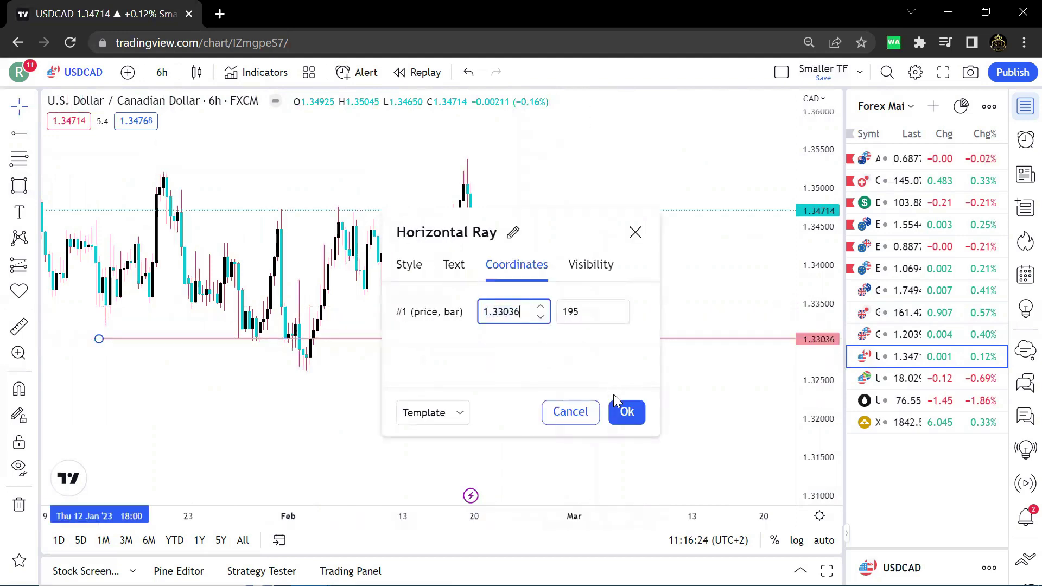
click(625, 412)
scroll(589, 358, down, 3)
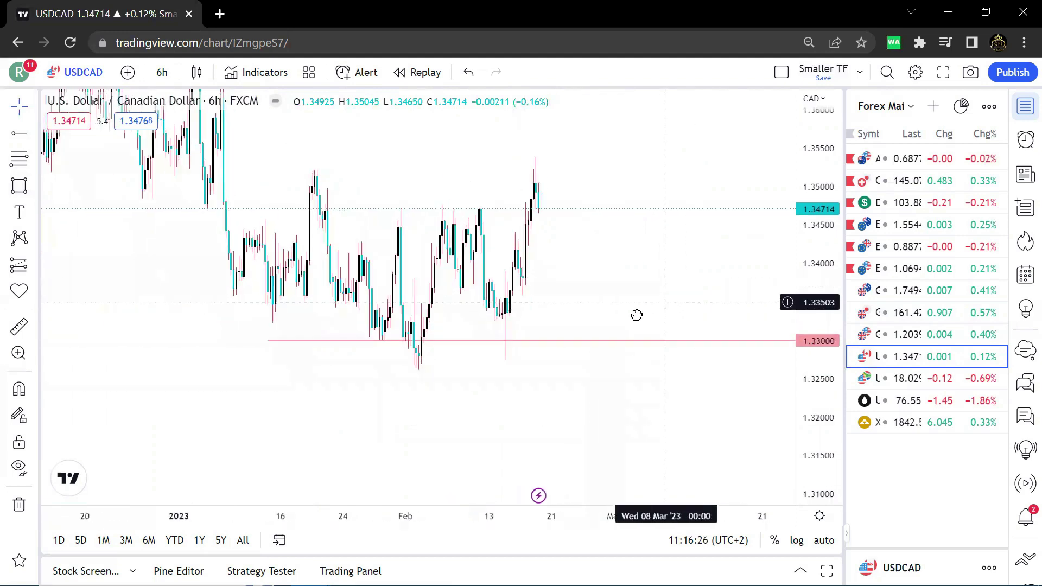
Step: Draw a Fibonacci retracement from the February low at 1.32607 to 1.34733 and move the support ray to 1.33074, near the 0.786 level
click(8, 159)
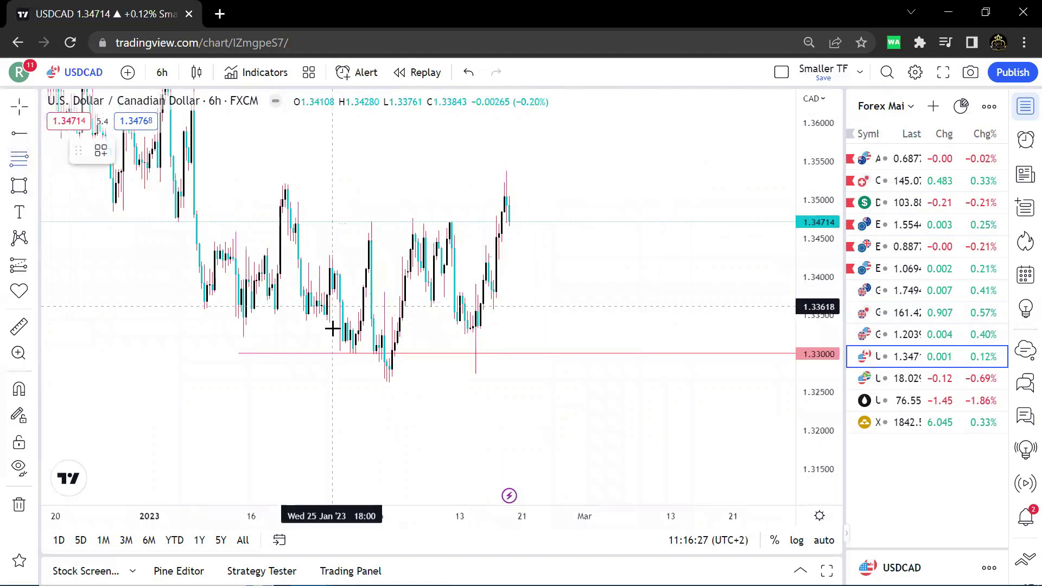
click(354, 385)
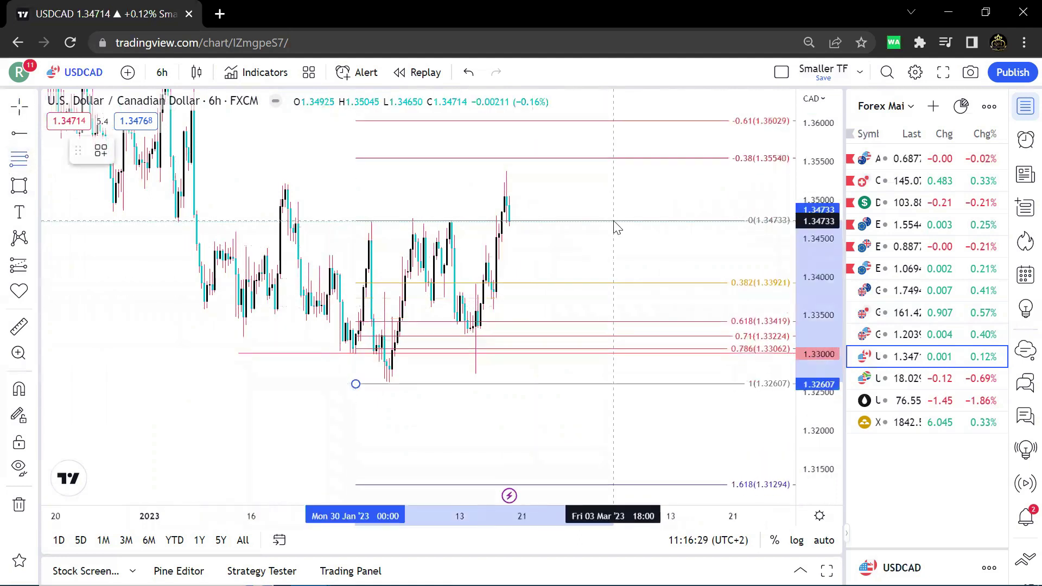
click(613, 220)
drag(295, 353, 295, 347)
click(291, 386)
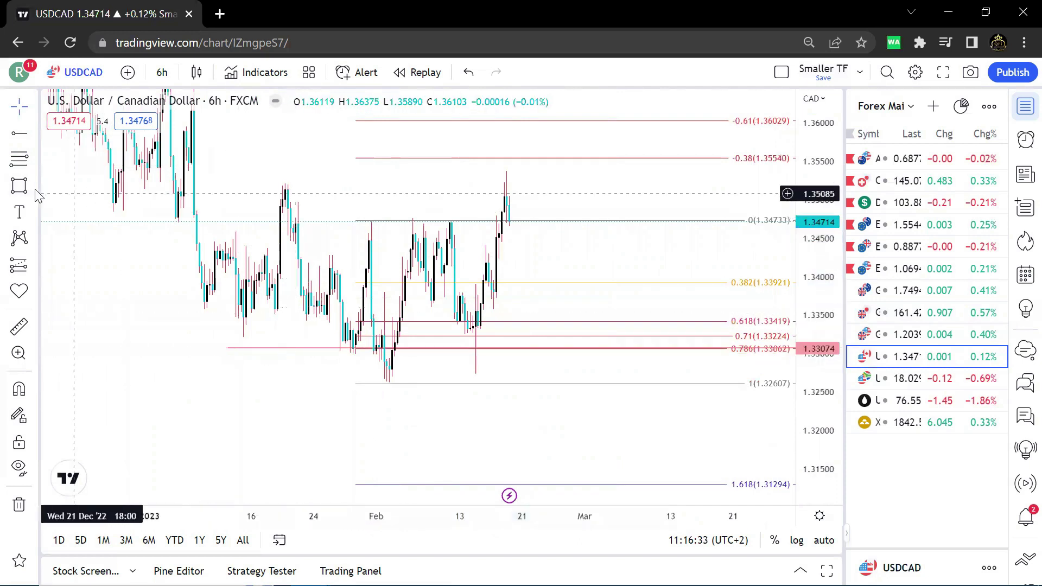
Step: Draw a rectangle zone from the support ray down to the February lows, spanning 30 January to early March
click(34, 185)
click(87, 244)
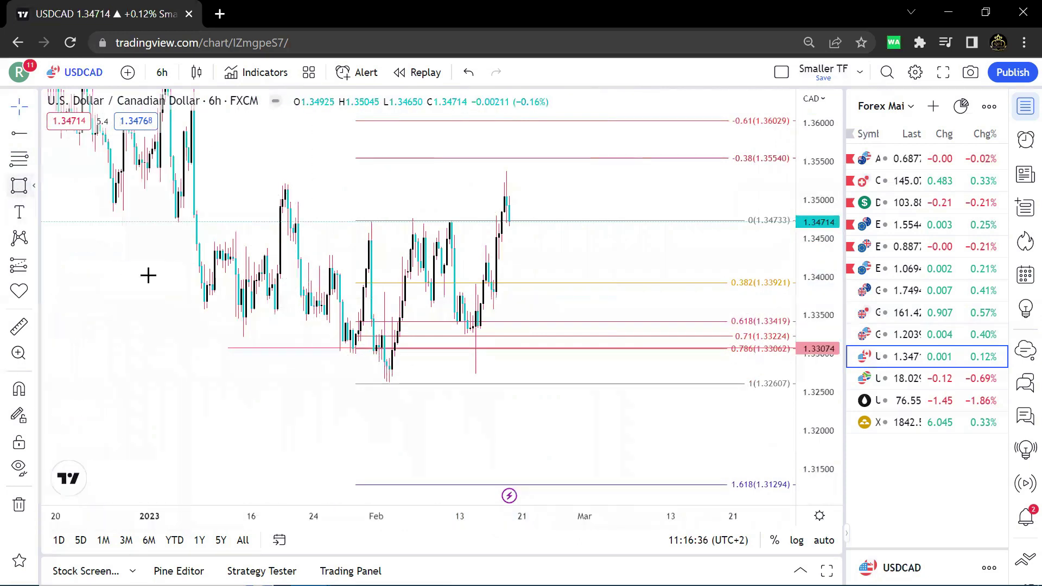
click(361, 349)
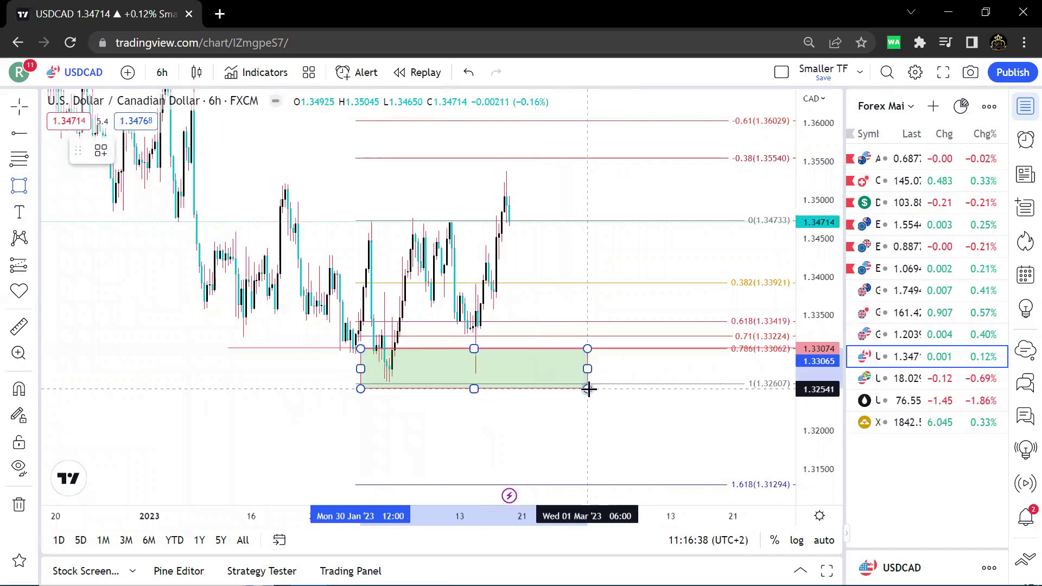
click(592, 383)
Step: Delete the Fibonacci retracement from the USDCAD chart
click(707, 312)
click(738, 322)
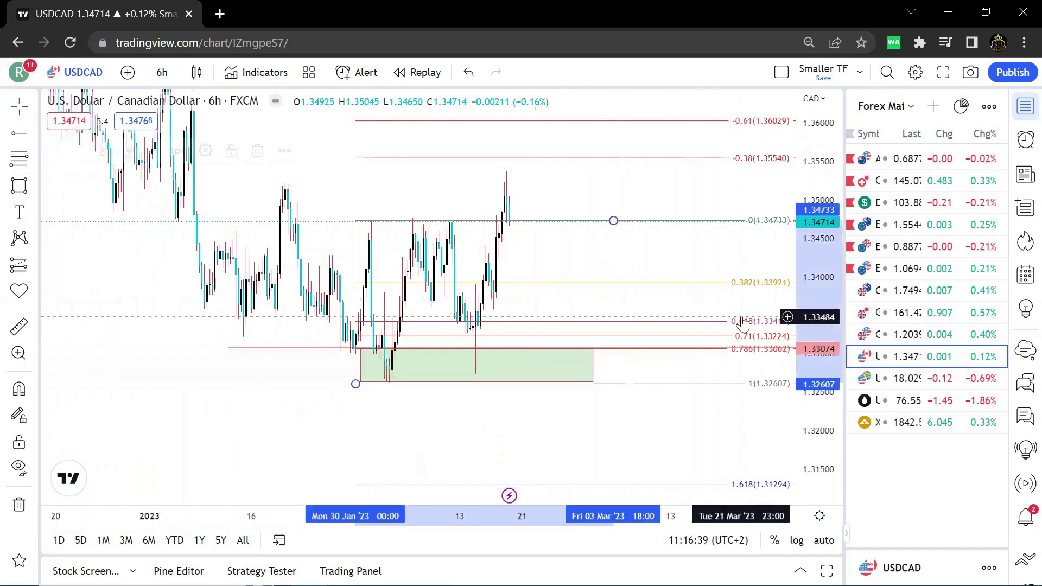
click(264, 146)
Step: Draw a horizontal ray at 1.35209 across the January and February highs as resistance
click(19, 133)
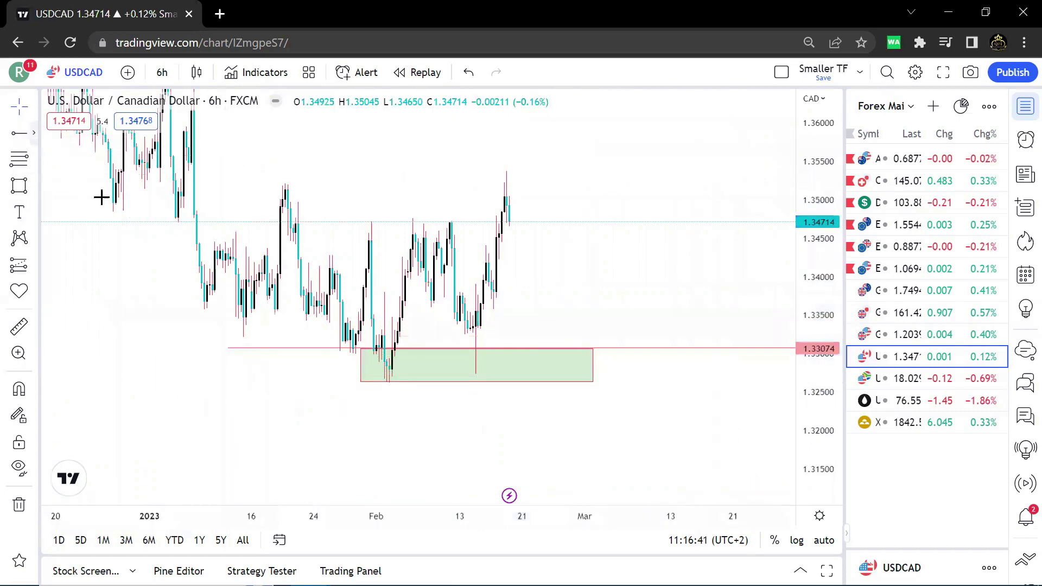
click(141, 223)
drag(130, 223, 103, 183)
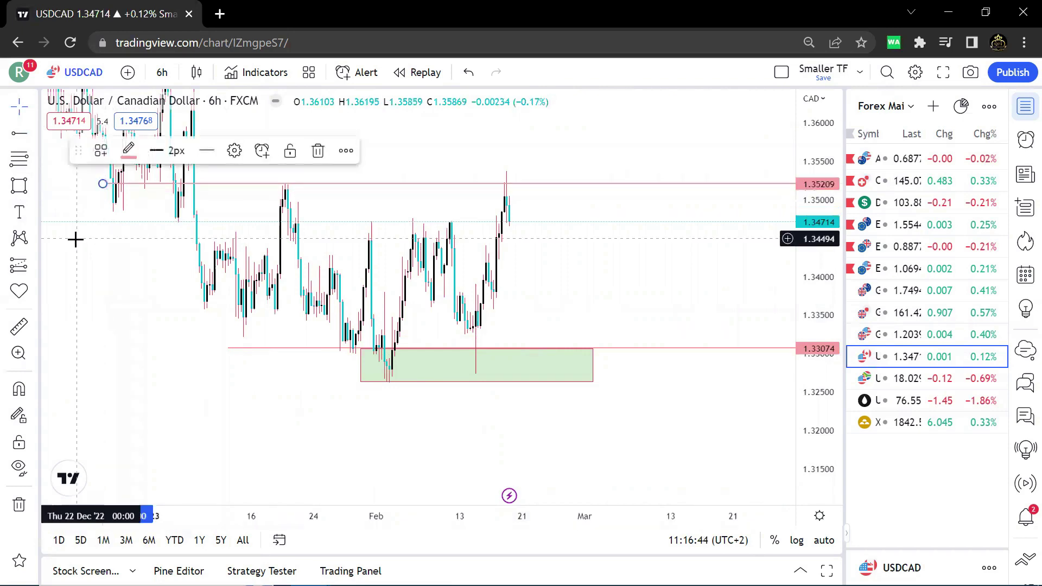
click(75, 240)
Step: Switch USDCAD to the 4-hour timeframe and stretch the price scale around the support zone and recent rally
scroll(232, 277, up, 2)
click(162, 73)
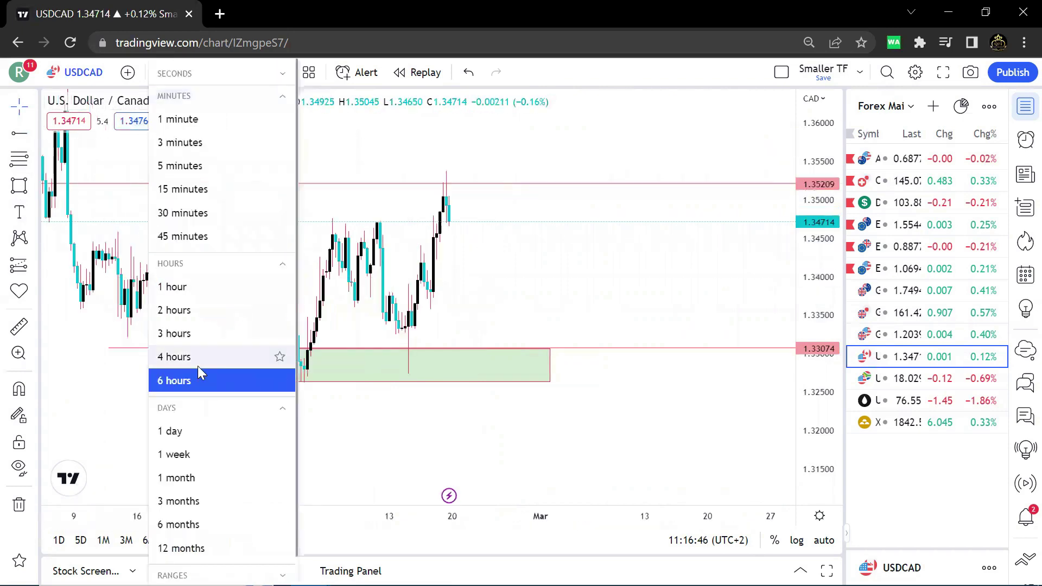
click(198, 363)
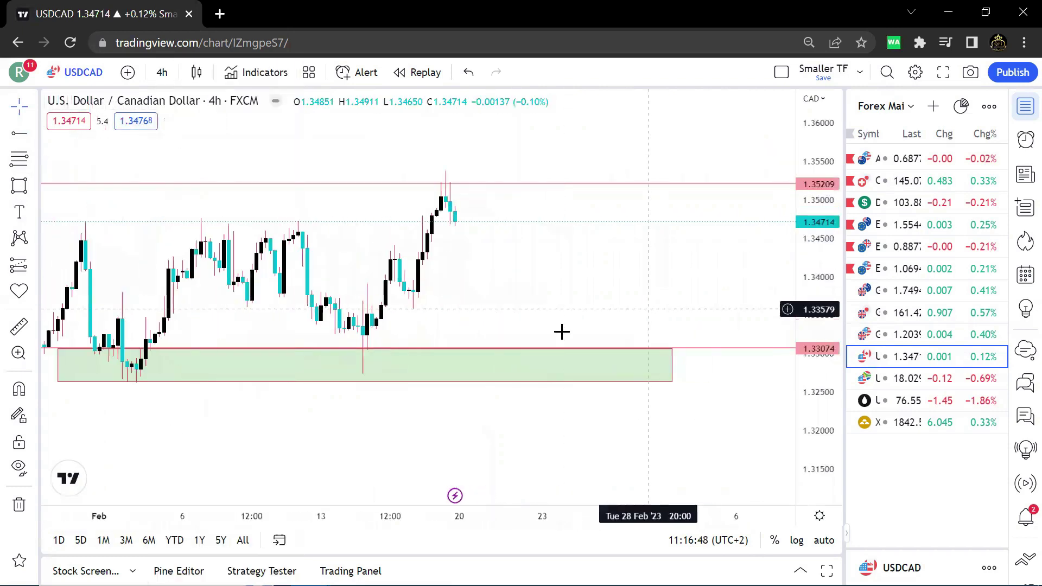
drag(505, 317, 582, 332)
drag(808, 447, 799, 374)
scroll(691, 349, down, 2)
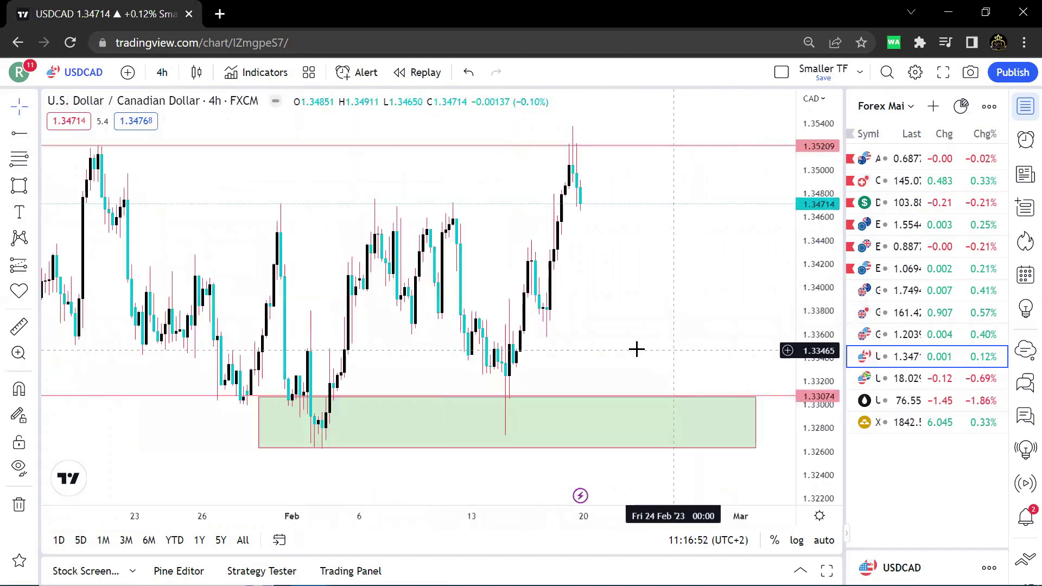
scroll(607, 349, up, 1)
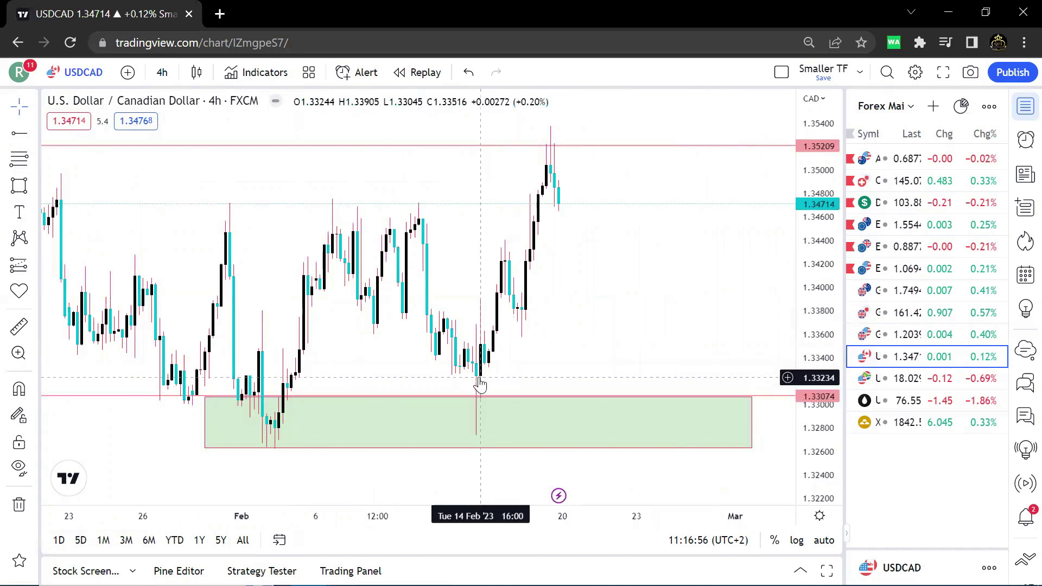
drag(551, 353, 510, 363)
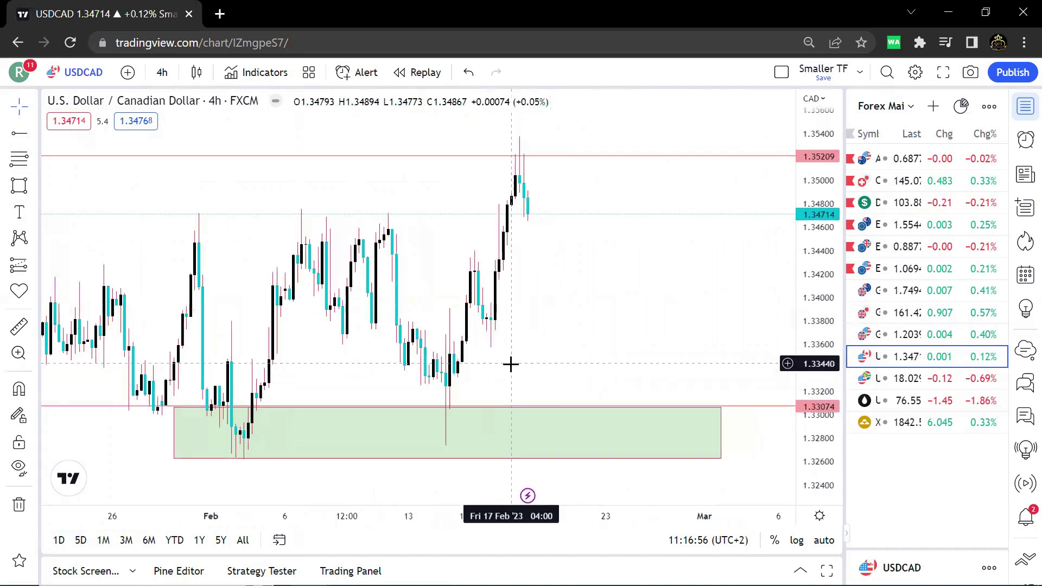
Step: Draw a small rectangle zone from 1.33571 to 1.33709 across the mid-February pullback, starting 7 February
click(19, 186)
mouse_move(320, 333)
mouse_down()
mouse_move(535, 350)
mouse_move(507, 309)
mouse_move(510, 333)
mouse_up()
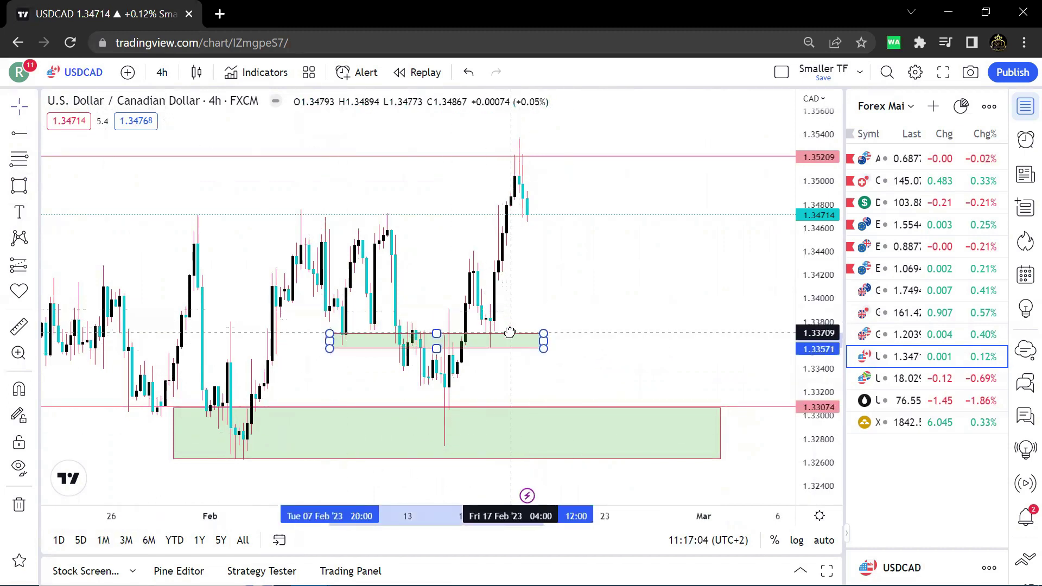
click(186, 214)
Step: Draw a Fibonacci retracement from the 14 February low at 1.32759 to 1.34415 and extend the small zone up to its 0.382 level
click(19, 159)
drag(444, 441, 568, 250)
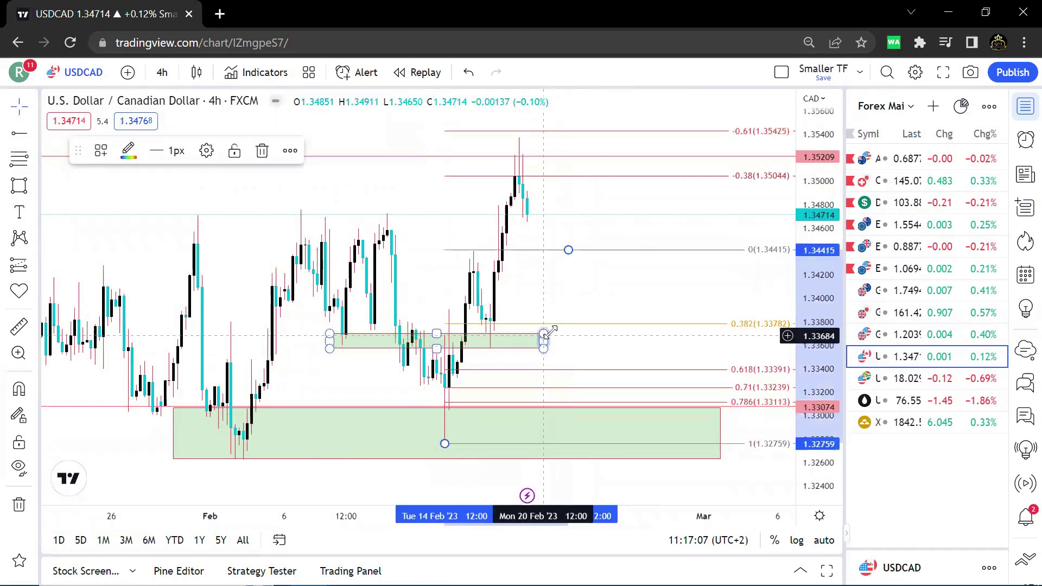
drag(544, 334, 566, 325)
click(569, 305)
Step: Place a long position with entry 1.33777, target 1.35452 and stop 1.33440 at the small zone's upper edge
scroll(567, 305, up, 2)
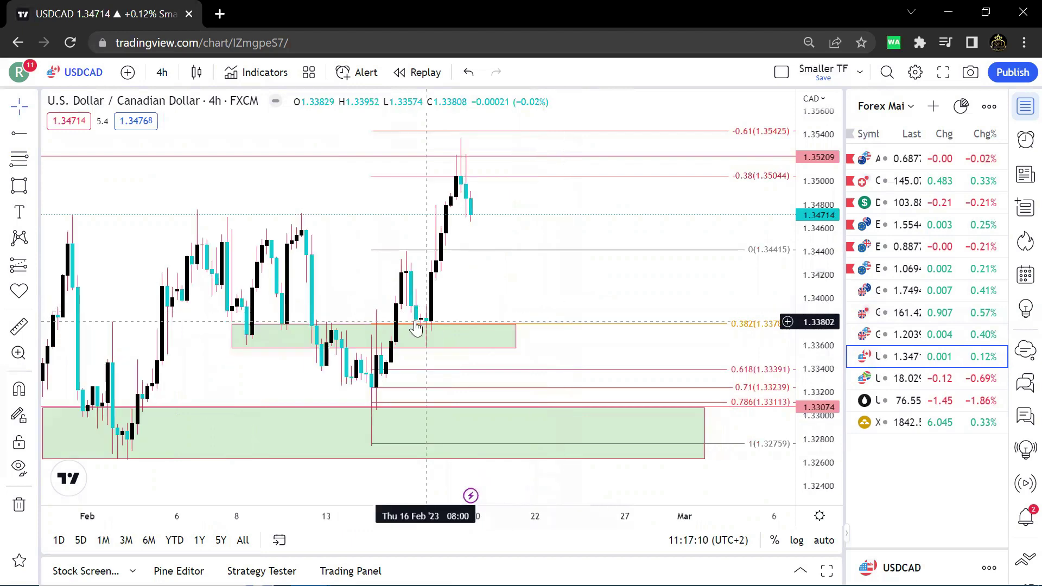
click(34, 265)
click(93, 267)
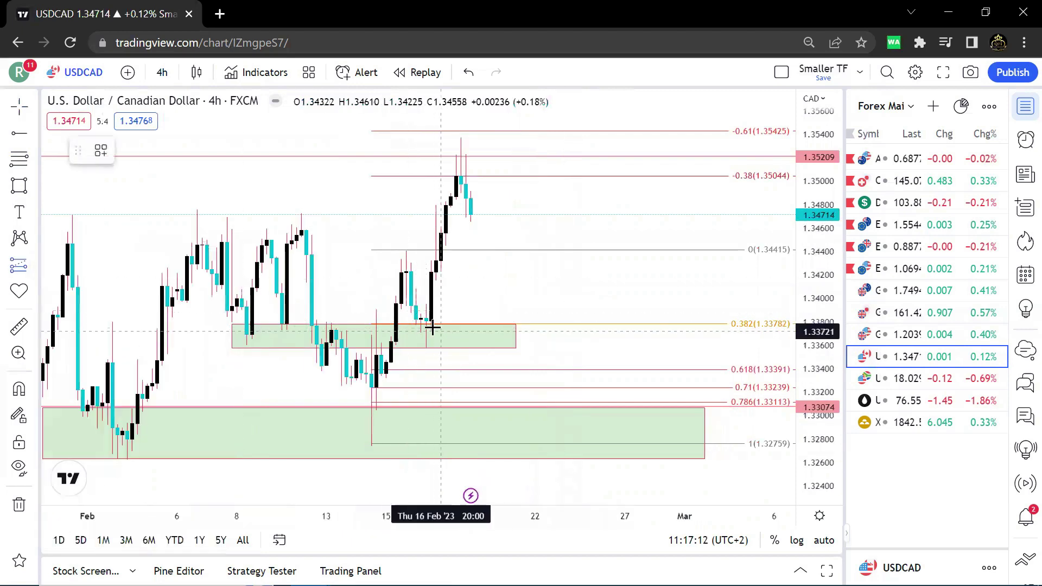
click(425, 324)
drag(426, 261, 426, 129)
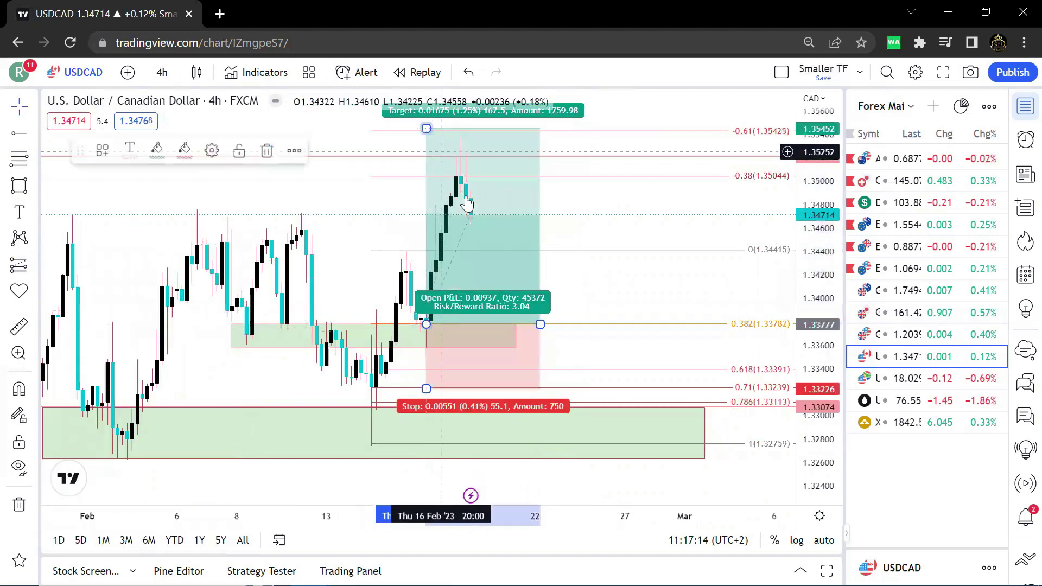
scroll(489, 347, up, 1)
drag(388, 389, 491, 374)
click(423, 379)
Step: Draw a horizontal ray at 1.33671 through the small zone
click(19, 133)
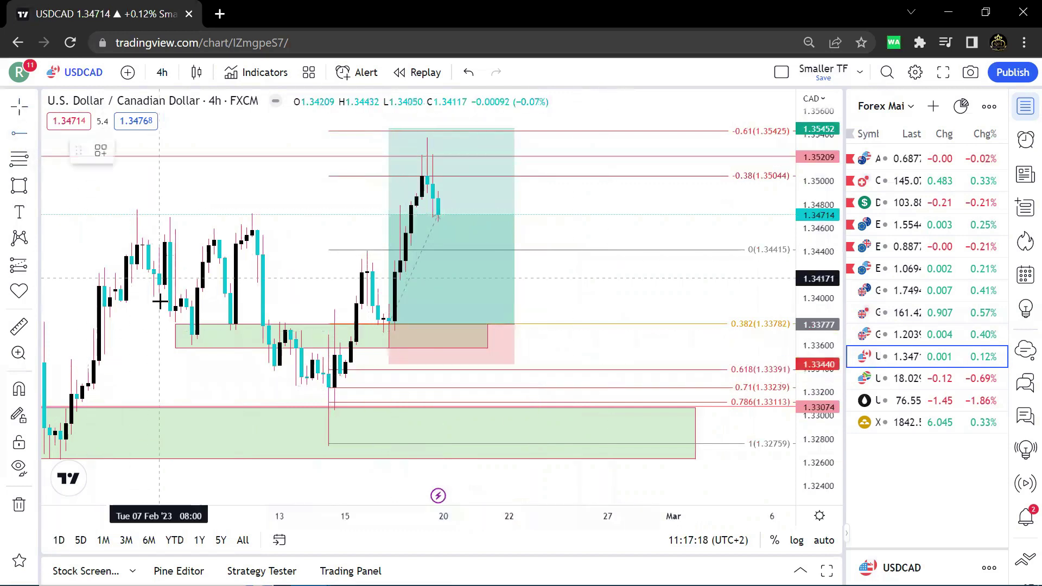
click(196, 337)
click(672, 274)
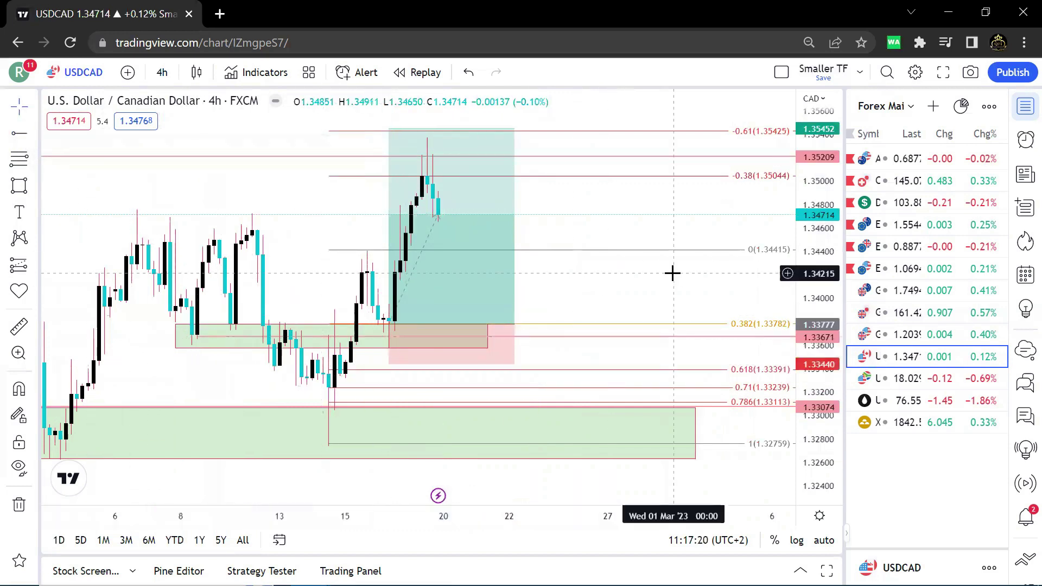
Step: Open the USDZAR chart from the watchlist and switch it to the 6-hour timeframe
drag(608, 292, 638, 319)
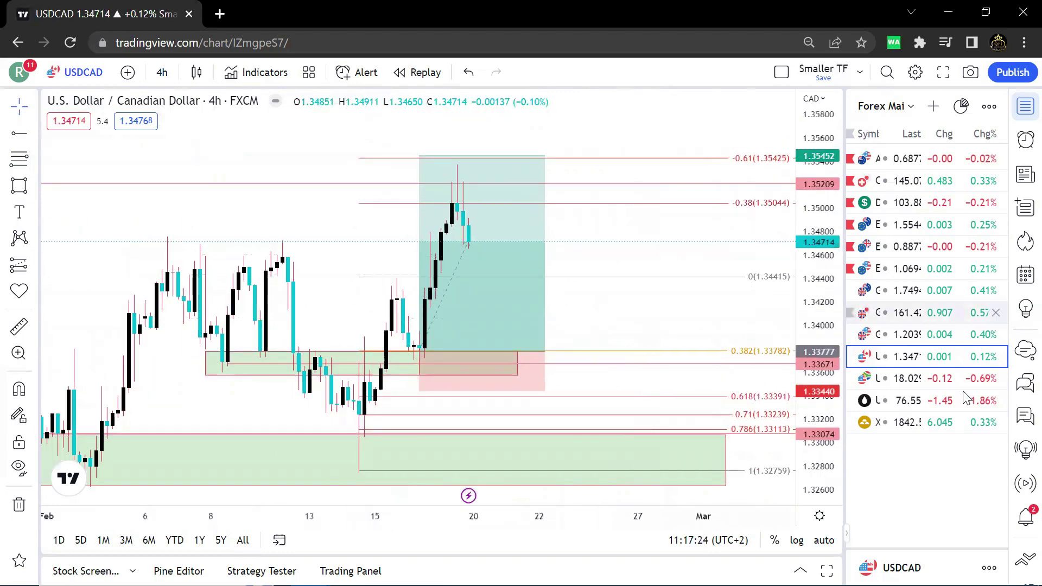
click(921, 380)
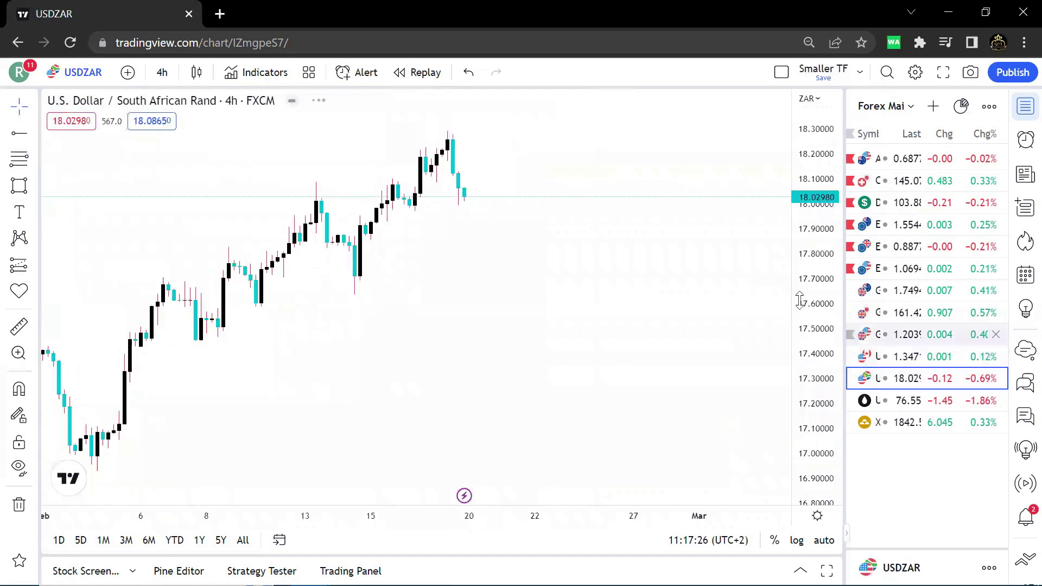
drag(823, 302, 823, 374)
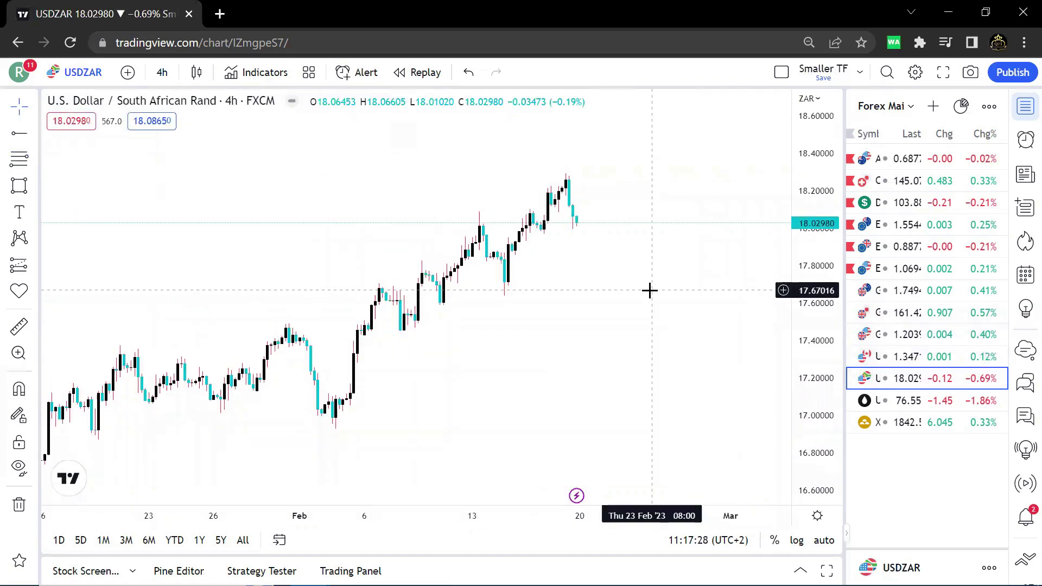
scroll(649, 291, down, 4)
click(163, 72)
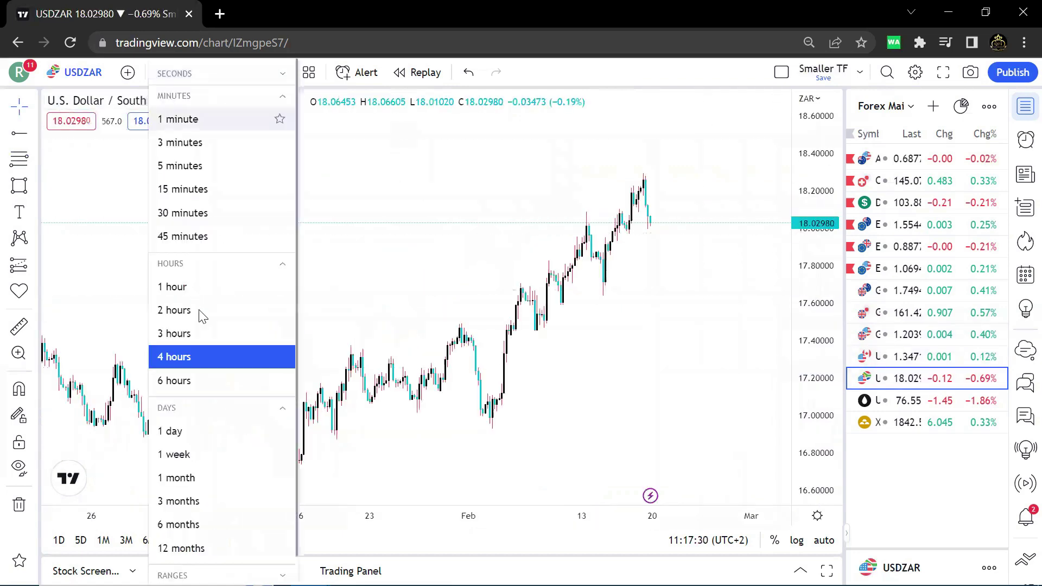
click(213, 385)
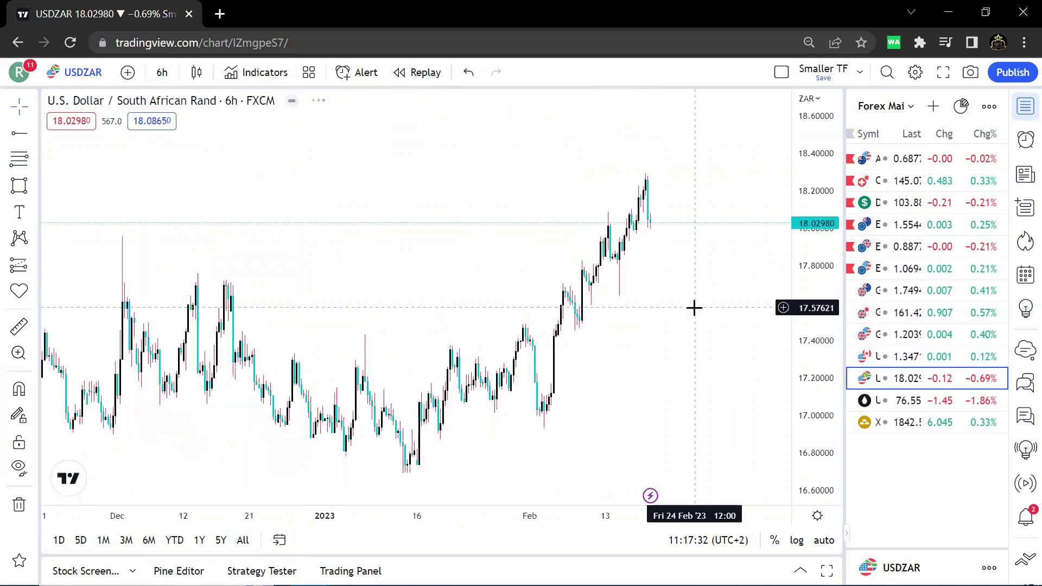
scroll(751, 349, down, 3)
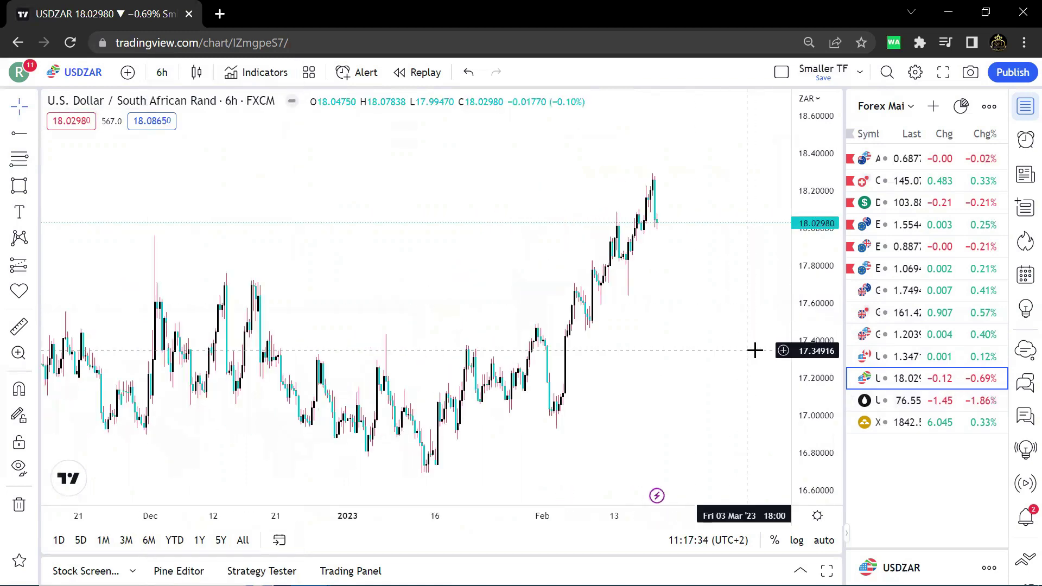
Step: Open the USOIL chart and draw a horizontal ray at 73.28 starting in mid-December
click(895, 407)
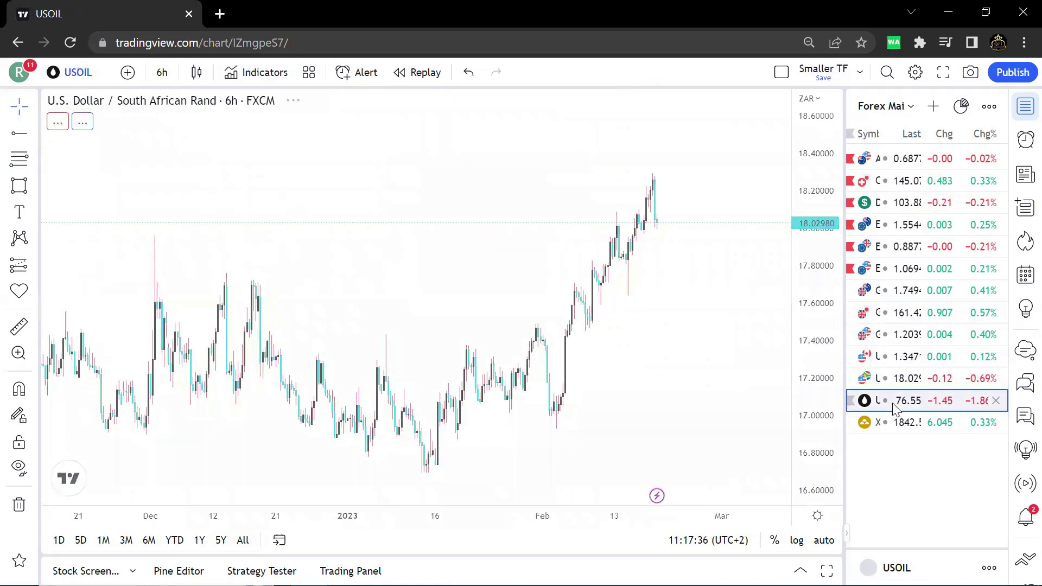
scroll(676, 344, down, 5)
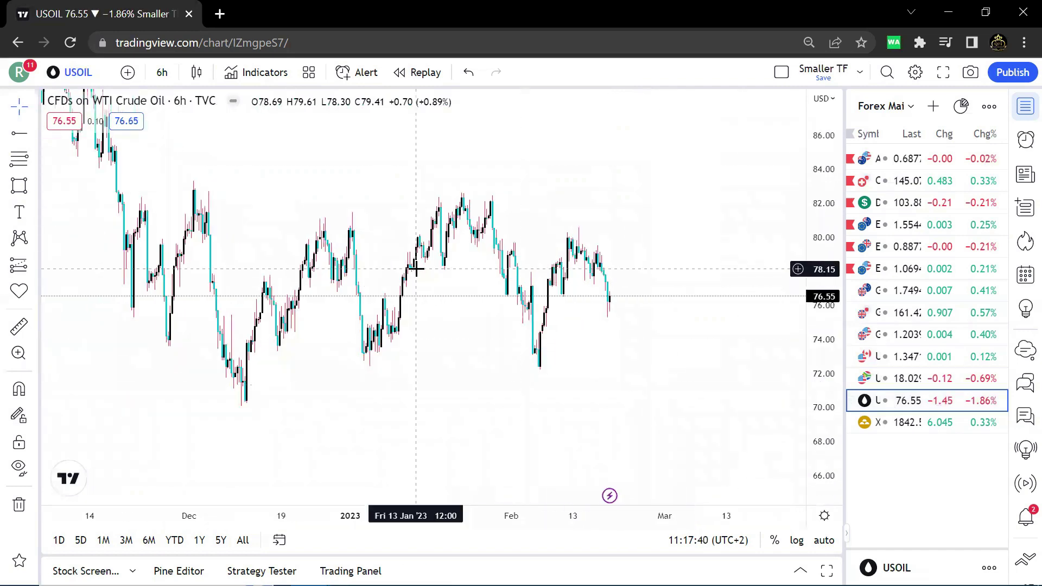
scroll(416, 270, up, 1)
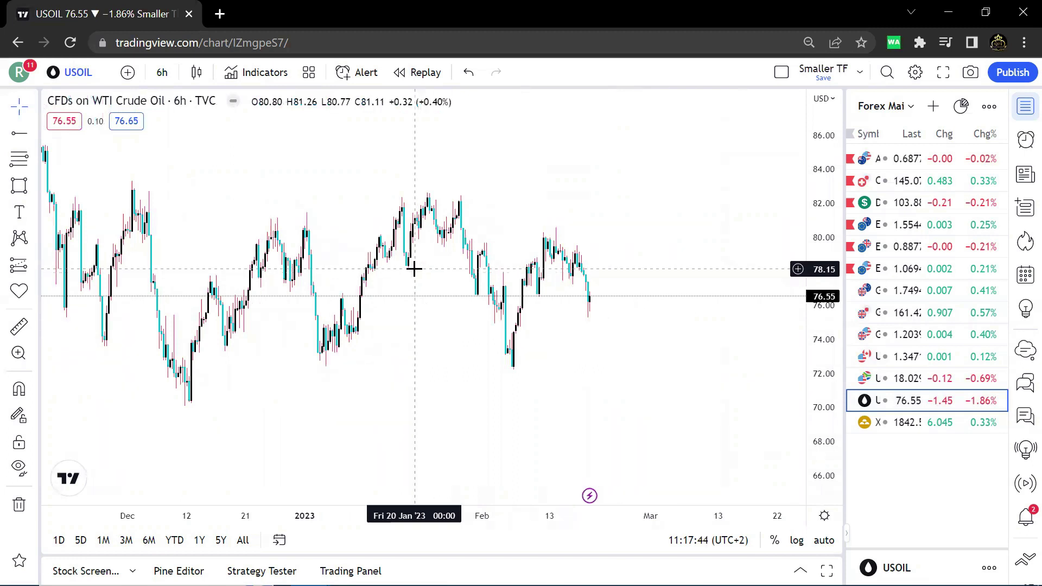
scroll(436, 278, down, 2)
scroll(436, 279, up, 1)
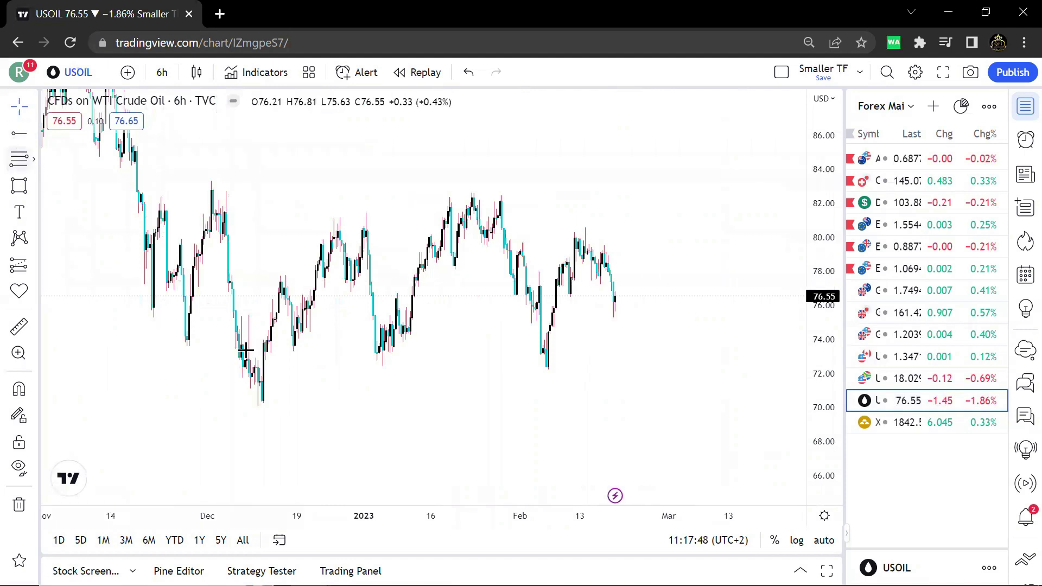
click(271, 361)
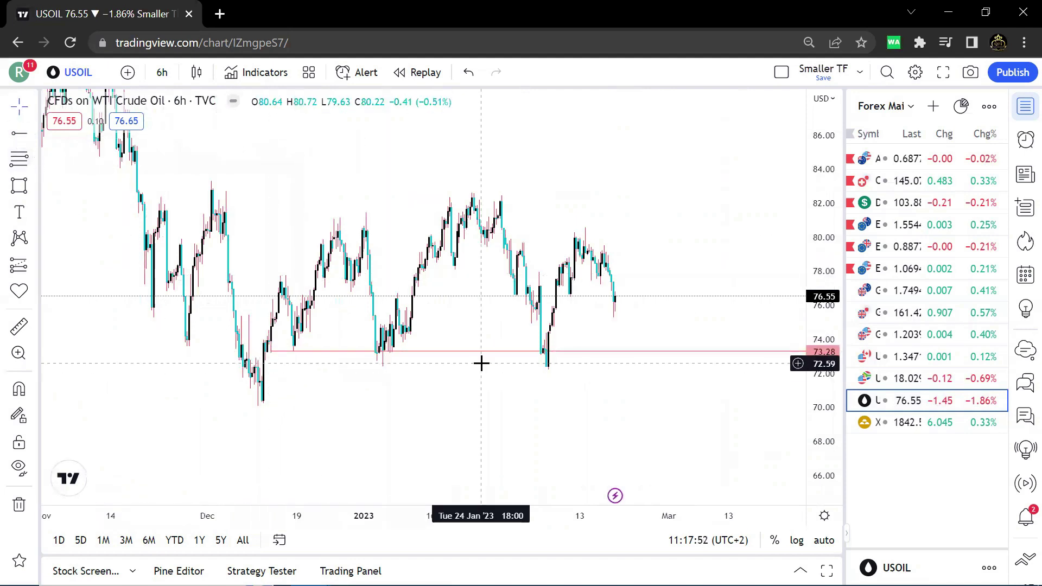
scroll(482, 363, up, 2)
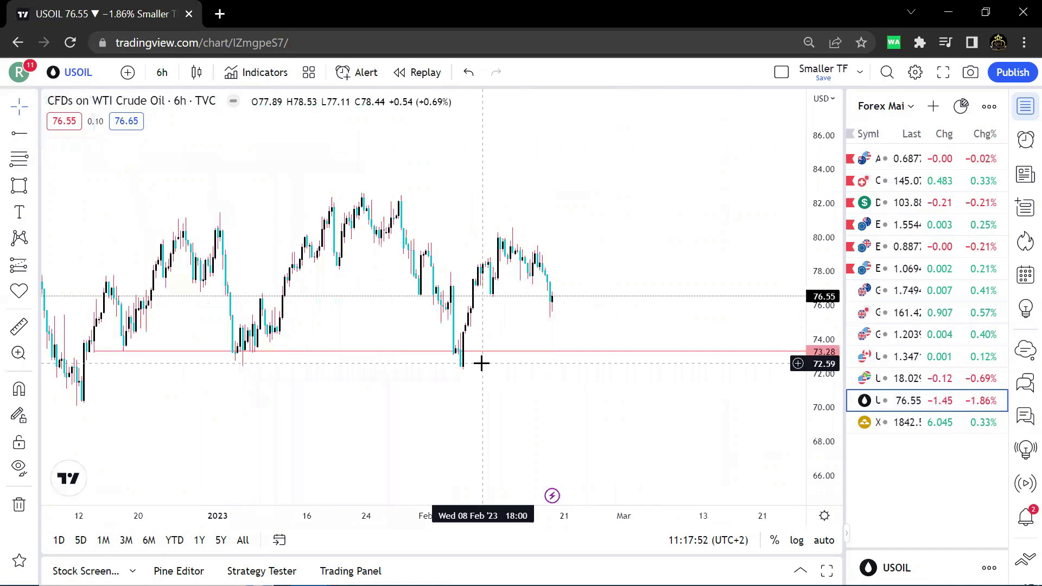
Step: Open the XAUUSD chart and draw a rectangle zone from about 1869 to 1863, starting 4 January and extending past the latest candle
click(896, 423)
scroll(649, 314, up, 3)
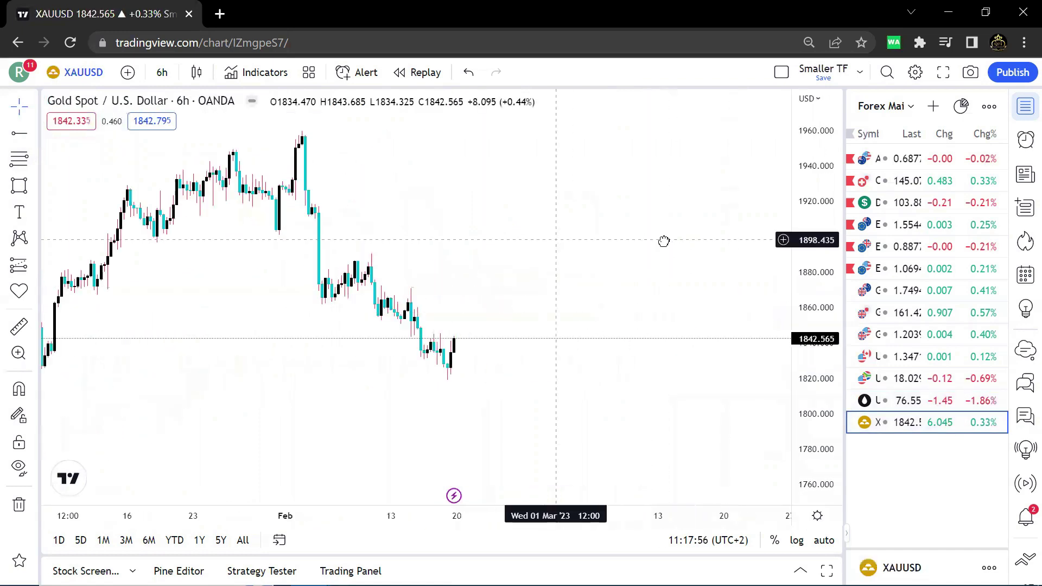
drag(569, 239, 664, 242)
click(21, 185)
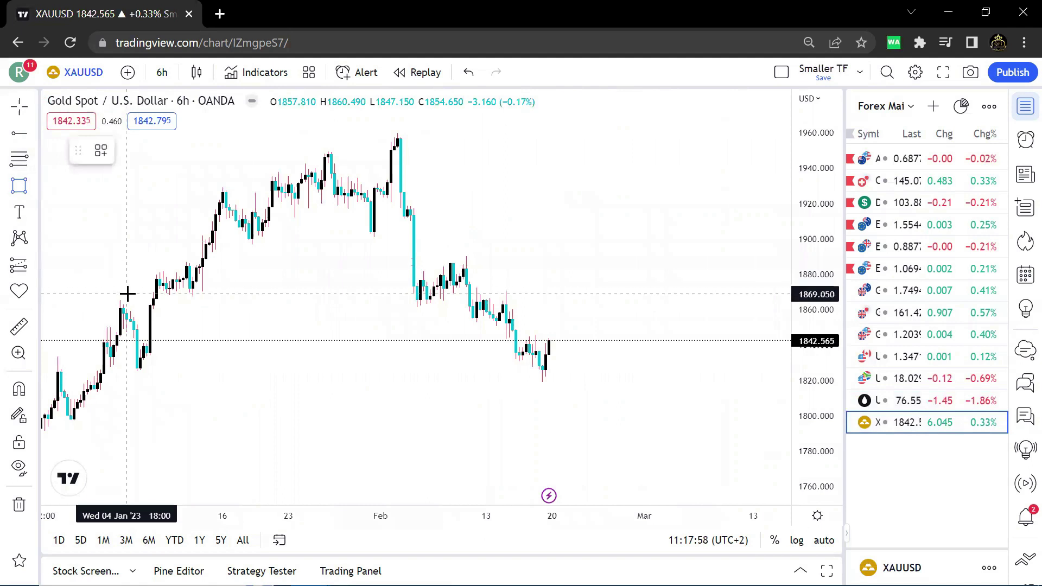
mouse_move(127, 295)
mouse_down()
mouse_move(600, 320)
mouse_move(612, 305)
mouse_up()
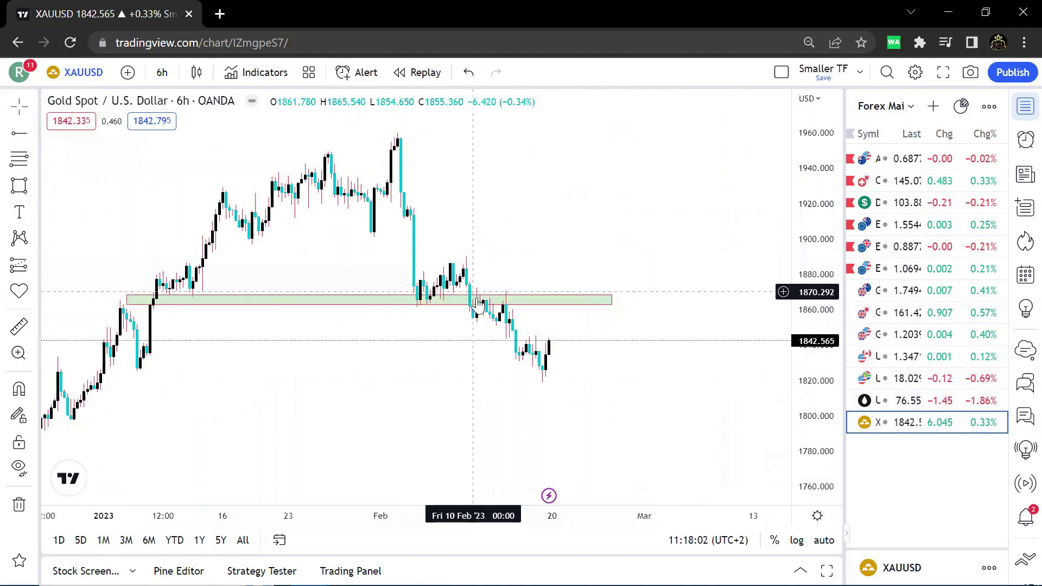
Step: Draw a Fibonacci retracement from the 9 February high at 1890.742 to 1853.098 and move the zone up to its 0.382 level
scroll(735, 407, up, 3)
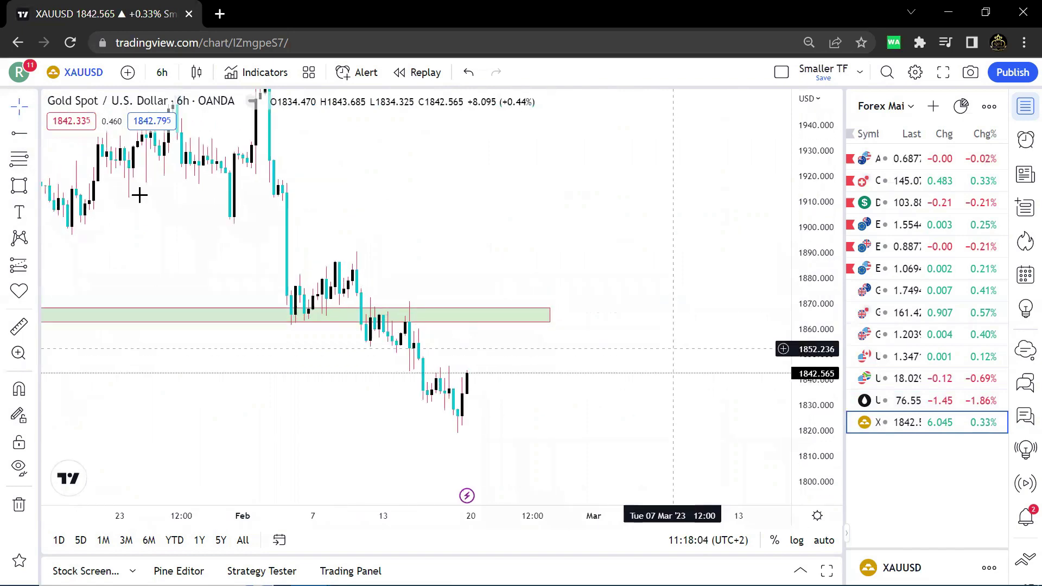
click(17, 161)
click(347, 251)
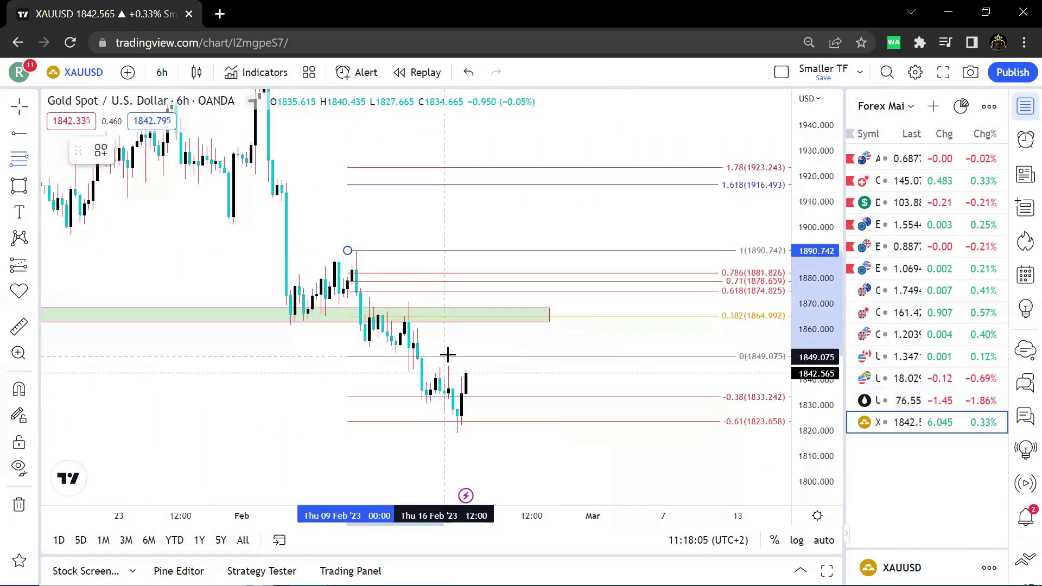
click(452, 346)
drag(476, 322, 489, 311)
click(492, 328)
Step: Try a trend line from the 3 February low to the mid-February high, and remove both it and the Fibonacci retracement
scroll(492, 328, down, 2)
click(28, 133)
click(82, 135)
click(426, 325)
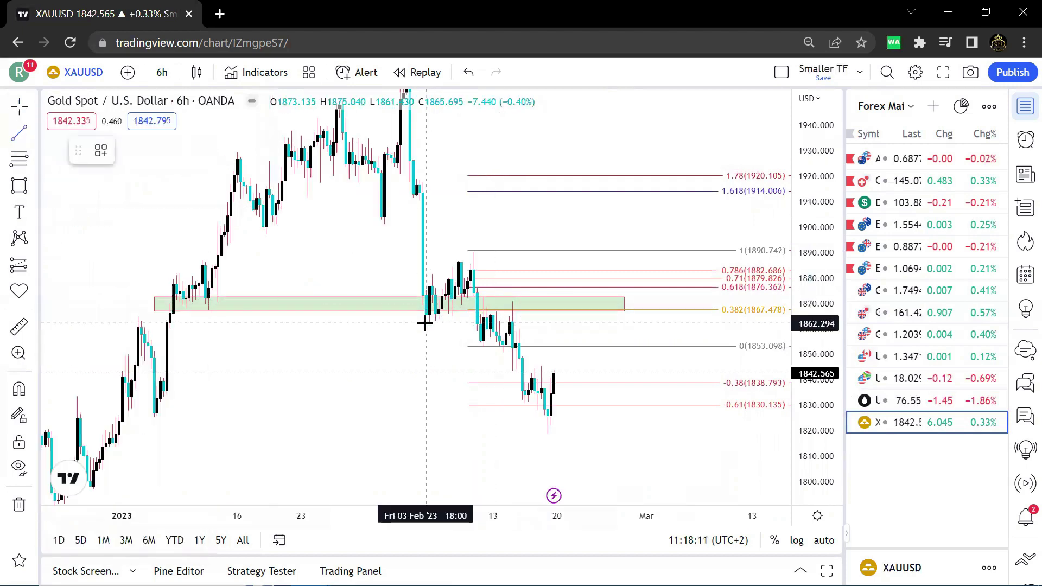
click(512, 297)
click(317, 151)
scroll(456, 277, up, 2)
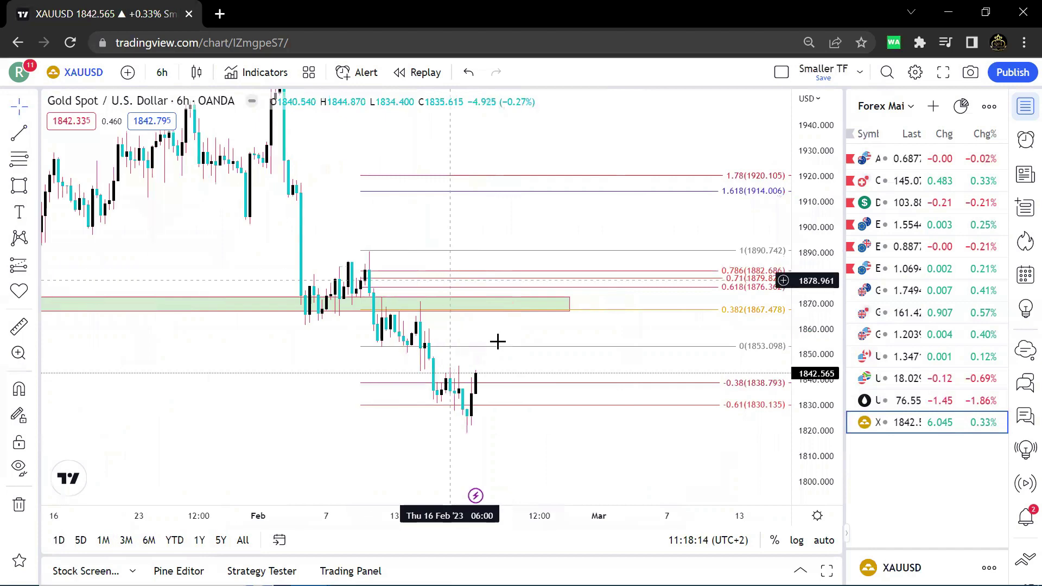
click(611, 347)
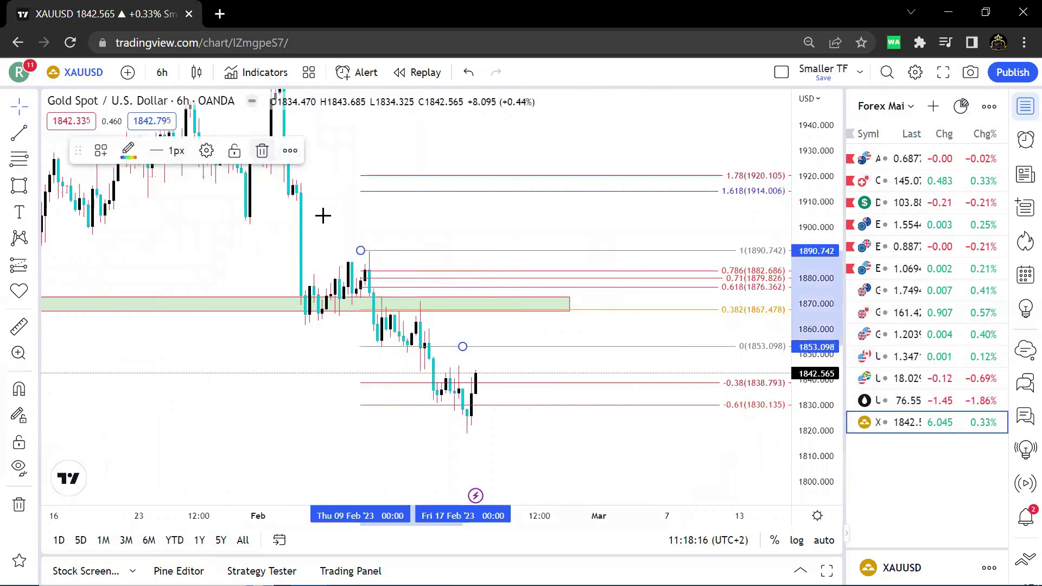
key(Delete)
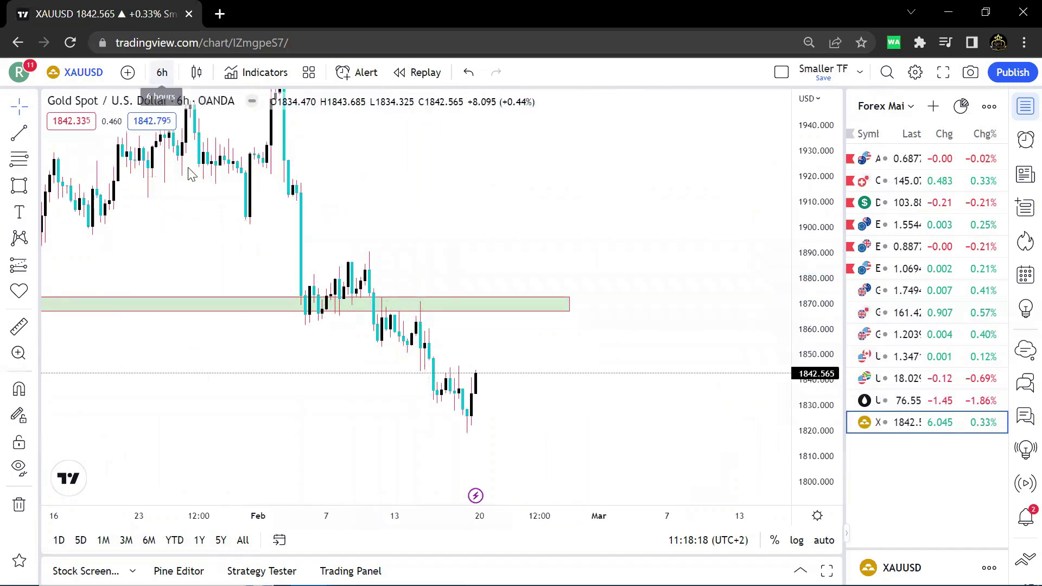
Step: Switch XAUUSD to the 1-hour timeframe and examine the February decline below the zone
click(162, 72)
click(197, 288)
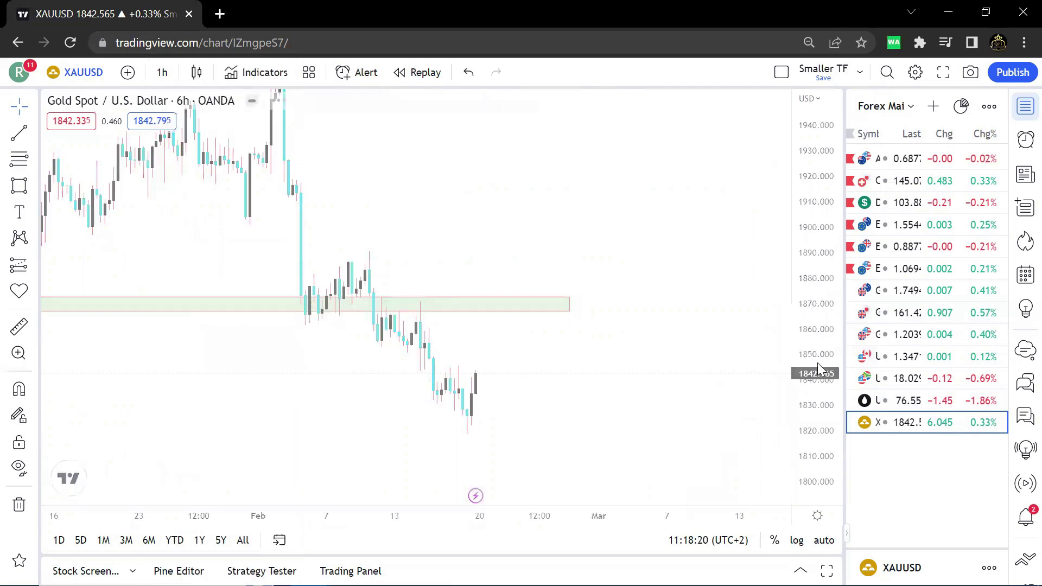
drag(821, 411, 821, 143)
scroll(705, 245, down, 6)
drag(644, 329, 597, 166)
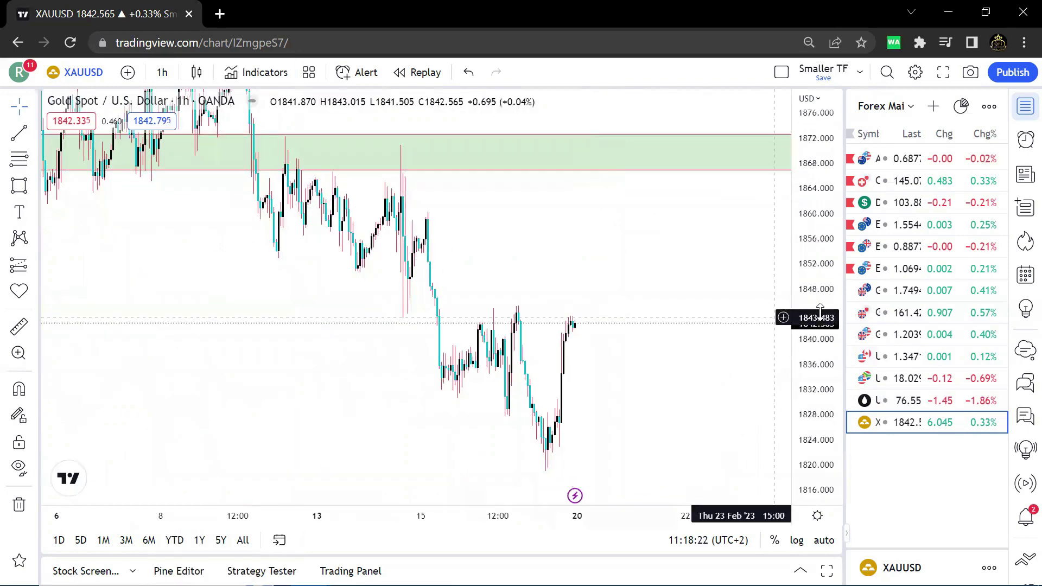
drag(820, 313, 812, 409)
drag(638, 273, 592, 299)
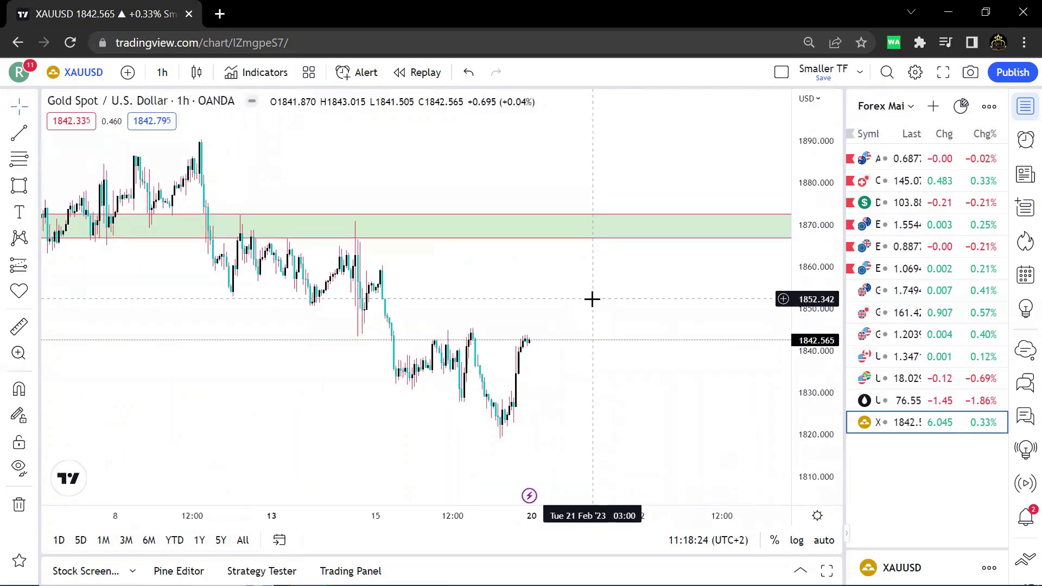
scroll(592, 299, down, 2)
Step: Try a thin rectangle zone from 1844.317 to 1842.572 starting 14 February, and delete it
click(22, 184)
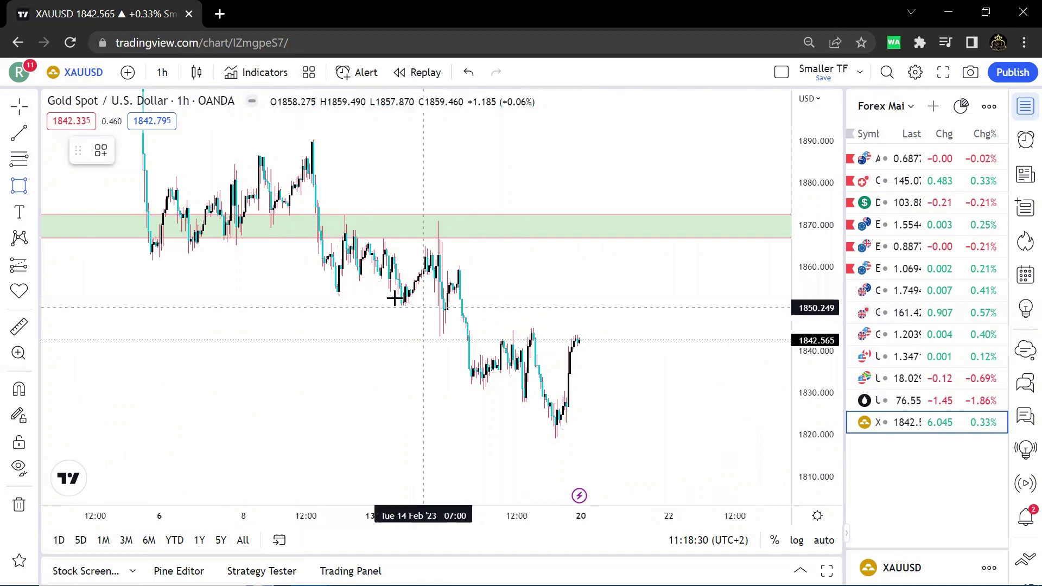
mouse_move(417, 332)
mouse_down()
mouse_move(599, 363)
mouse_move(663, 340)
mouse_up()
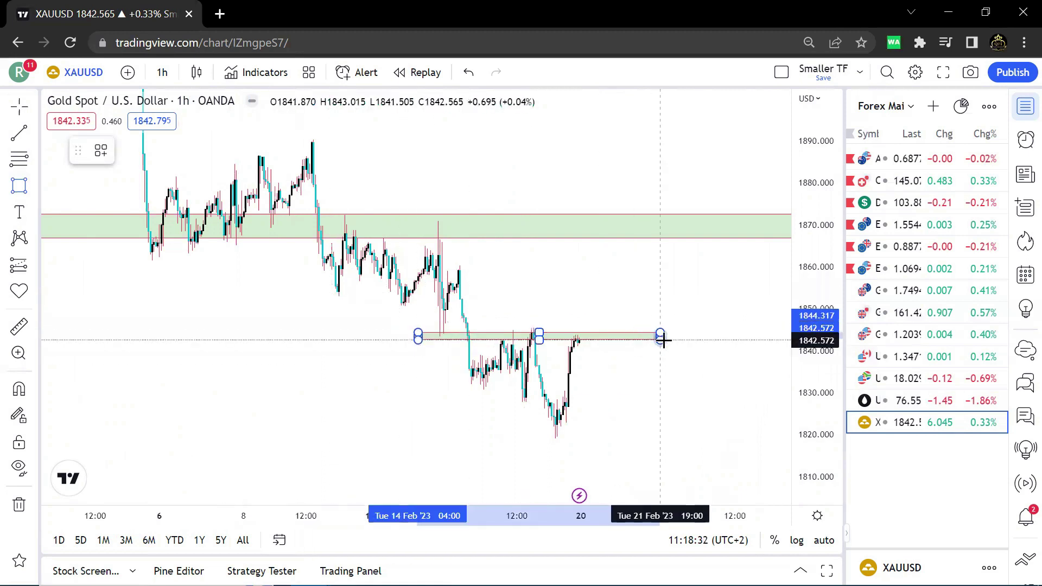
click(290, 150)
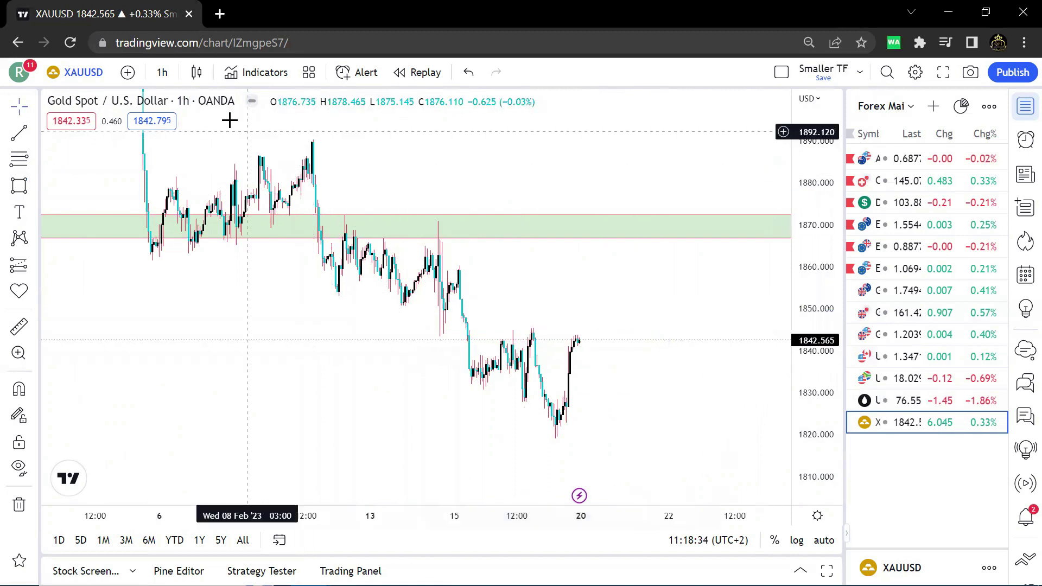
Step: Return XAUUSD to the 6-hour timeframe and draw a horizontal line at 1825.371 through the early January and mid-February lows
click(162, 73)
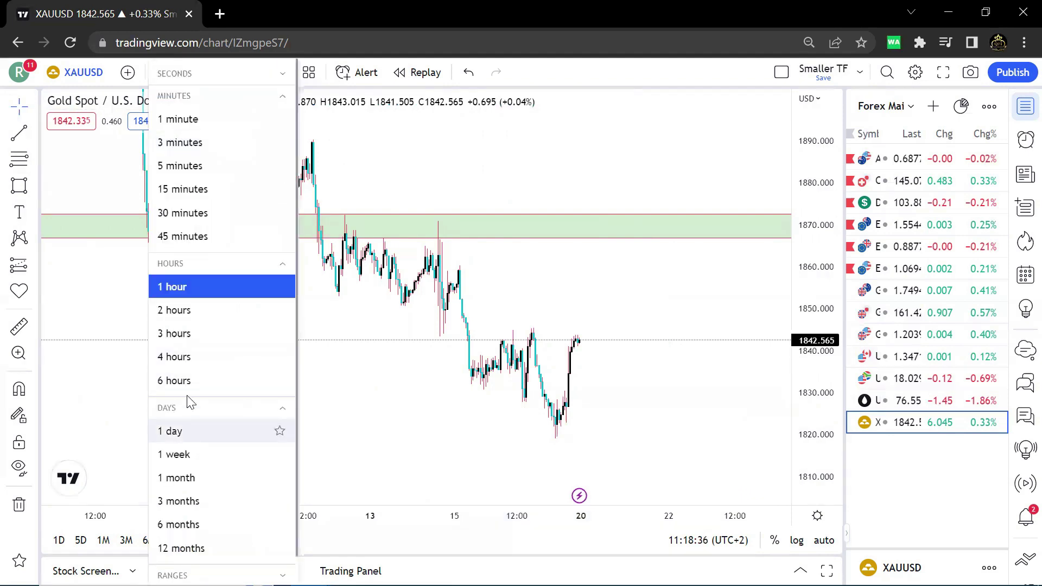
click(191, 380)
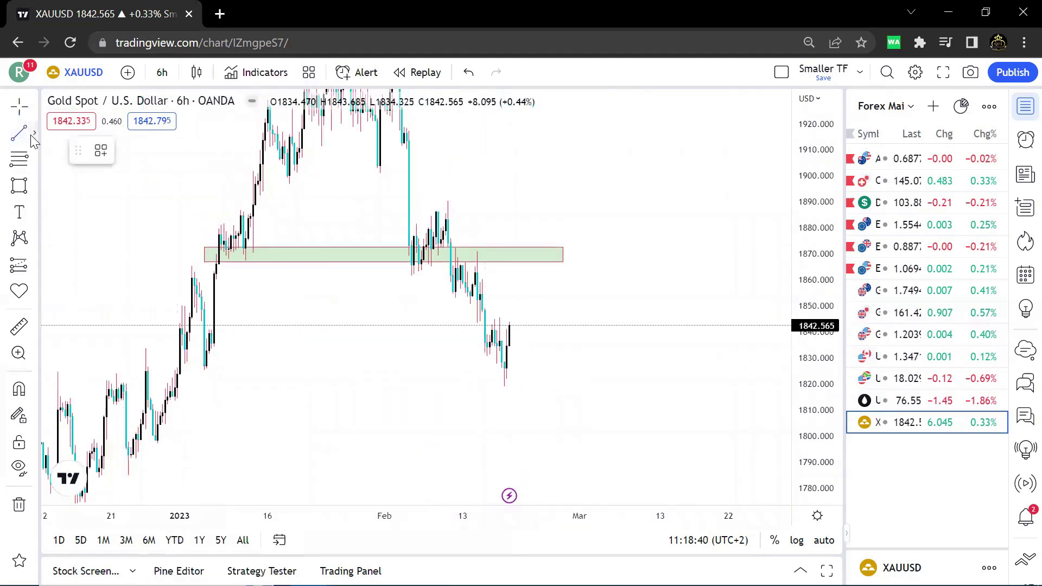
click(33, 136)
click(103, 309)
click(304, 371)
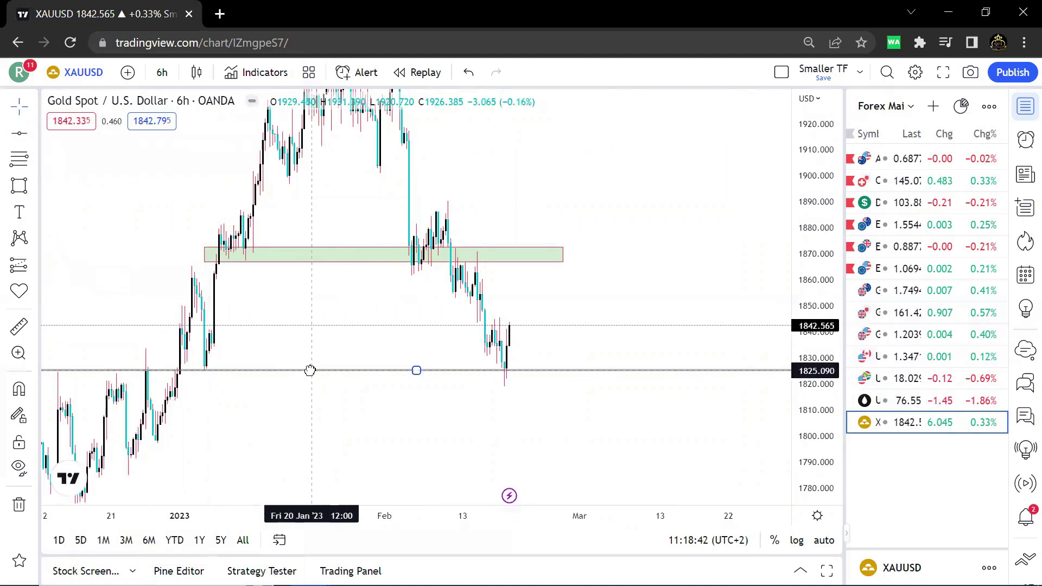
click(311, 396)
scroll(316, 395, up, 3)
scroll(532, 384, down, 1)
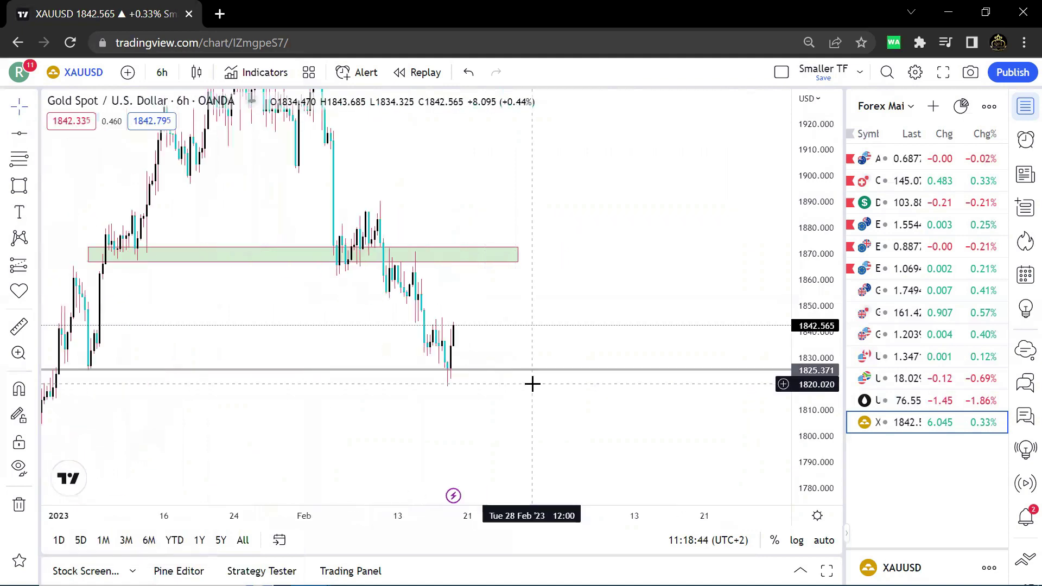
Step: Move the green zone down to span 1868.462 to 1862.514 and extend its end to 2 March
scroll(531, 384, down, 2)
drag(517, 269, 480, 280)
drag(538, 254, 600, 251)
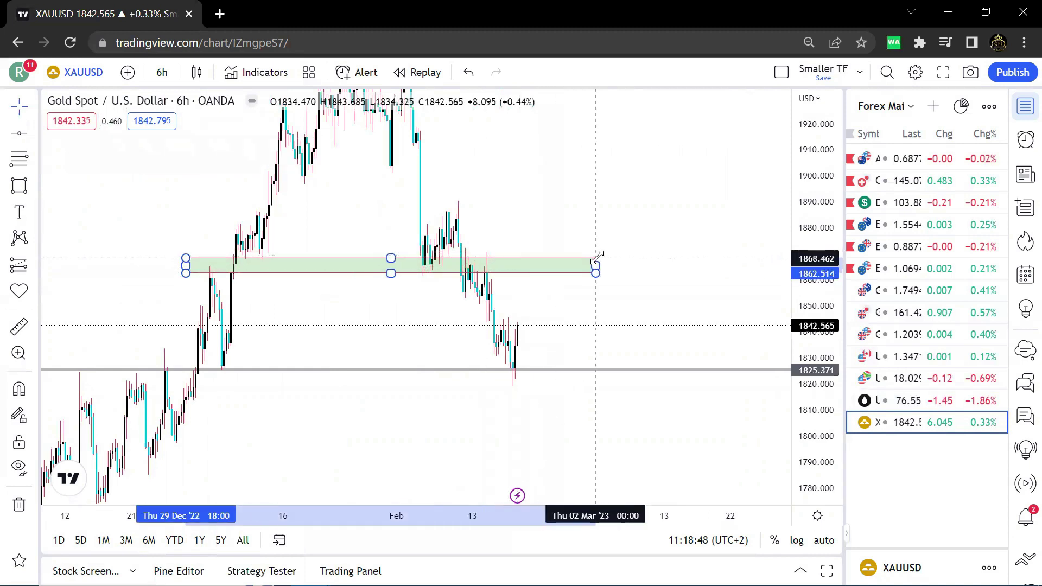
click(616, 210)
scroll(617, 210, up, 2)
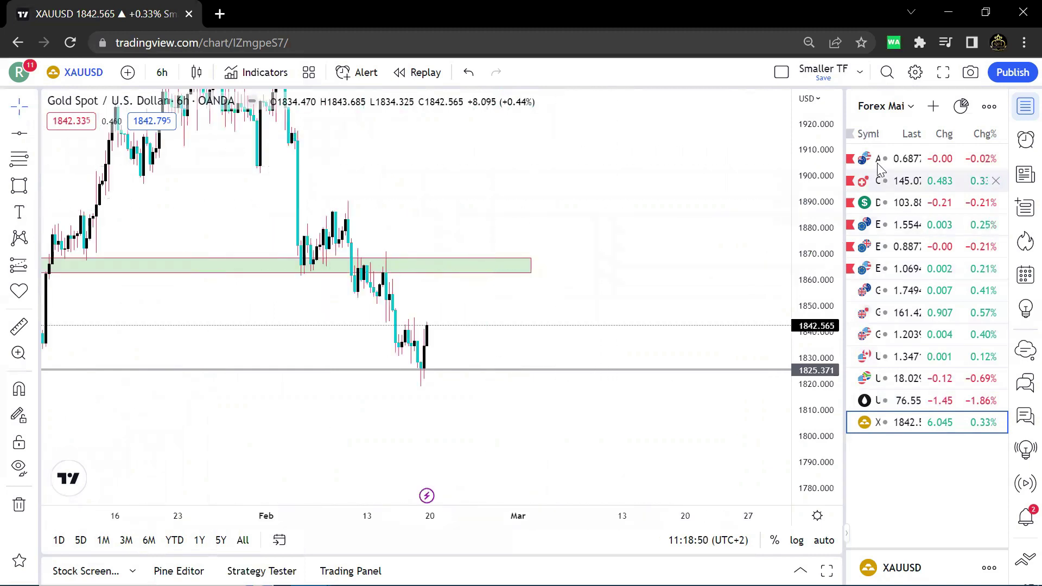
Step: Switch to the Indices watchlist and open the US30 chart
click(882, 107)
click(915, 366)
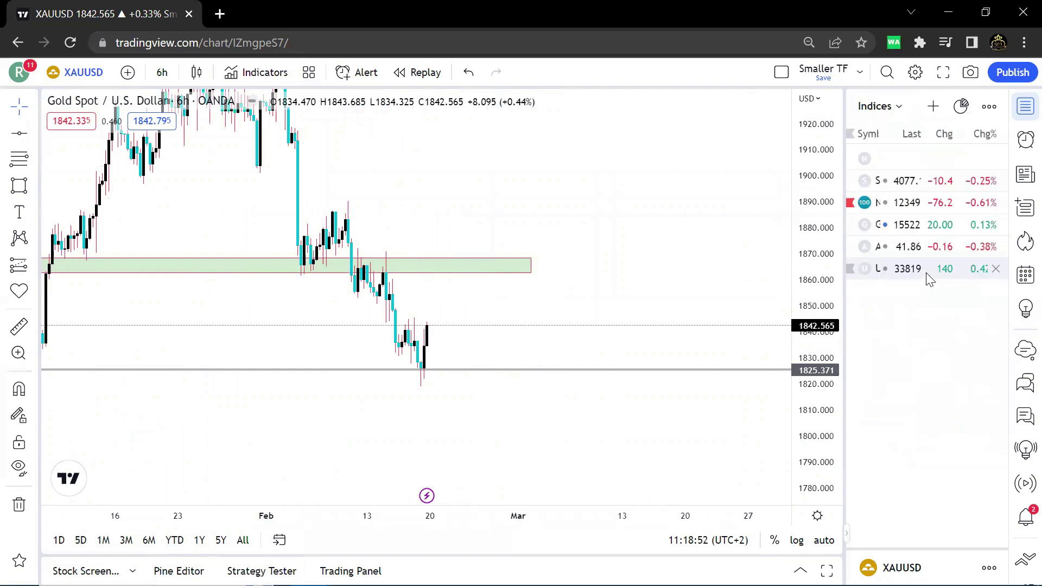
click(929, 277)
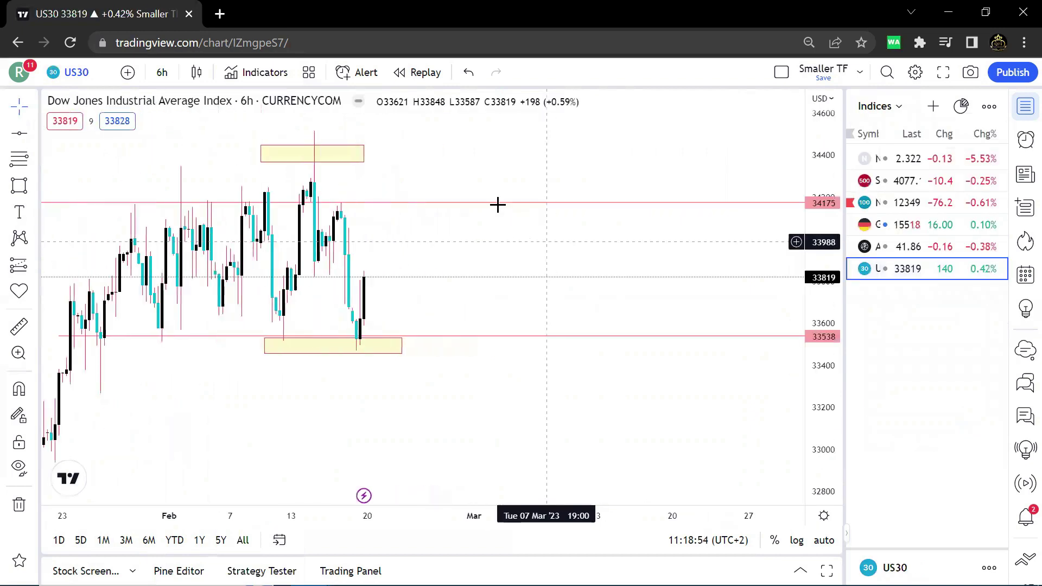
Step: Switch US30 to the 1-hour timeframe and raise the lower horizontal line to 33573
drag(498, 205, 633, 286)
scroll(658, 279, up, 4)
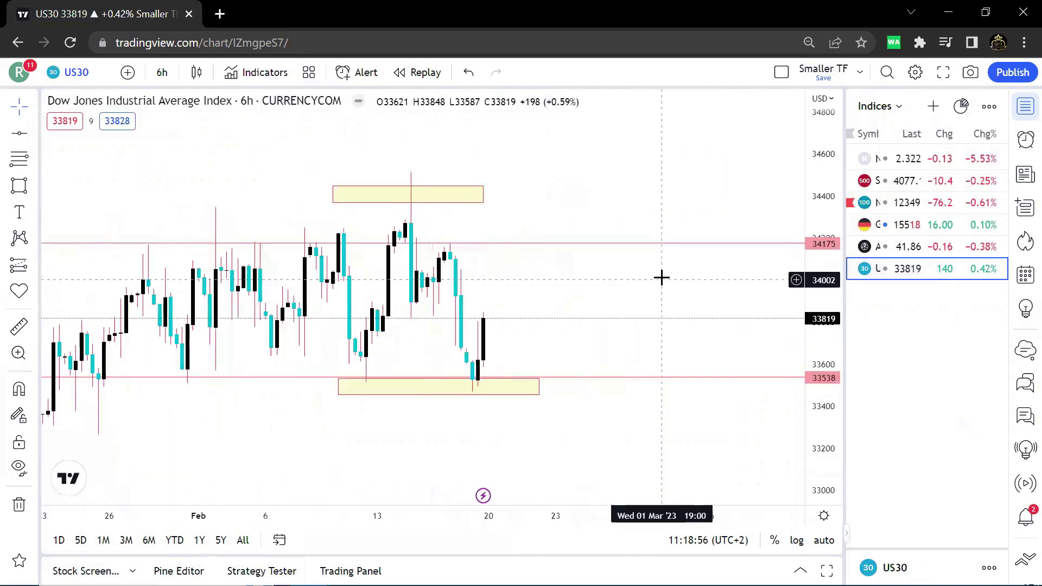
drag(818, 331, 818, 371)
scroll(604, 281, down, 2)
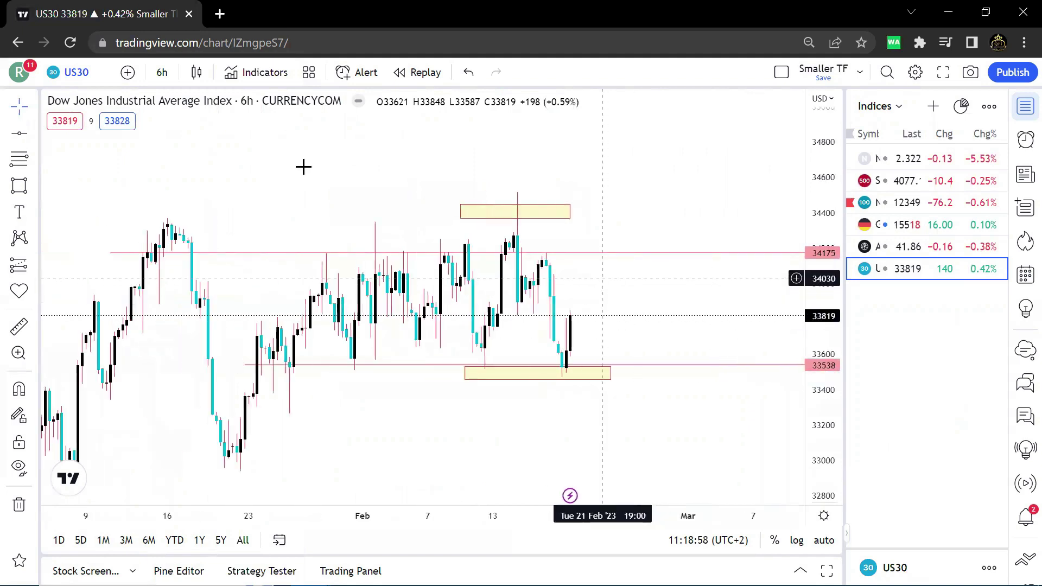
click(161, 72)
click(205, 293)
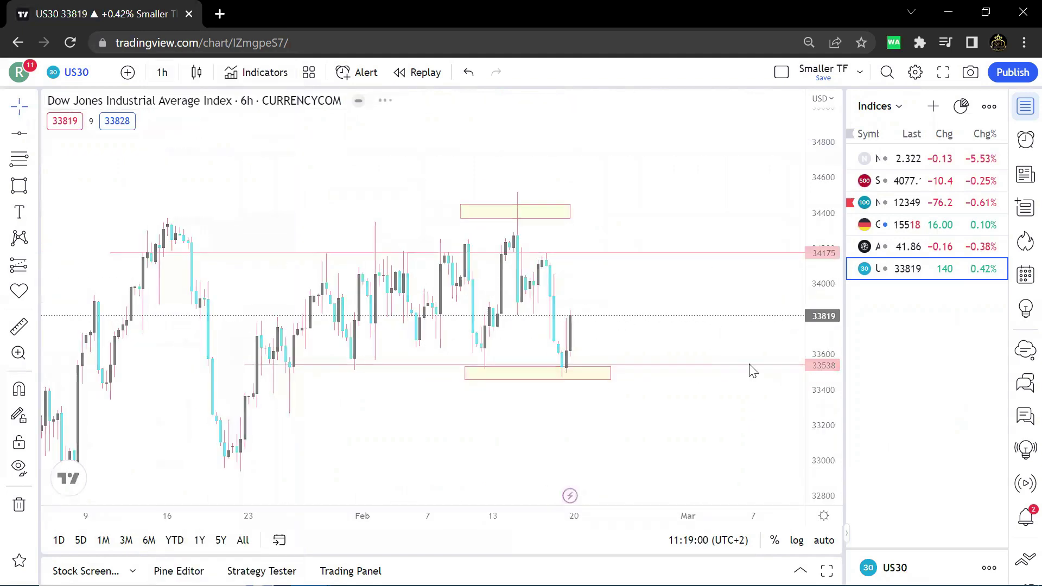
scroll(516, 307, down, 2)
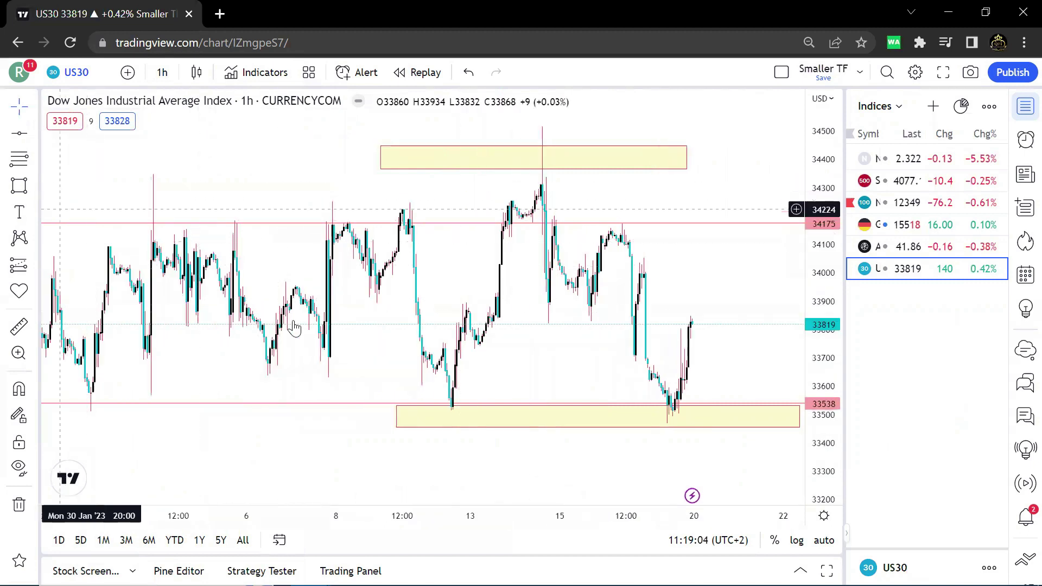
drag(321, 406, 332, 395)
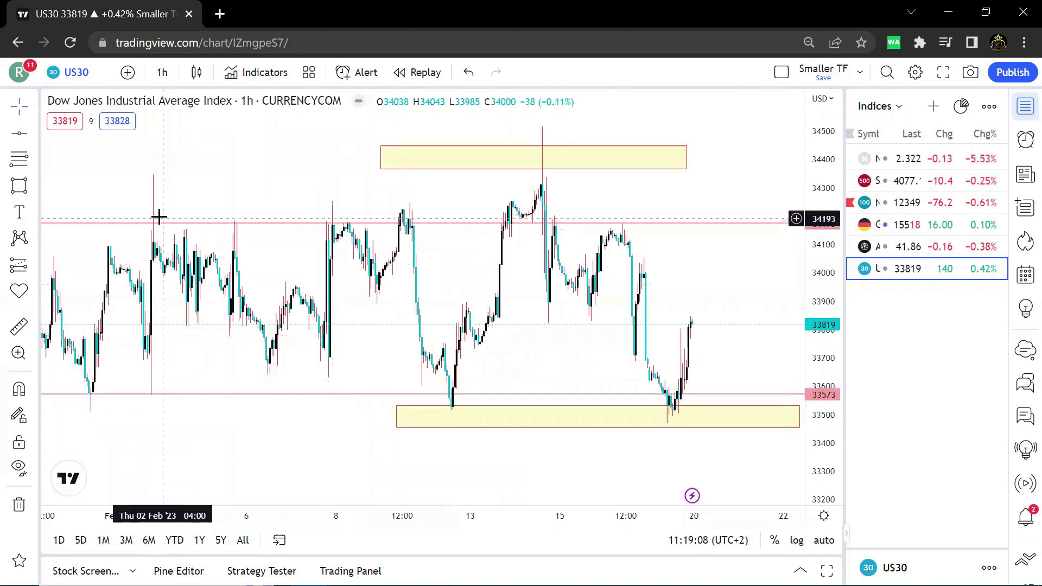
Step: Draw a circle around the 9 February low near 33906 and add matching circles on the two early-February lows near 33813
click(32, 187)
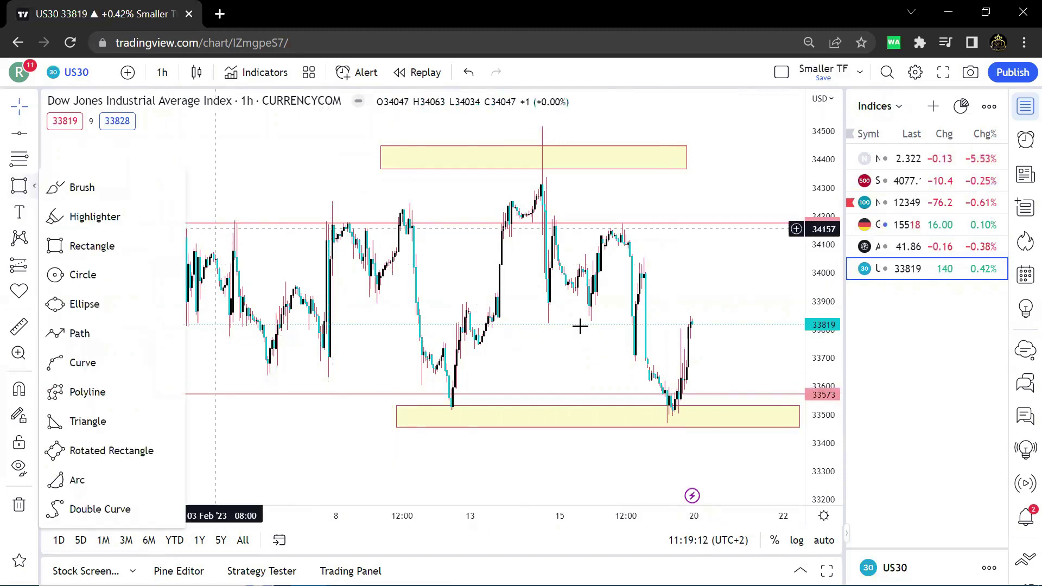
drag(597, 363, 511, 382)
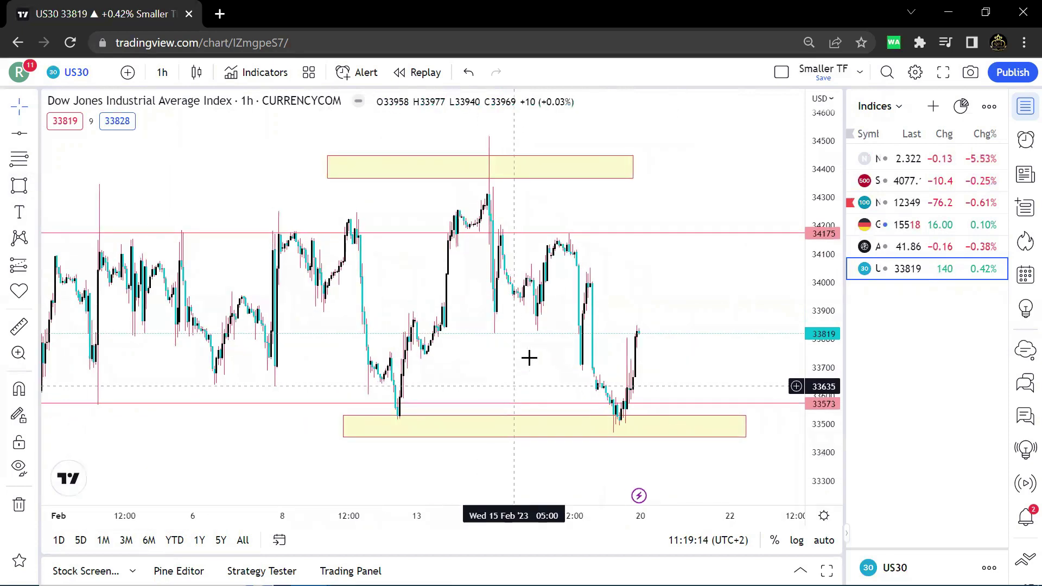
click(33, 186)
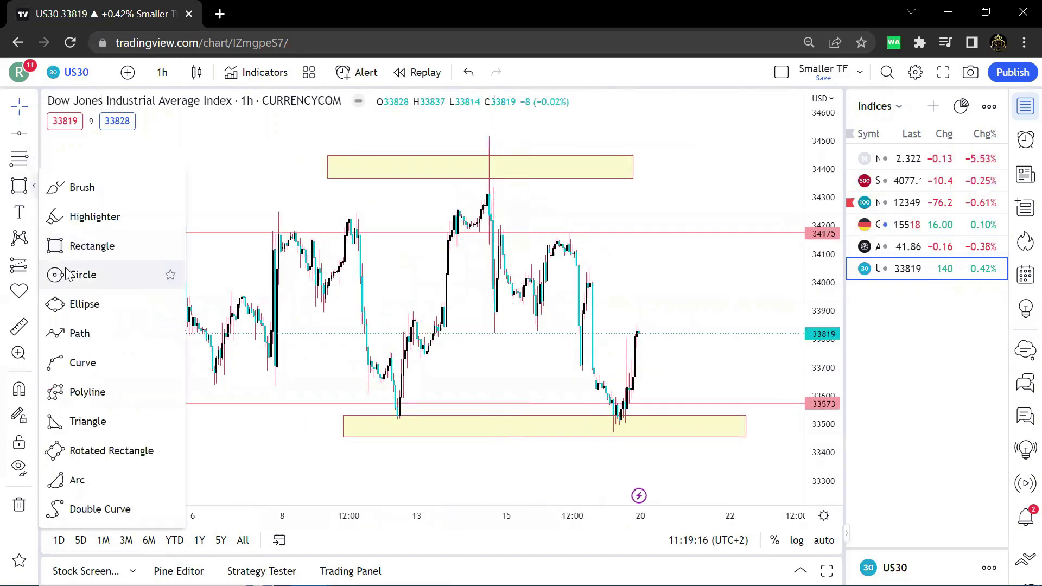
click(76, 275)
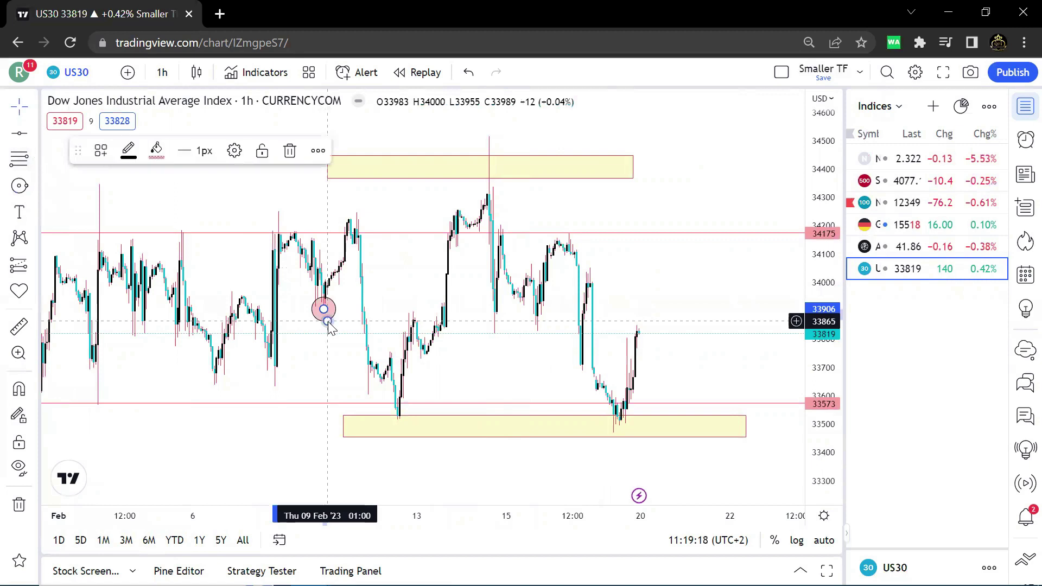
mouse_move(329, 328)
mouse_down()
mouse_move(334, 298)
mouse_move(174, 340)
mouse_move(143, 336)
mouse_move(314, 333)
mouse_move(331, 352)
mouse_move(273, 332)
mouse_move(185, 342)
mouse_move(181, 325)
mouse_up()
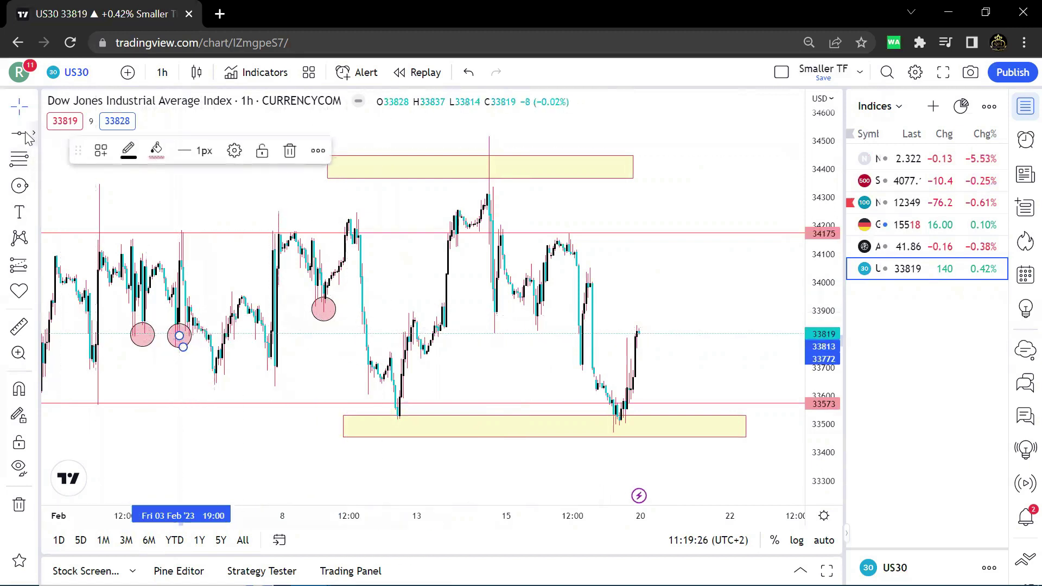
Step: Draw a horizontal line at 33818 through the circled early-February lows
click(22, 134)
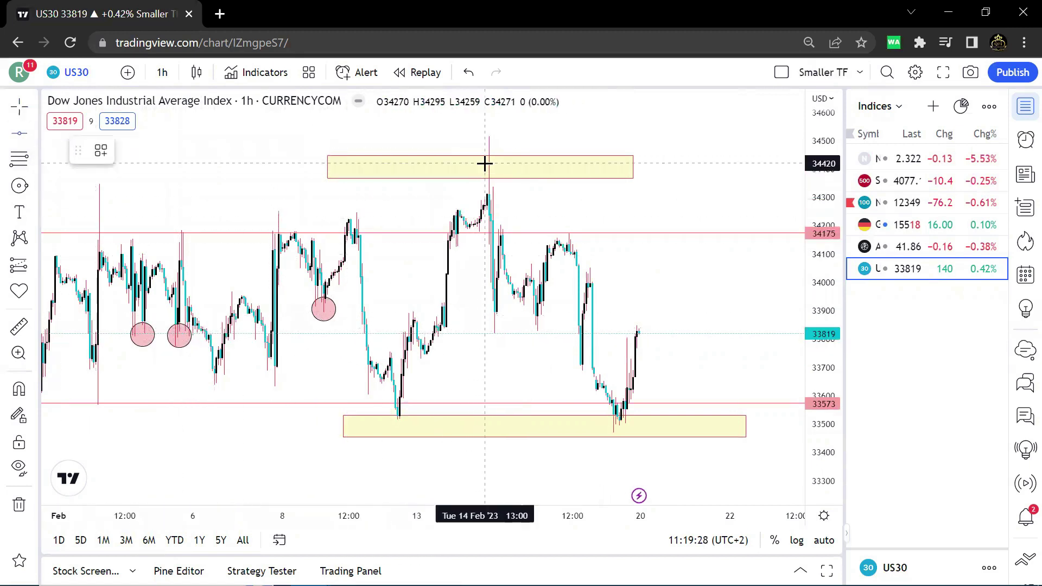
click(510, 343)
drag(521, 344, 530, 334)
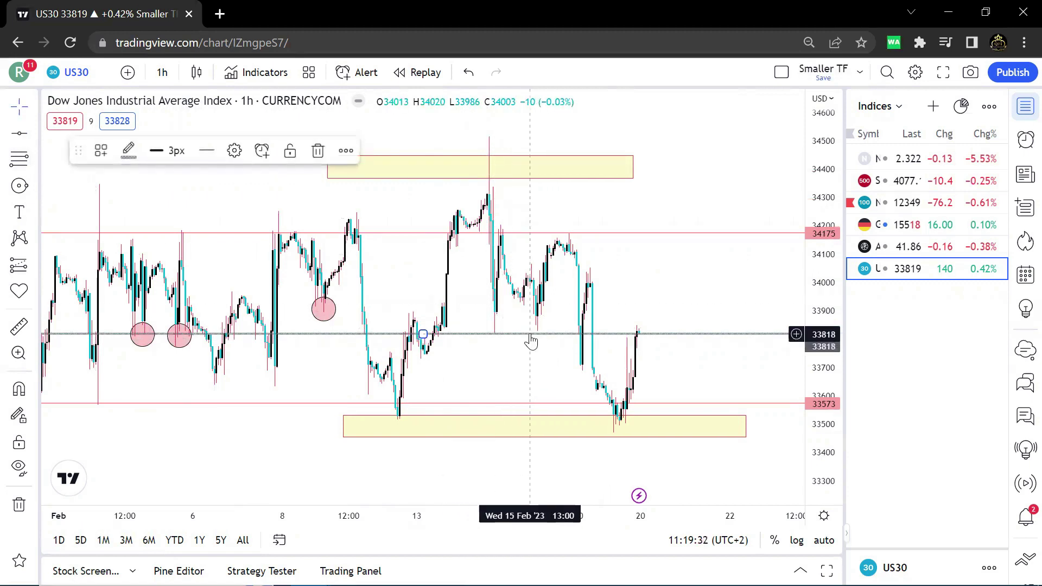
Step: Try a long position from the mid-February low with entry 33821, target 34175 and stop 33787, and delete it
scroll(515, 373, up, 2)
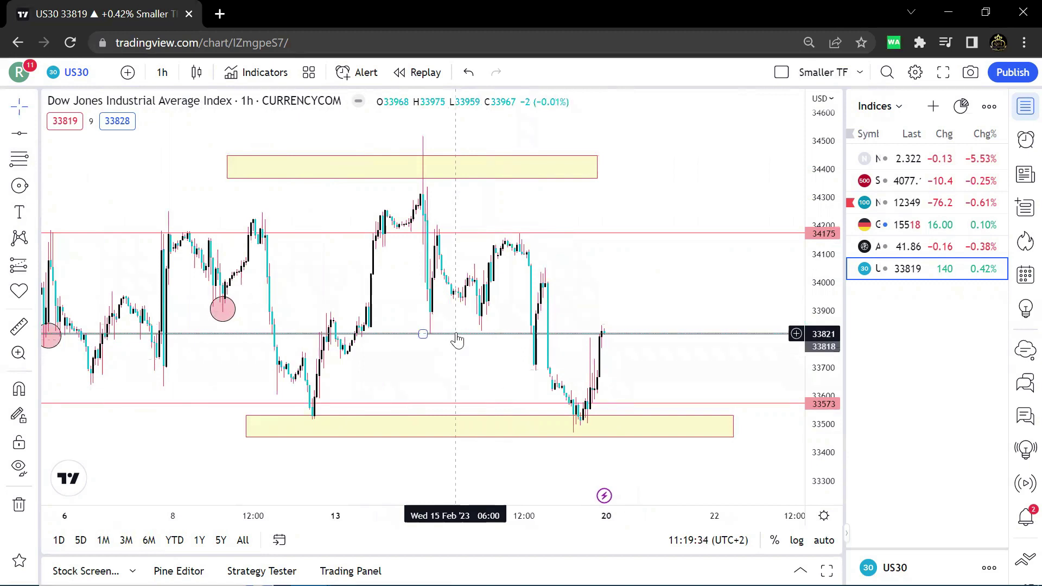
click(32, 263)
click(68, 268)
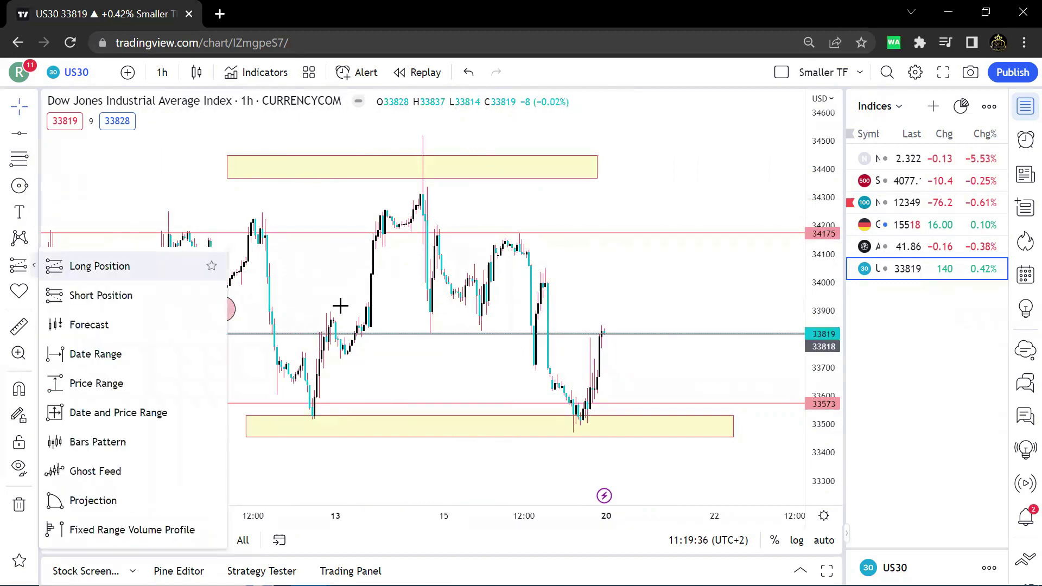
click(432, 333)
drag(431, 273, 432, 233)
drag(432, 389, 433, 343)
click(673, 281)
scroll(673, 282, down, 2)
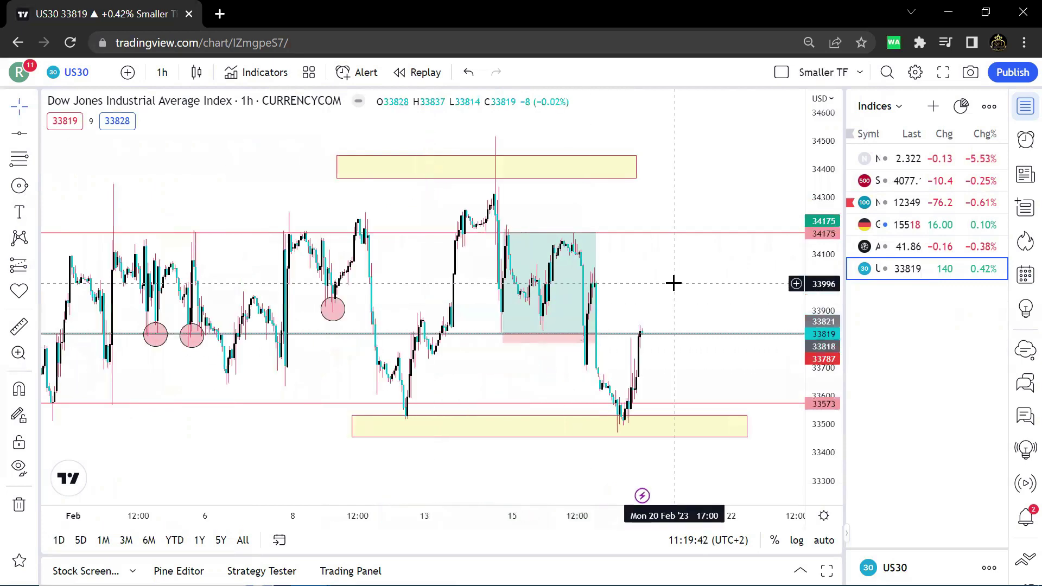
click(502, 342)
key(Delete)
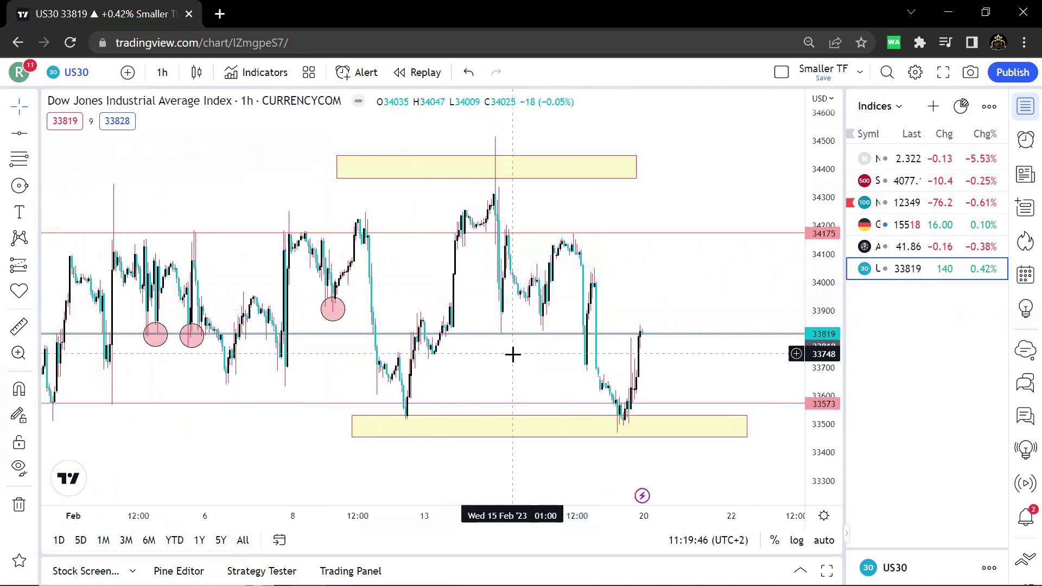
Step: Try a short position from the 16 February high with entry 34154, stop 34265 and target 33523, and delete it
click(34, 267)
click(128, 296)
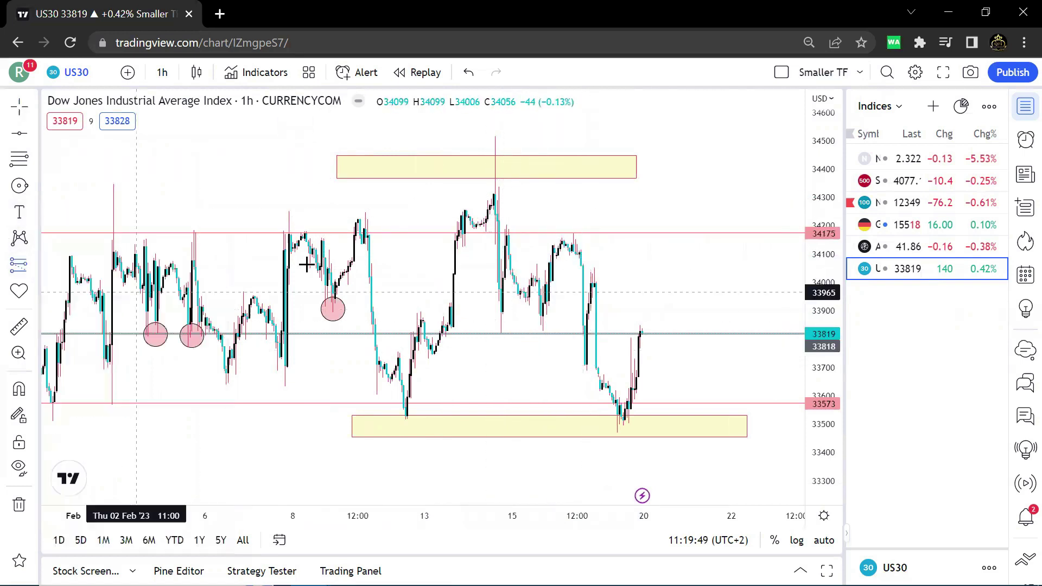
click(563, 237)
drag(565, 175, 565, 206)
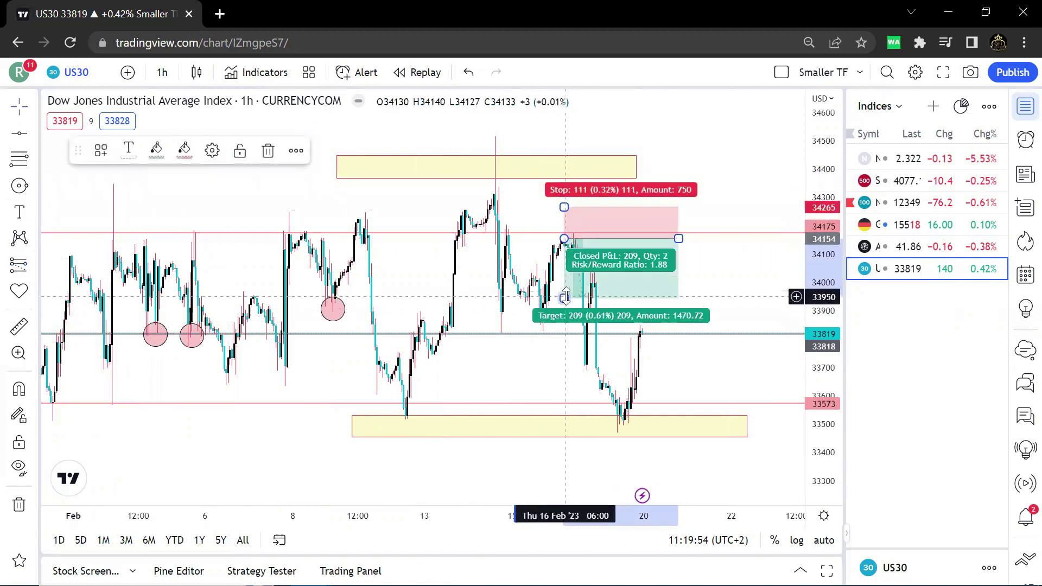
drag(565, 297, 564, 417)
click(707, 284)
scroll(680, 286, up, 3)
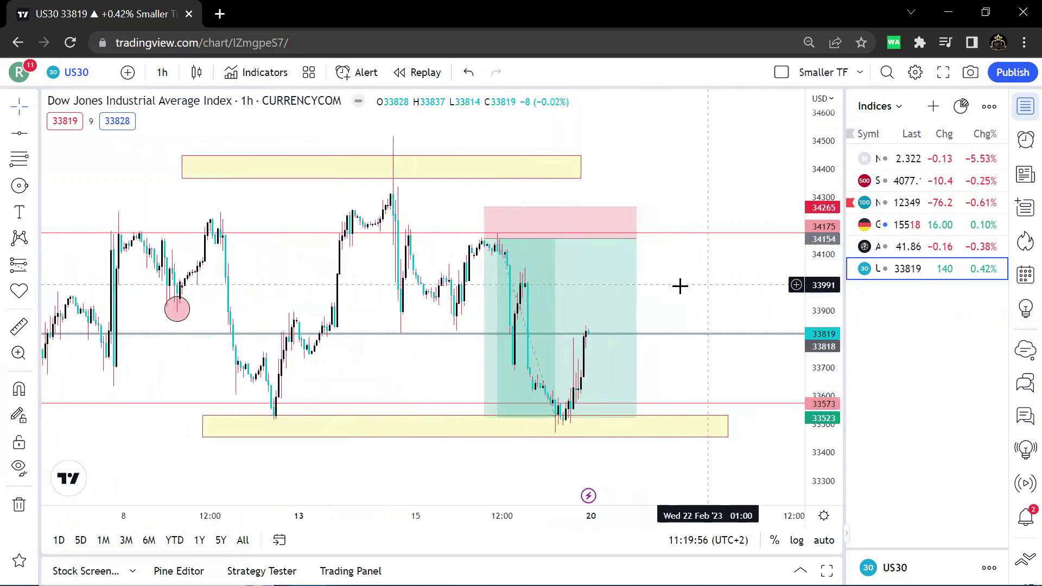
click(626, 296)
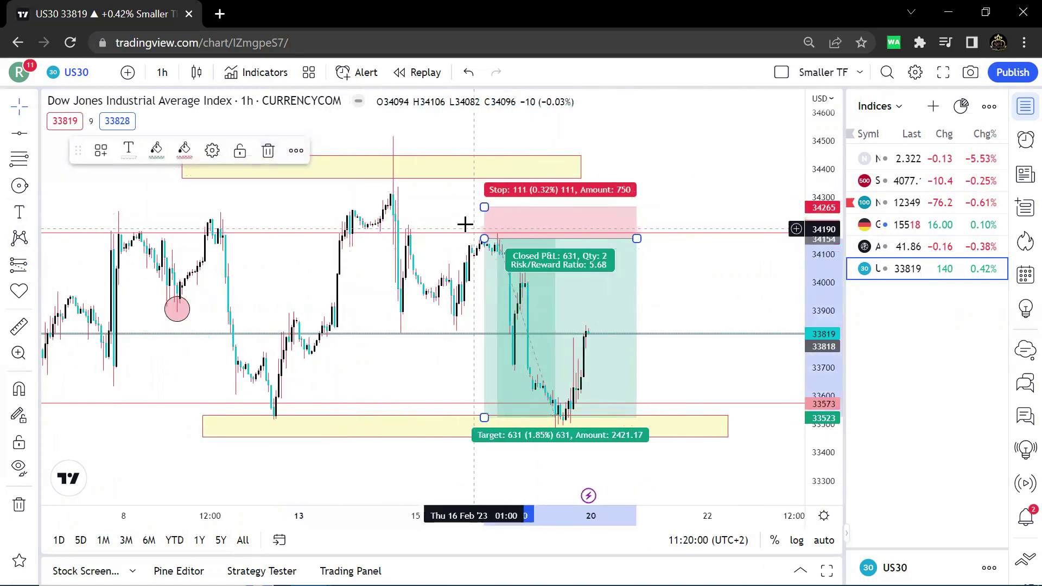
key(Delete)
Step: Circle the 2 February low just above the lower line and place a copy of the circle on the 31 January low near 33518
scroll(616, 249, down, 5)
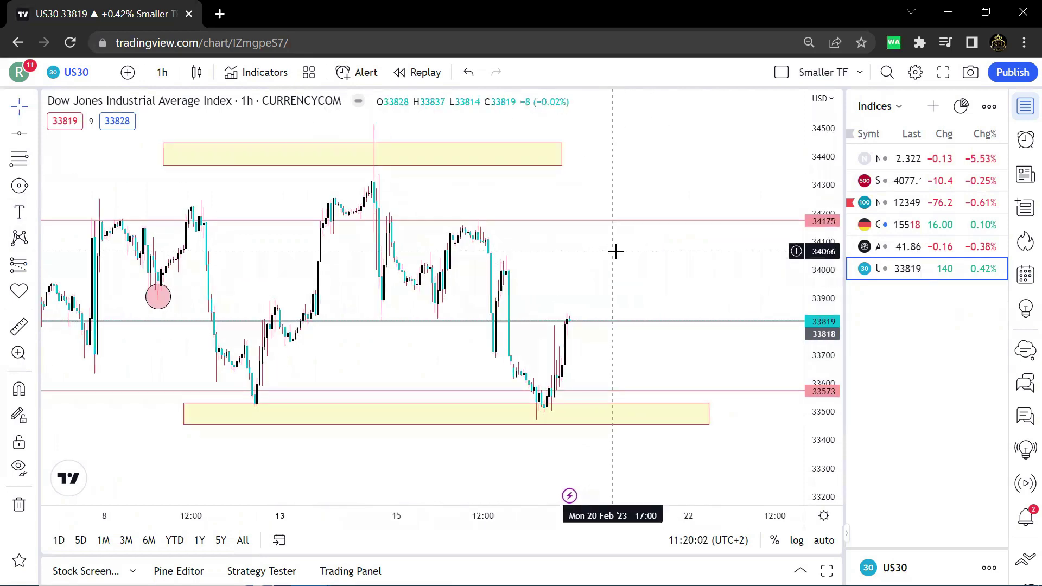
click(187, 392)
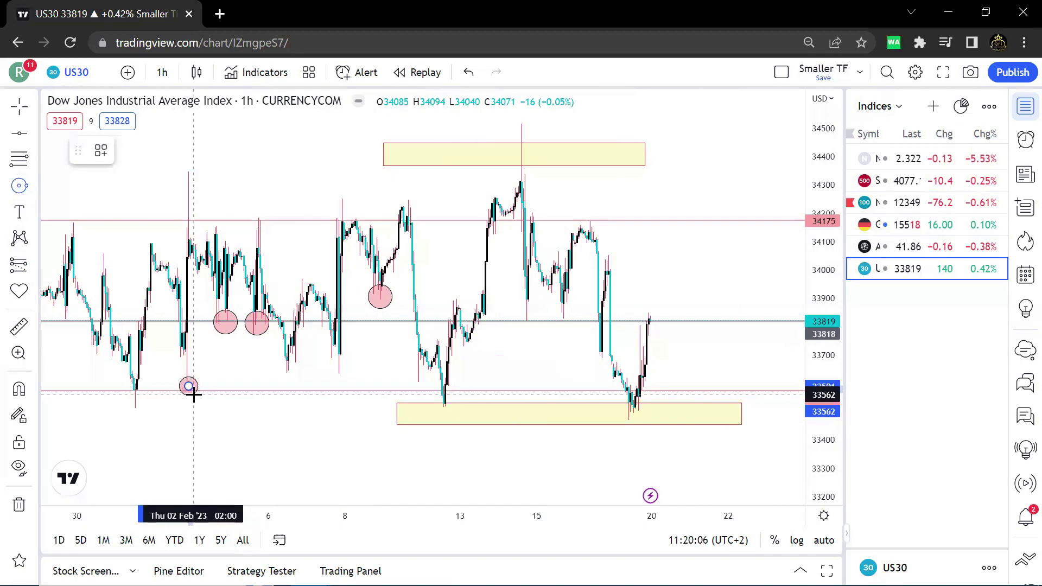
click(194, 395)
key(ctrl+c)
key(ctrl+v)
drag(188, 356, 142, 407)
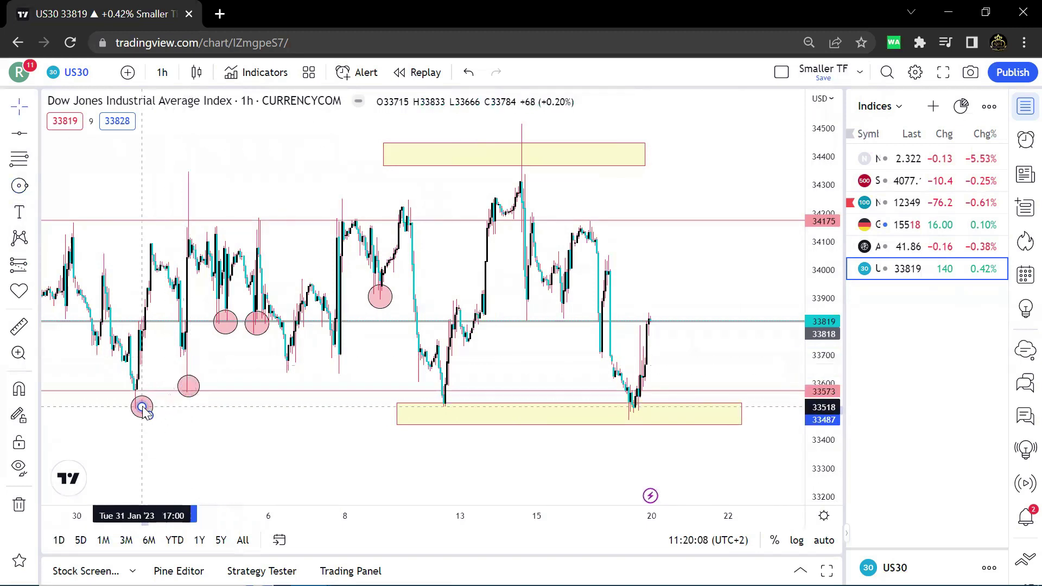
Step: Draw a horizontal line at 33521 through the circled 31 January low
click(77, 243)
click(262, 416)
drag(272, 416, 283, 405)
click(279, 433)
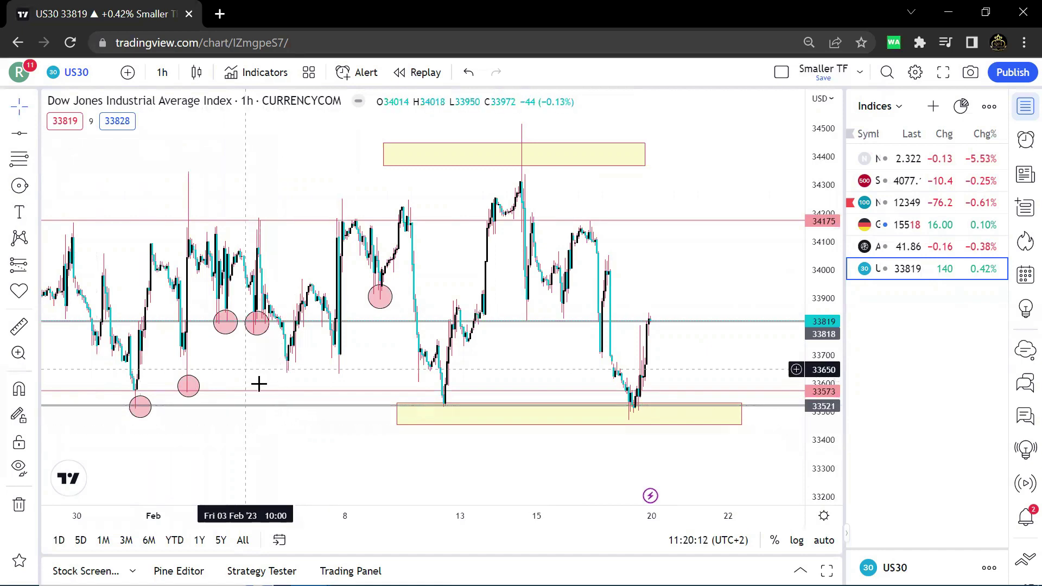
Step: Place a long position on the 17 February low with entry 33523, target 33732 and stop 33314
scroll(358, 427, up, 2)
drag(649, 347, 603, 334)
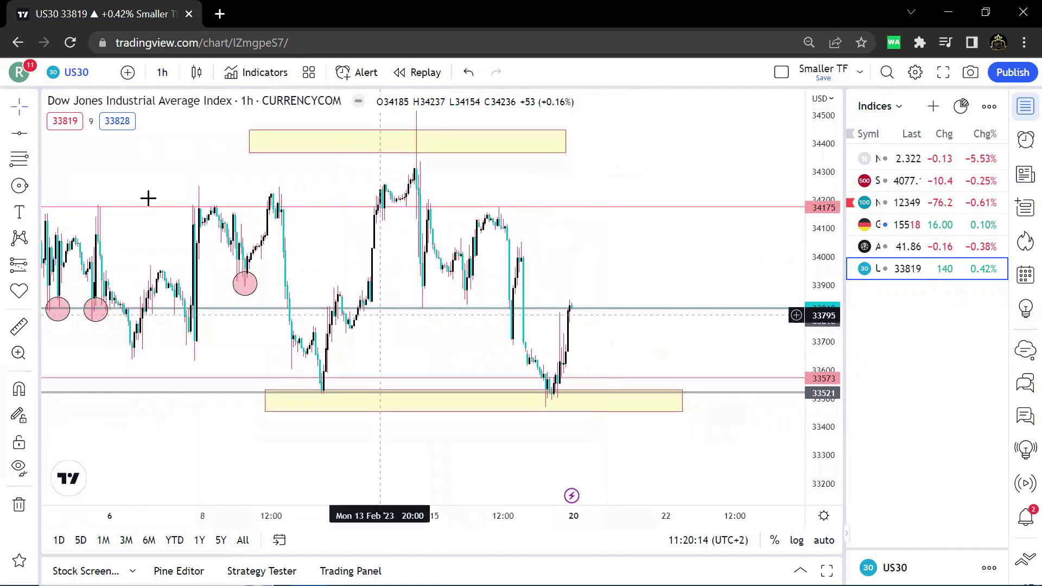
click(33, 268)
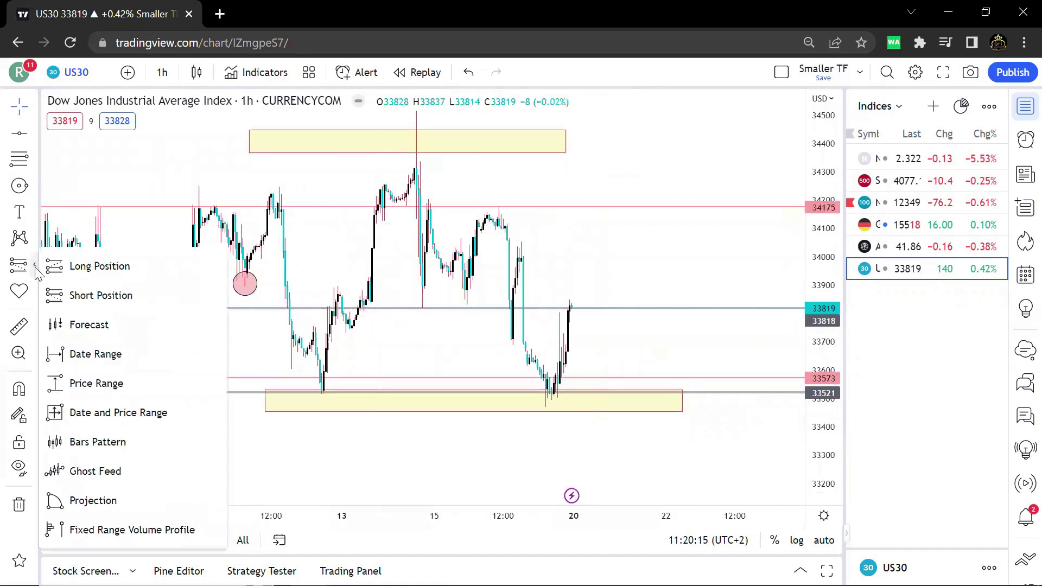
click(87, 266)
click(550, 392)
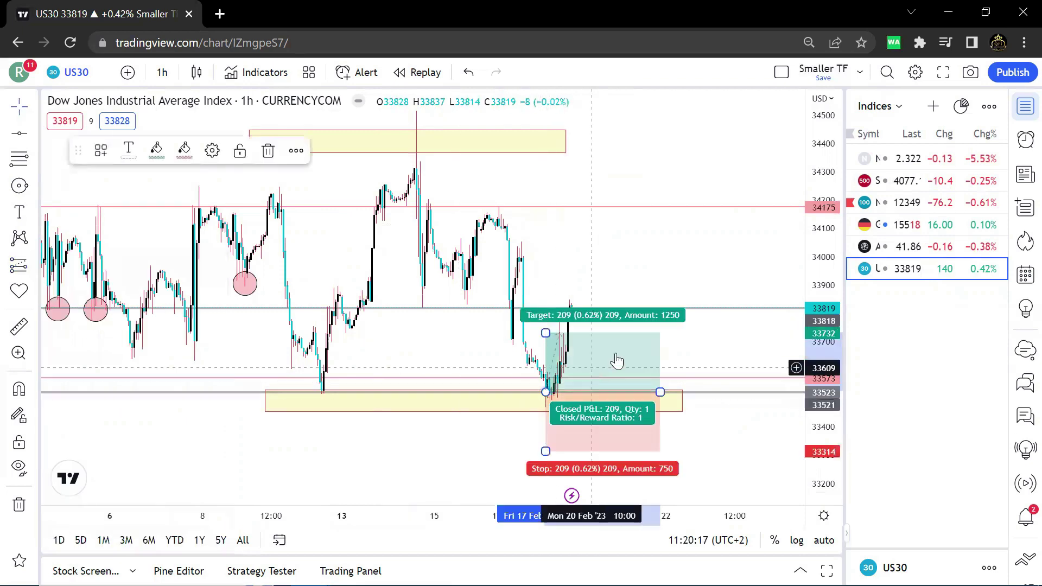
Step: Delete the 33573 horizontal line and draw another one at 33477, just below the 33521 line
click(689, 379)
click(320, 151)
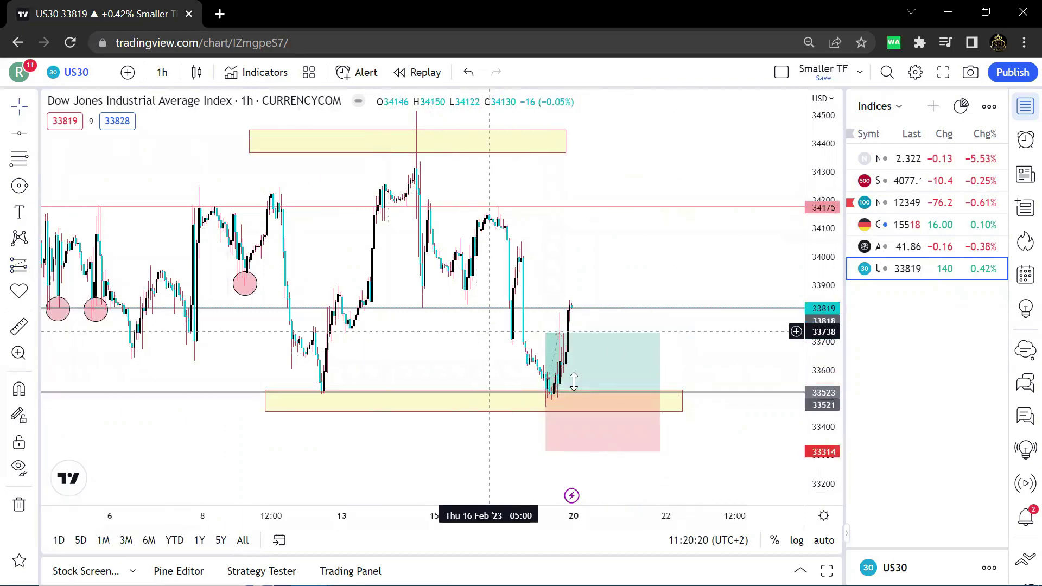
scroll(592, 385, down, 2)
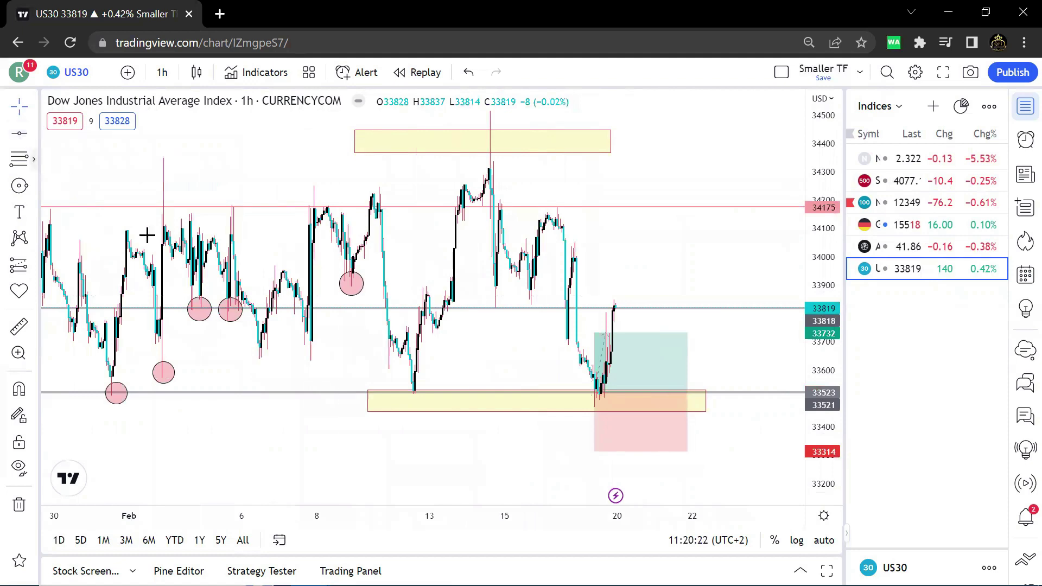
scroll(412, 402, down, 2)
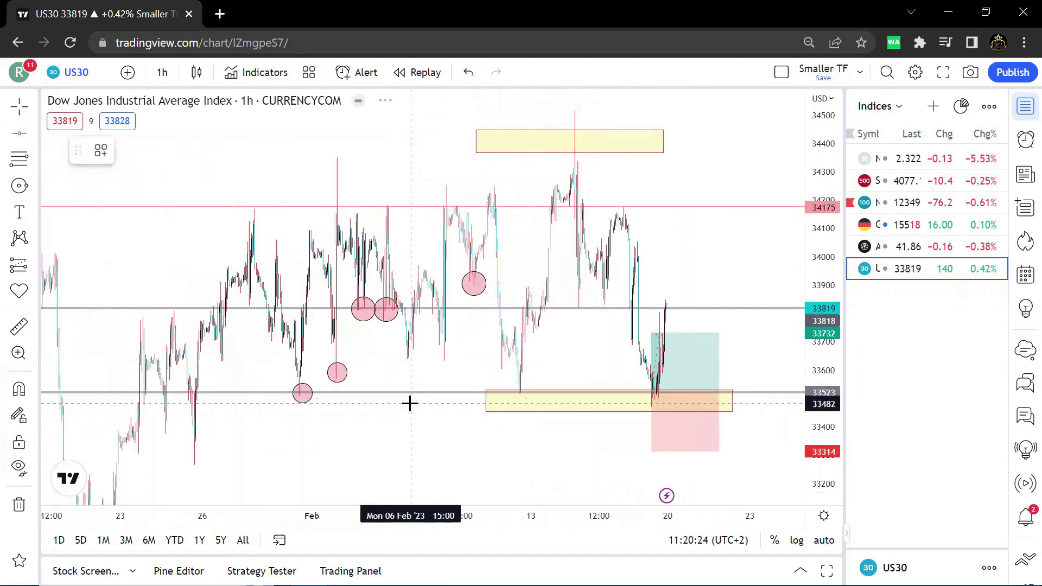
click(409, 404)
drag(356, 435, 670, 439)
scroll(613, 437, up, 2)
scroll(512, 425, up, 2)
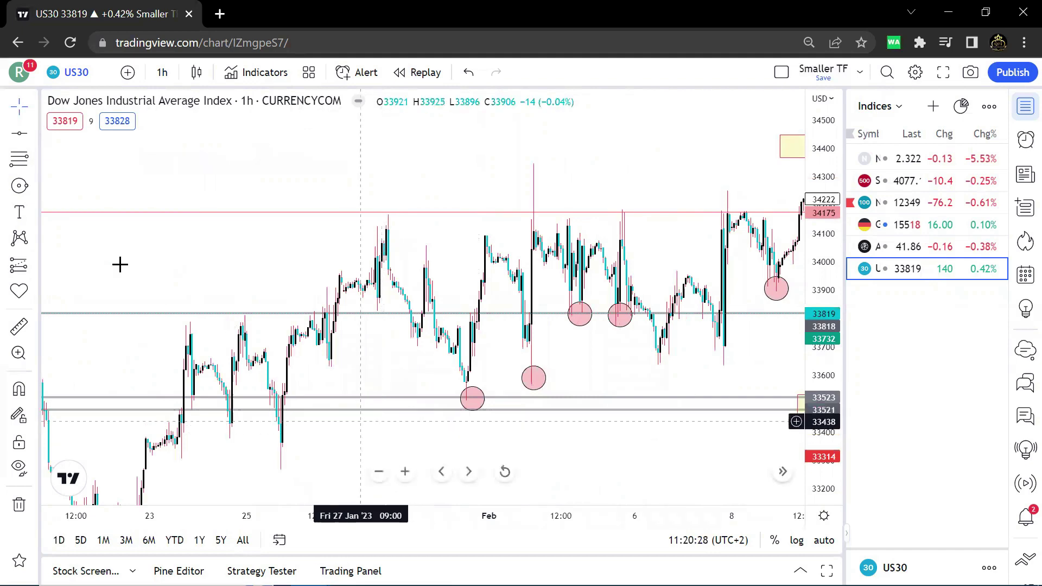
click(198, 413)
Step: Raise the long position's target to 33847
drag(679, 440, 267, 407)
scroll(616, 412, up, 3)
drag(638, 302, 638, 272)
Step: Move the 33818 horizontal line up to 33896, at the circled 9 February low
drag(688, 219, 482, 247)
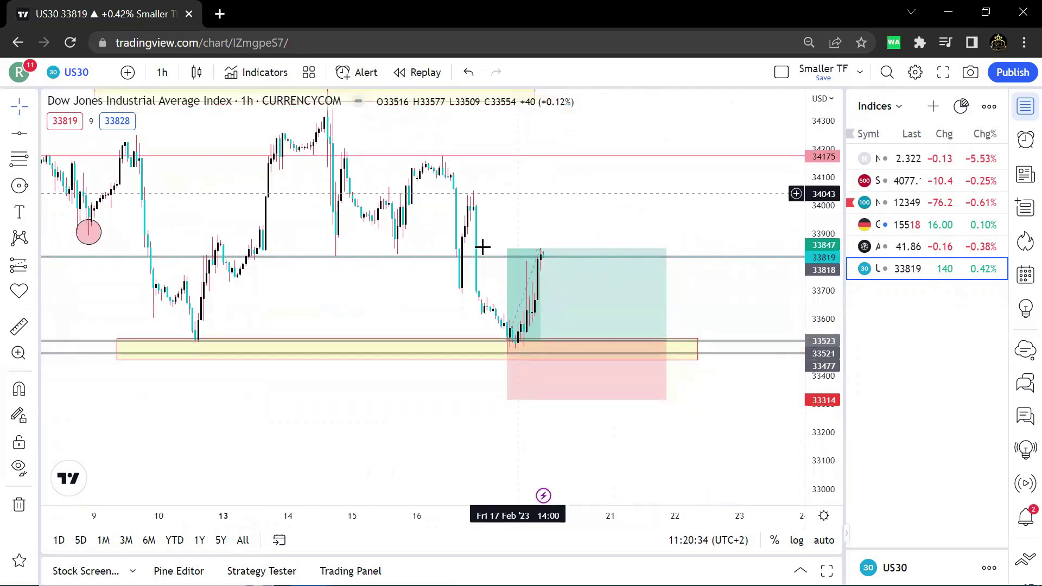
mouse_move(409, 257)
mouse_down()
mouse_move(432, 233)
mouse_move(423, 234)
mouse_up()
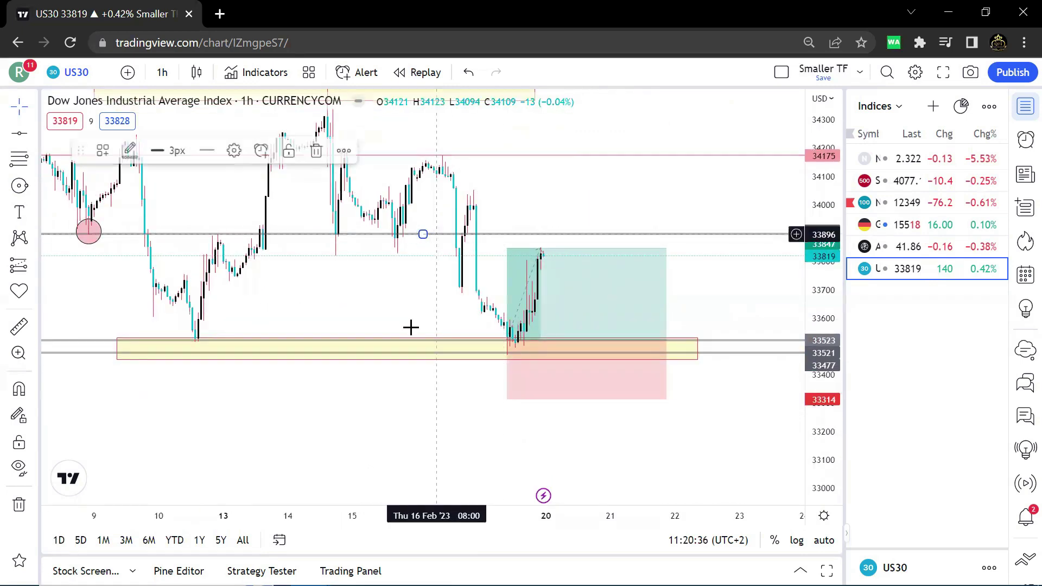
click(411, 327)
scroll(429, 320, down, 5)
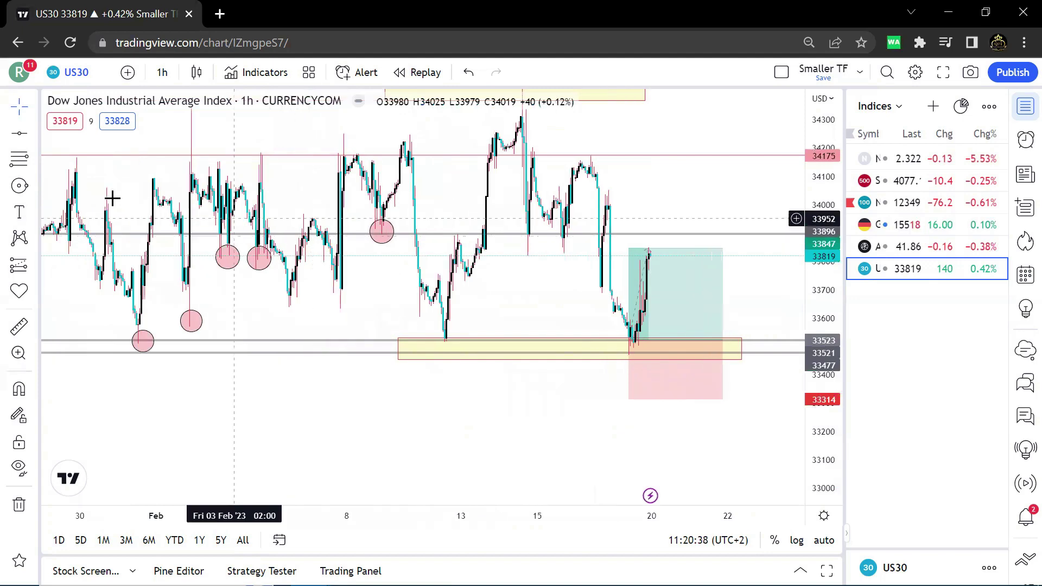
scroll(372, 265, down, 1)
drag(338, 293, 467, 310)
scroll(466, 304, up, 3)
drag(557, 296, 269, 289)
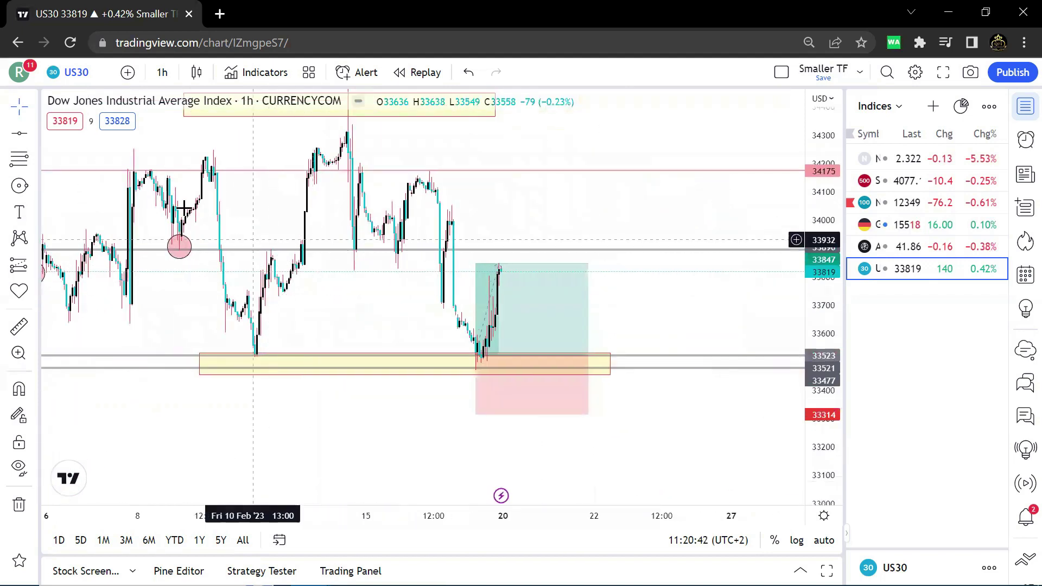
Step: Raise the US30 long position's target to 33903, lower its entry to 33482 and set the stop to 33438
drag(477, 264, 478, 250)
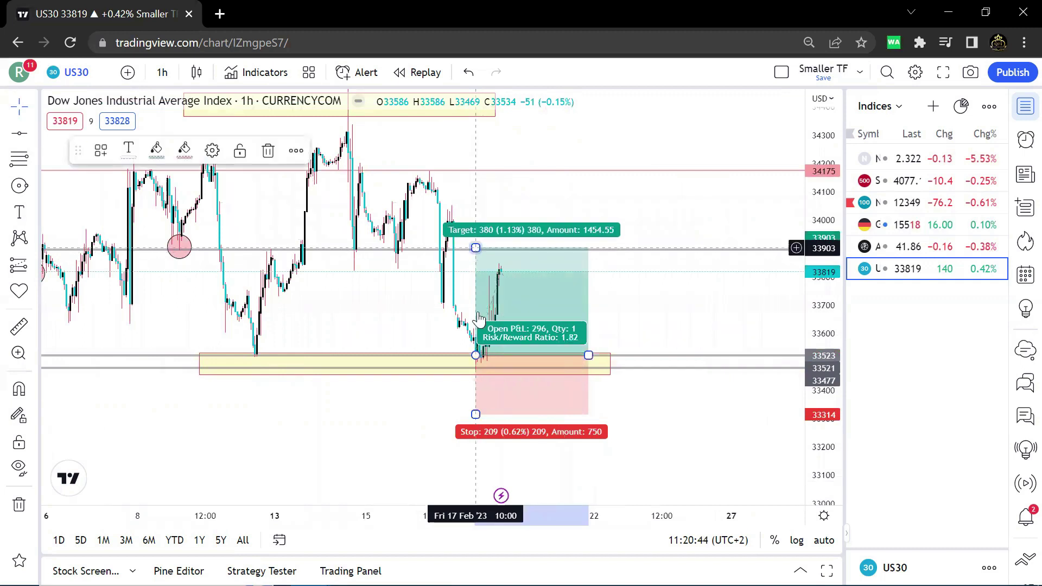
drag(473, 396, 471, 367)
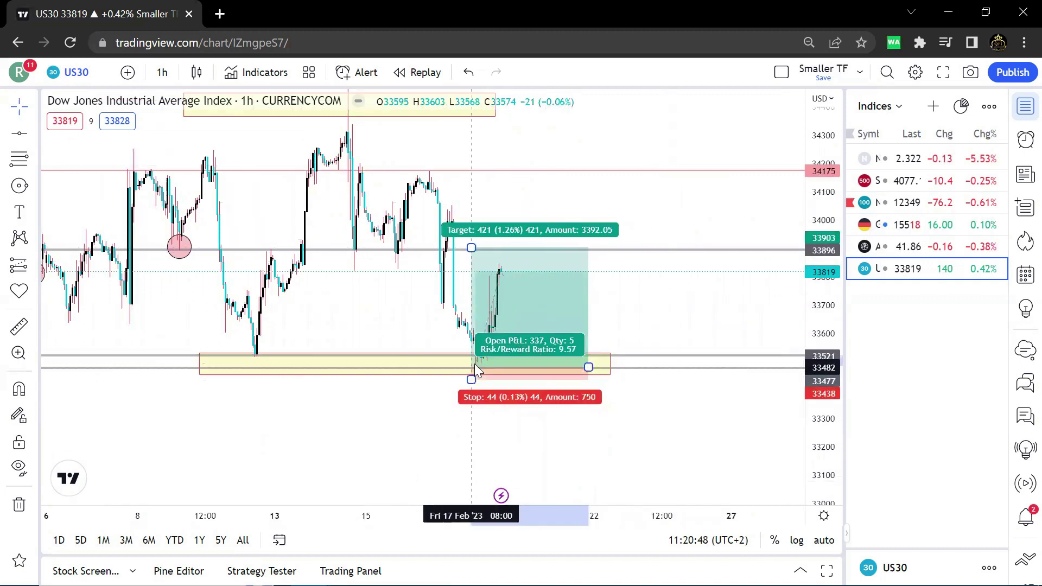
click(652, 319)
Step: Delete the long position at the 17 February low from the US30 chart
mouse_move(573, 324)
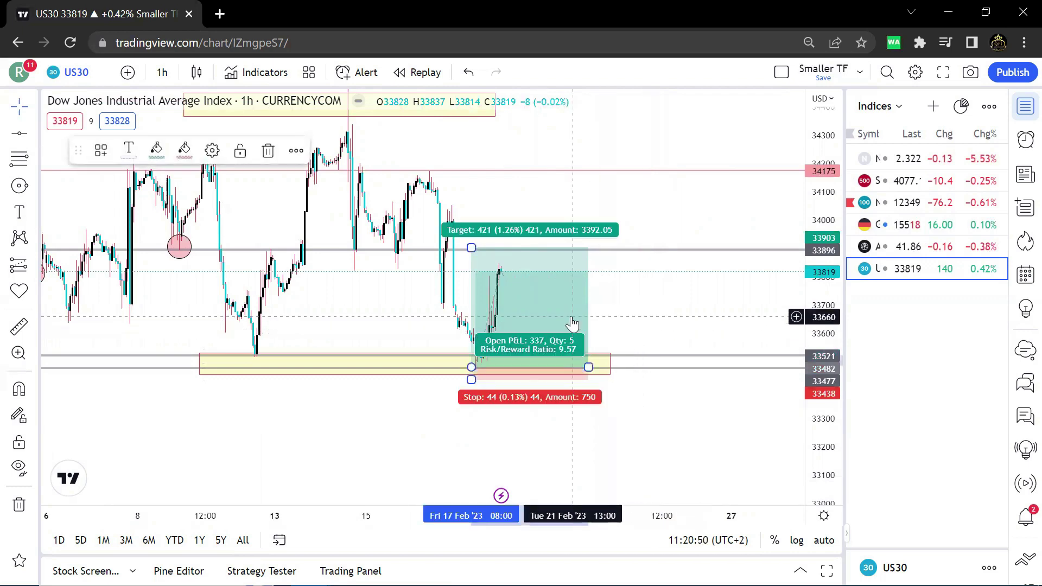
key(Delete)
scroll(572, 324, up, 3)
drag(597, 314, 747, 312)
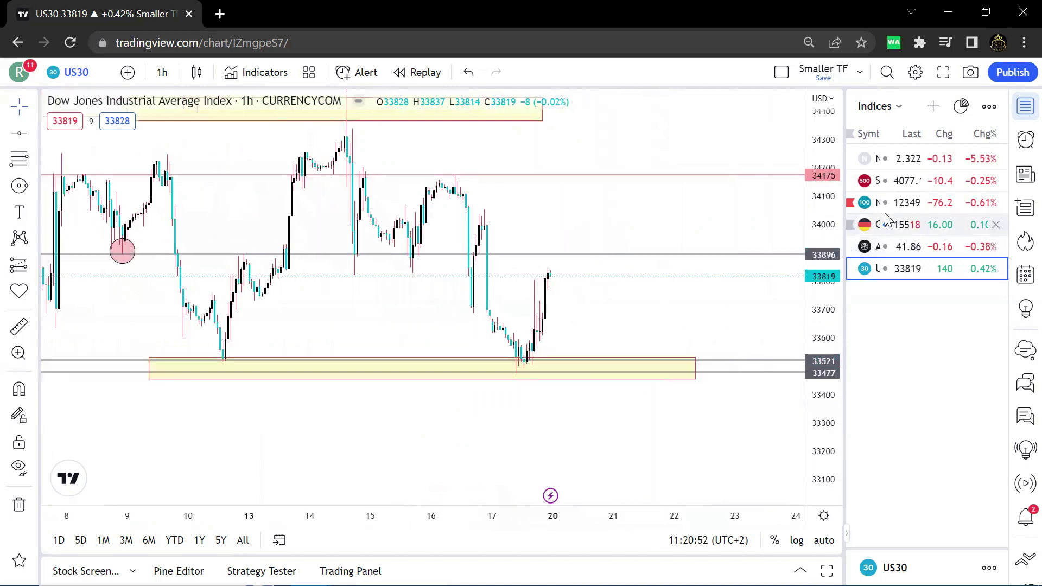
Step: Switch to the NAS100USD chart and draw a horizontal line at 12733.2, just under the 16 February high
click(901, 225)
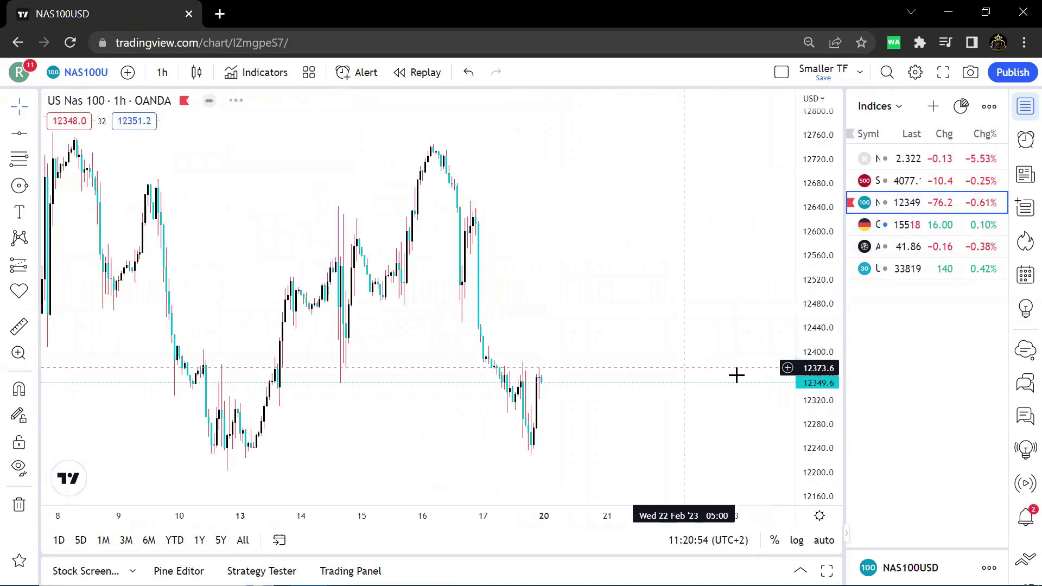
right_click(667, 179)
click(803, 504)
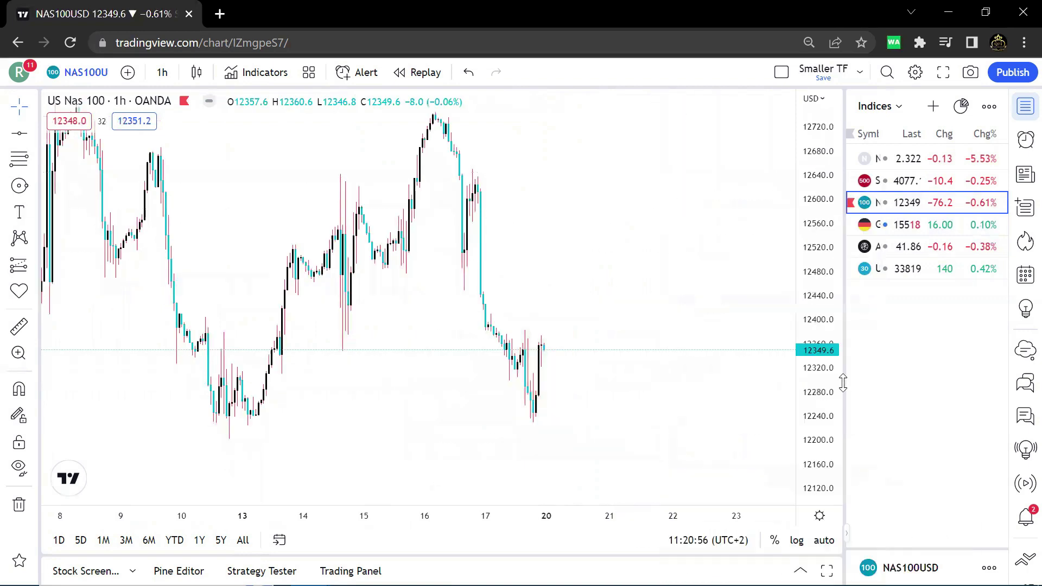
click(19, 133)
scroll(624, 163, down, 2)
click(646, 156)
drag(649, 155, 650, 159)
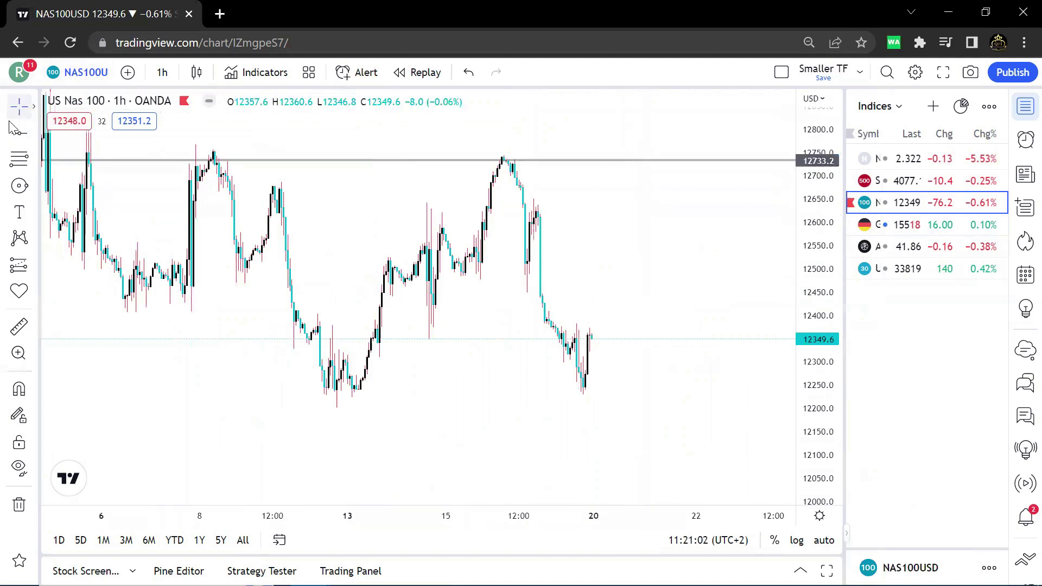
Step: Draw horizontal lines at 12230.9 along the February lows and at 12474.9 in the middle of the range
click(419, 396)
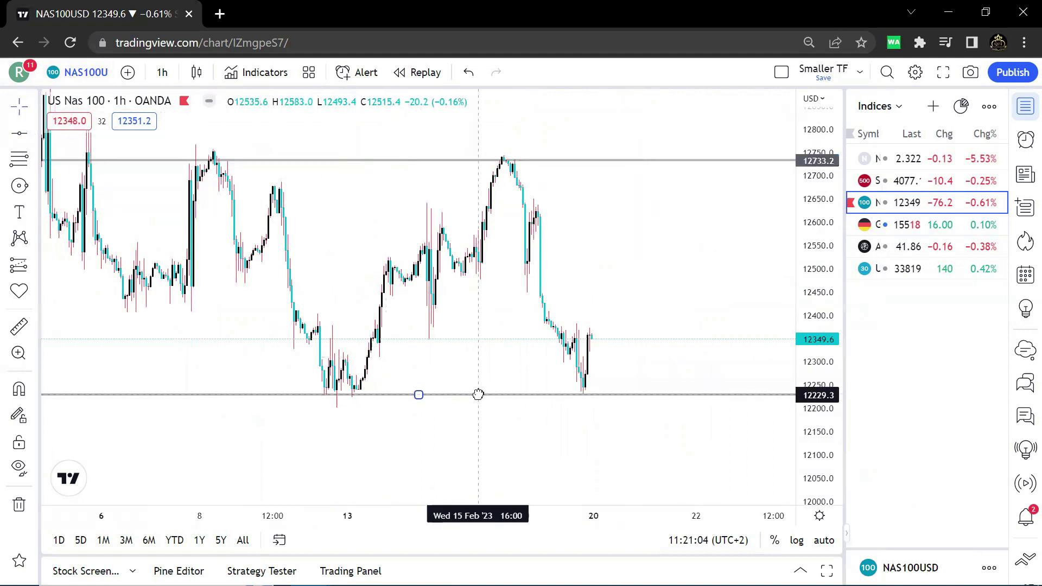
click(478, 429)
click(25, 137)
drag(610, 288, 671, 281)
drag(414, 258, 402, 258)
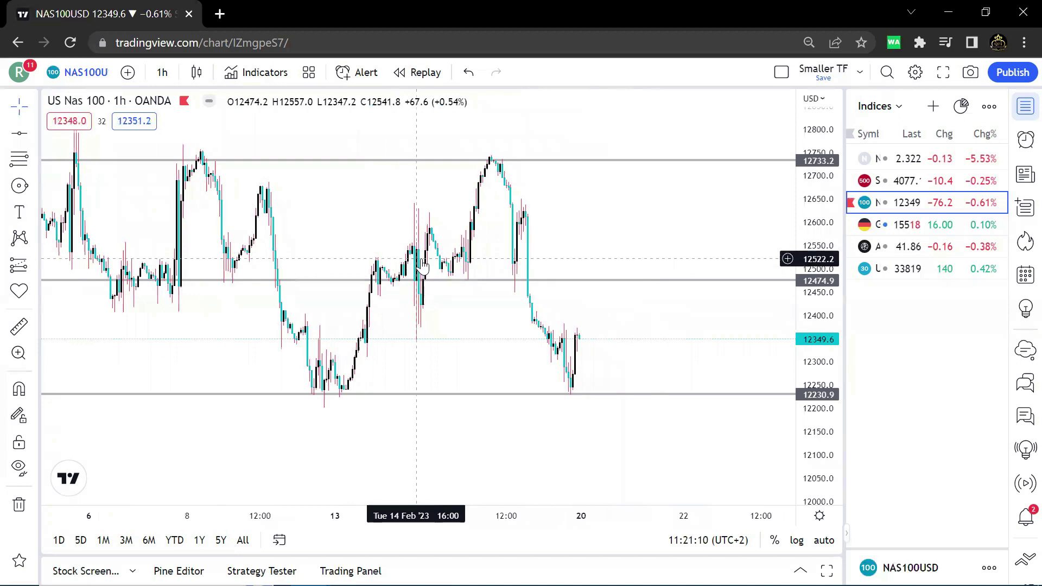
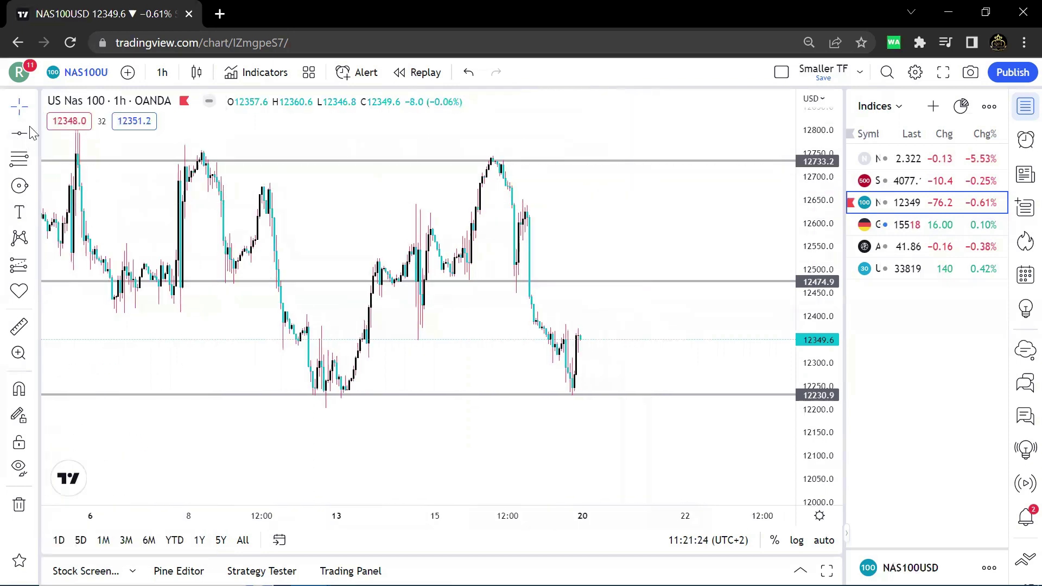
Step: Circle the late 14 February high at about 12620 and place a copy of the circle on the late 16 February high
click(32, 185)
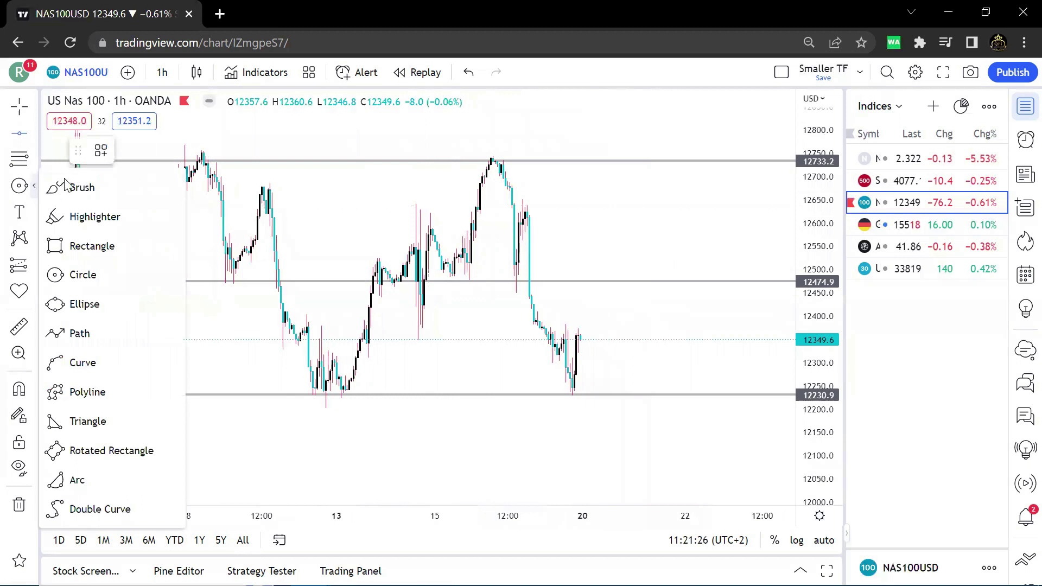
click(11, 186)
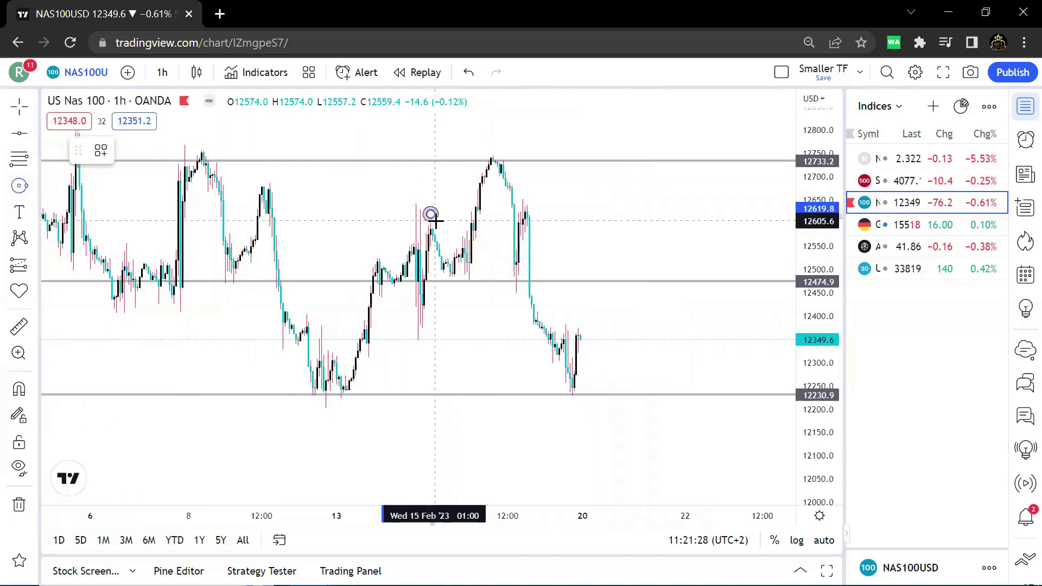
click(435, 235)
key(ctrl+c)
key(ctrl+v)
drag(431, 185, 529, 205)
click(630, 250)
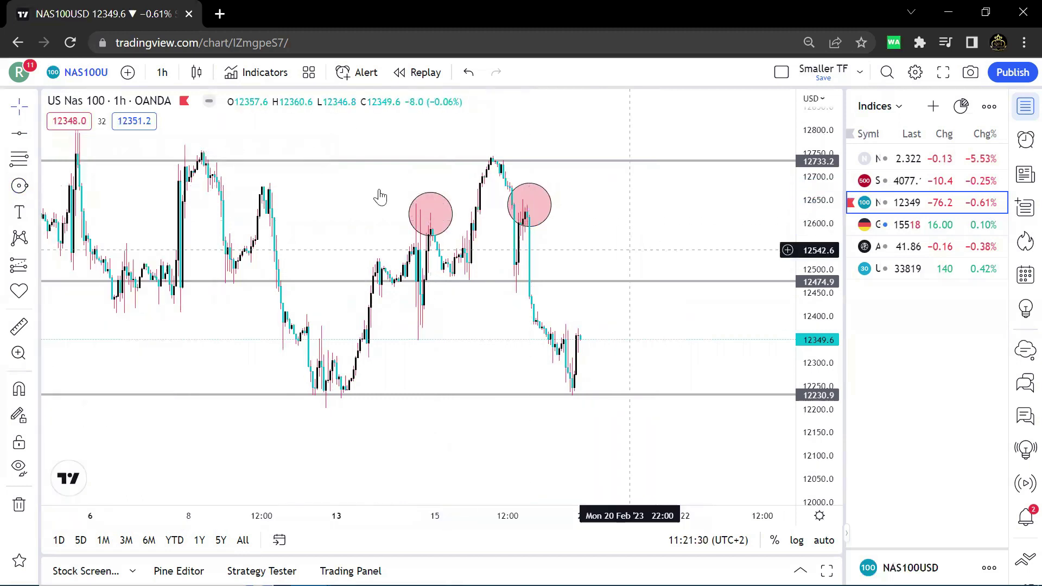
Step: Draw a horizontal line at 12621.4 through the two circled highs
click(619, 218)
drag(618, 218, 630, 213)
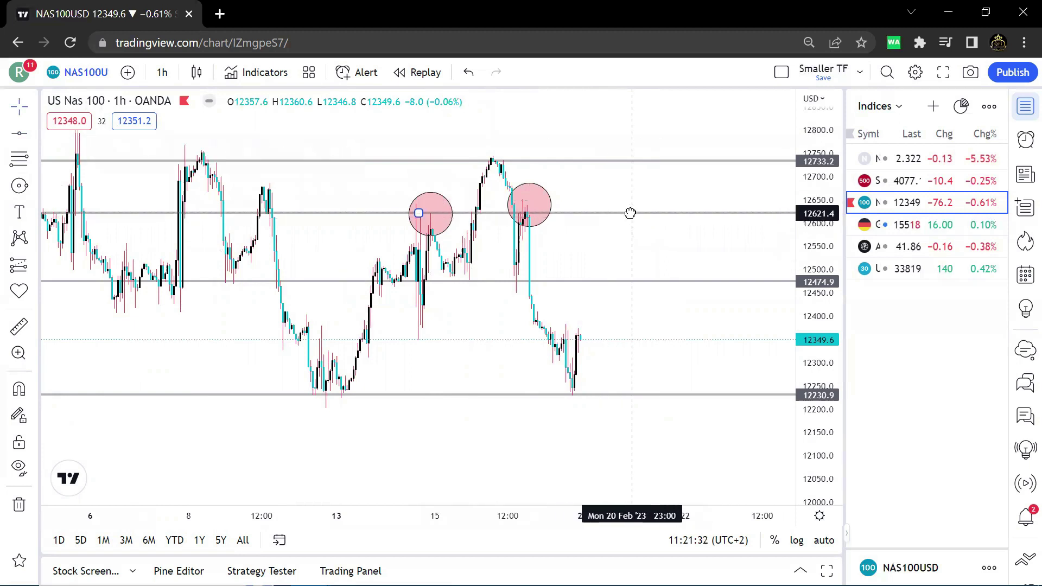
click(643, 250)
Step: Draw a rectangle zone just below the 12230.9 line, from the 10 February lows to past the latest candle
scroll(643, 250, up, 4)
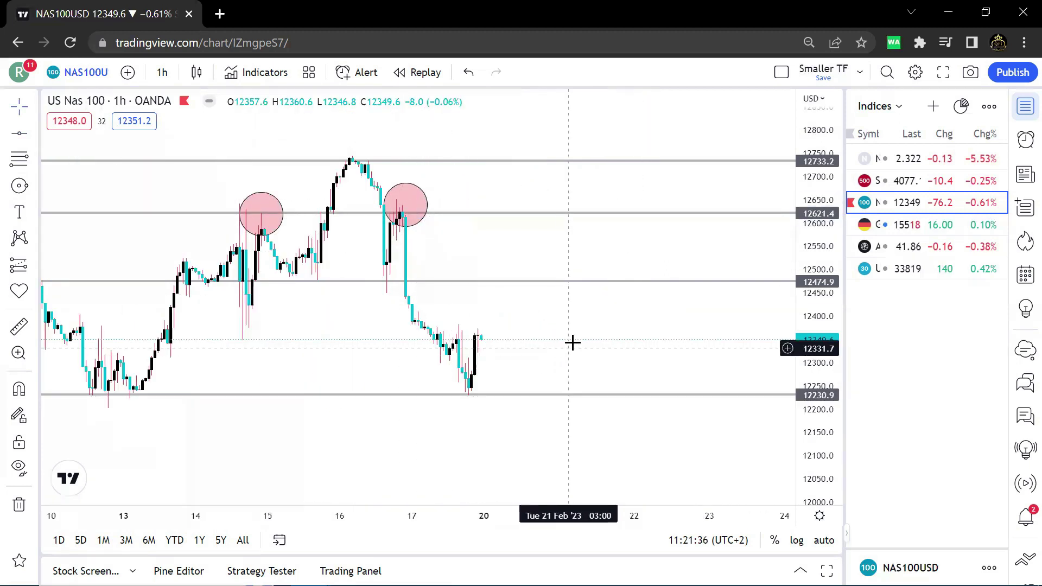
scroll(572, 344, down, 2)
click(34, 187)
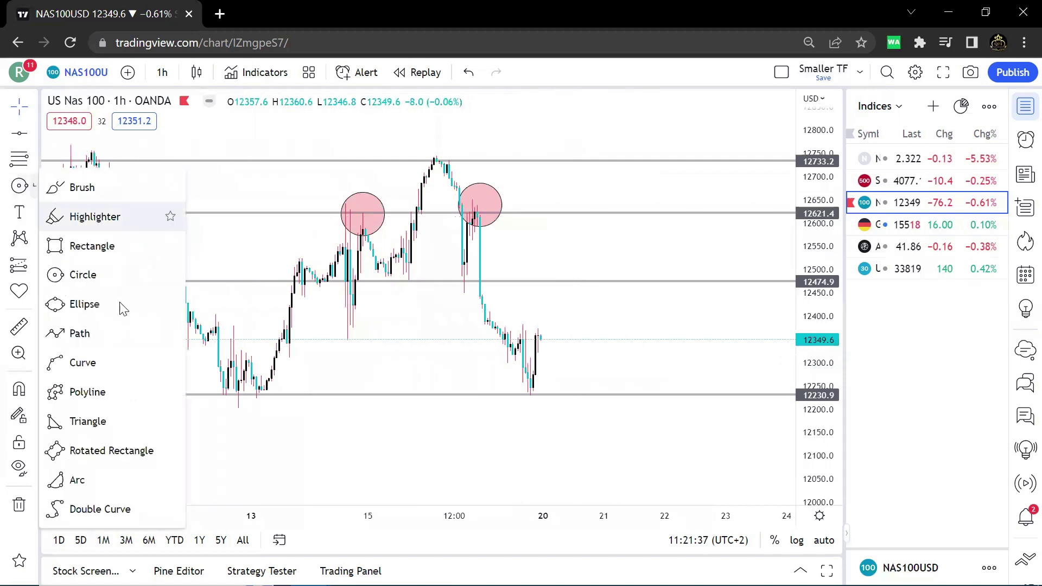
click(97, 245)
mouse_move(188, 394)
mouse_down()
mouse_move(372, 414)
mouse_move(647, 408)
mouse_up()
click(643, 313)
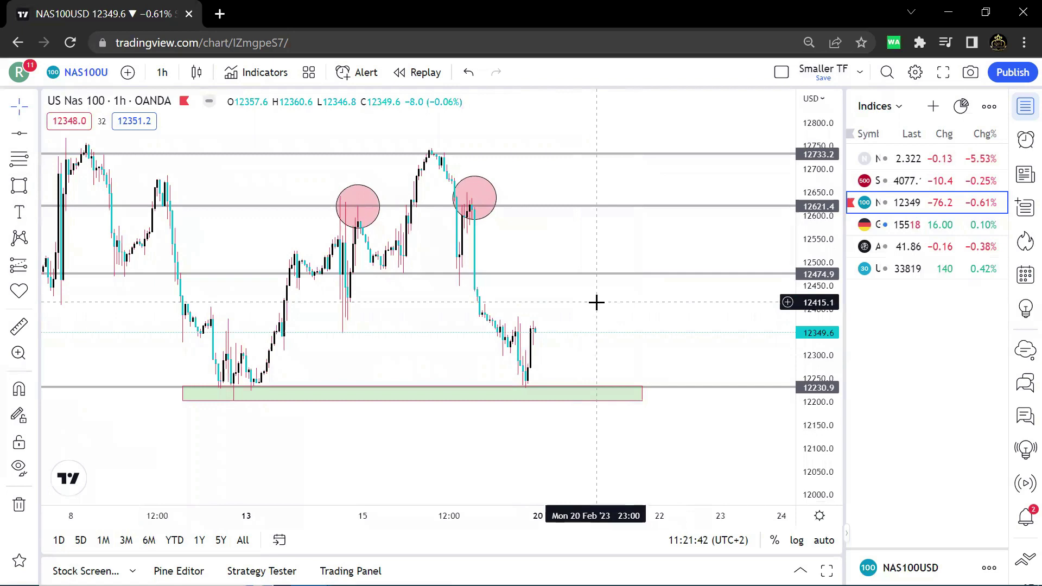
Step: Place a long position at the 10 February 23:00 candle with entry 12234.0, target 12624.5 and stop 12185.2
scroll(586, 307, down, 2)
drag(588, 246, 608, 265)
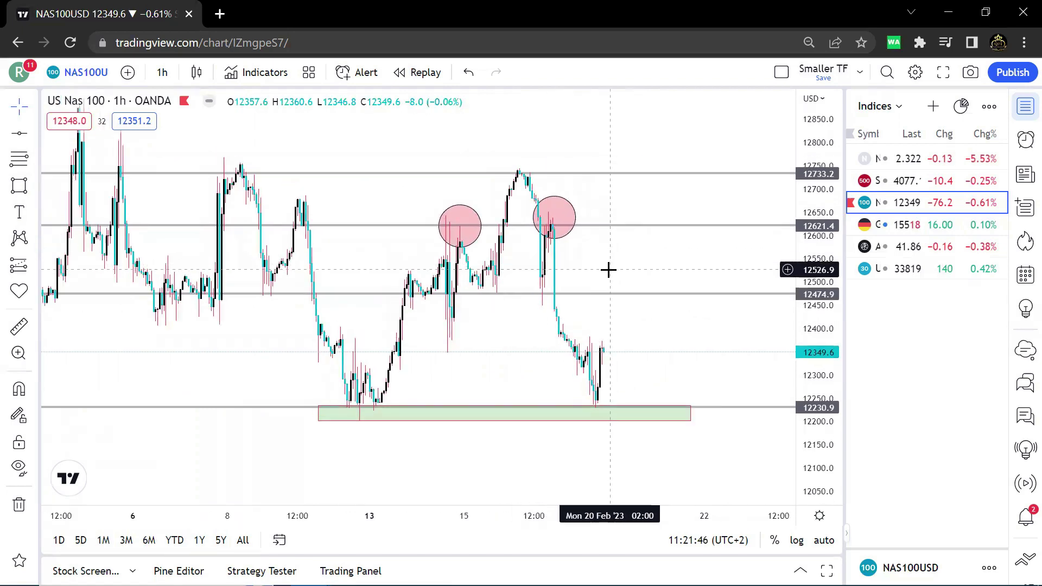
drag(604, 267, 640, 275)
scroll(638, 273, up, 2)
drag(451, 379, 524, 361)
click(34, 266)
click(74, 267)
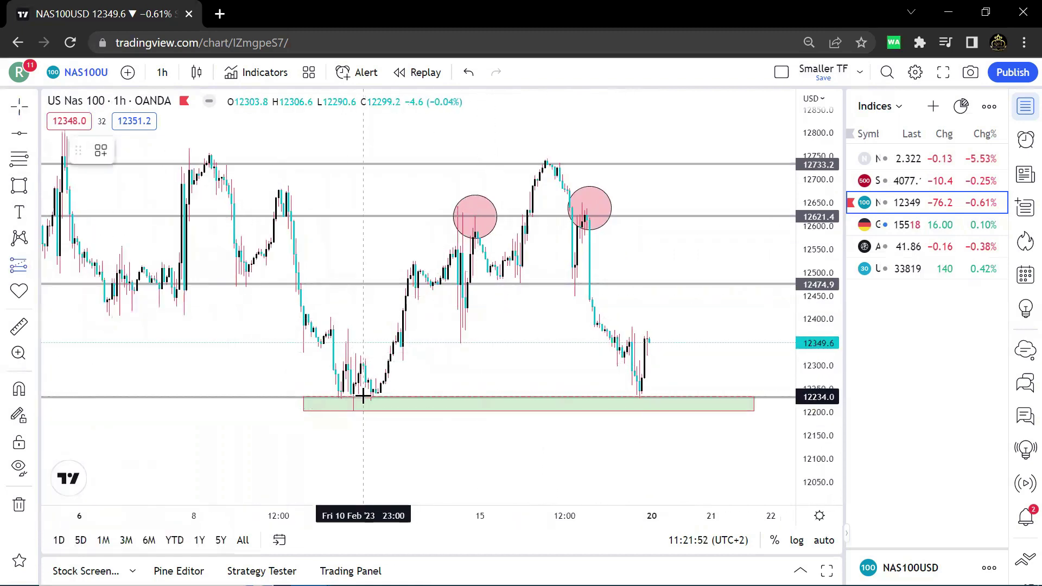
click(363, 397)
drag(363, 332, 367, 215)
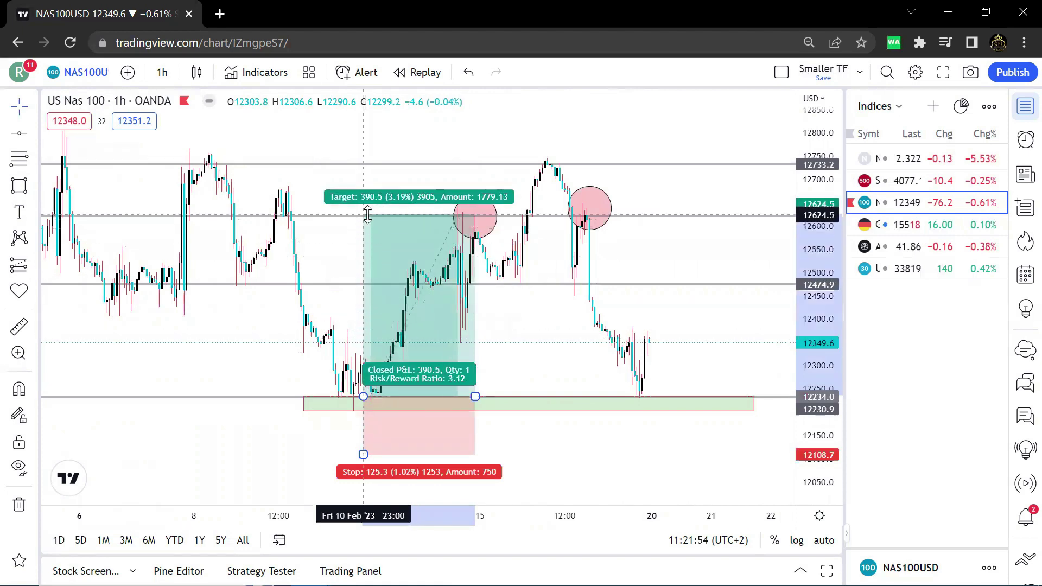
drag(364, 454, 363, 419)
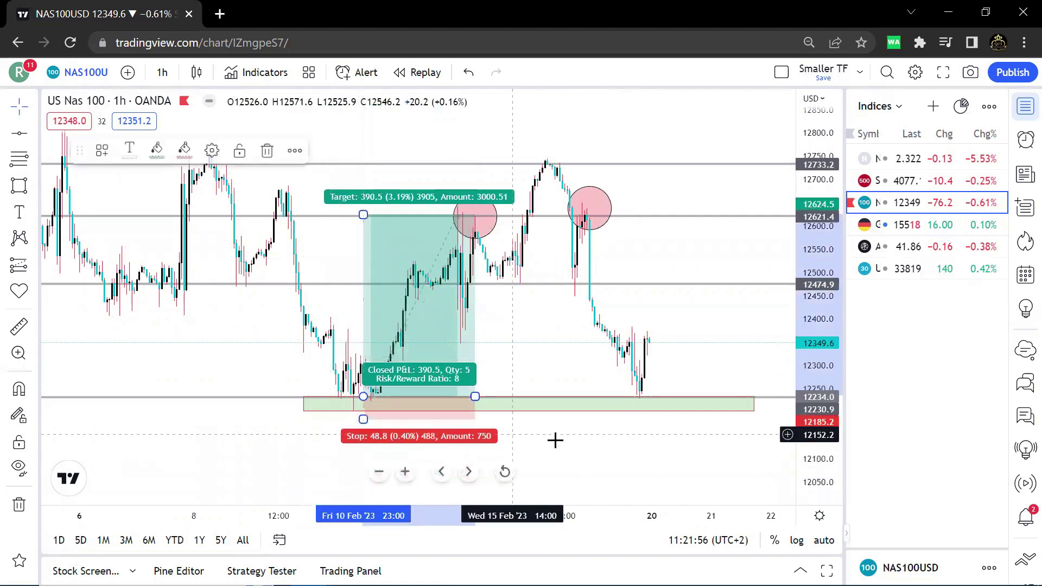
click(555, 440)
Step: Lower the long position's target to 12523.8
scroll(553, 459, up, 2)
drag(454, 311, 514, 309)
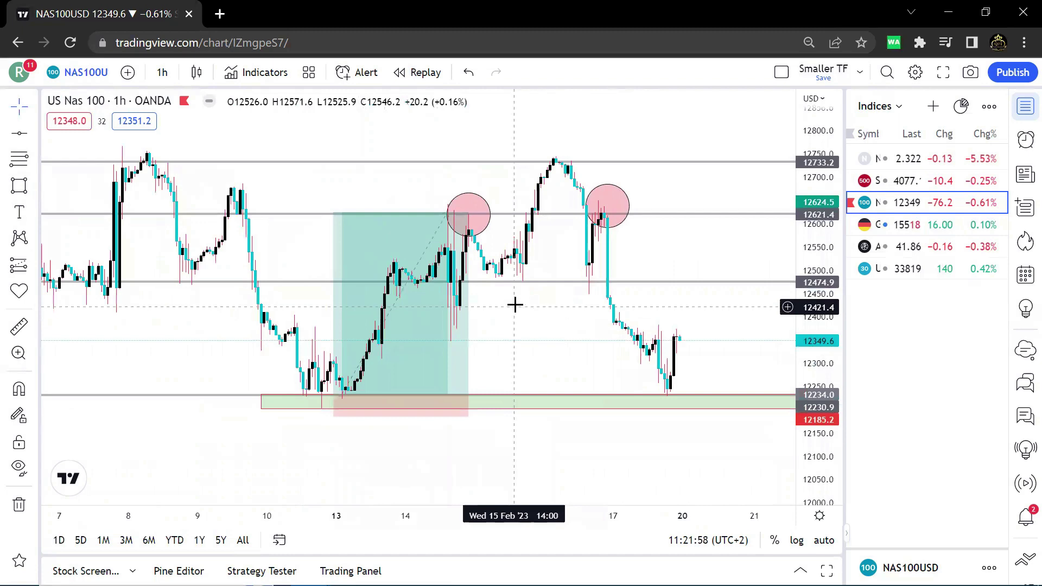
scroll(514, 305, down, 1)
drag(383, 215, 381, 261)
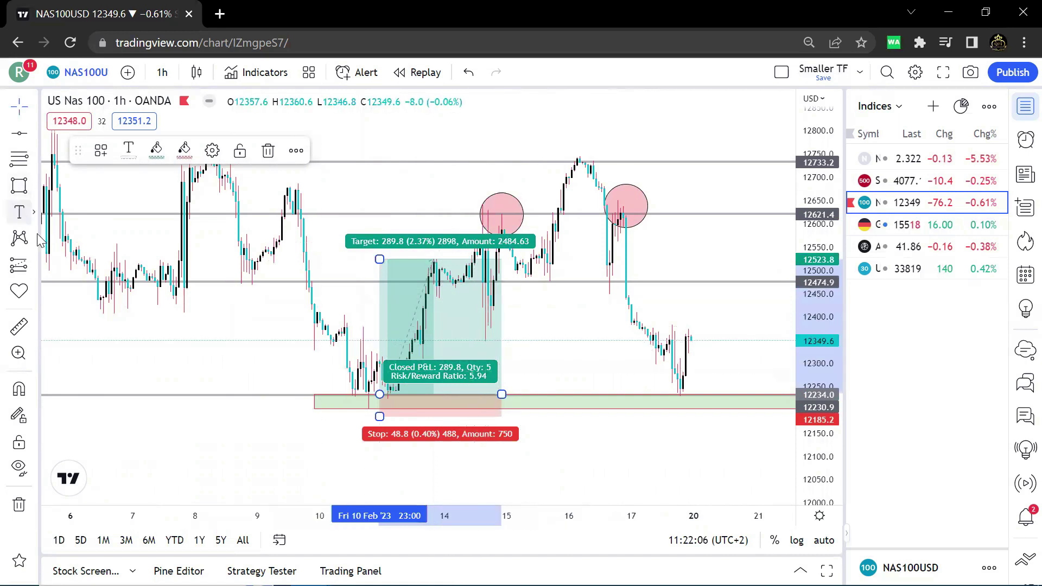
Step: Delete the long position that starts at the 12234.0 entry
click(19, 213)
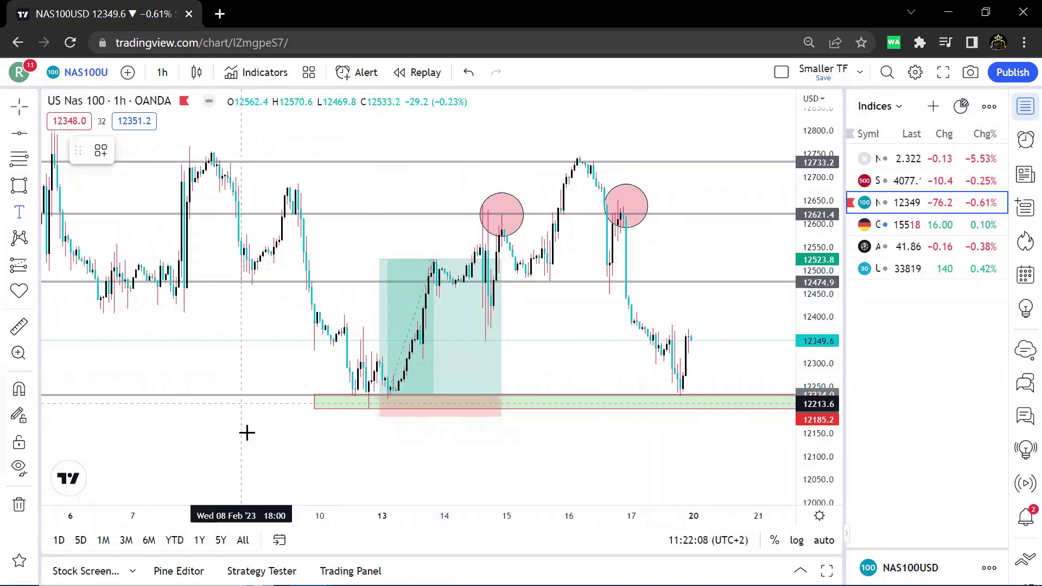
click(19, 112)
scroll(344, 223, up, 2)
click(344, 318)
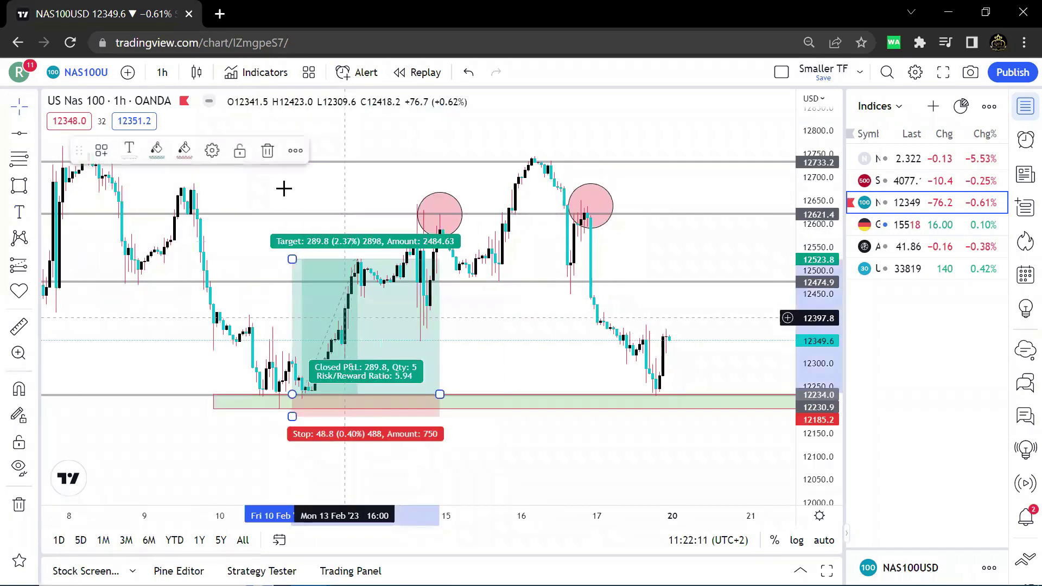
click(268, 151)
Step: Delete the circle on the 14 February high and lower the 12474.9 horizontal line to 12412.0
scroll(504, 292, down, 3)
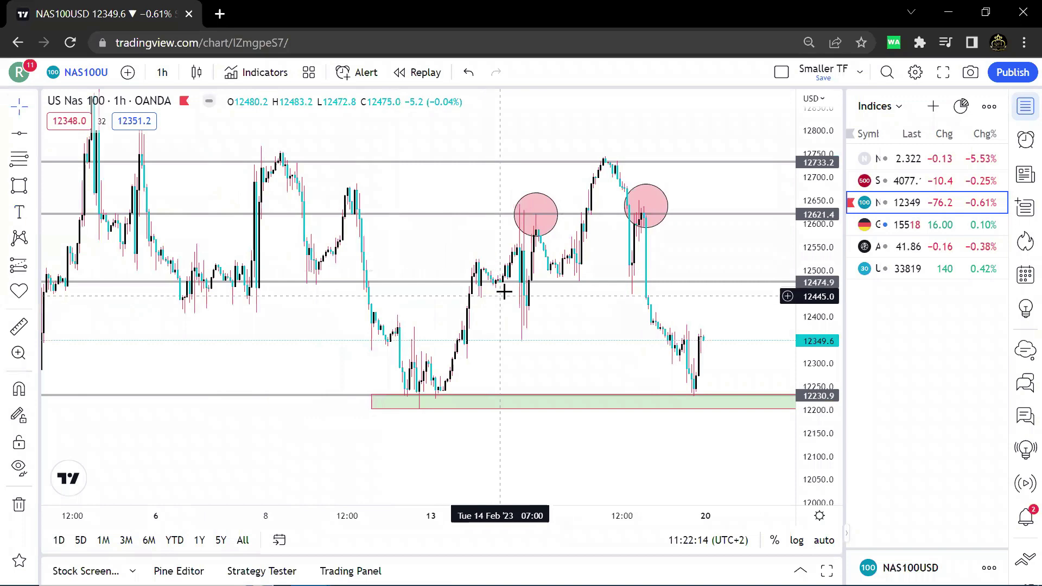
scroll(504, 292, down, 2)
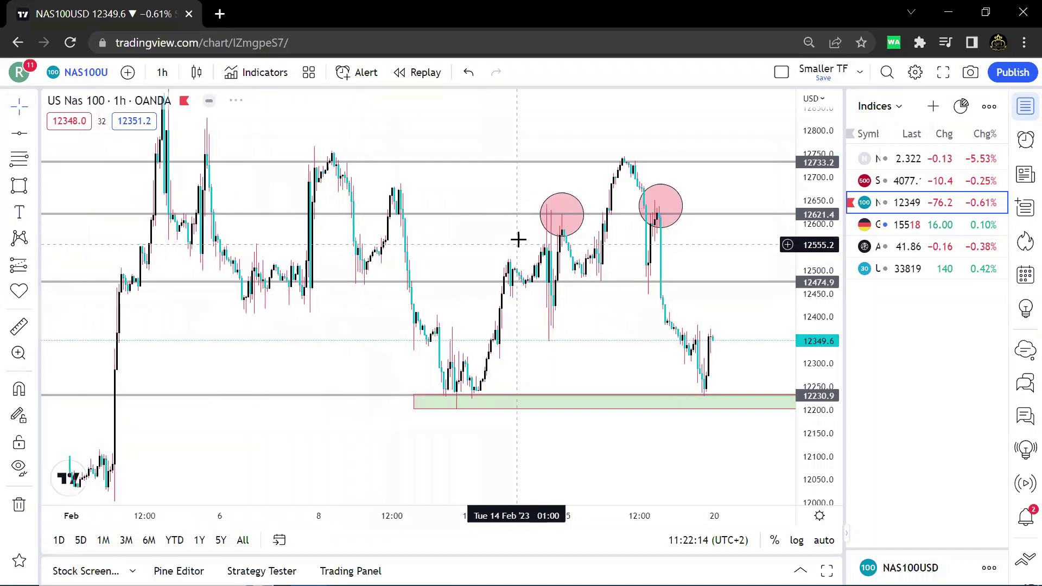
click(582, 232)
key(Delete)
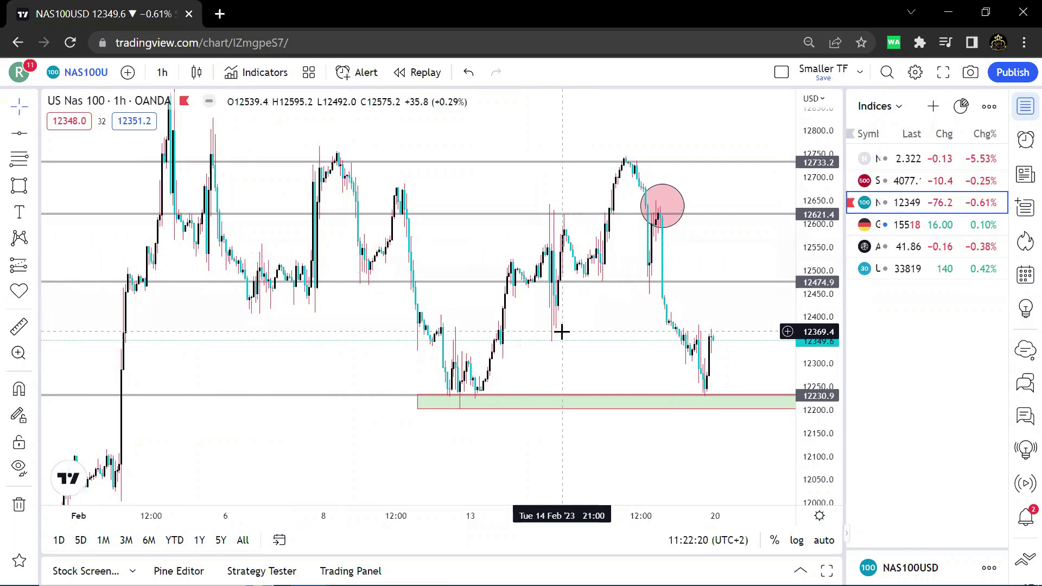
drag(613, 282, 524, 309)
scroll(556, 318, up, 3)
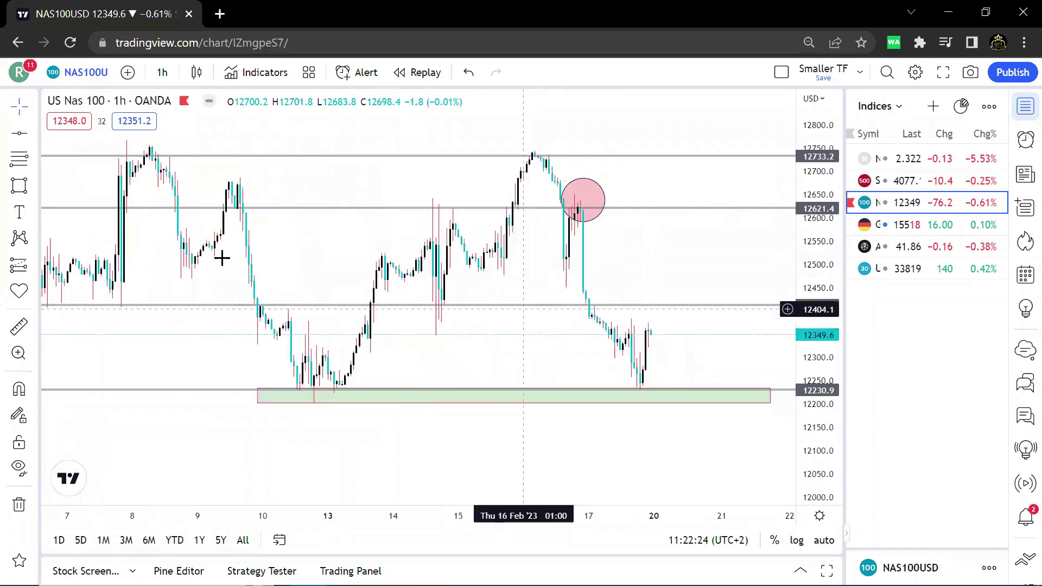
Step: Place a long position on the 14 February dip with entry 12410.4, target 12739.5 and stop 12285.1
click(32, 264)
click(119, 270)
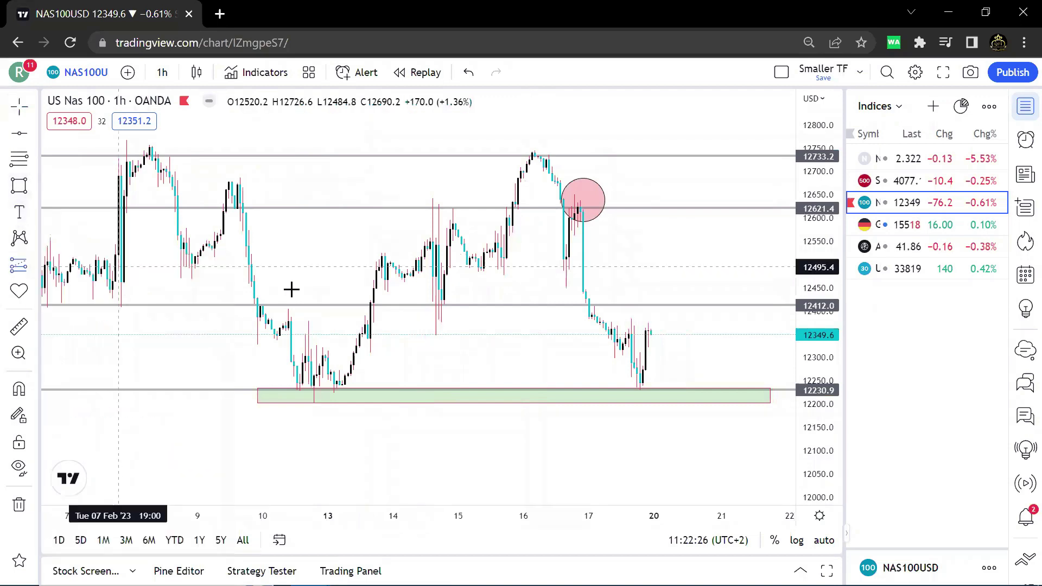
scroll(464, 307, down, 1)
click(465, 307)
drag(466, 245, 466, 153)
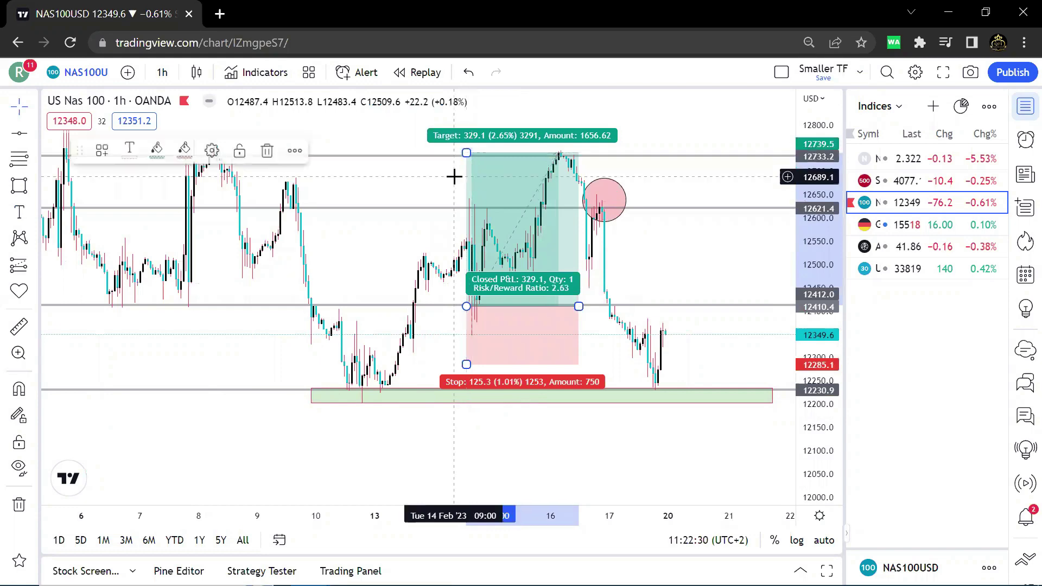
click(455, 176)
Step: Draw a Fibonacci retracement from the 10 February low at 12202.5 up to 12632.4
scroll(428, 191, up, 1)
click(12, 162)
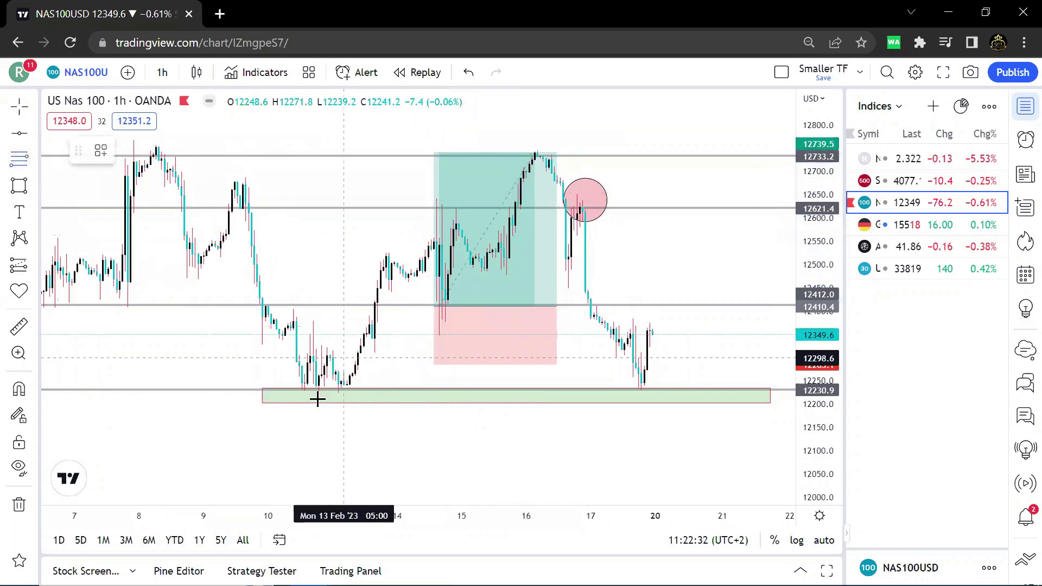
click(316, 402)
click(484, 202)
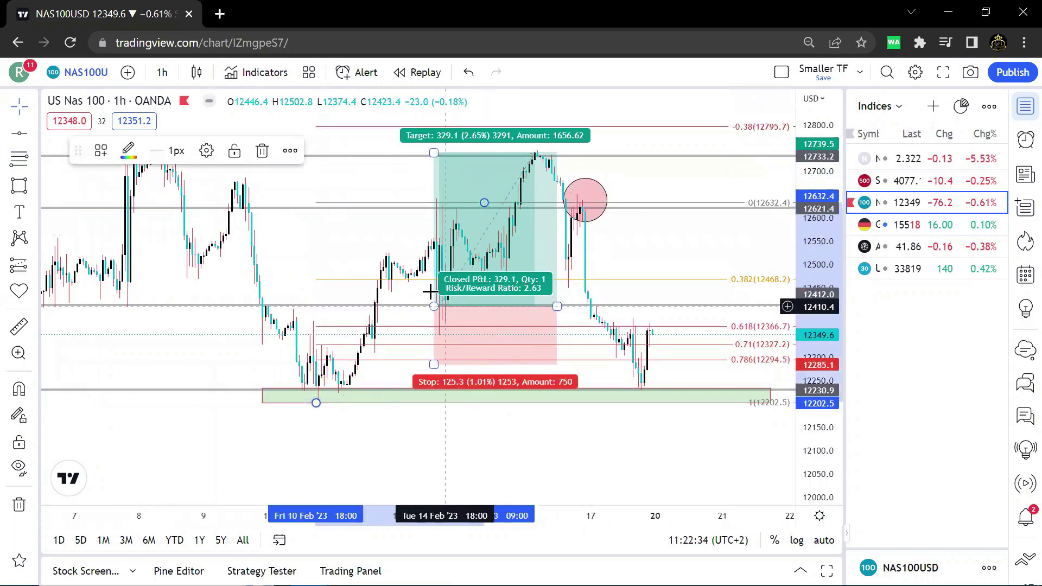
Step: Lower the long position's entry to 12369.4, near the 0.618 retracement, and tighten its stop to about 12311
drag(433, 306, 423, 326)
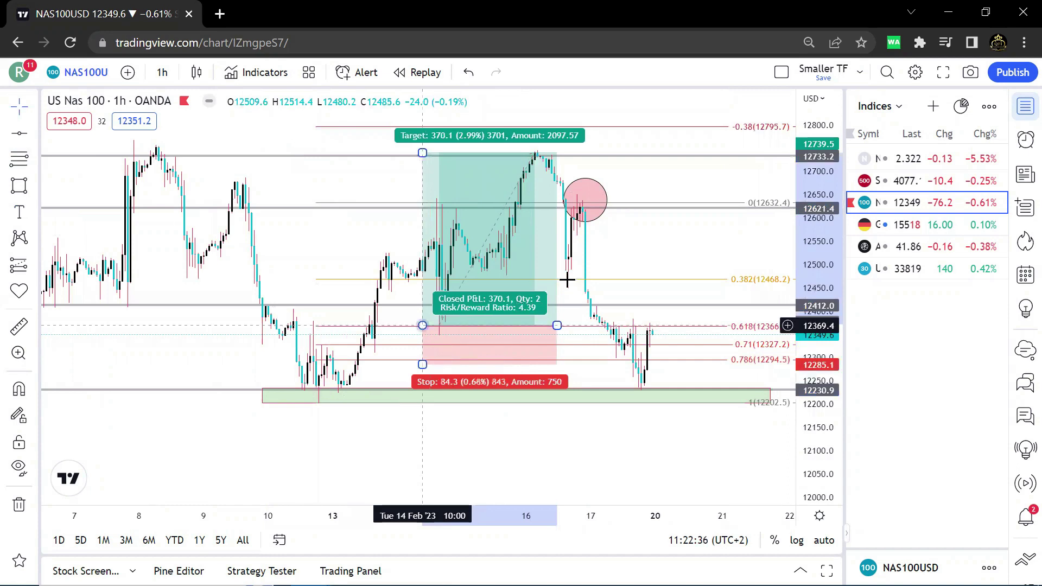
drag(421, 362, 422, 346)
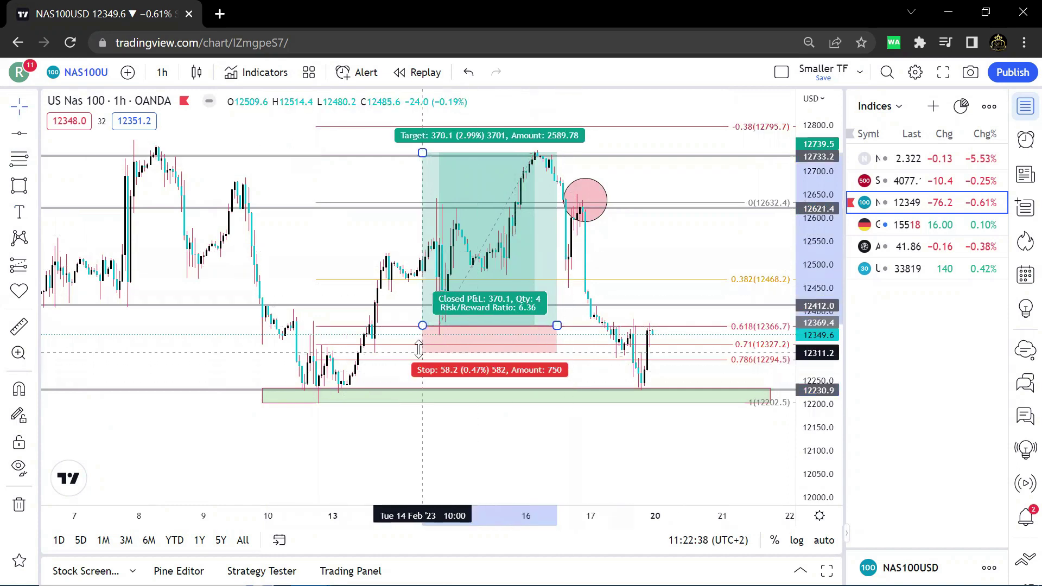
Step: Delete the long position on the 14 February dip and the Fibonacci retracement from the 12202.5 low
click(269, 151)
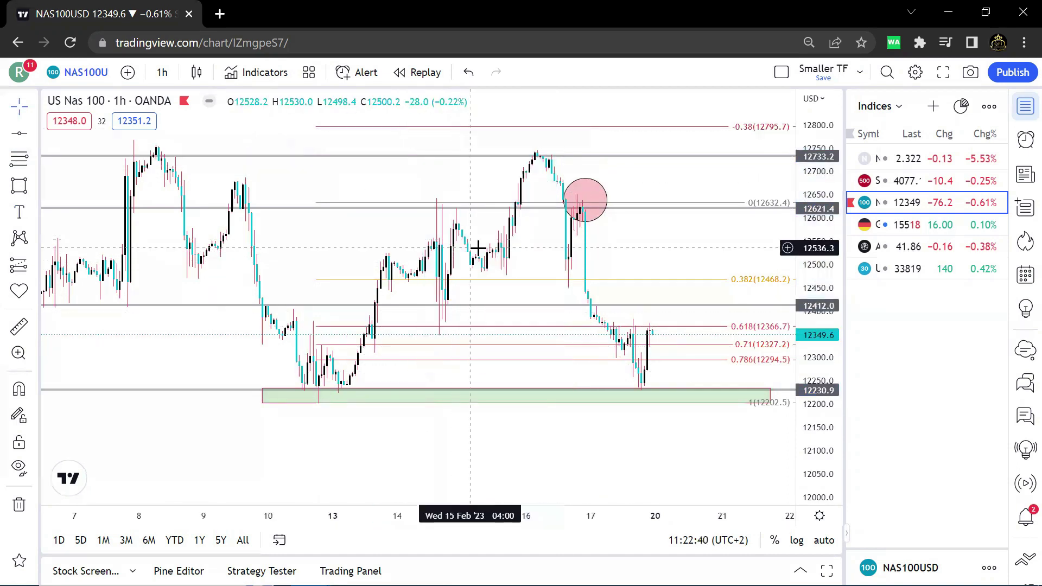
click(748, 202)
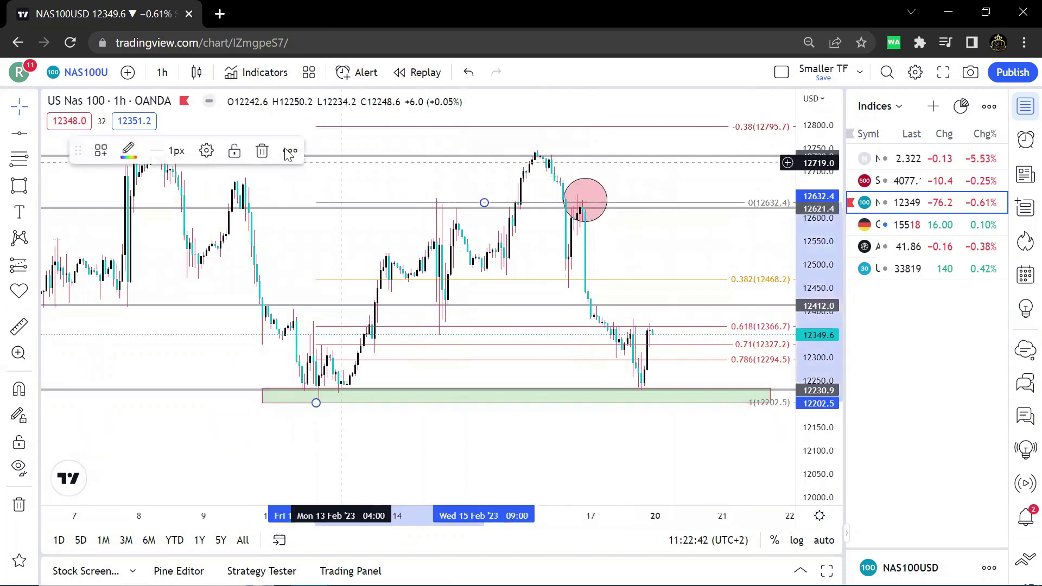
click(265, 151)
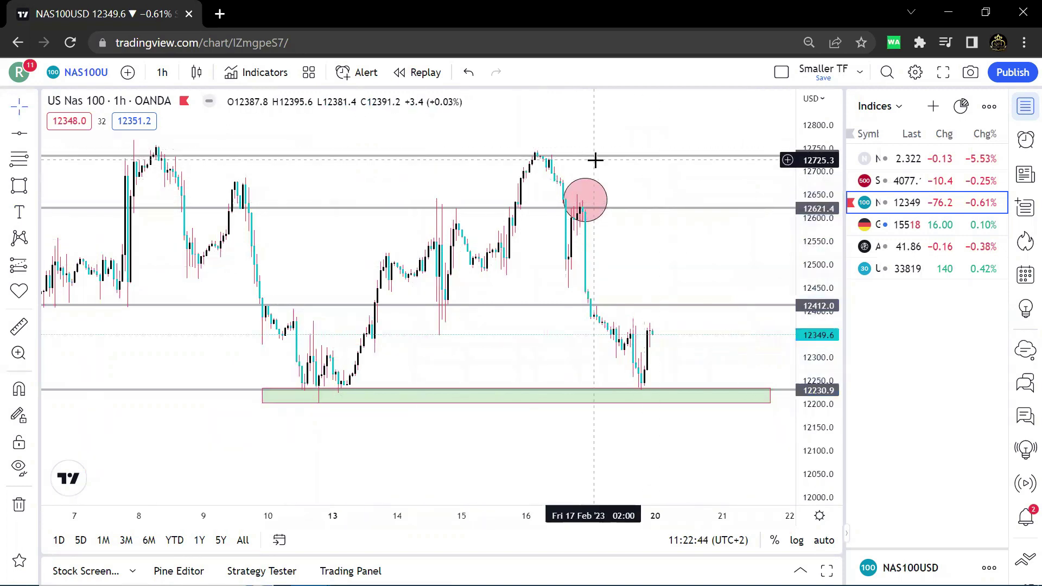
Step: Delete the red circle at the 16 February retest high and raise the 12412.0 horizontal line to 12481.2
scroll(596, 150, down, 1)
click(626, 194)
click(290, 151)
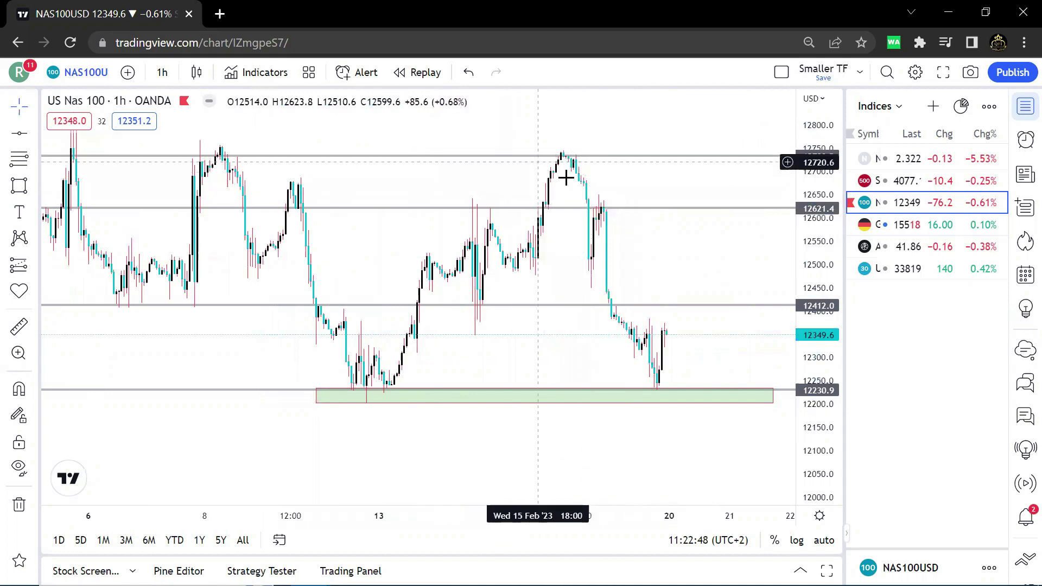
click(578, 156)
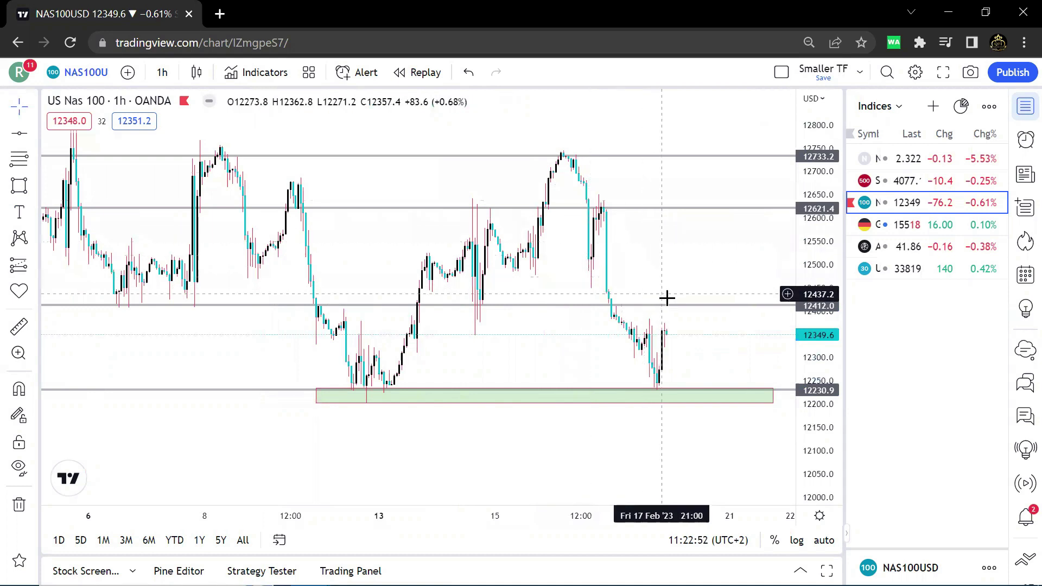
drag(672, 307, 704, 270)
Step: Draw a Fibonacci retracement from the 14 February low at 12352.1 up to 12747.3
click(34, 158)
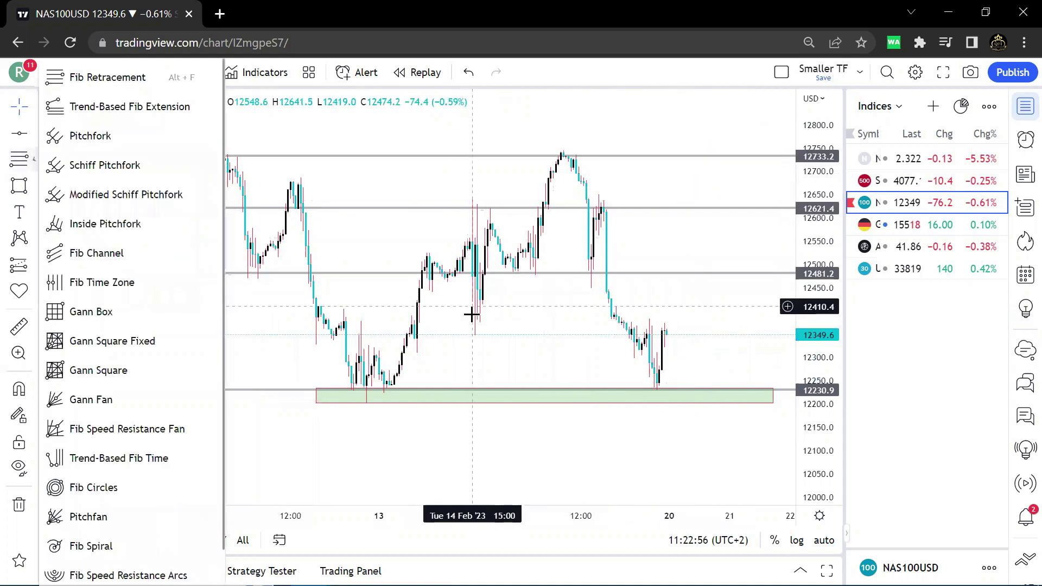
click(19, 159)
click(469, 333)
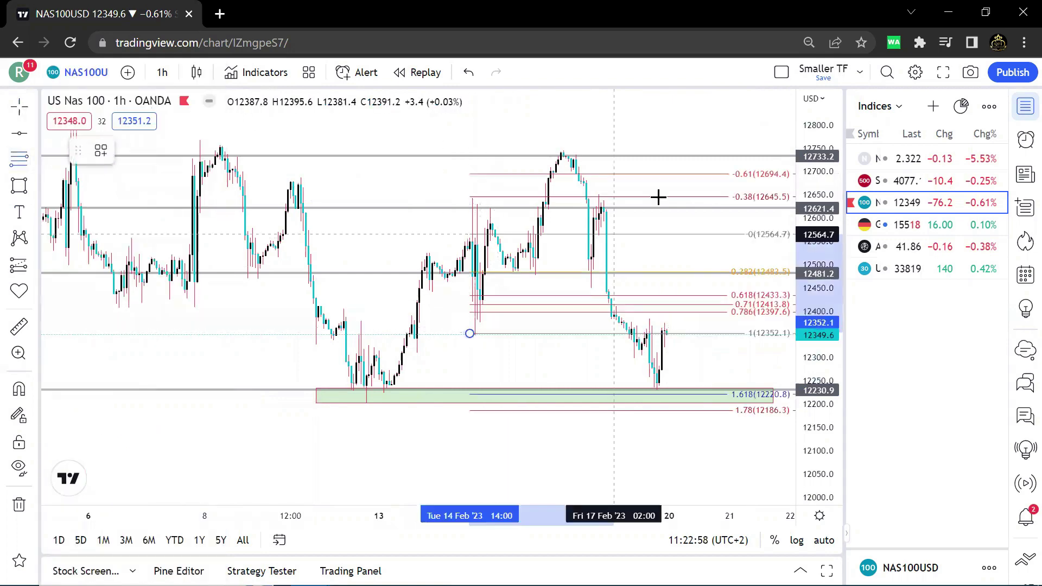
click(686, 149)
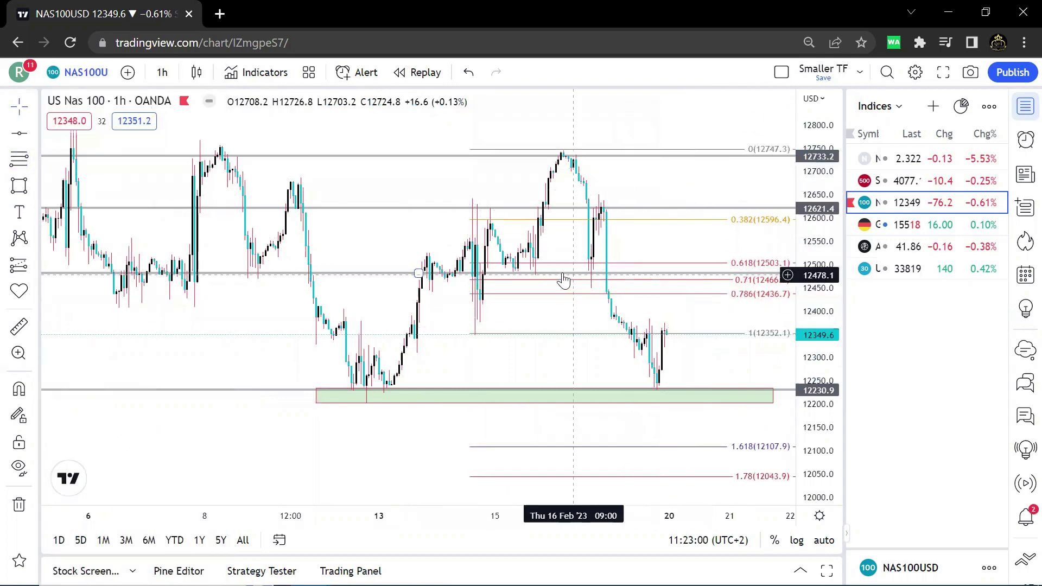
Step: Draw a rectangle zone from 12478.1 down to about 12430.9 across 15–16 February and delete the Fibonacci retracement
key(alt+shift+r)
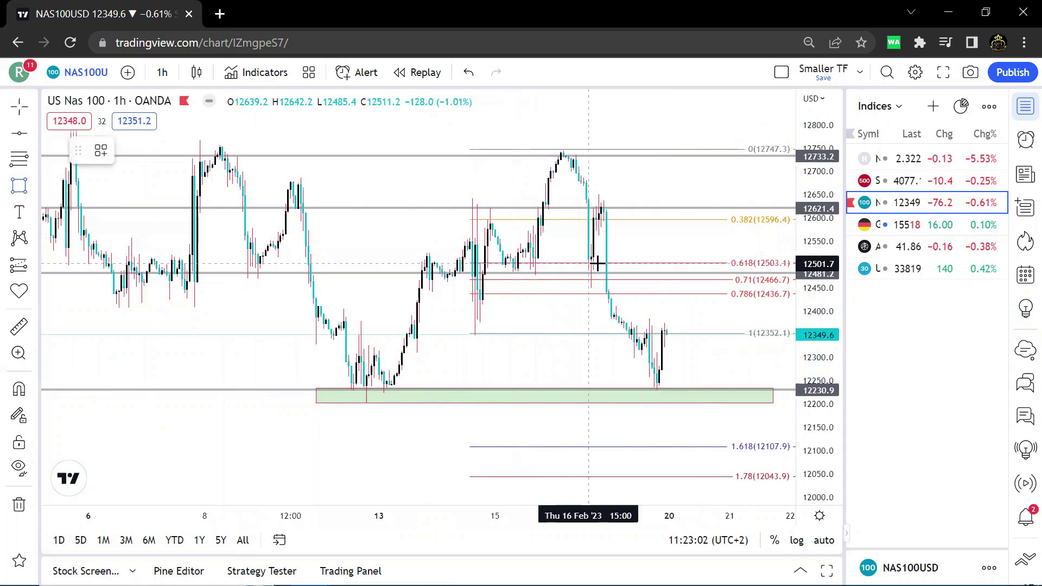
drag(507, 276, 604, 296)
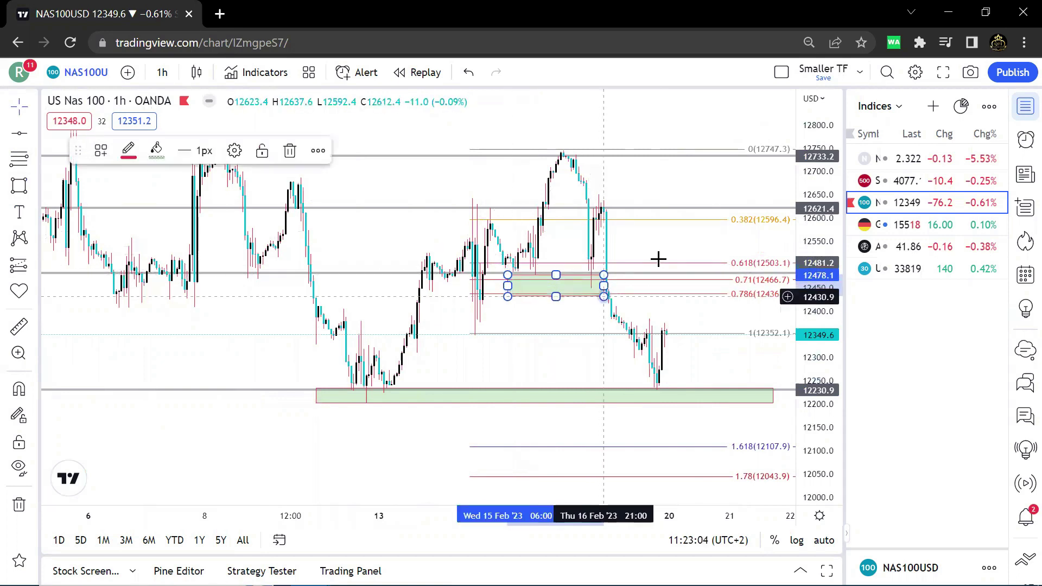
click(754, 219)
key(Delete)
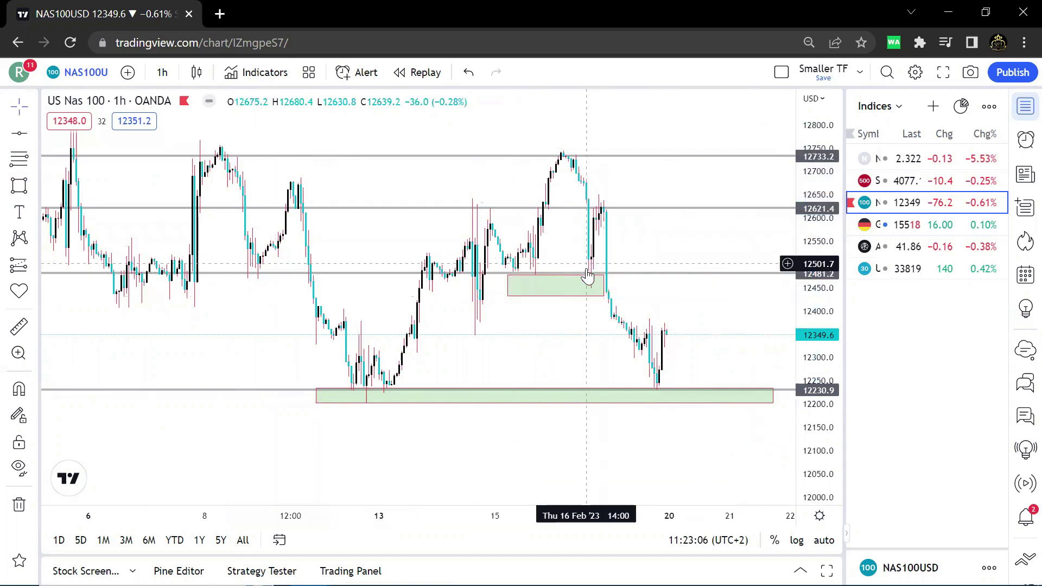
Step: Try a short position on the 16 February retest with entry 12621.4, stop 12663.9 and target 12251.4, and delete it
drag(679, 240, 627, 238)
scroll(626, 233, up, 3)
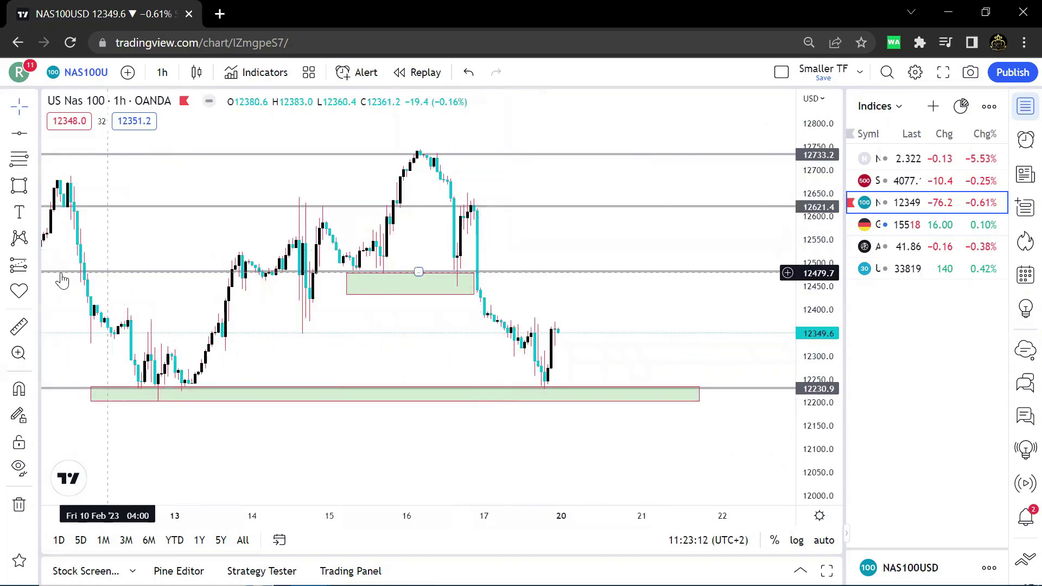
click(32, 266)
click(98, 295)
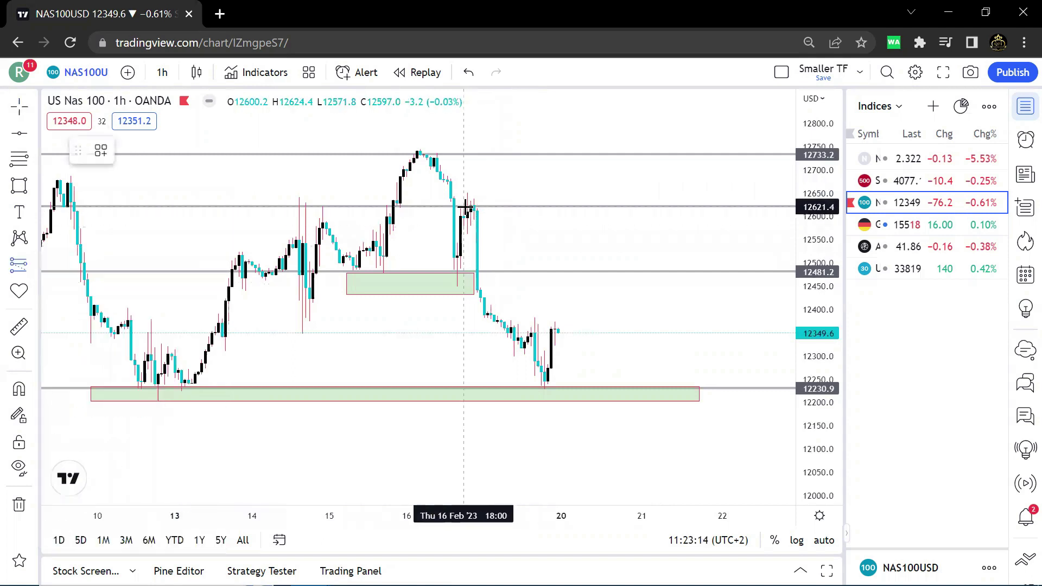
click(466, 207)
drag(466, 157, 464, 187)
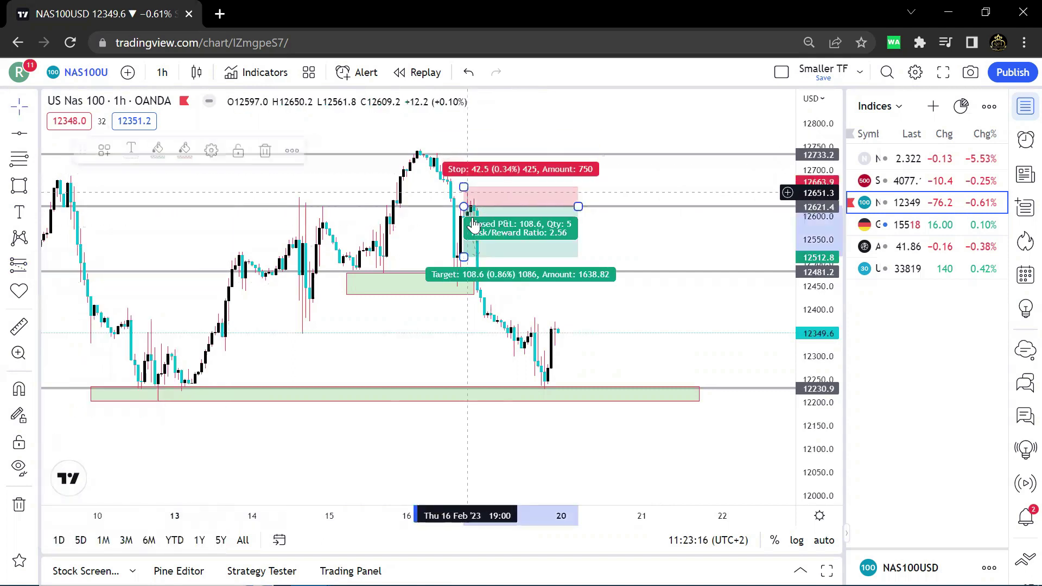
drag(464, 257, 464, 379)
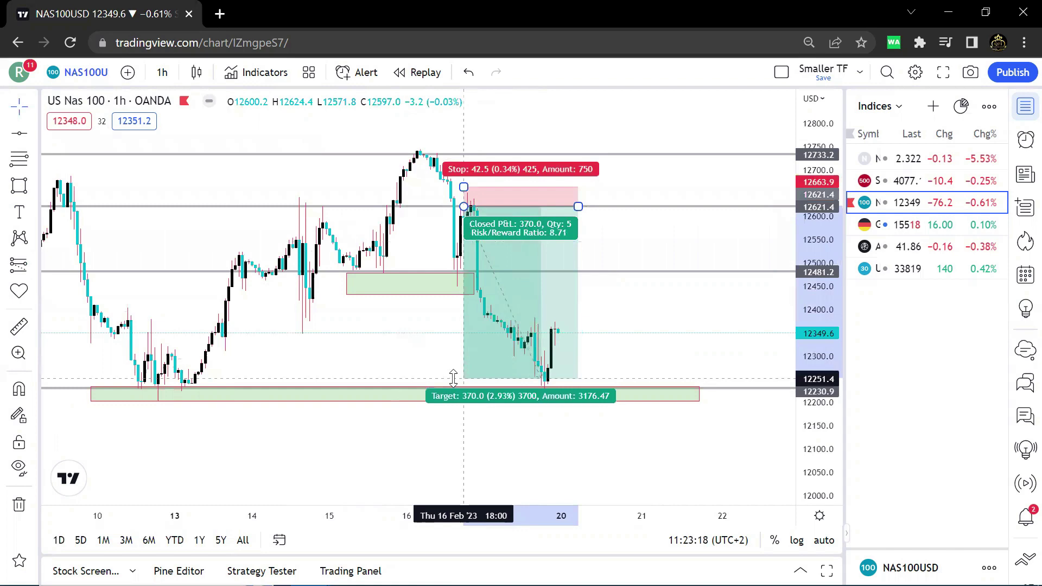
key(Delete)
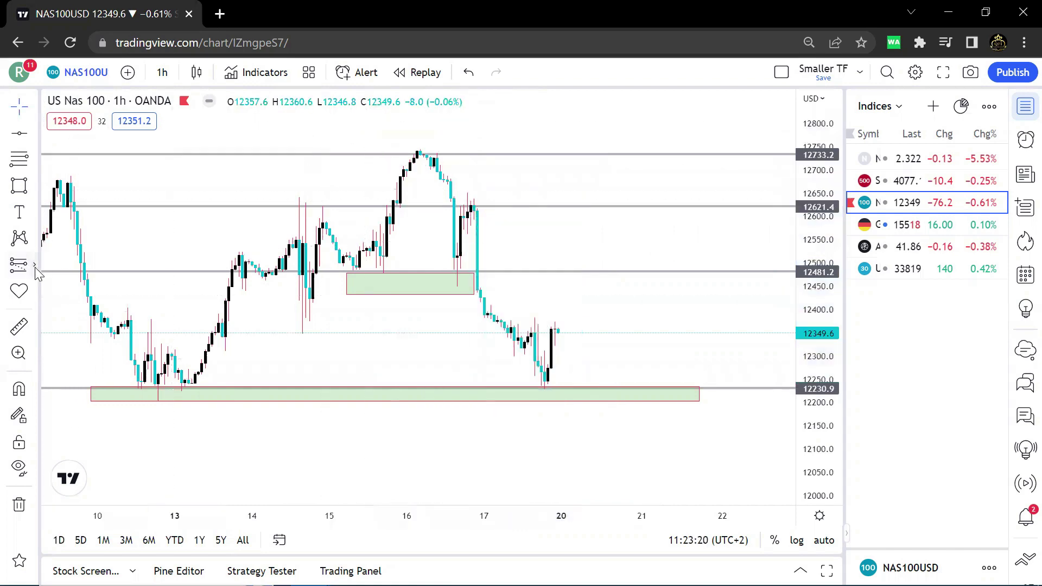
Step: Try a long position at the 17 February low with entry 12235.6, and delete it
click(31, 267)
click(76, 266)
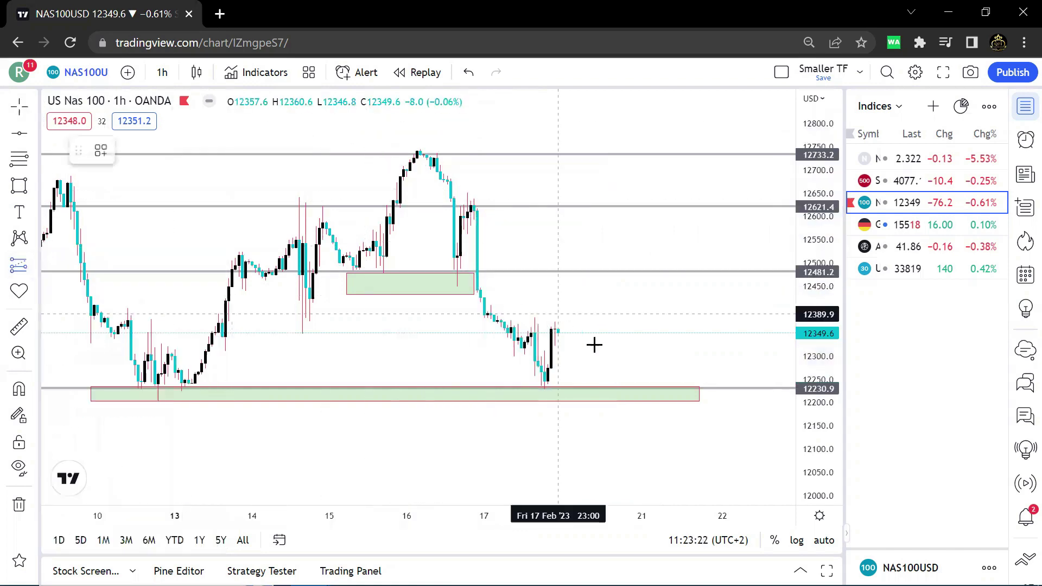
click(544, 387)
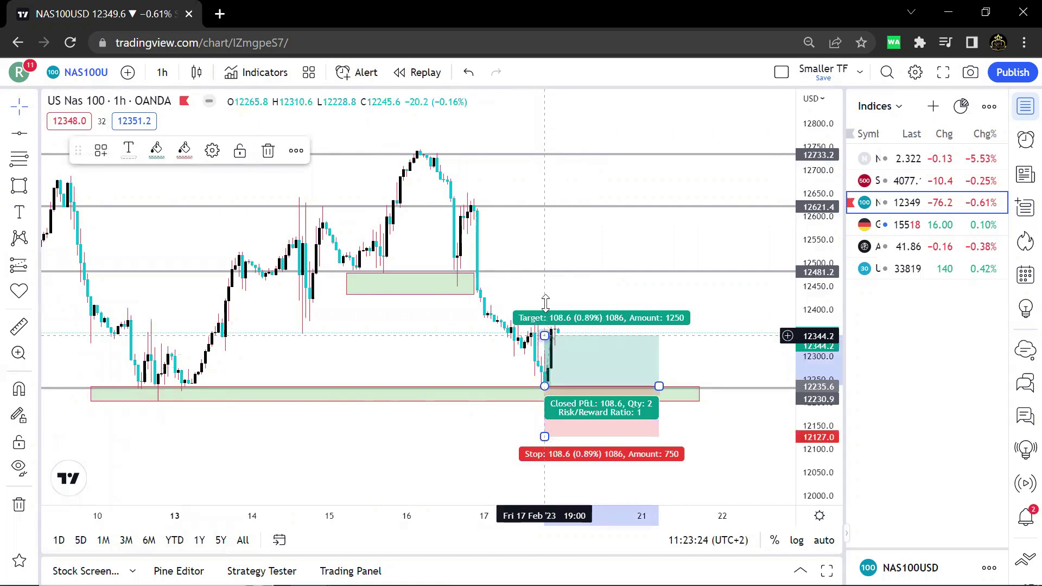
key(Delete)
Step: Lower the 12481.2 horizontal line to 12378.9 and move the smaller green zone just above it at the latest candles
scroll(499, 255, down, 3)
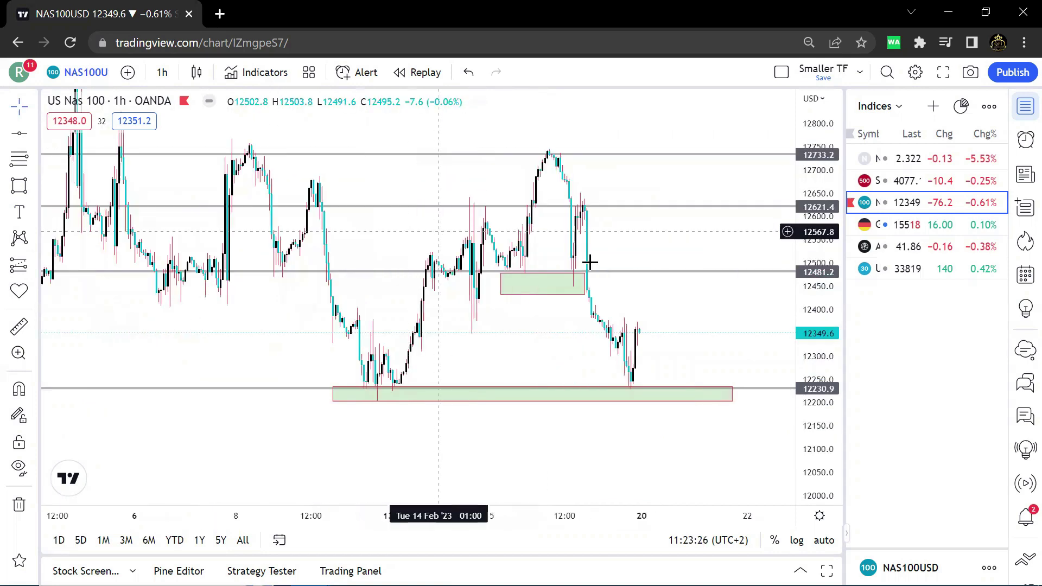
scroll(663, 267, down, 2)
scroll(696, 276, down, 3)
scroll(704, 274, up, 4)
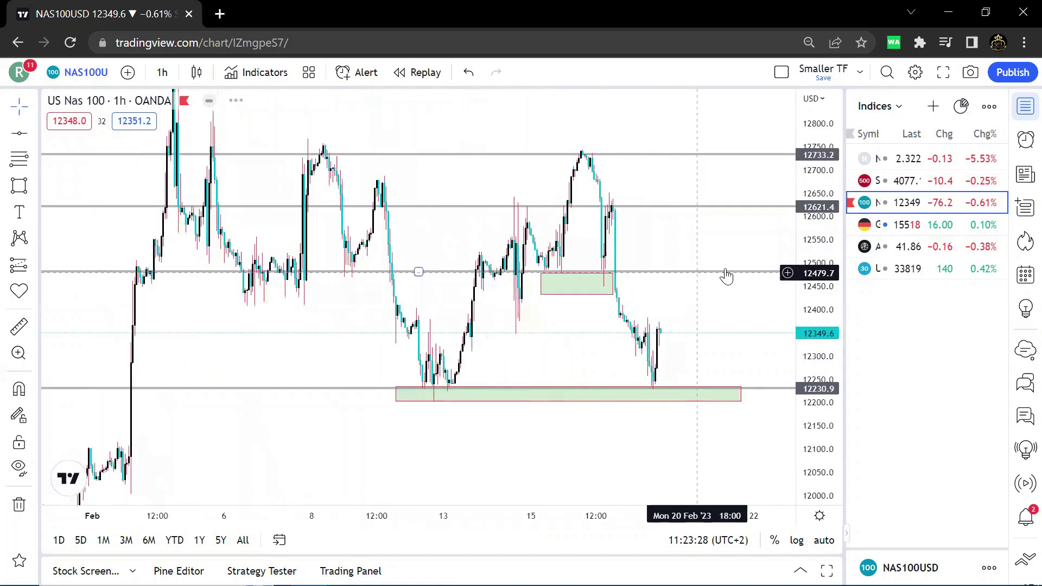
drag(729, 279, 580, 226)
drag(565, 266, 577, 276)
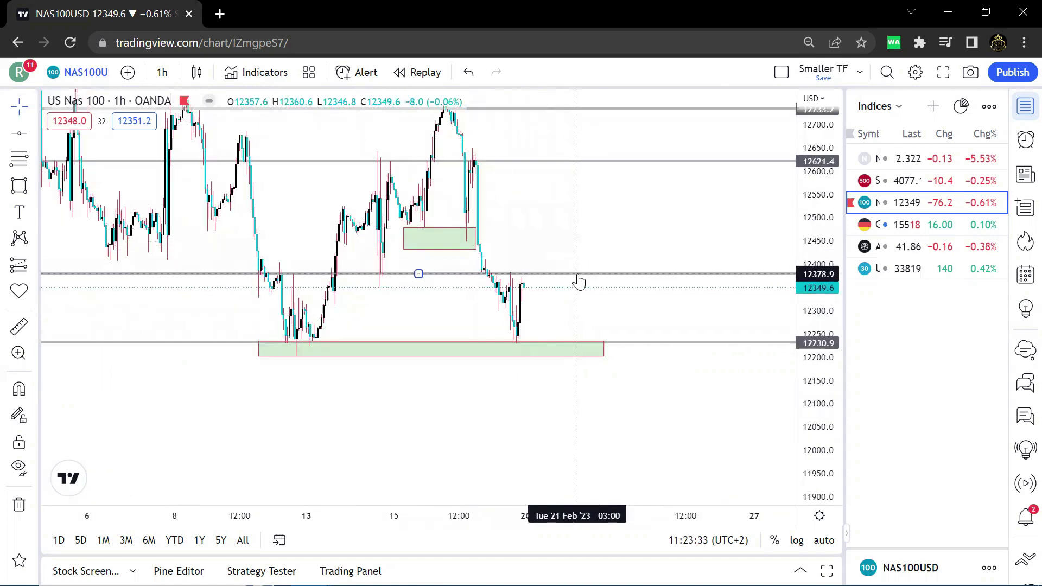
click(445, 224)
drag(447, 234, 548, 259)
Step: Place a short position at the latest candles with entry 12378.9, stop 12438.7 and target 12007.3
click(63, 267)
click(34, 265)
click(92, 267)
click(520, 274)
drag(521, 211, 513, 246)
drag(520, 339, 558, 428)
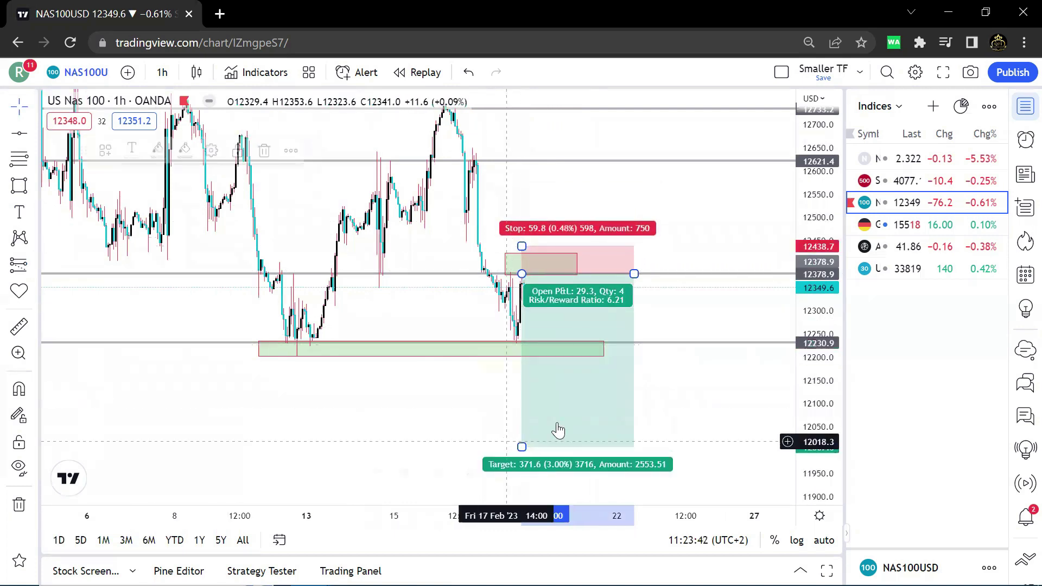
drag(695, 421, 674, 390)
scroll(662, 388, up, 3)
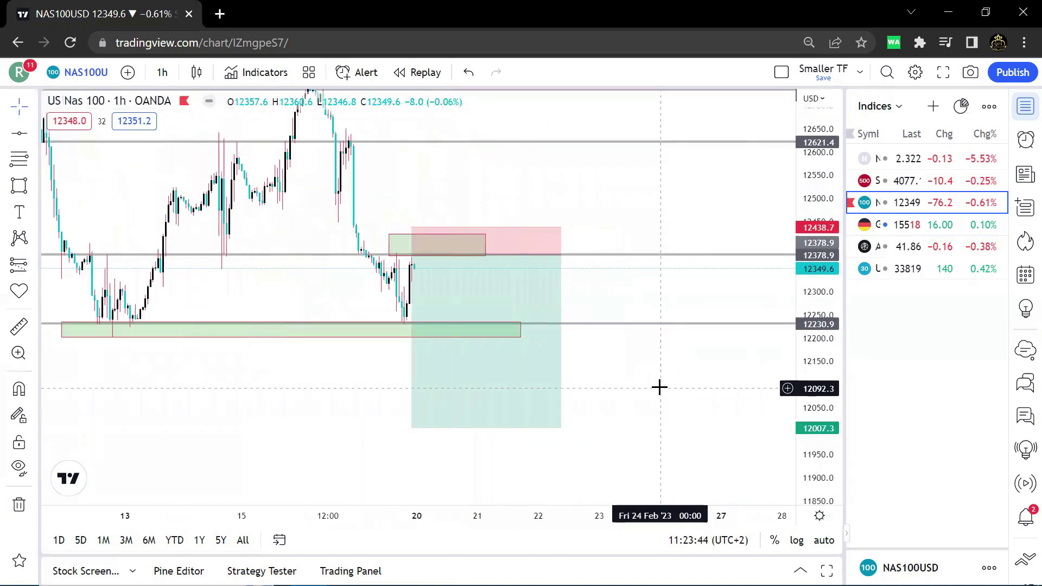
drag(539, 189, 642, 230)
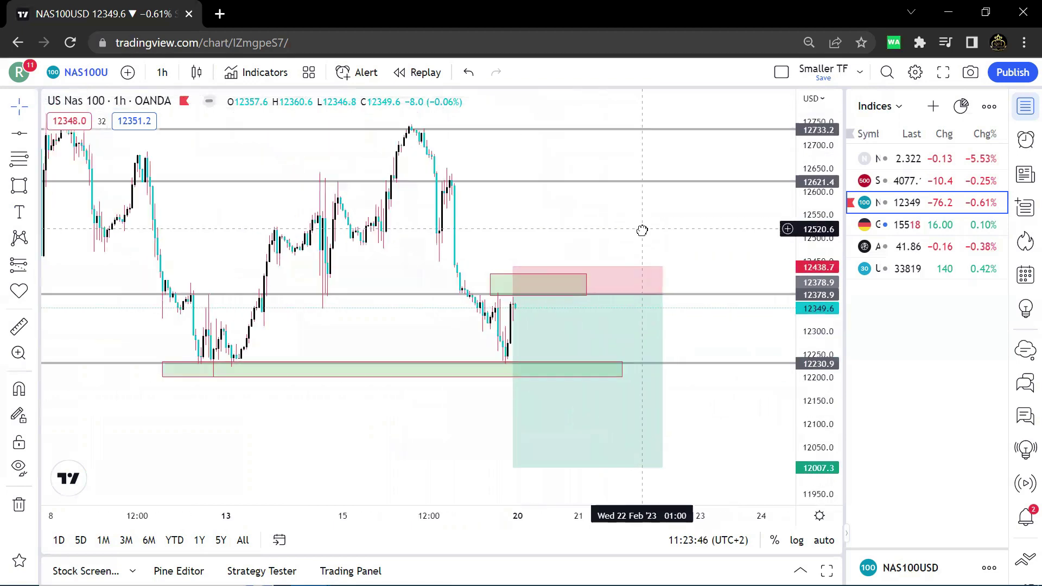
scroll(646, 229, down, 5)
scroll(389, 230, up, 3)
scroll(811, 284, down, 3)
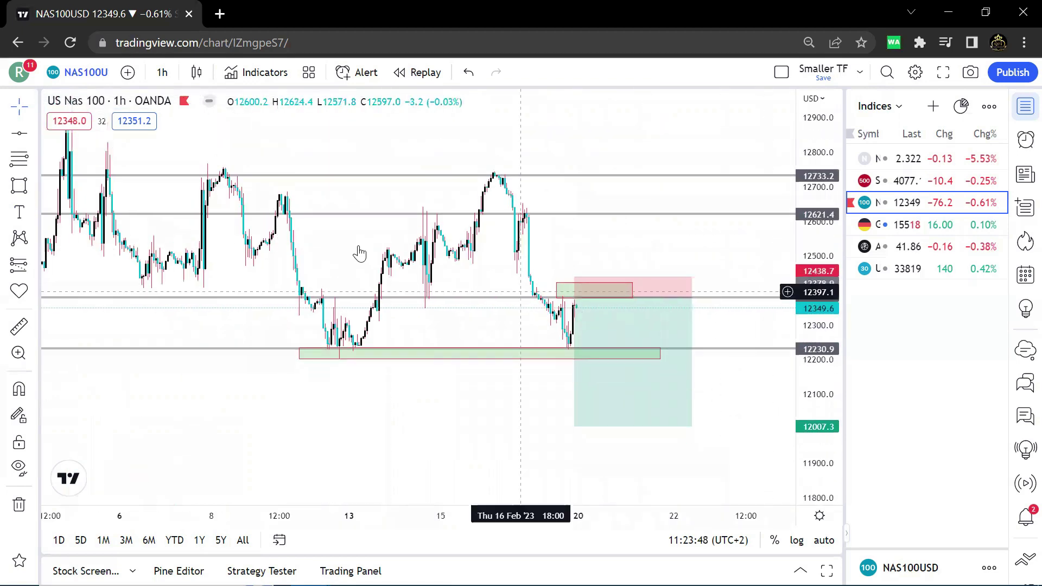
scroll(602, 258, up, 3)
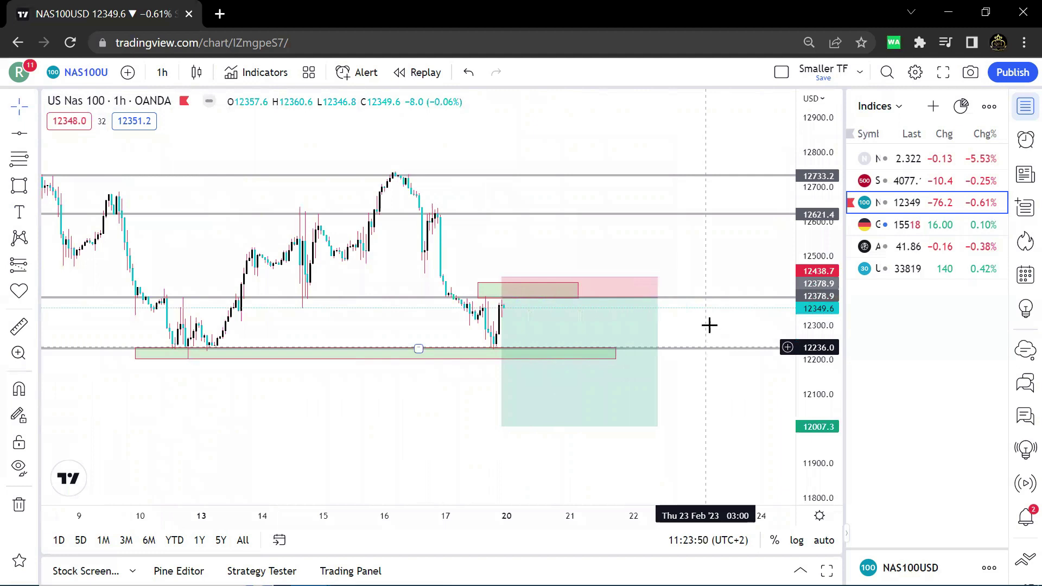
Step: Adjust the 12378.9 horizontal line to 12380.7 and shift the short position's start back to 17 February 17:00
drag(713, 302, 730, 260)
drag(813, 331, 812, 293)
drag(754, 250, 752, 243)
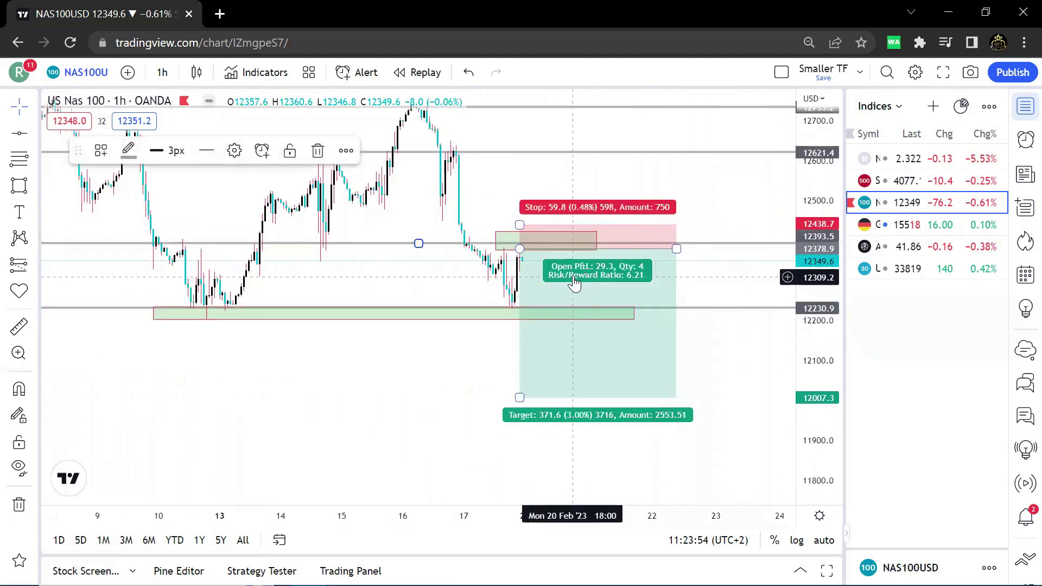
drag(574, 282, 561, 280)
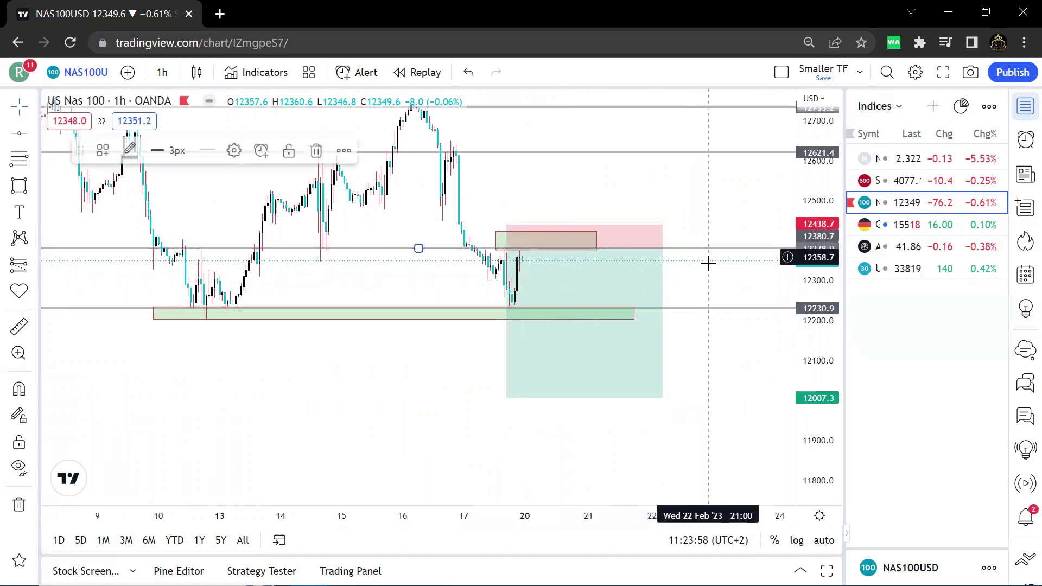
Step: Tighten the short position's stop to 12435.7
mouse_move(651, 279)
mouse_down()
mouse_move(643, 275)
mouse_move(653, 280)
mouse_up()
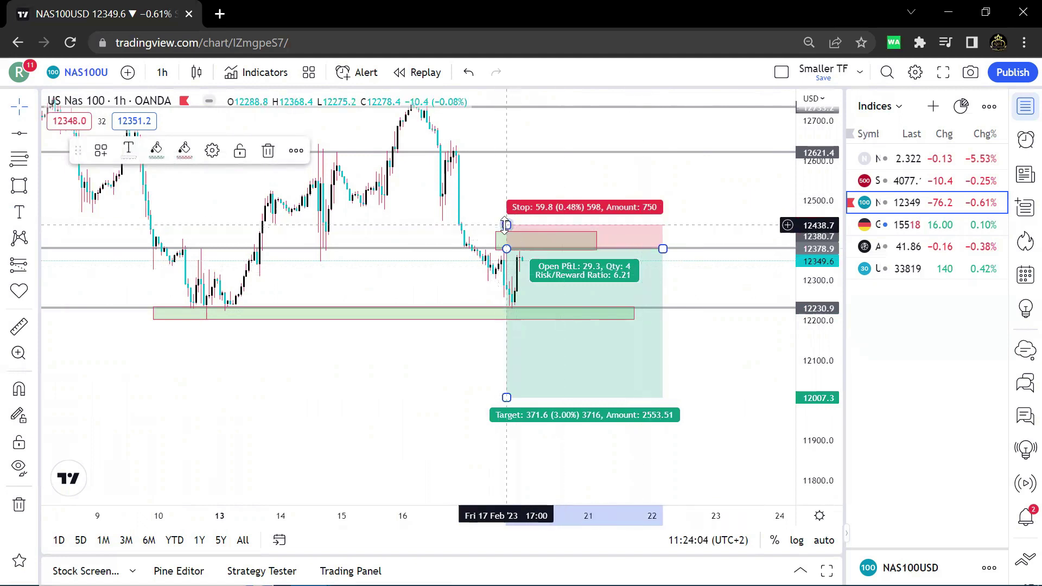
drag(507, 224, 506, 226)
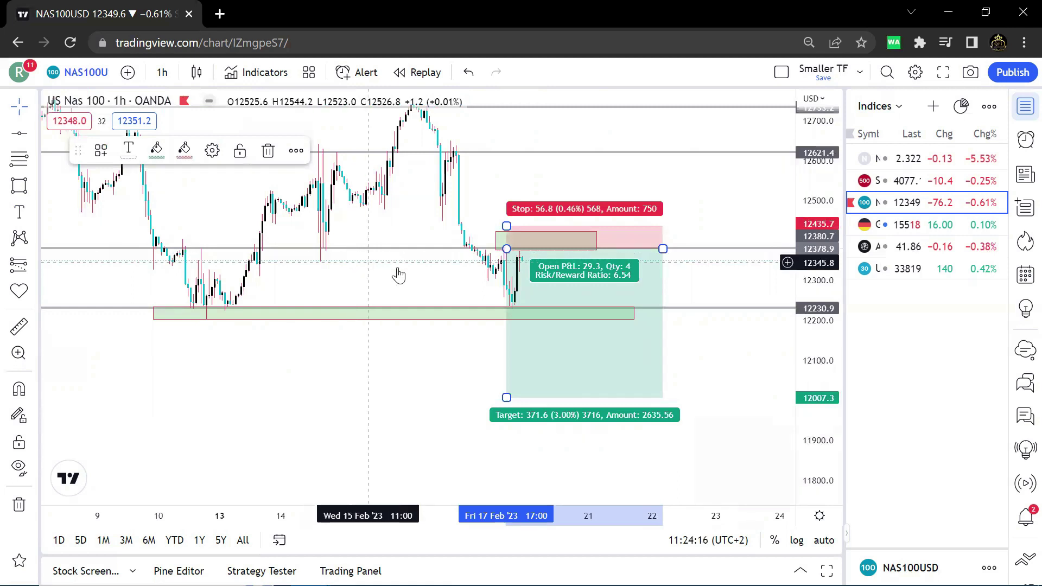
drag(683, 284, 630, 275)
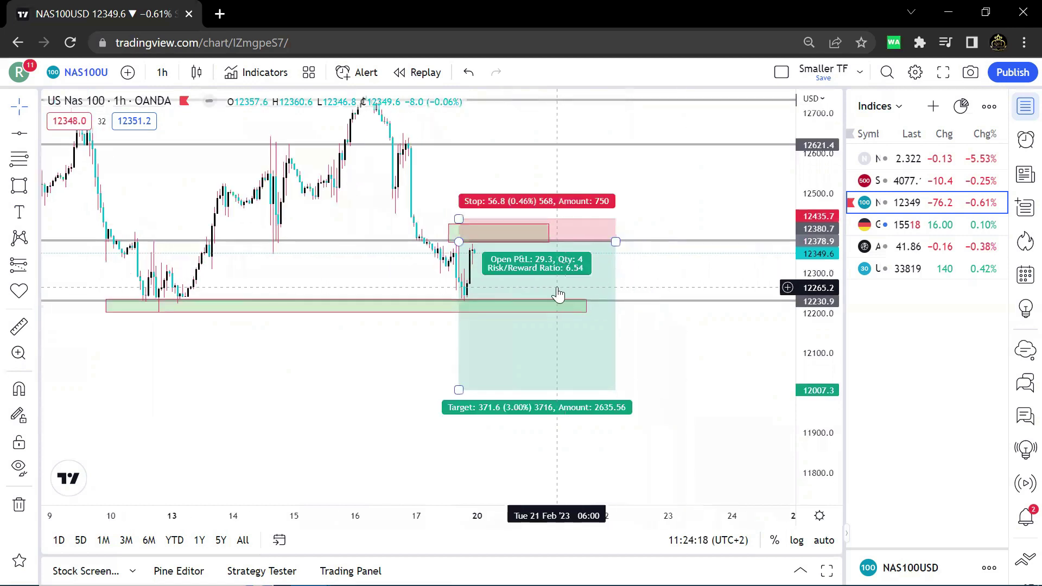
scroll(557, 295, up, 2)
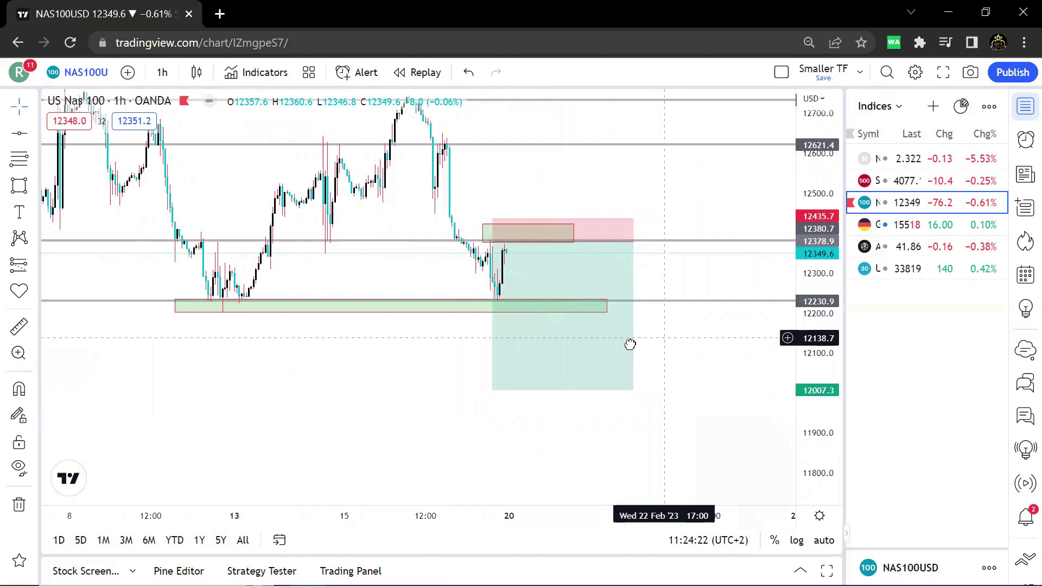
drag(627, 344, 603, 347)
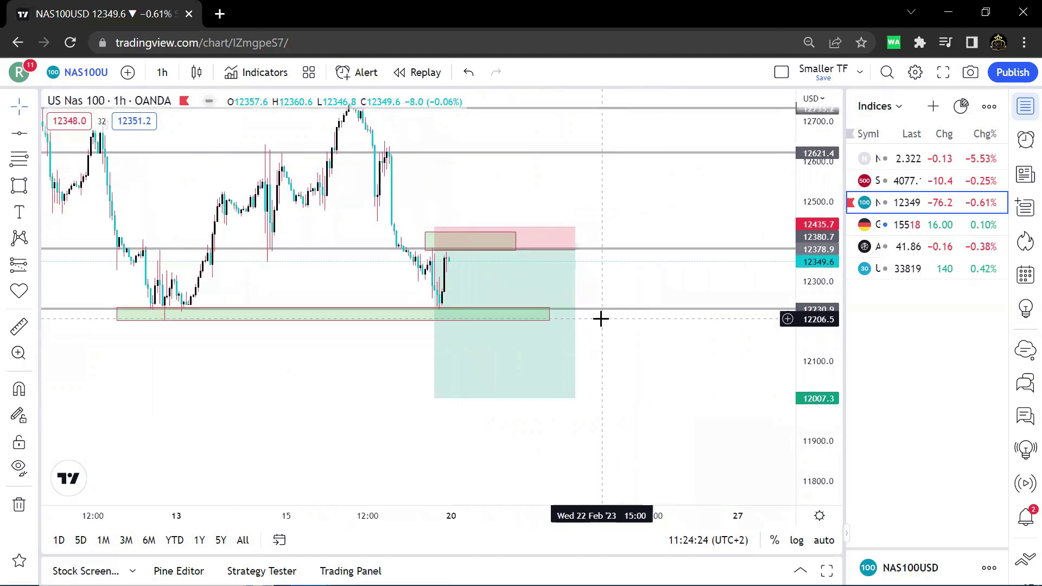
scroll(603, 324, down, 2)
drag(649, 342, 630, 348)
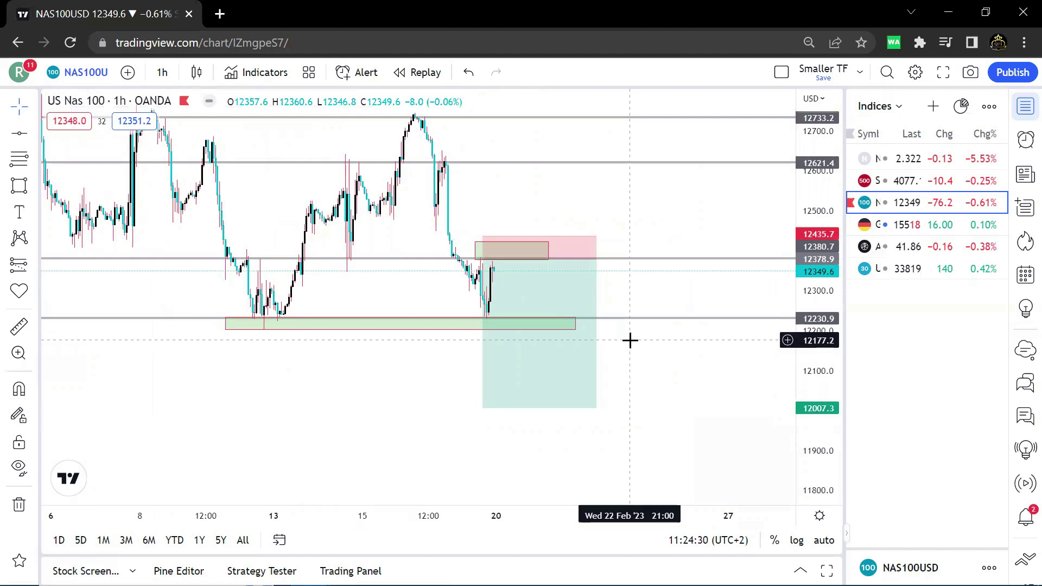
scroll(626, 391, up, 1)
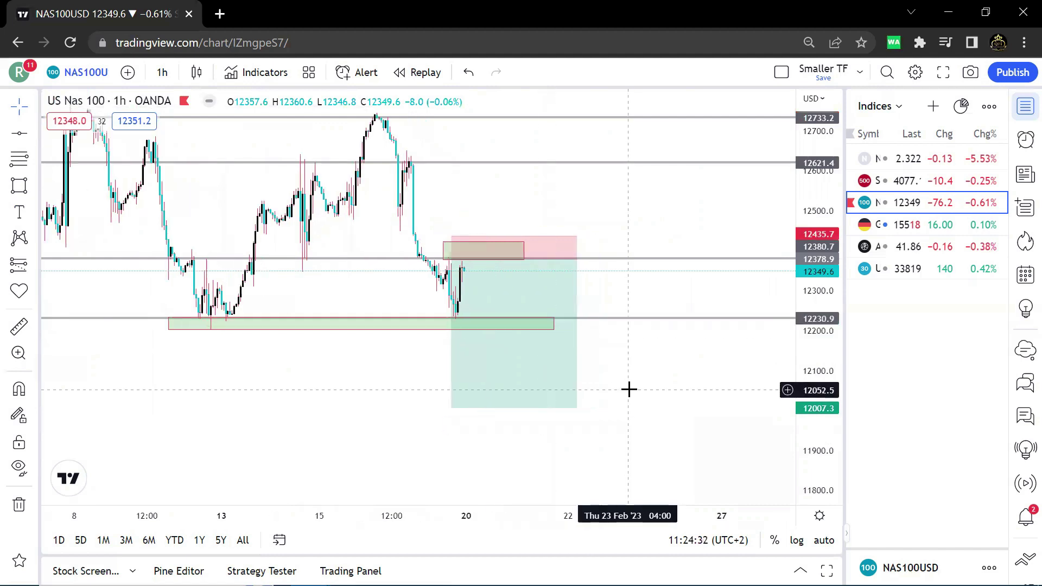